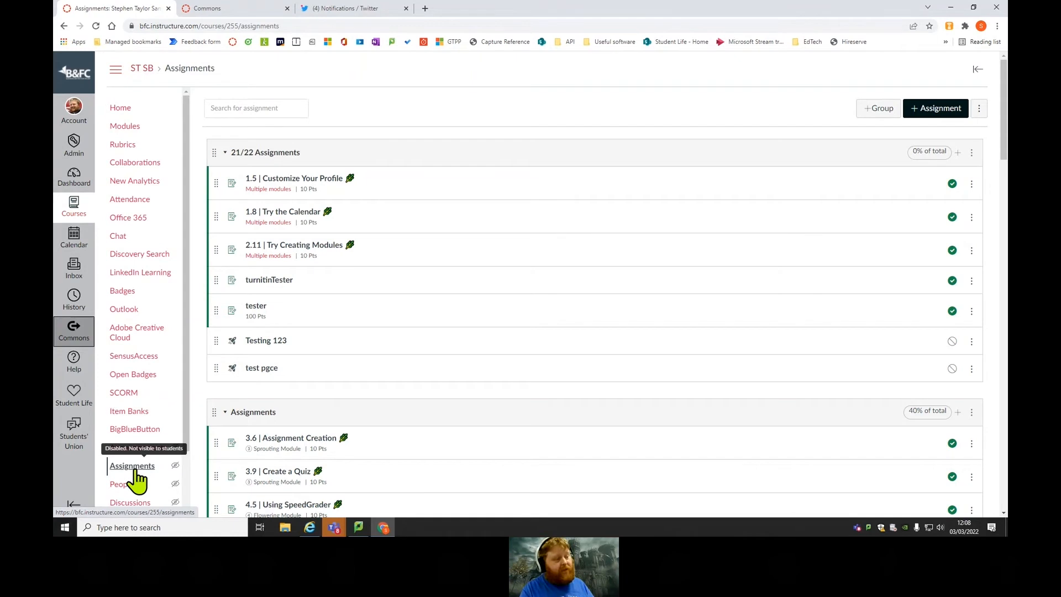
Create a new assignment in the course and name it "Digilearn Test".
click(132, 467)
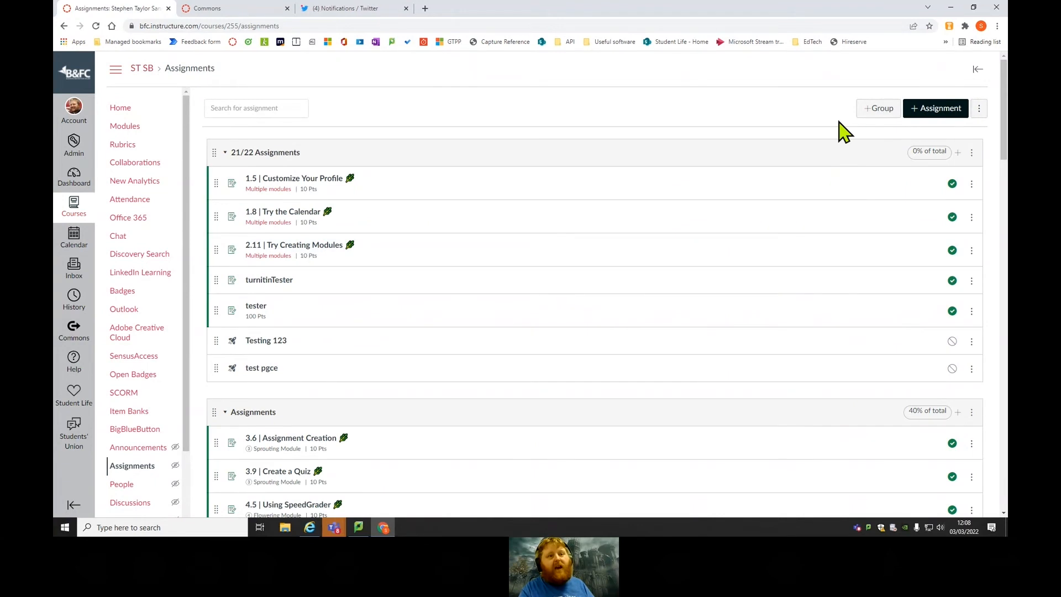
click(941, 107)
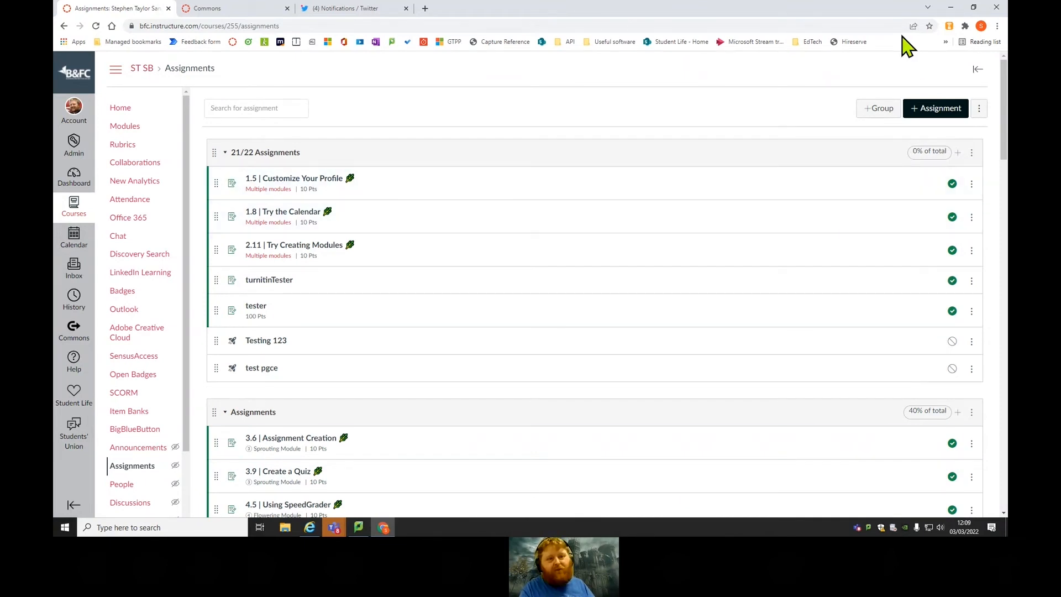
click(921, 113)
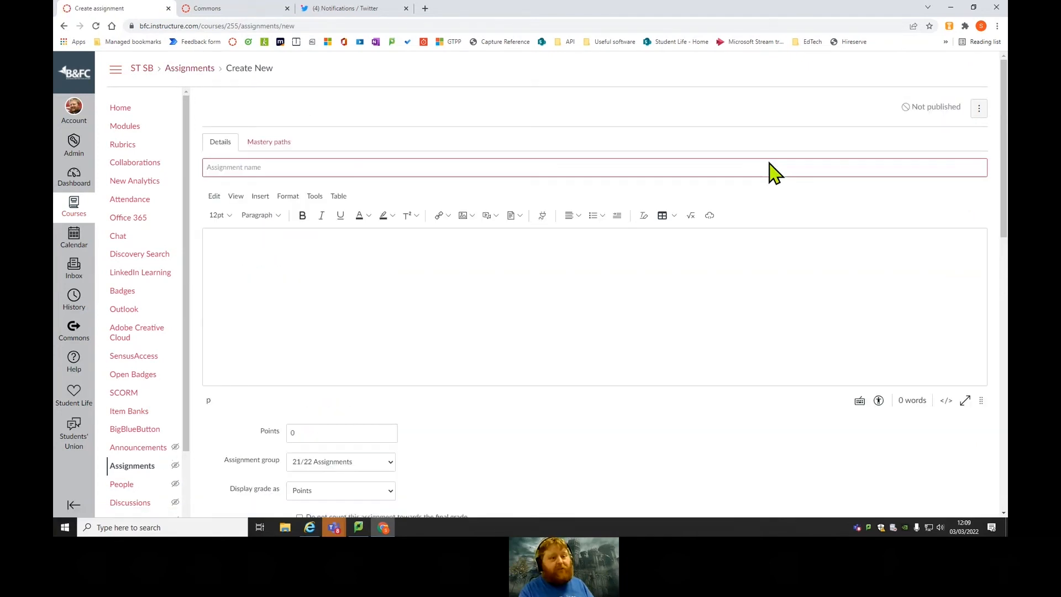
scroll(805, 449, down, 13)
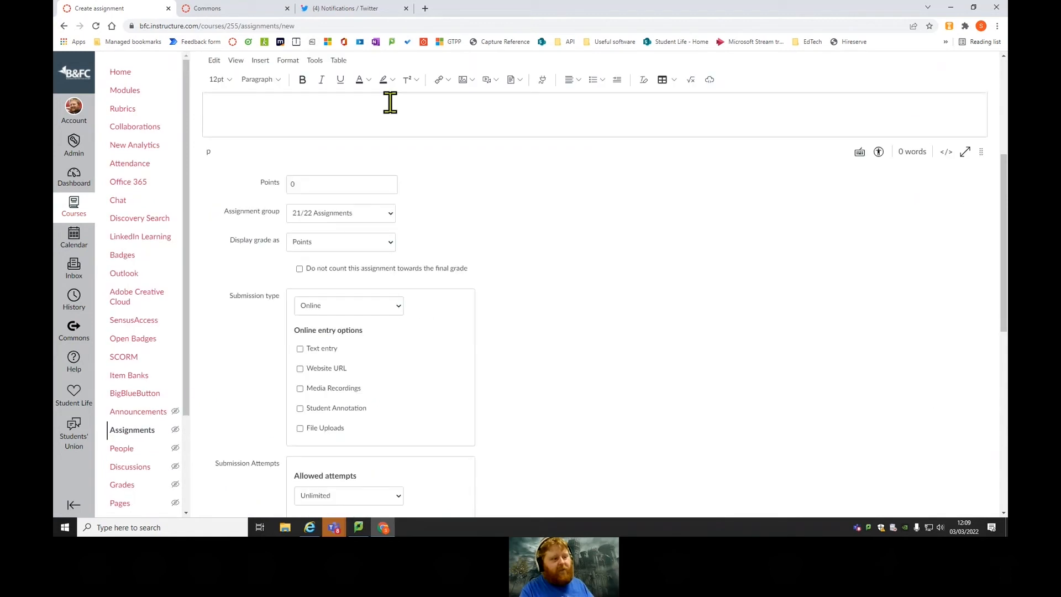
scroll(608, 376, up, 13)
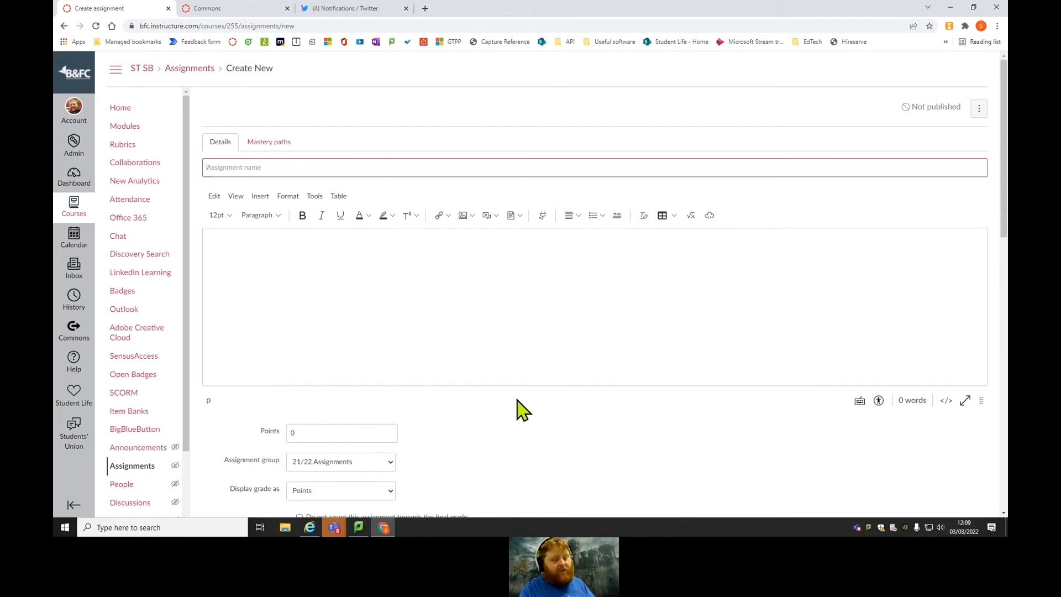
text(Digil)
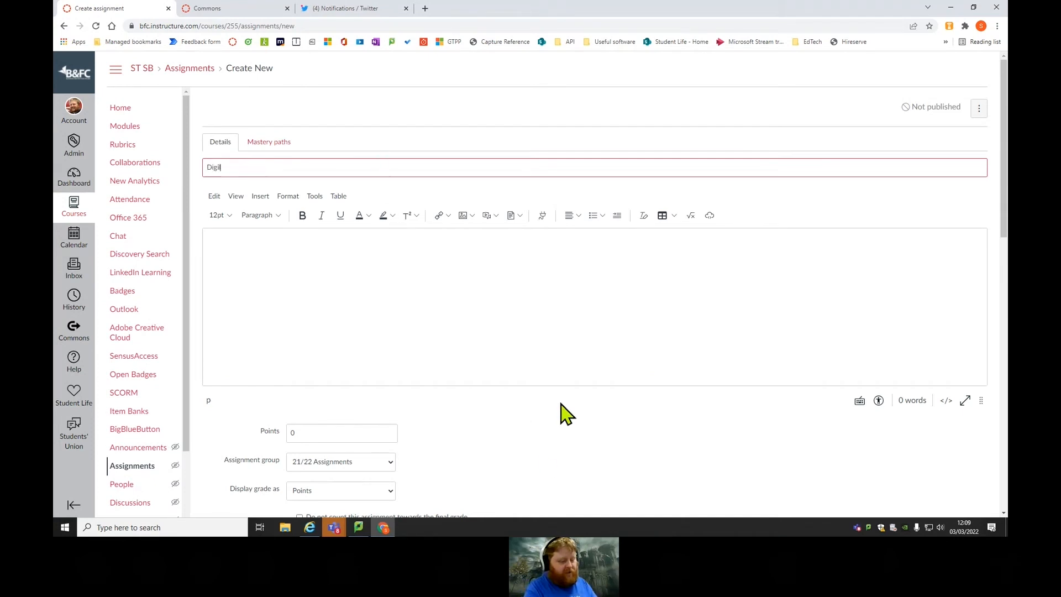
text(earn Test)
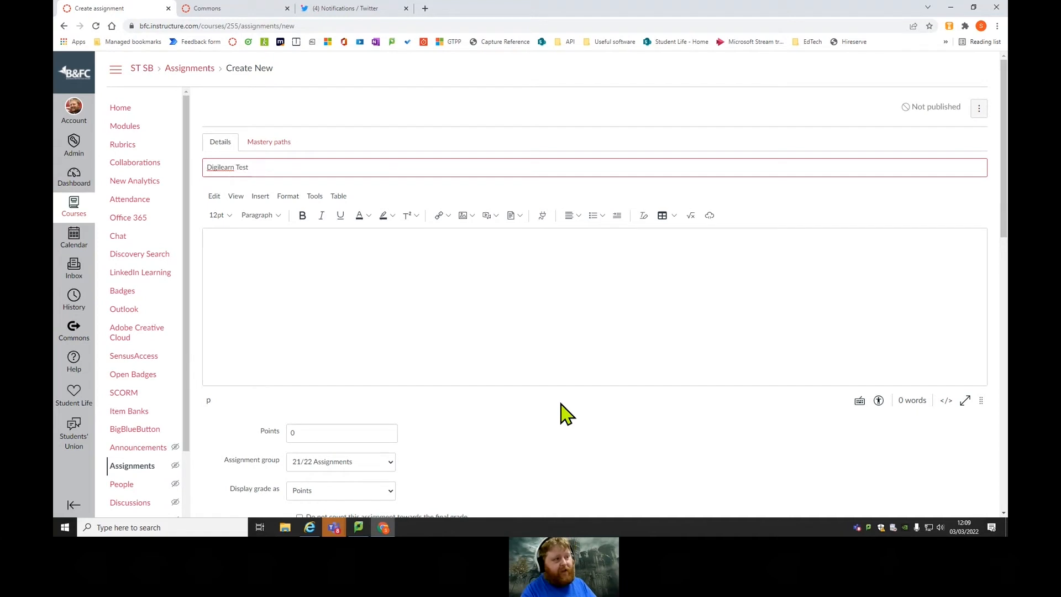
Choose Mouldering Claw.pdf from the Documents folder as the document to upload into the assignment description.
click(561, 332)
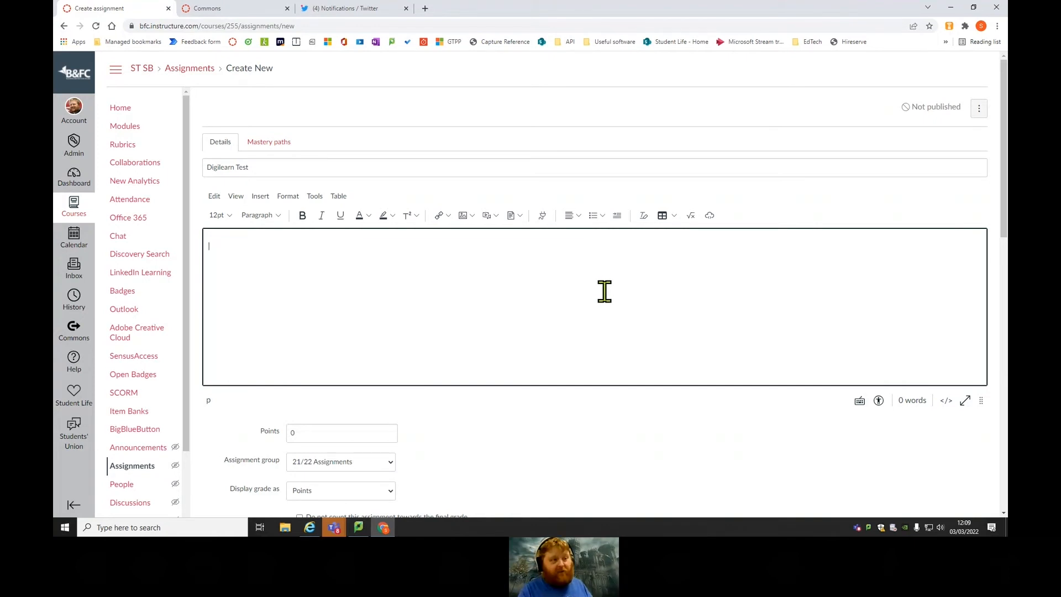
click(519, 218)
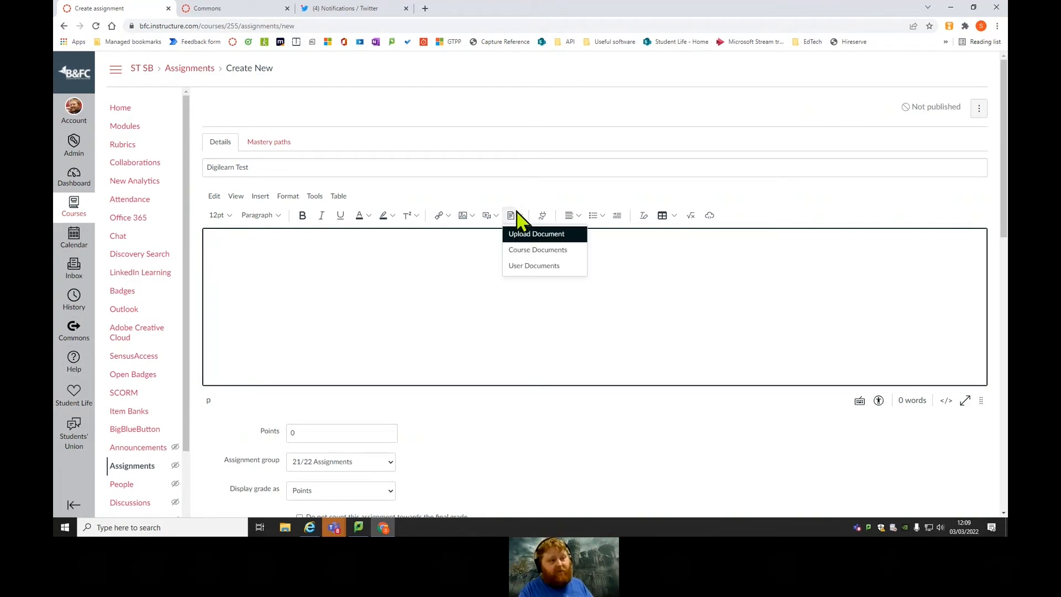
click(528, 235)
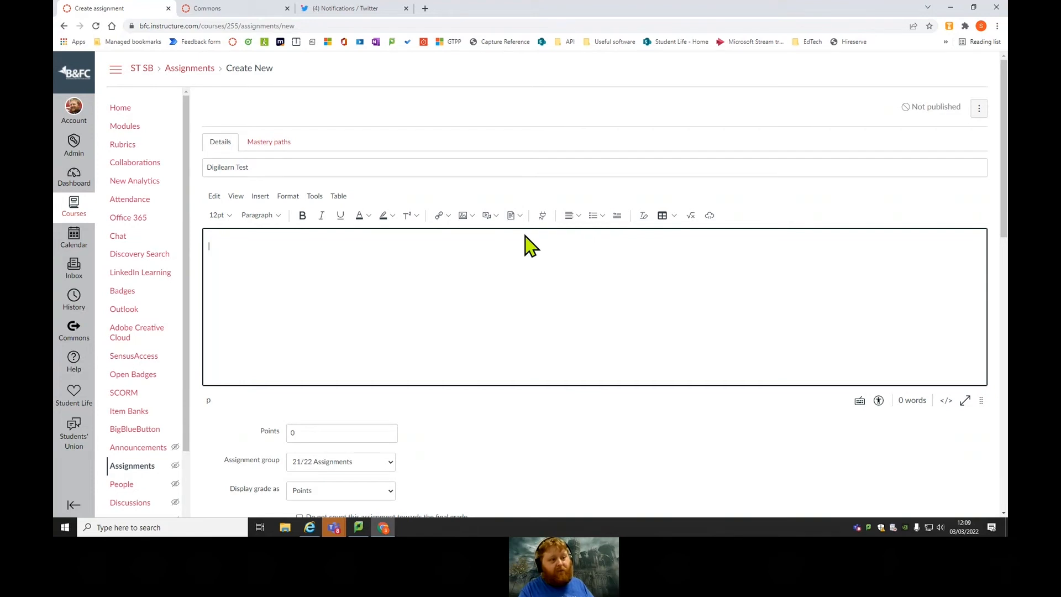
click(511, 258)
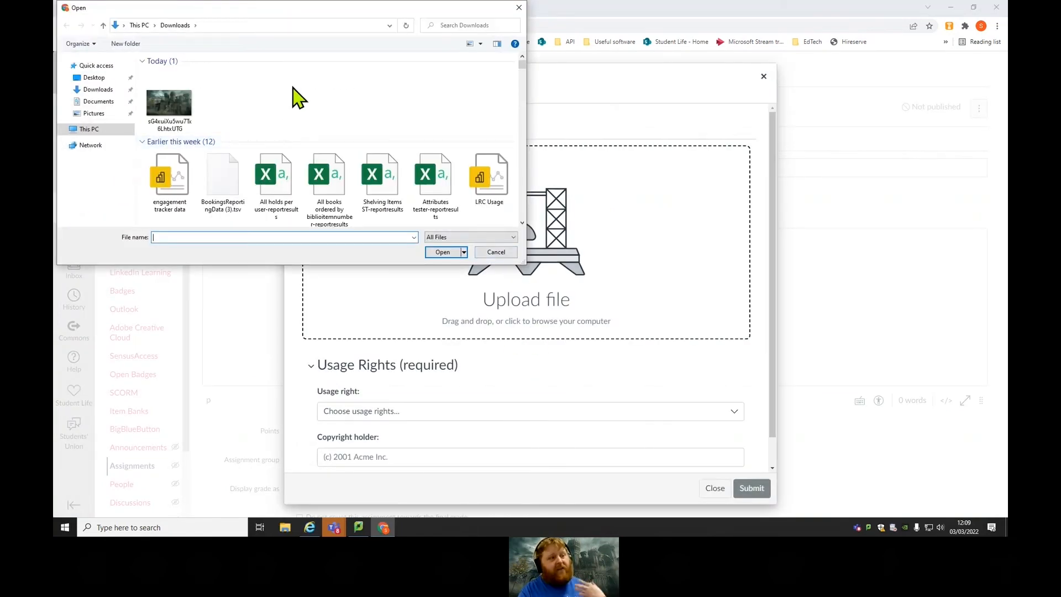
click(100, 102)
scroll(268, 133, down, 10)
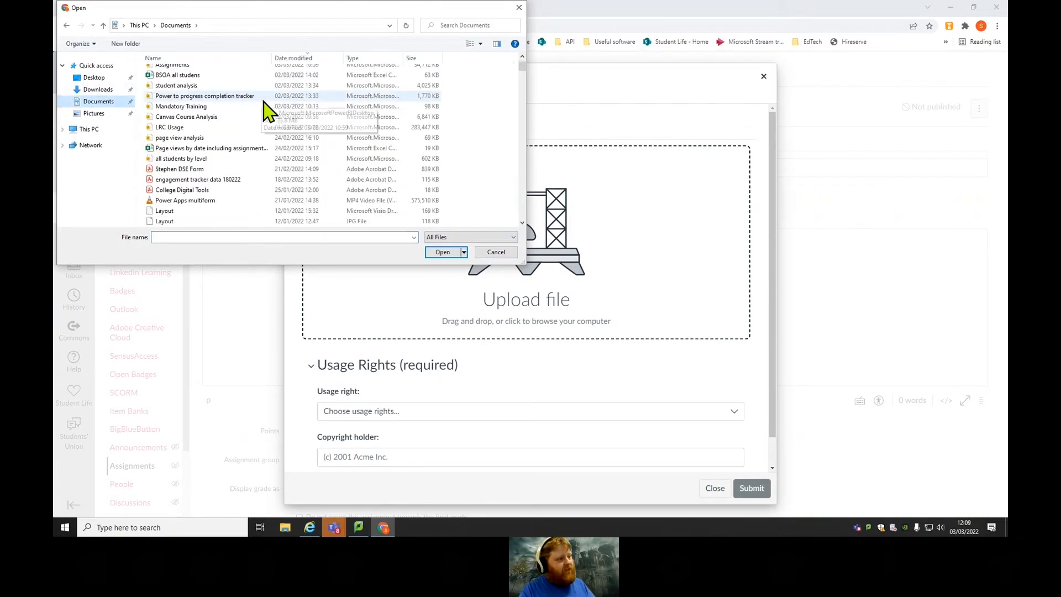
scroll(273, 146, down, 3)
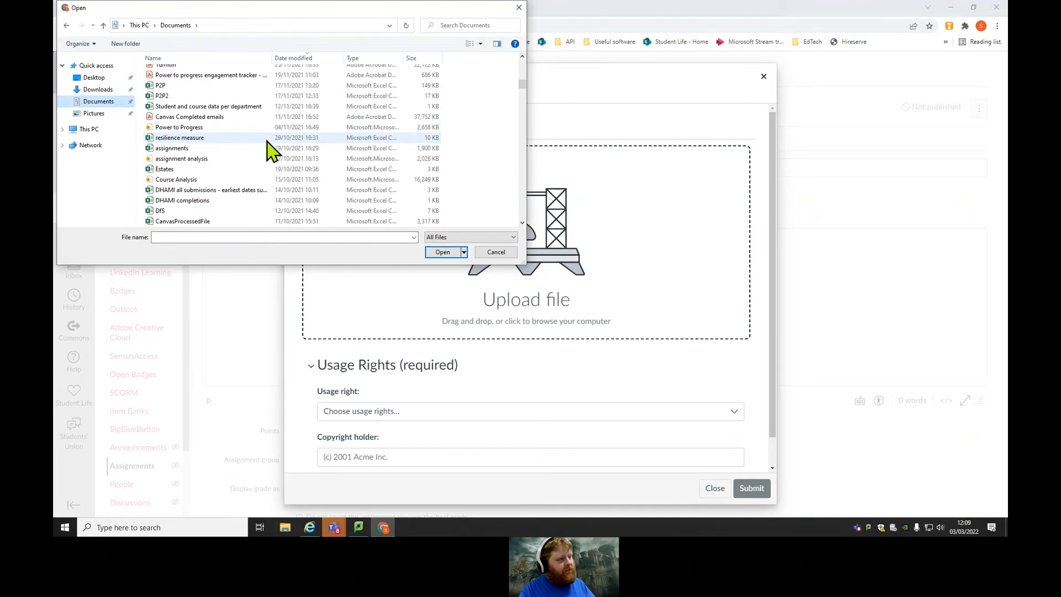
scroll(264, 146, down, 10)
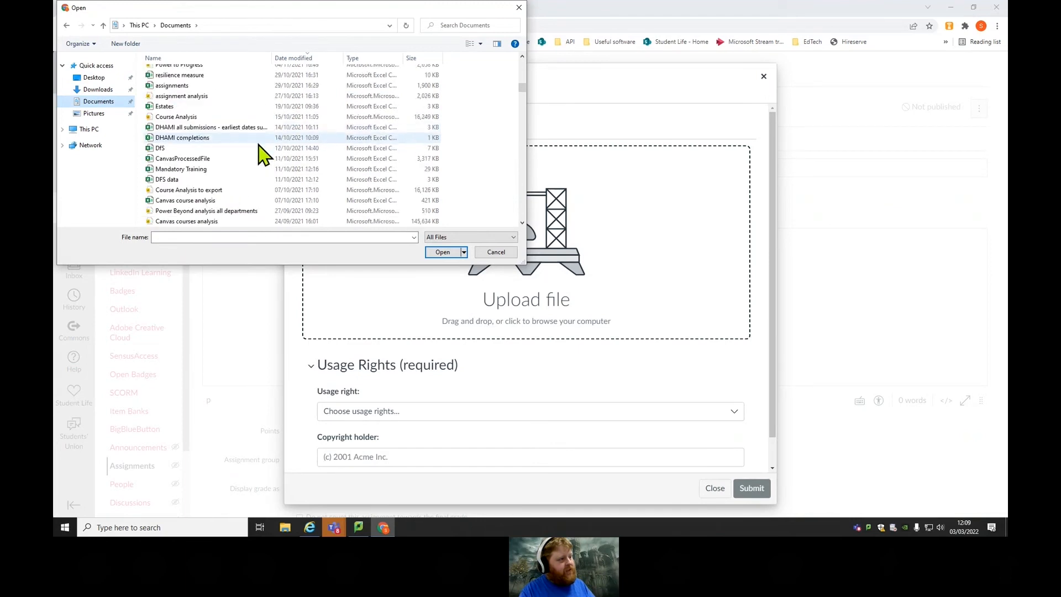
scroll(264, 172, down, 6)
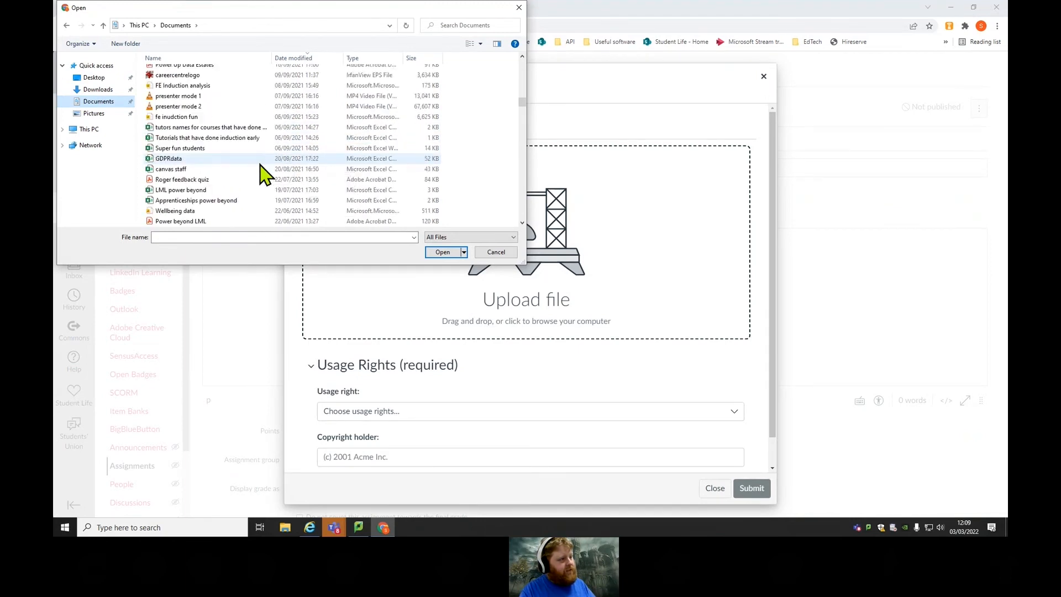
scroll(264, 180, down, 4)
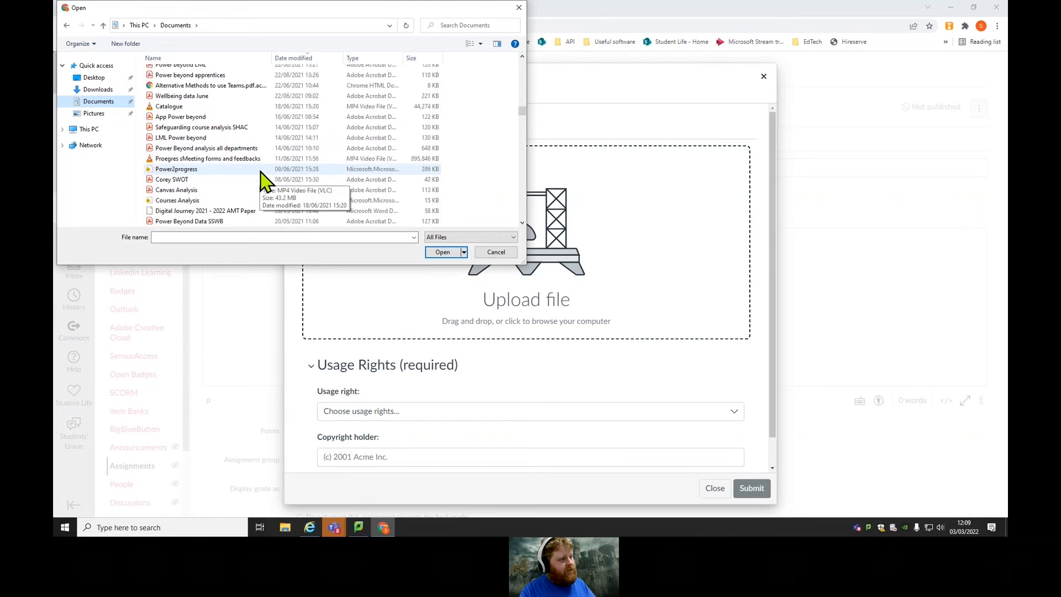
scroll(264, 185, down, 3)
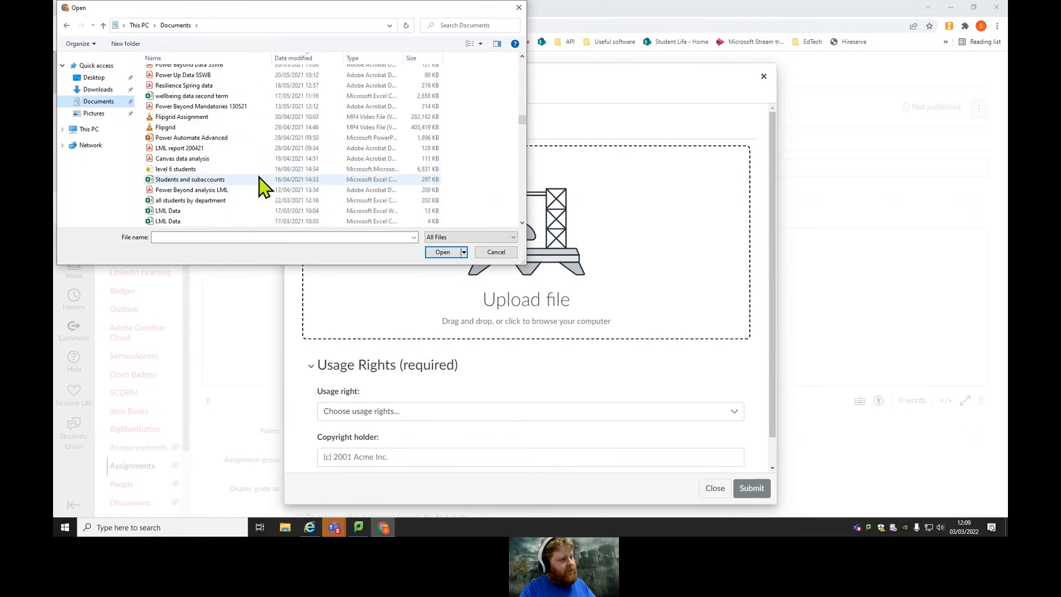
scroll(246, 177, down, 6)
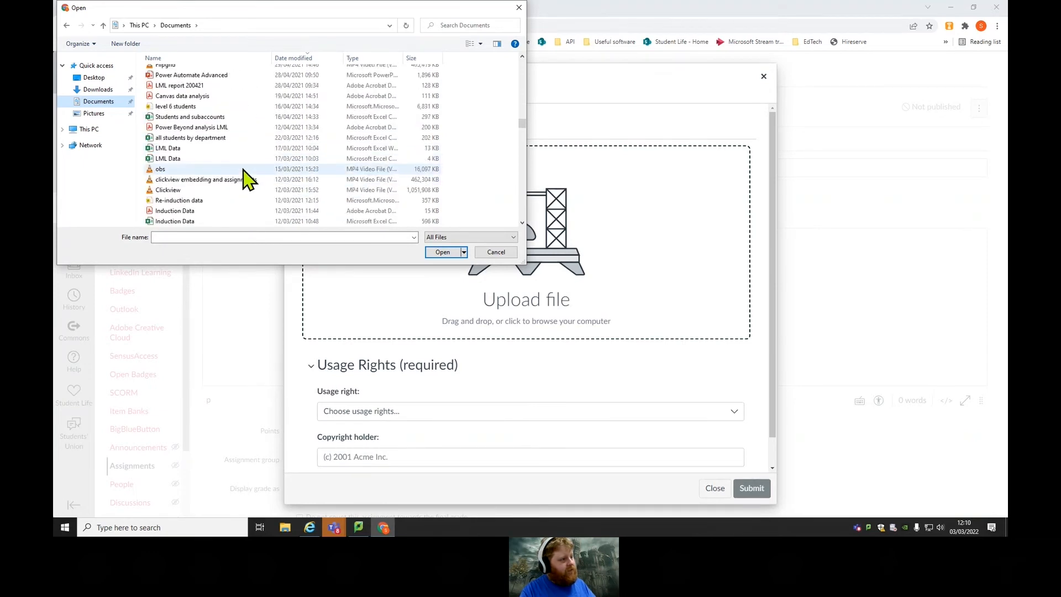
scroll(254, 188, down, 3)
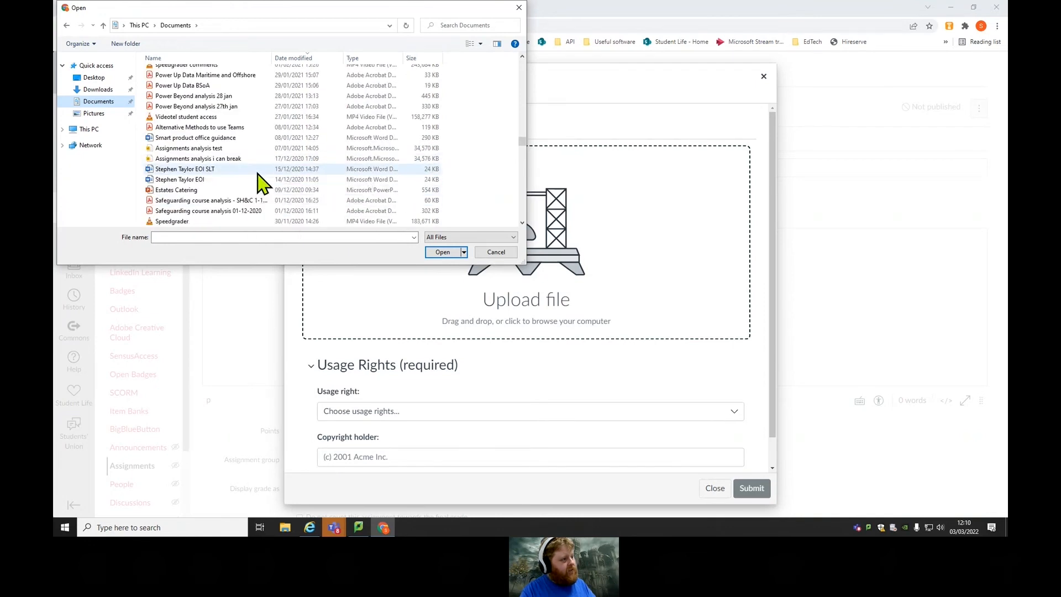
scroll(257, 177, down, 4)
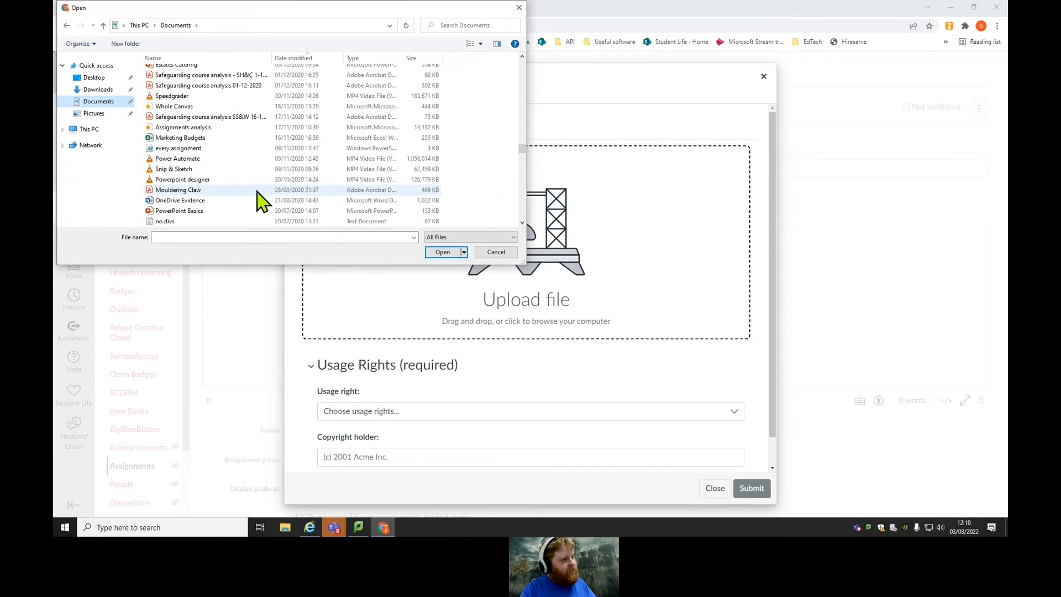
scroll(260, 200, down, 2)
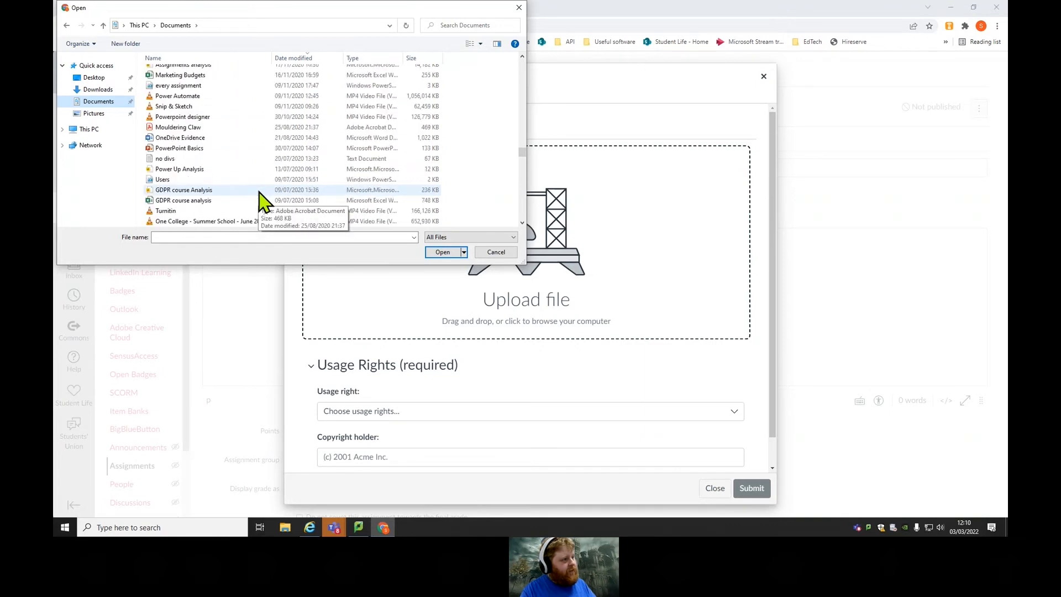
click(242, 131)
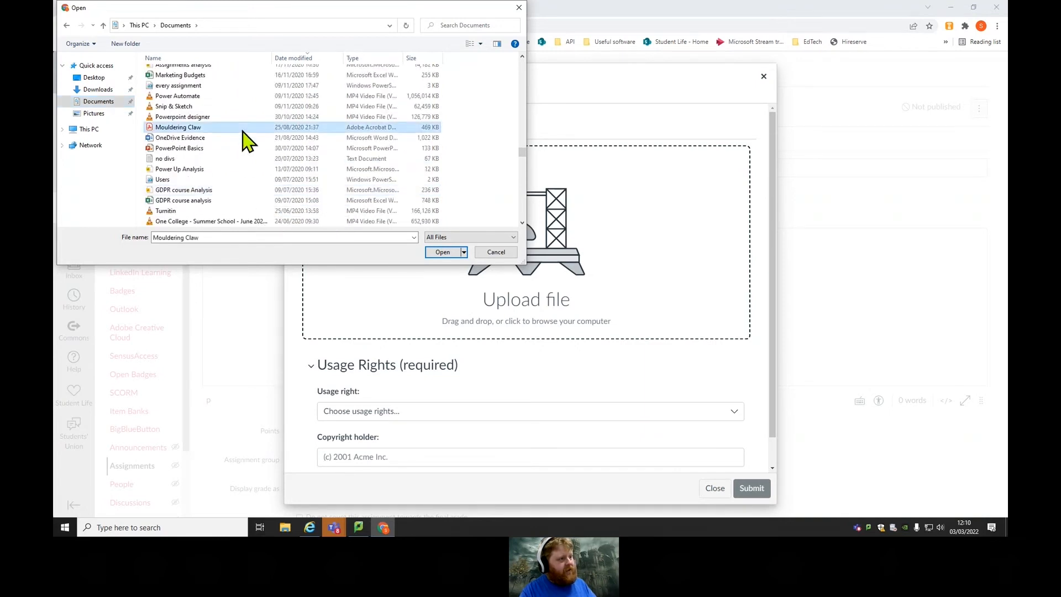
click(442, 252)
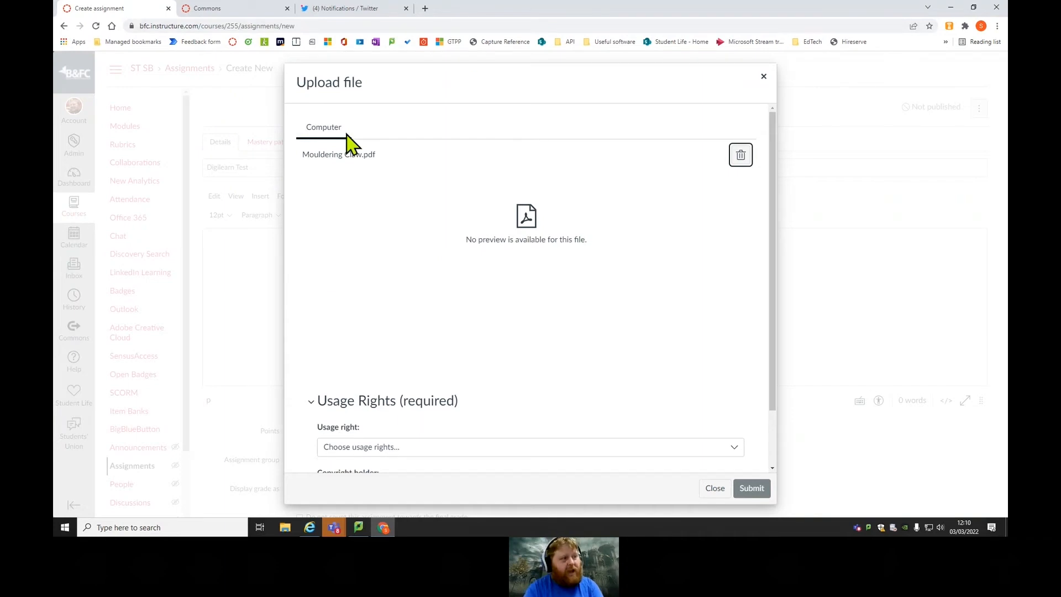
Set the file's usage right to the material being subject to an exception, such as fair use, and submit the upload.
scroll(481, 269, down, 2)
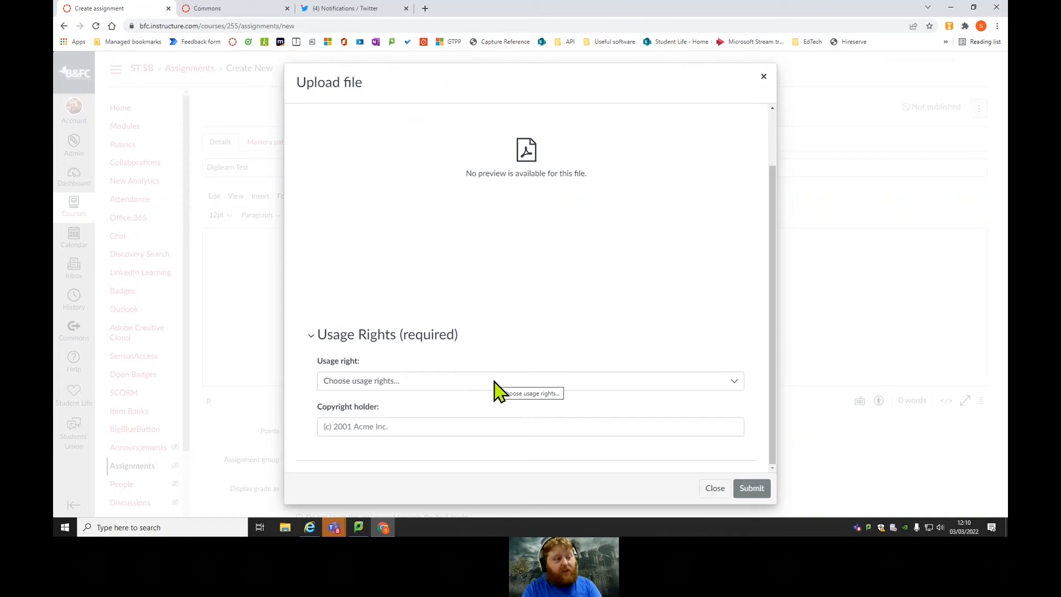
click(536, 390)
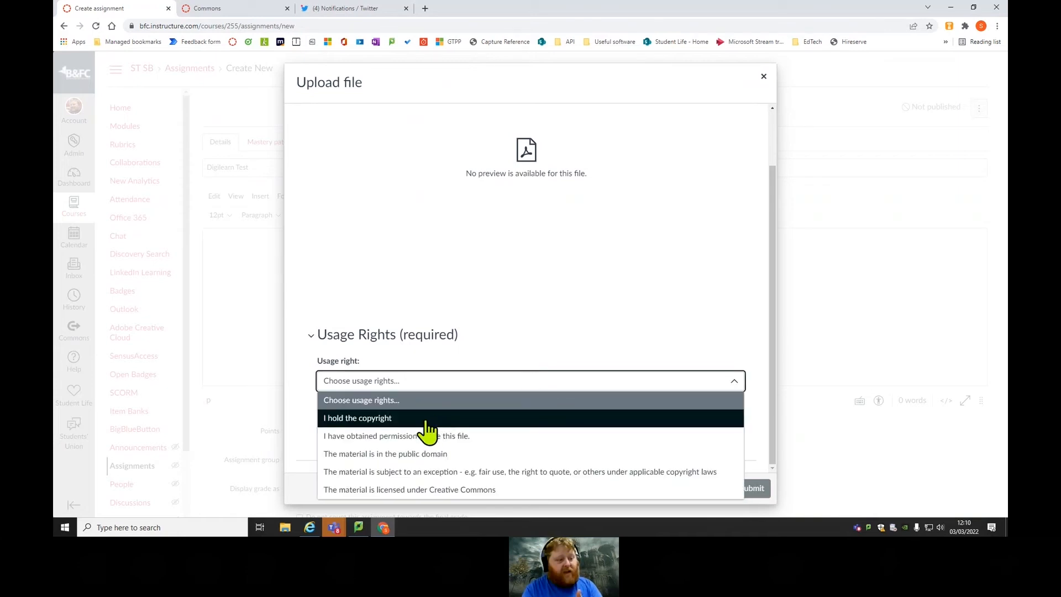
click(439, 476)
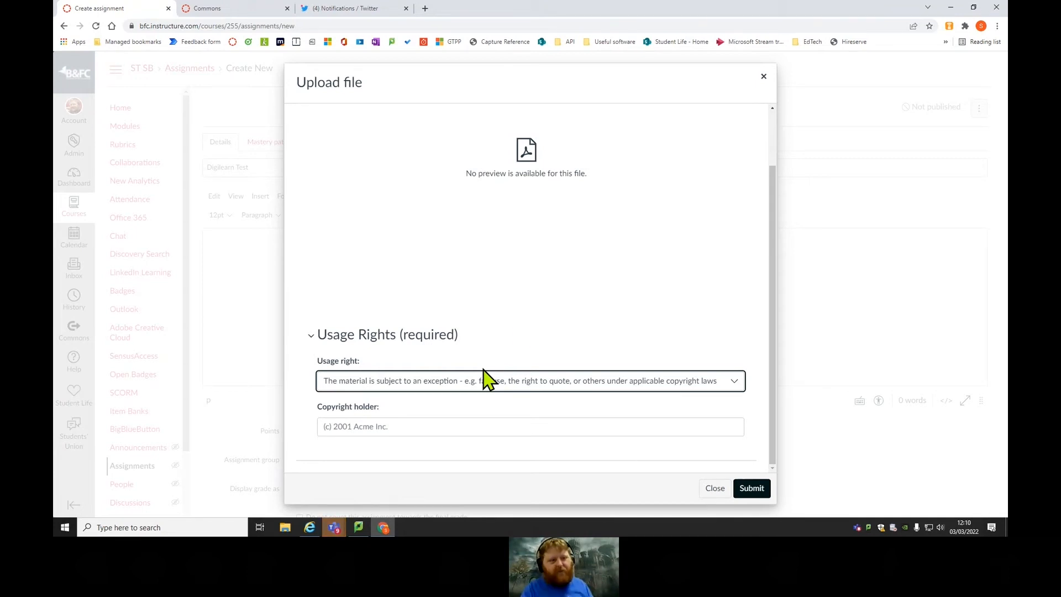
click(754, 489)
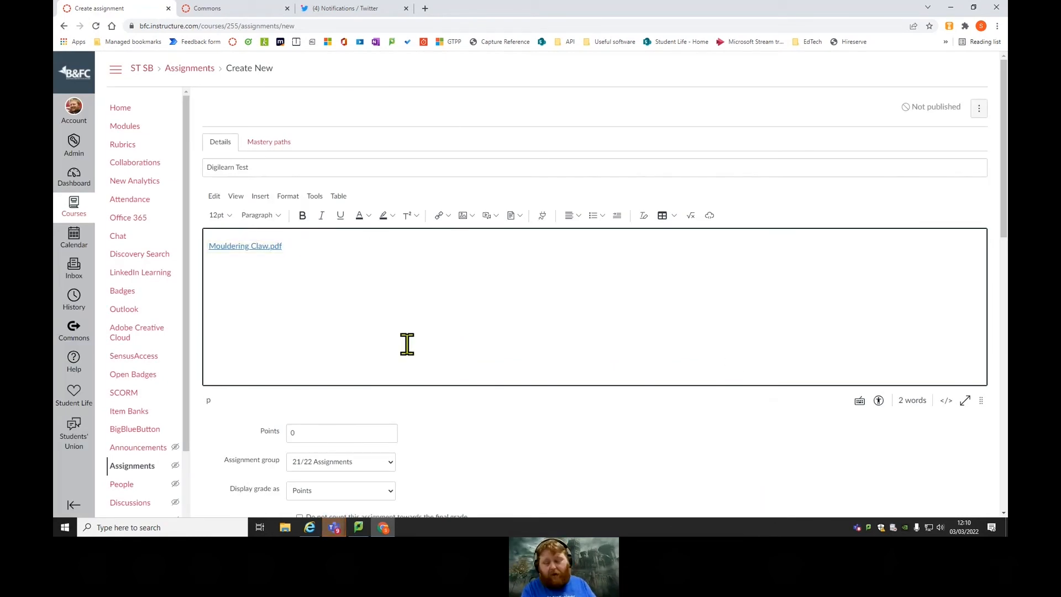
click(226, 245)
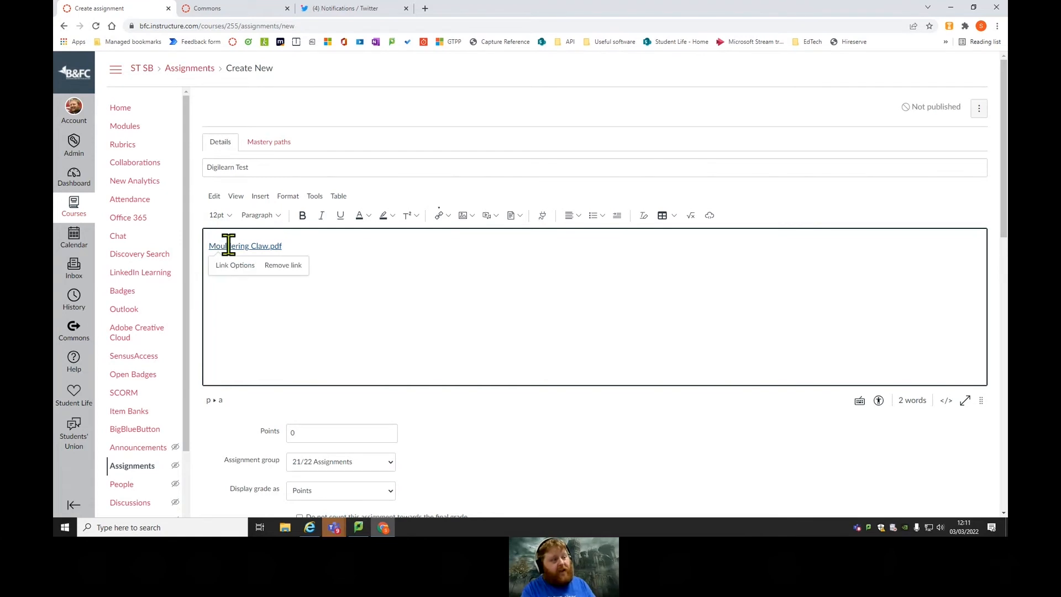
click(229, 266)
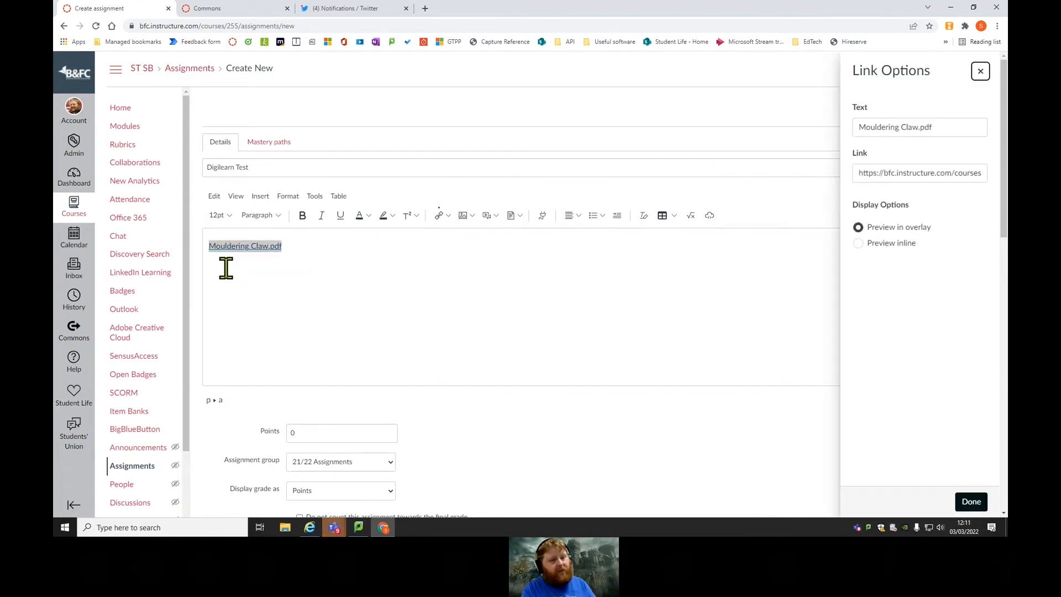
click(858, 244)
click(863, 260)
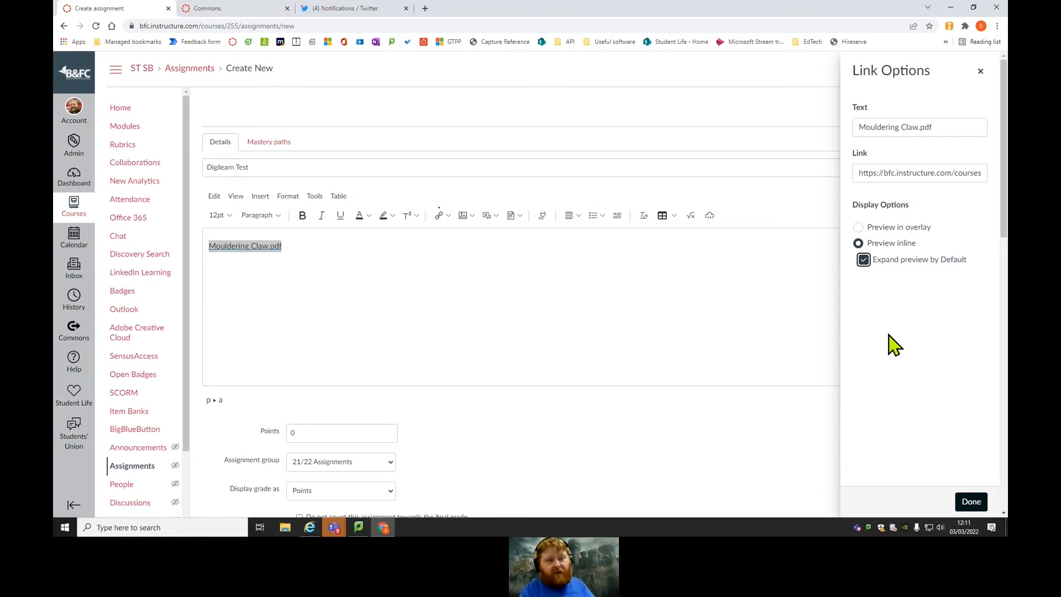
click(610, 249)
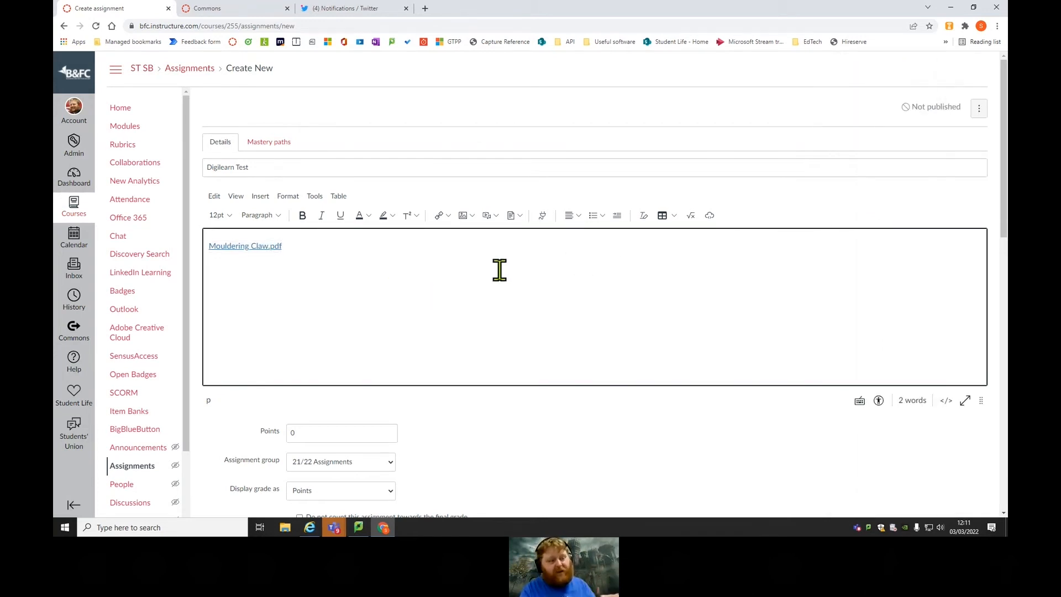
Set the Mouldering Claw.pdf link to preview inline with the preview expanded by default, save it, and reopen its link options to check.
click(244, 250)
click(243, 267)
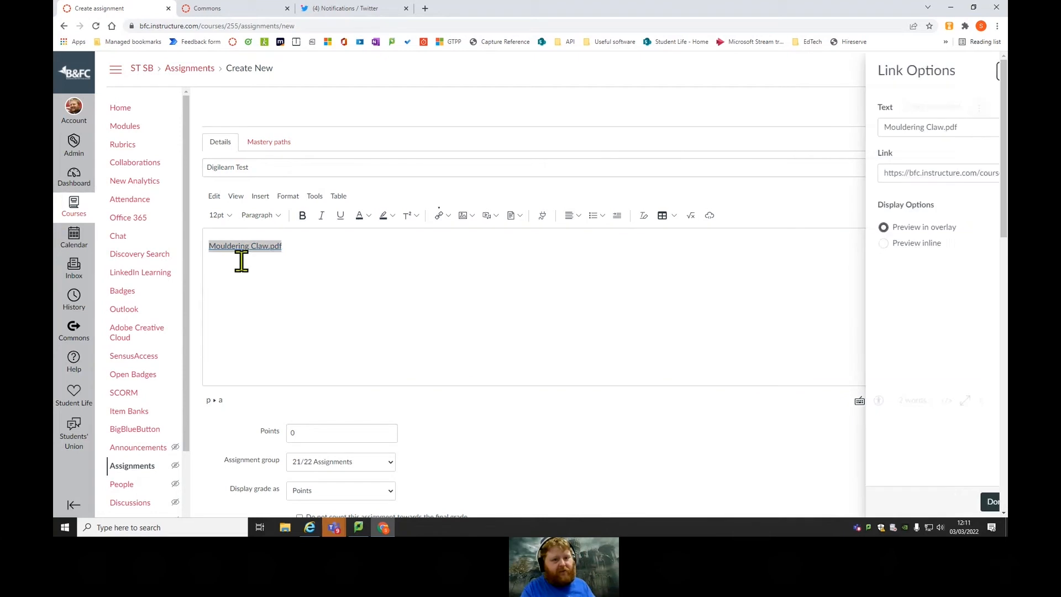
click(858, 243)
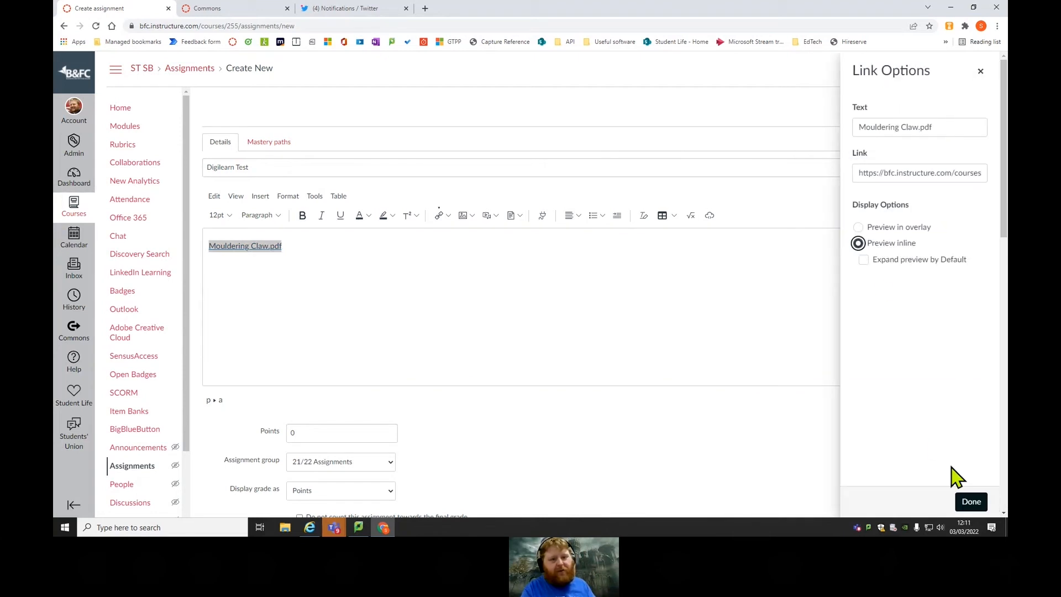
click(863, 259)
click(971, 501)
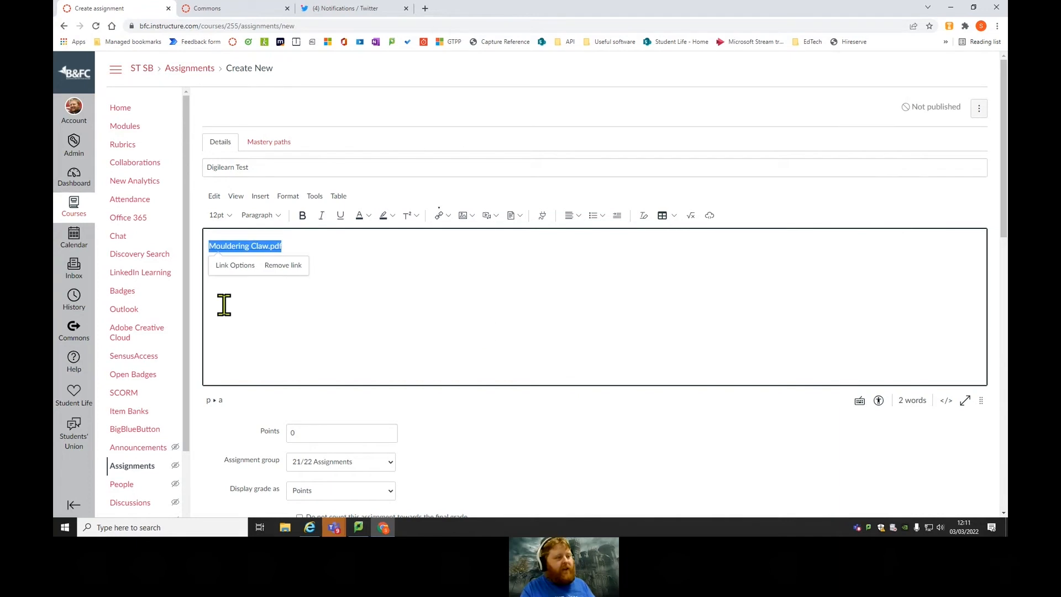
click(232, 269)
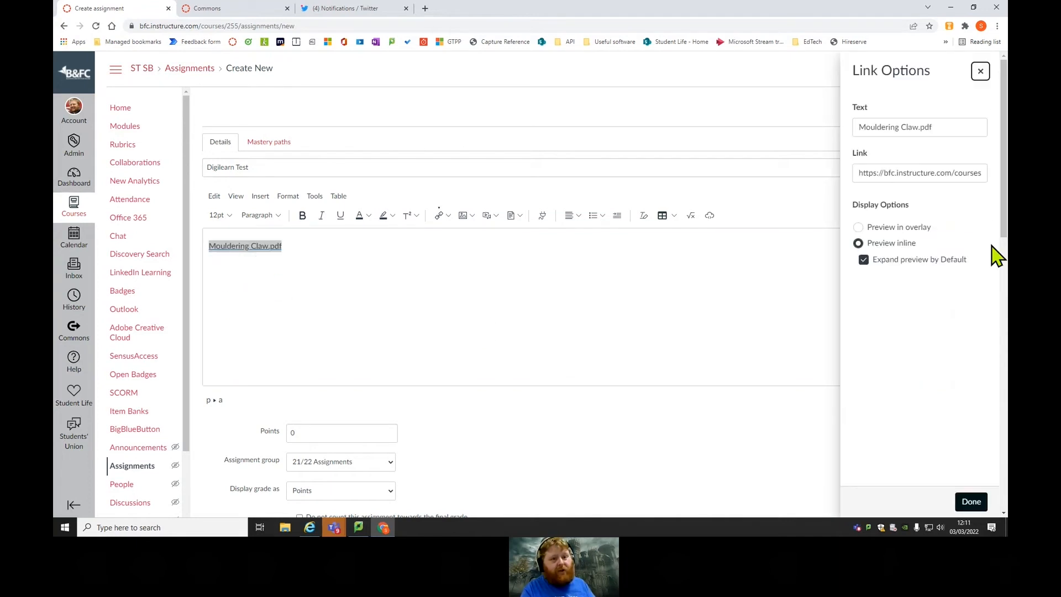
Inspect the display text and URL of the Mouldering Claw.pdf link in its link options, leaving both unedited.
click(980, 169)
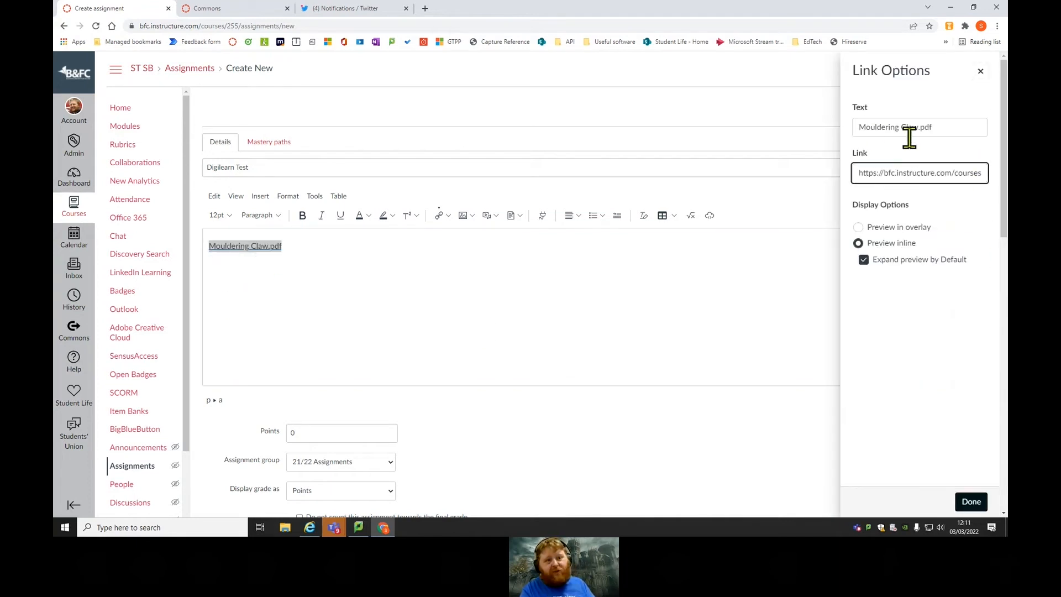
double_click(934, 128)
drag(896, 129, 830, 138)
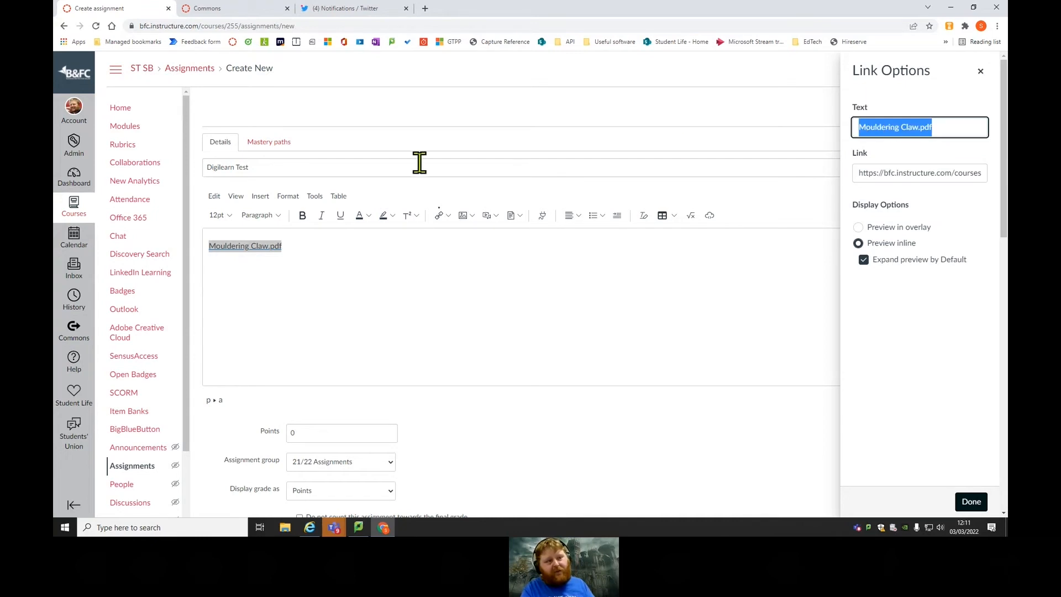
click(427, 238)
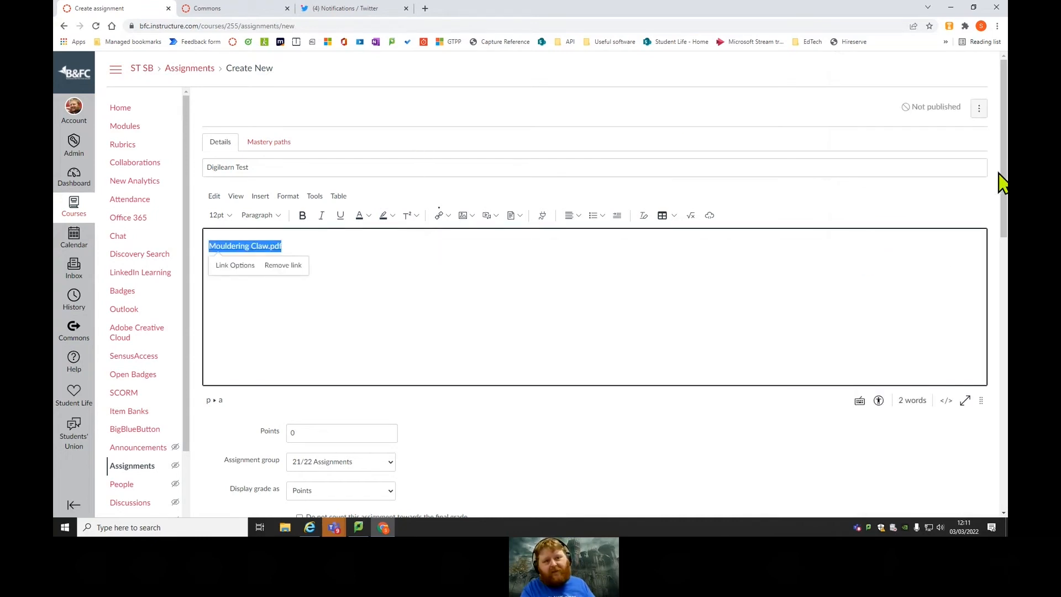
click(235, 267)
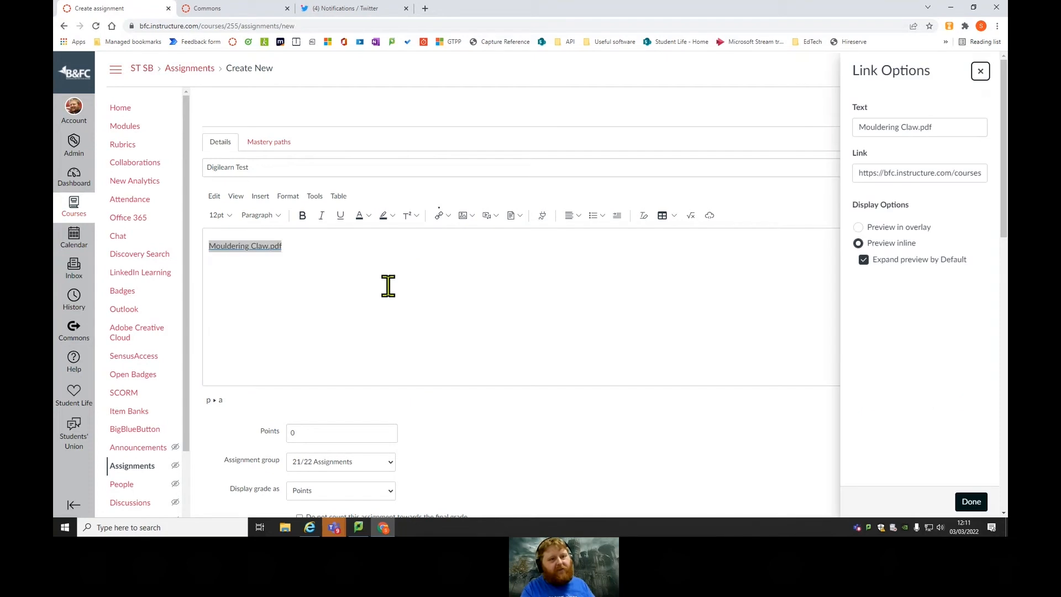
click(937, 173)
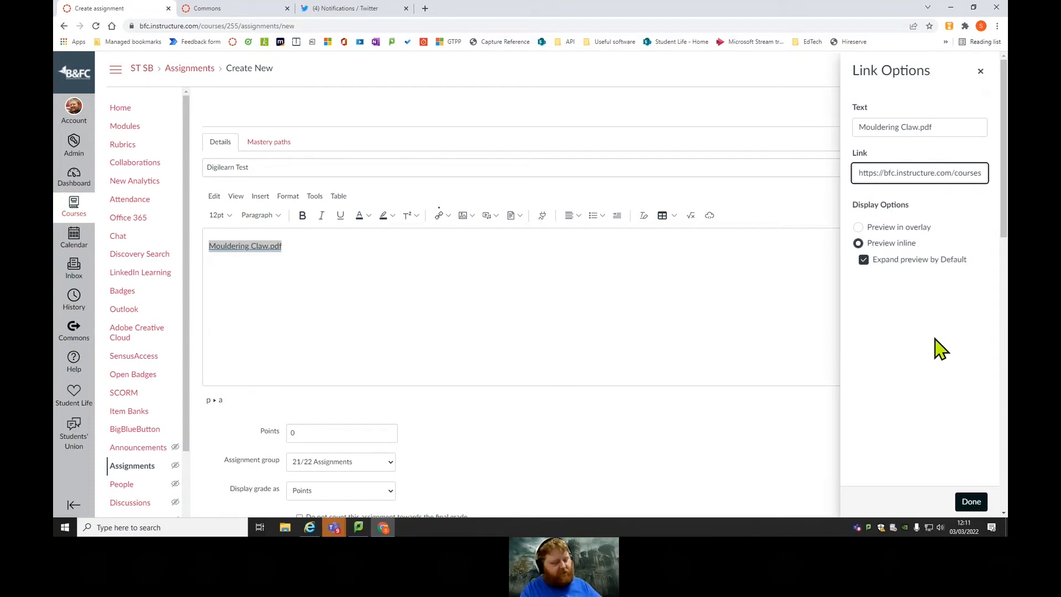
key(ctrl+a)
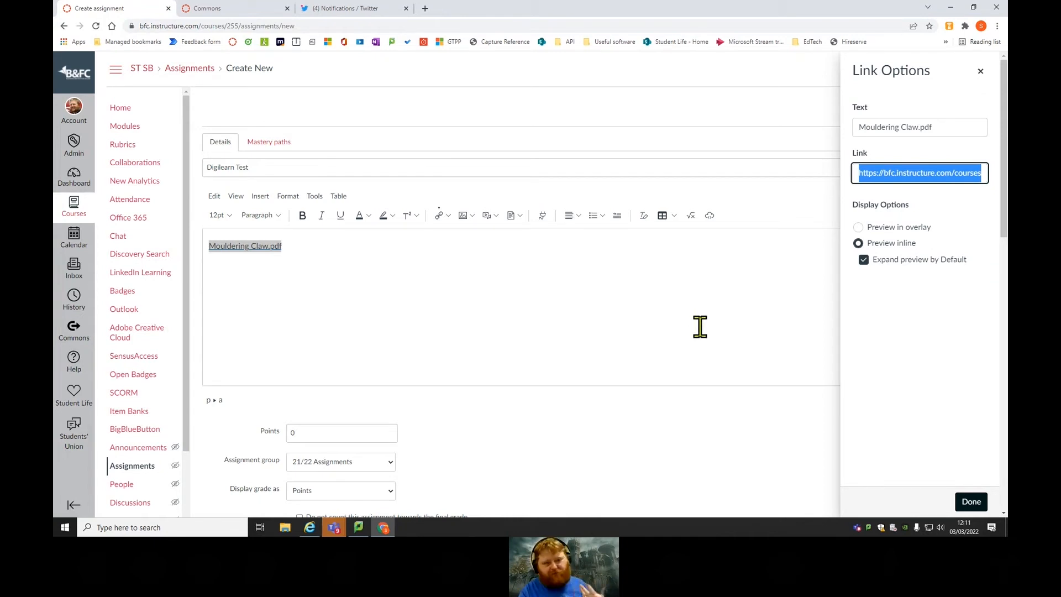
click(819, 324)
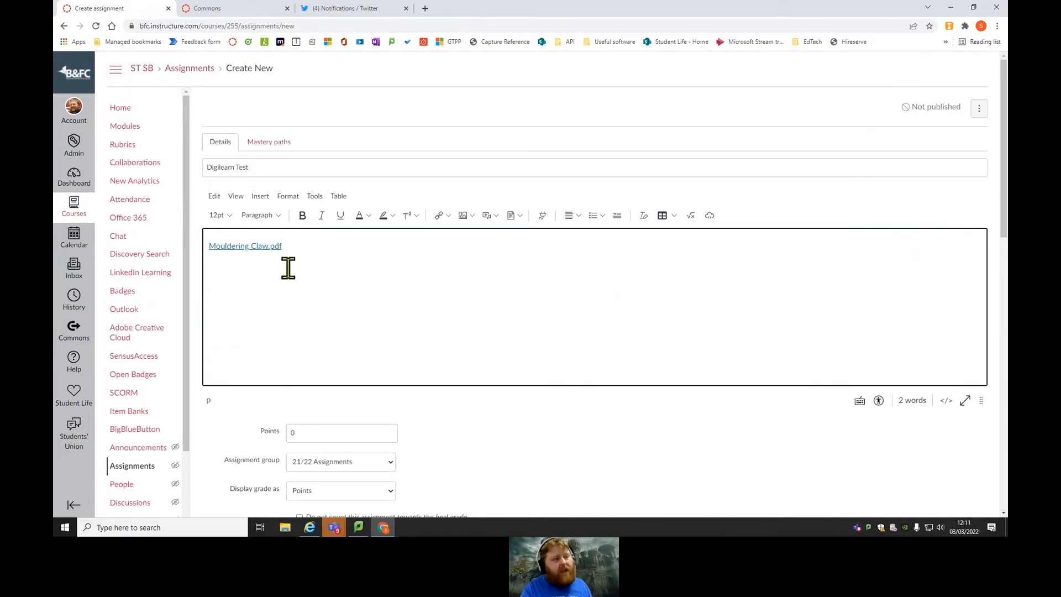
Run the accessibility checker on the assignment description and close its report.
click(879, 400)
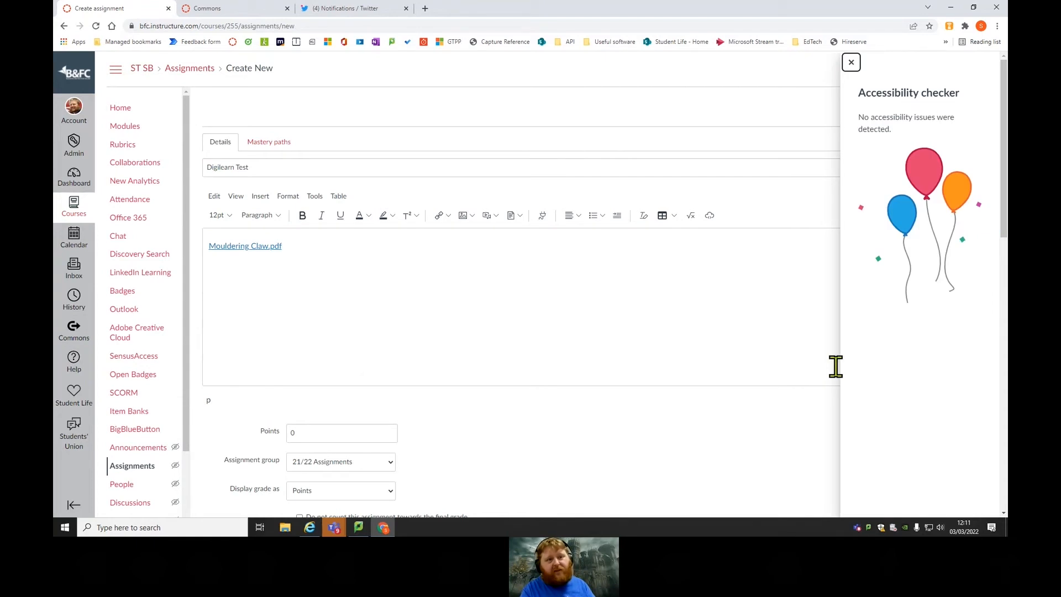
click(851, 63)
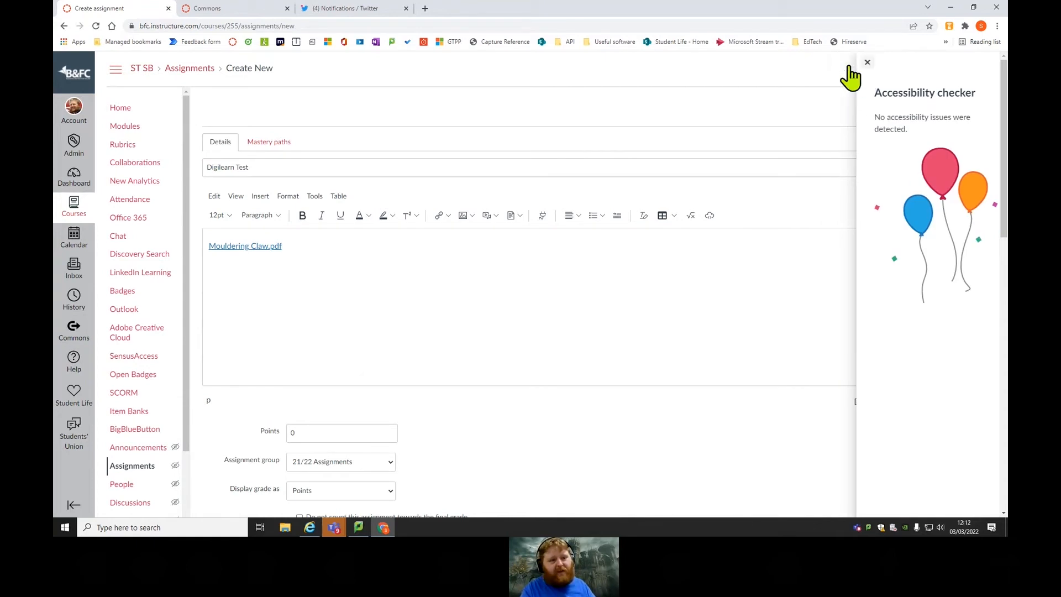
View the description's HTML in the pretty and raw editors, and show the rich text editor full screen before restoring it.
click(946, 401)
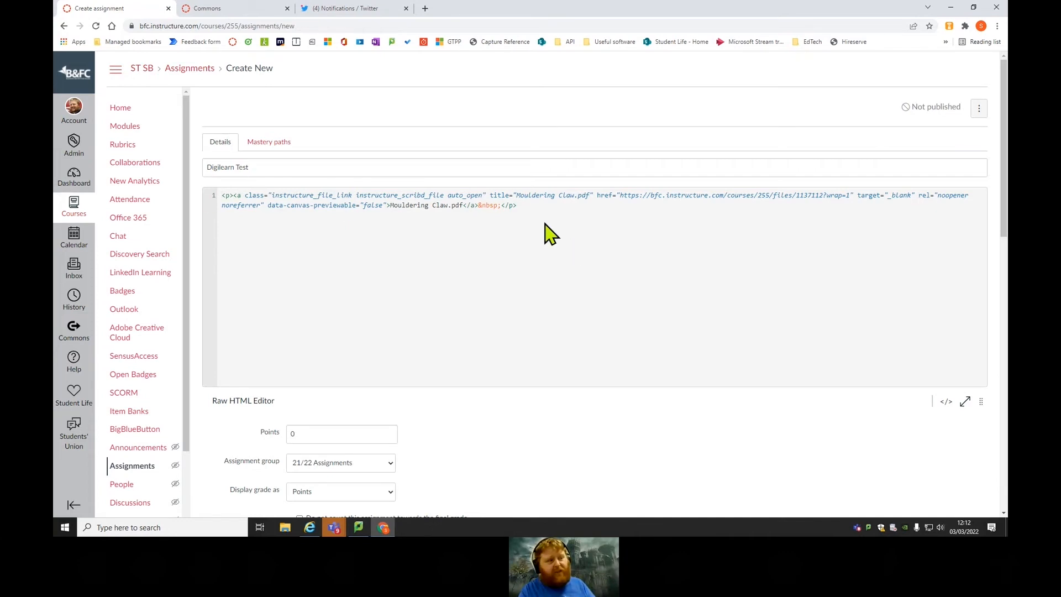
click(247, 401)
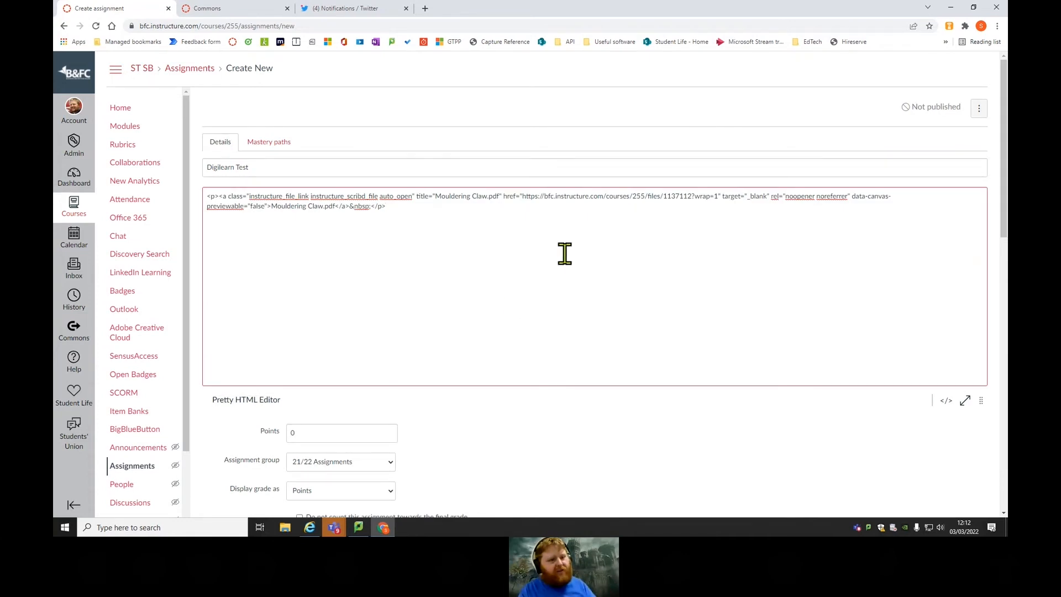
click(247, 400)
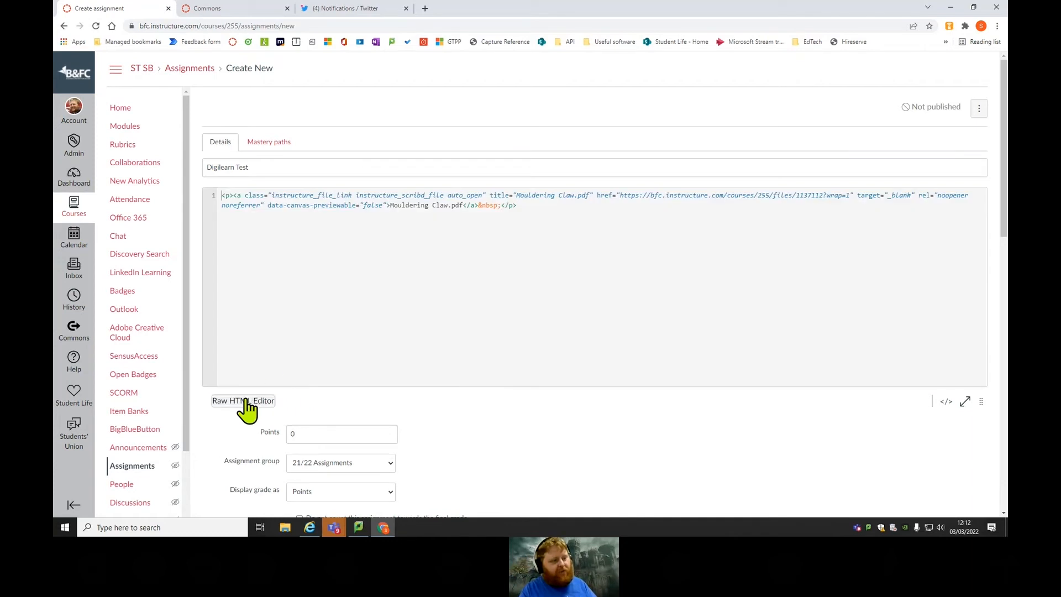
click(946, 402)
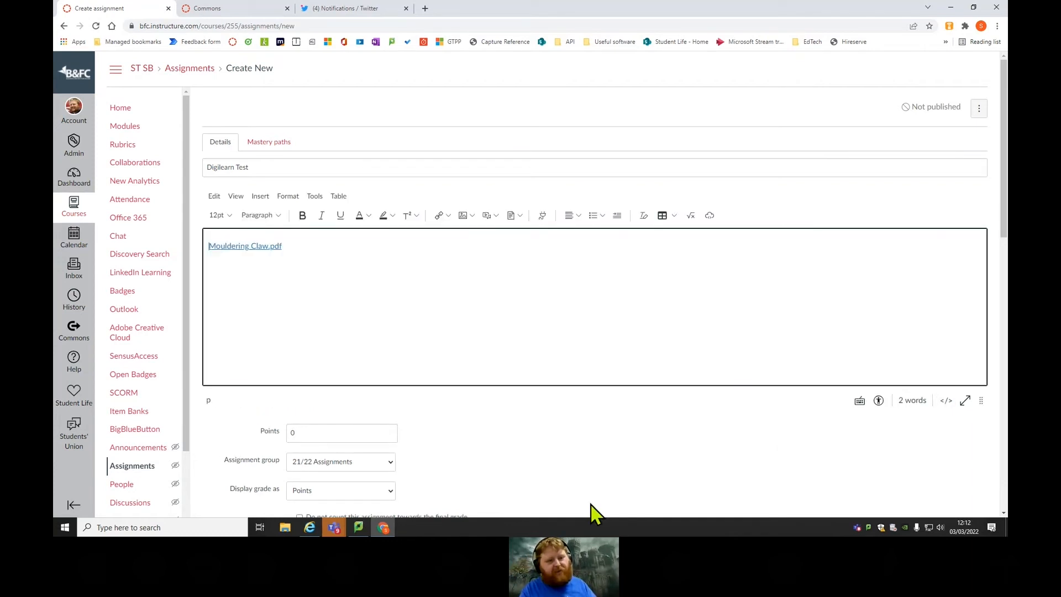
click(966, 402)
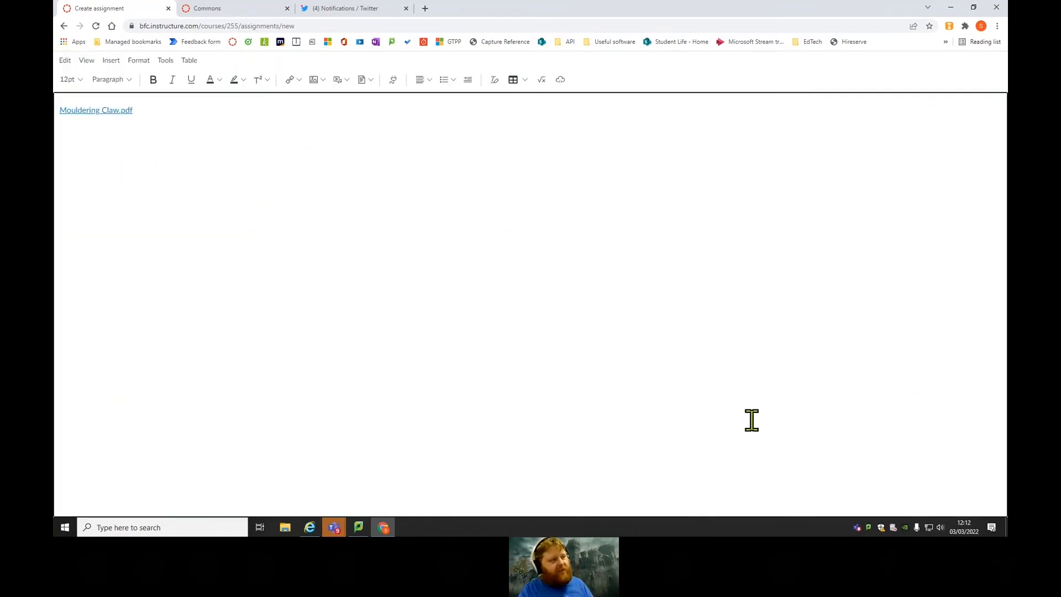
key(Escape)
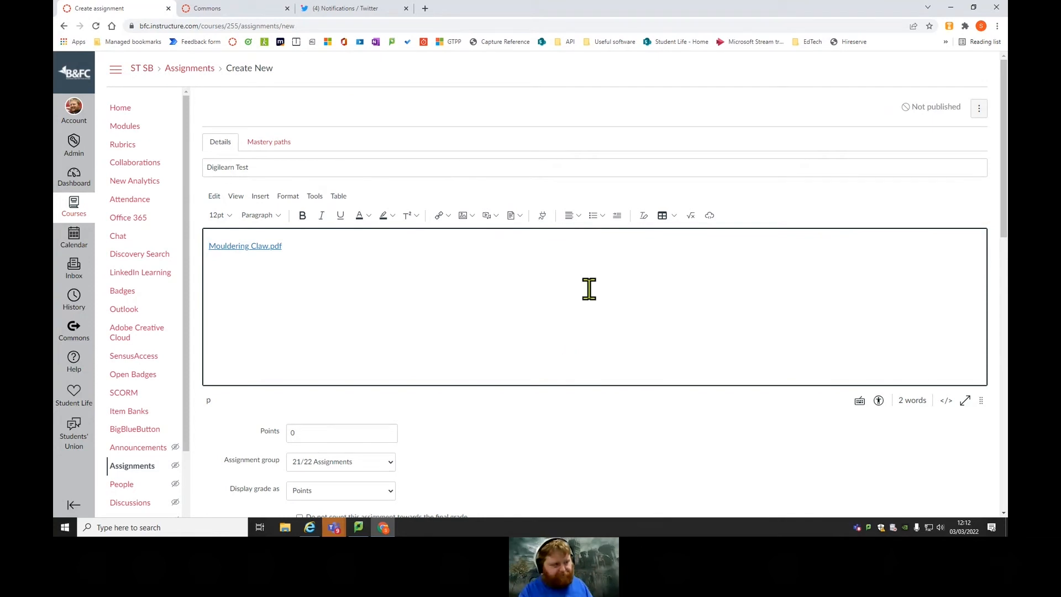
Set the assignment's points to 100 and enlarge the page for easier reading.
scroll(580, 287, down, 3)
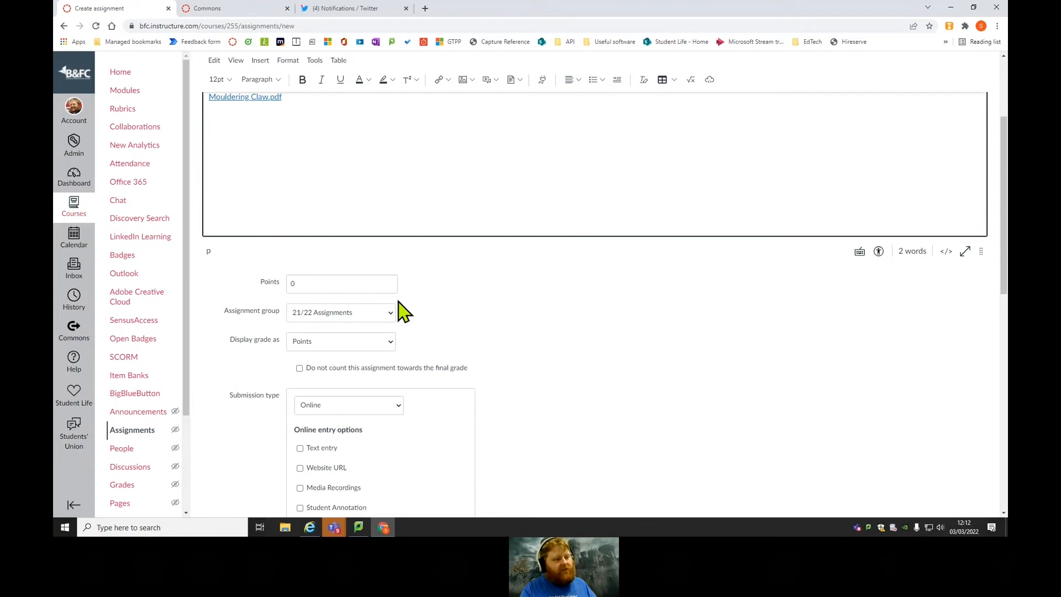
click(310, 284)
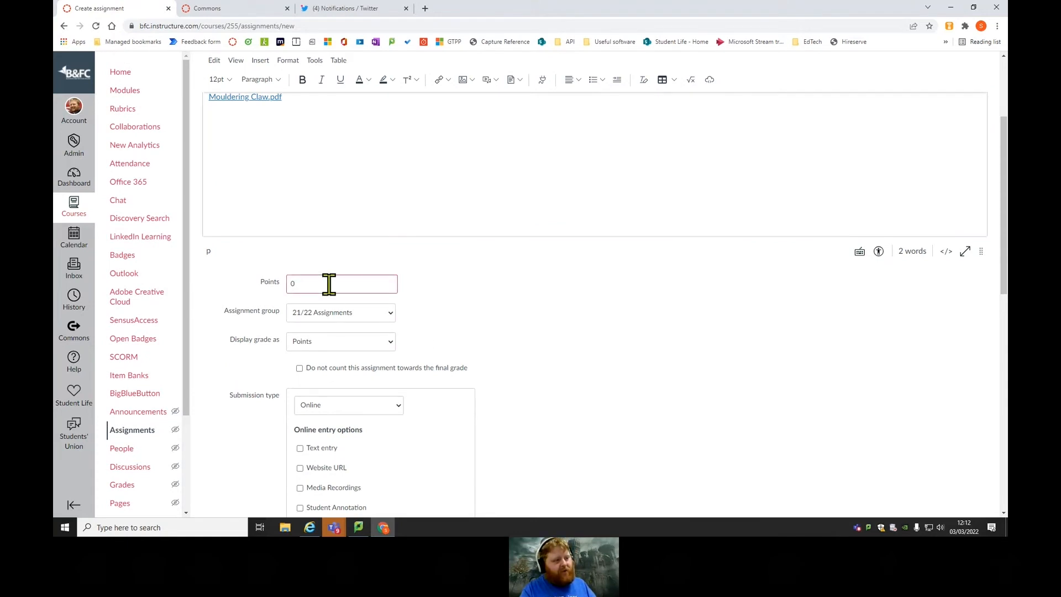
key(ctrl+plus)
key(ctrl+plus)
key(ctrl+plus)
scroll(513, 372, down, 3)
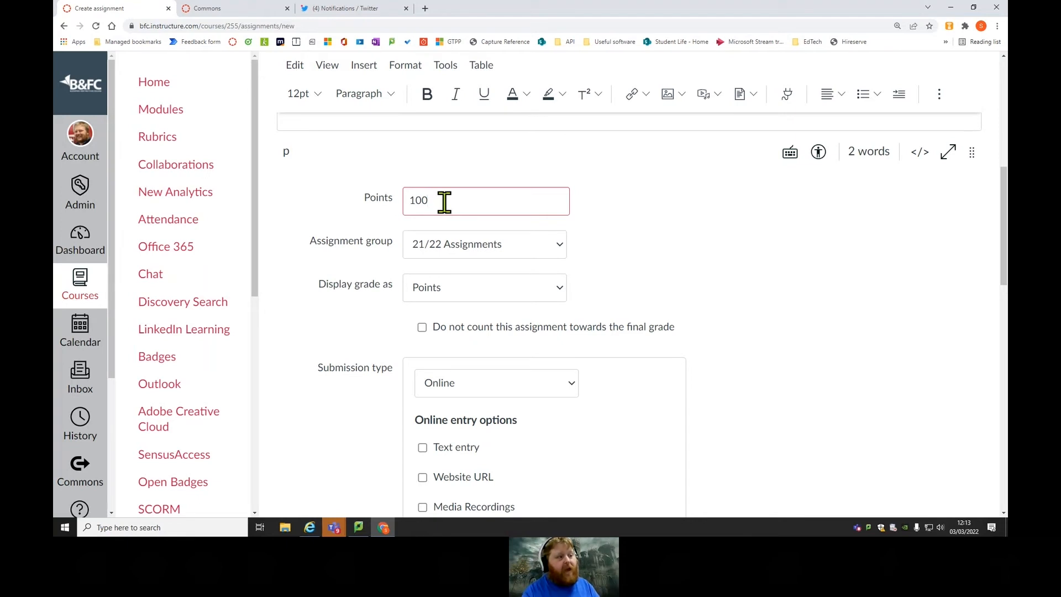
Create a new assignment group named "Digilearn Example" and assign this assignment to it.
click(561, 248)
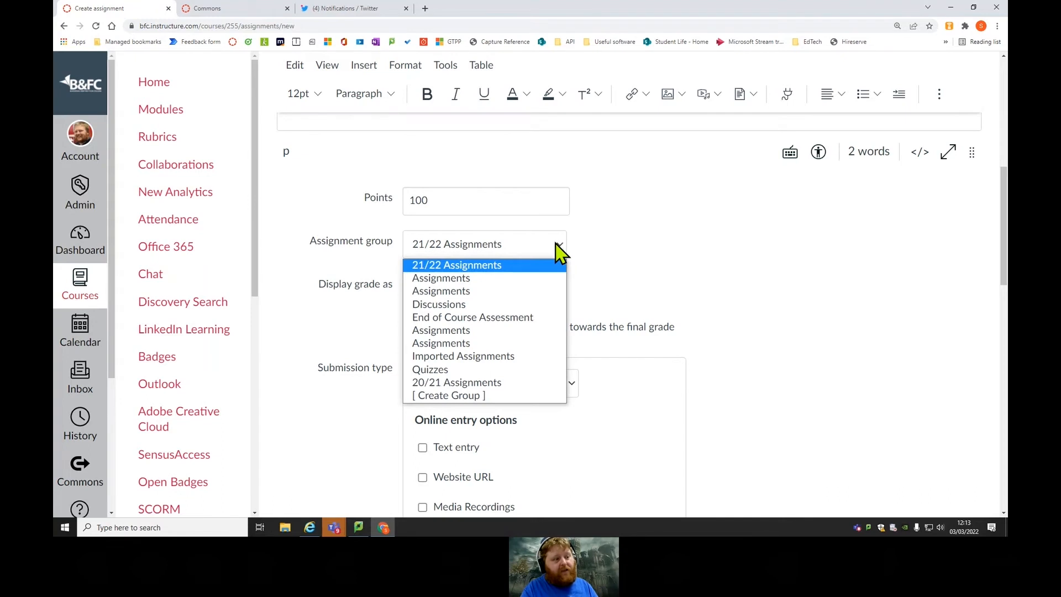
click(561, 246)
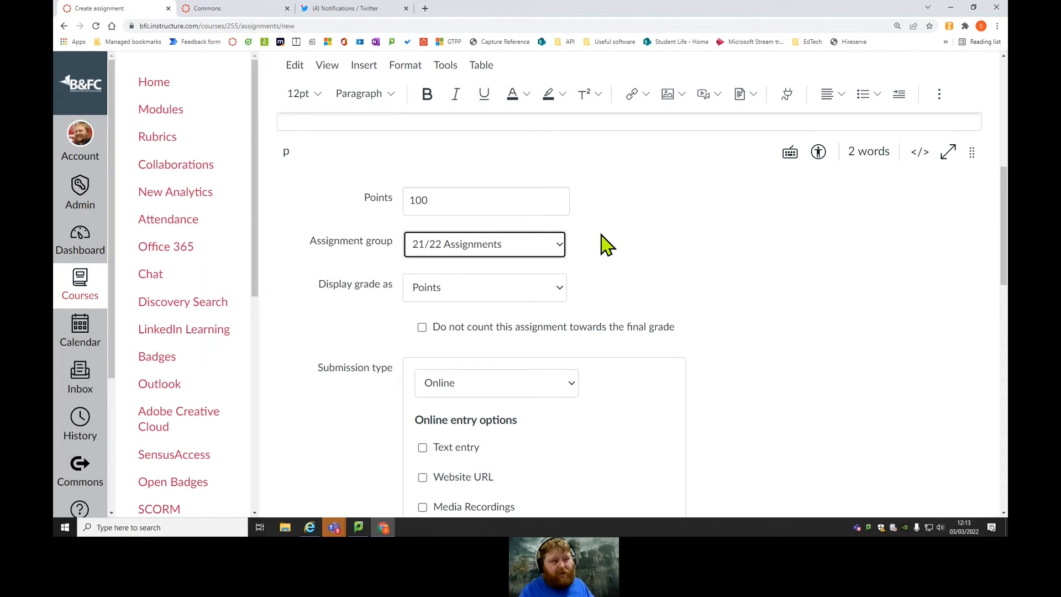
click(562, 245)
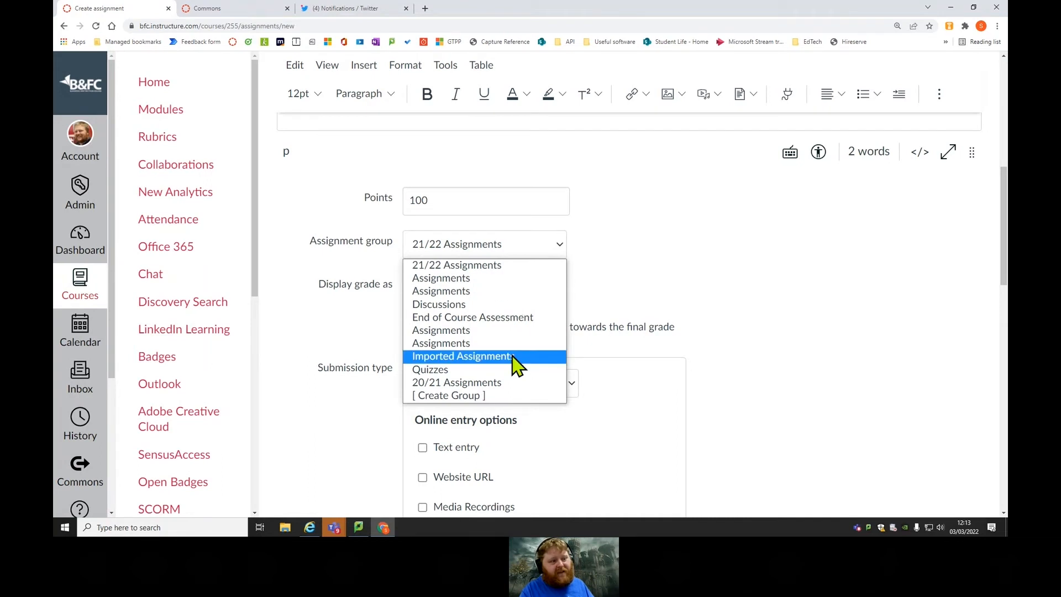
click(450, 396)
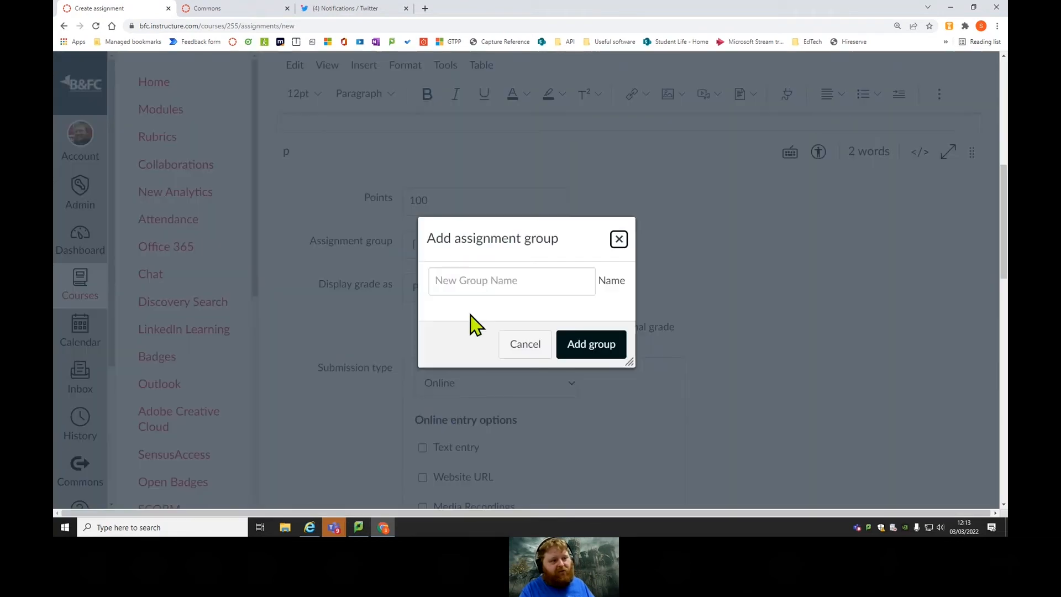
click(475, 284)
text(Digi)
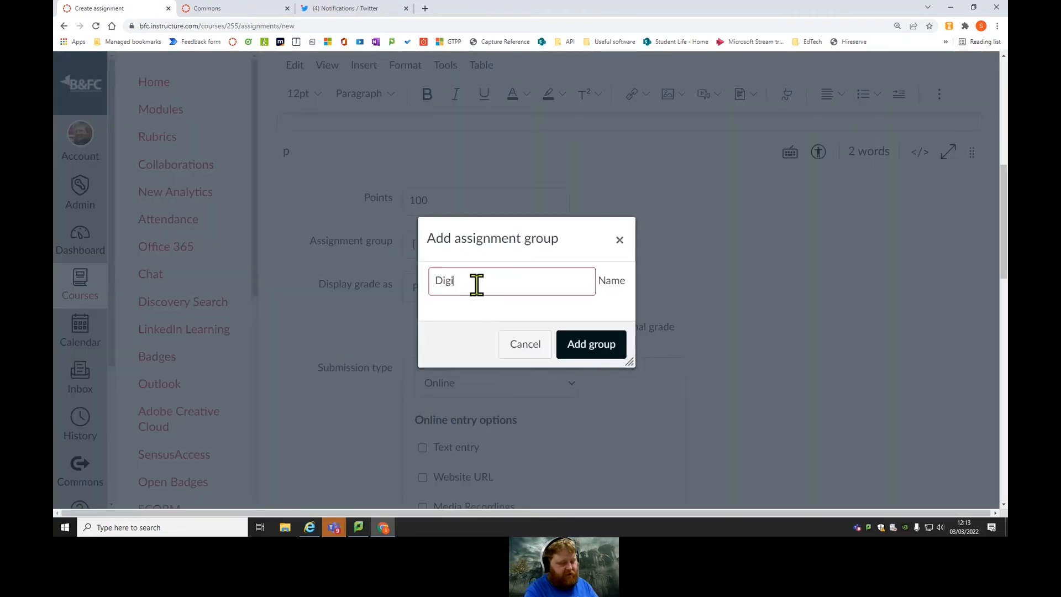
text(learn Example)
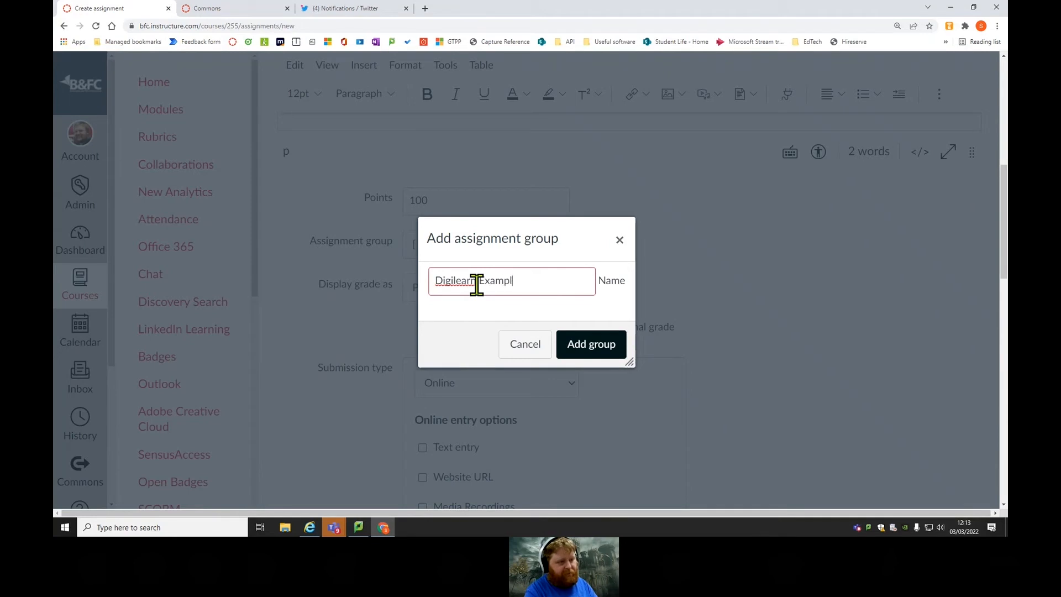
click(609, 348)
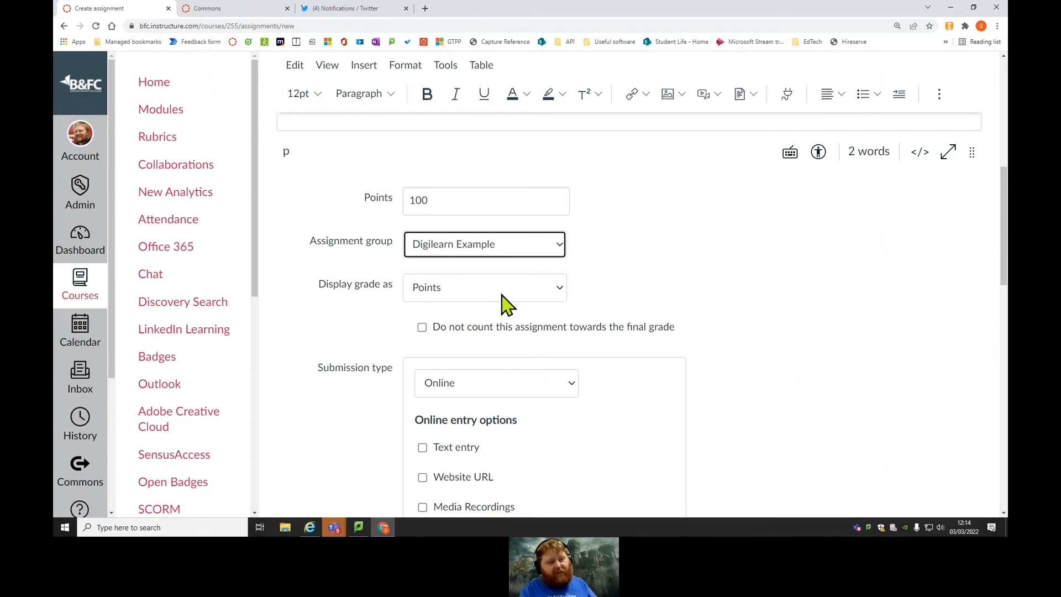
Try Percentage, Complete/incomplete, GPA scale and Not Graded in turn as the assignment's grade display.
click(551, 288)
click(528, 309)
click(527, 297)
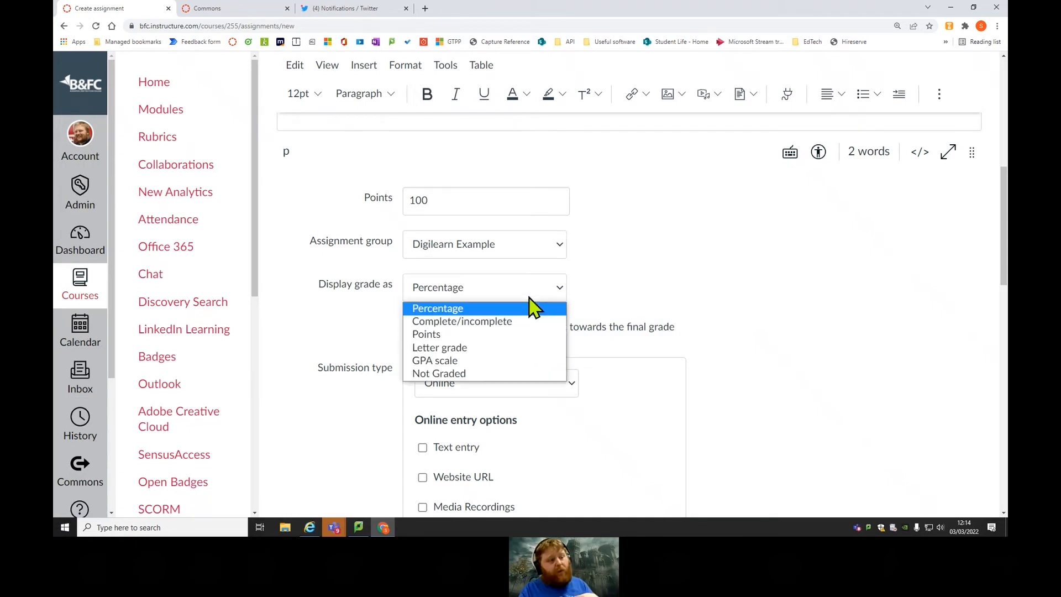
click(523, 320)
click(526, 293)
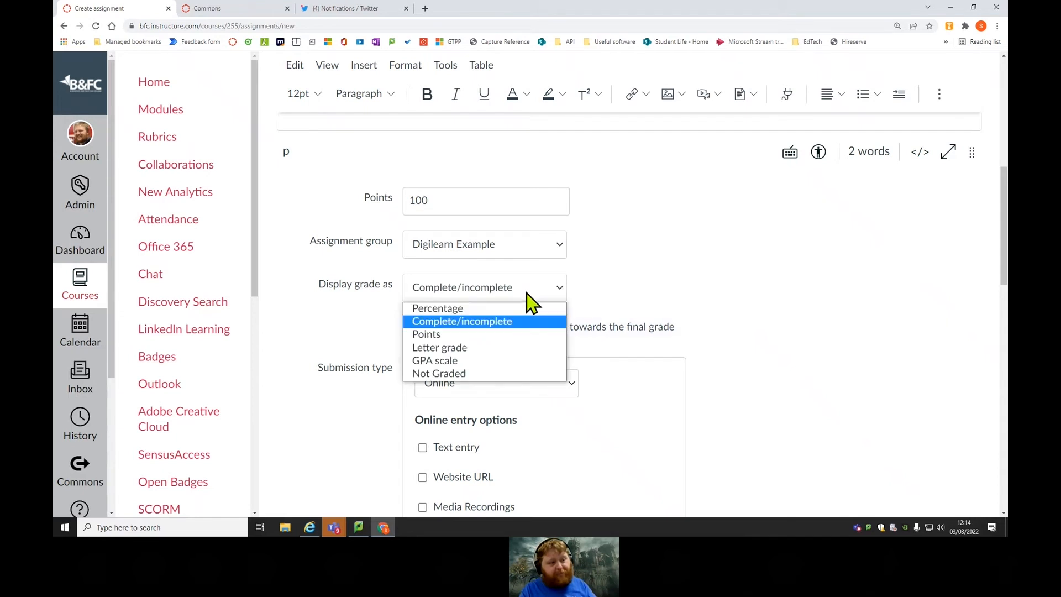
click(508, 360)
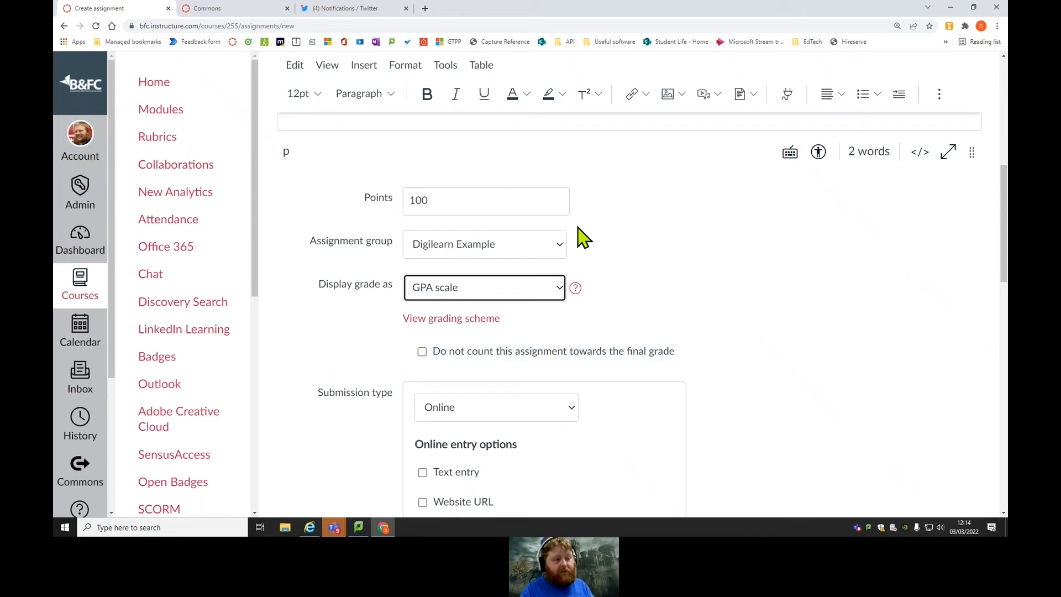
click(561, 282)
click(505, 372)
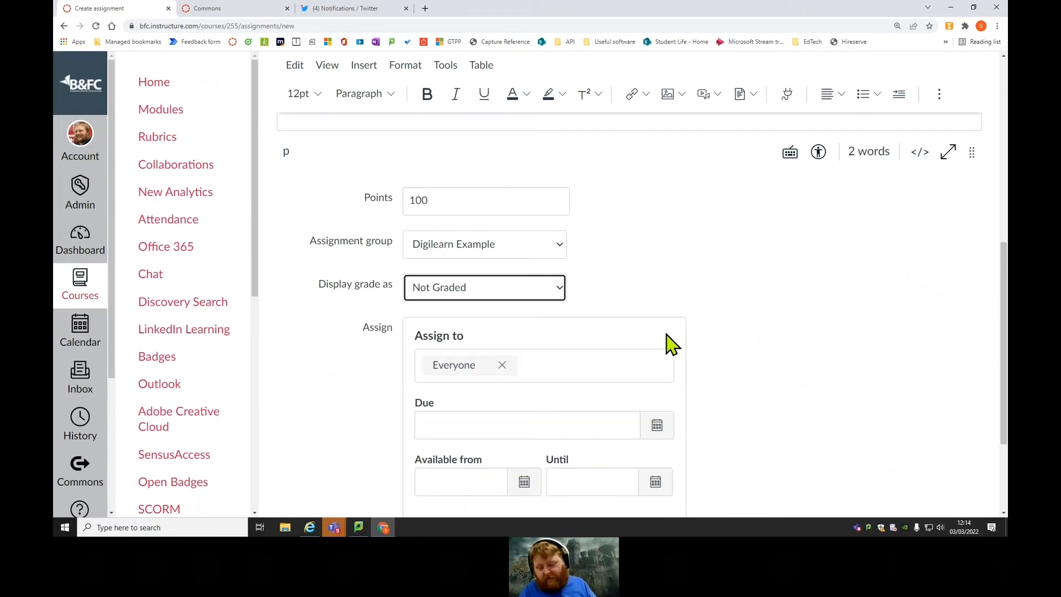
Display the assignment's grade as a letter grade and open the choice of other grading schemes.
click(562, 296)
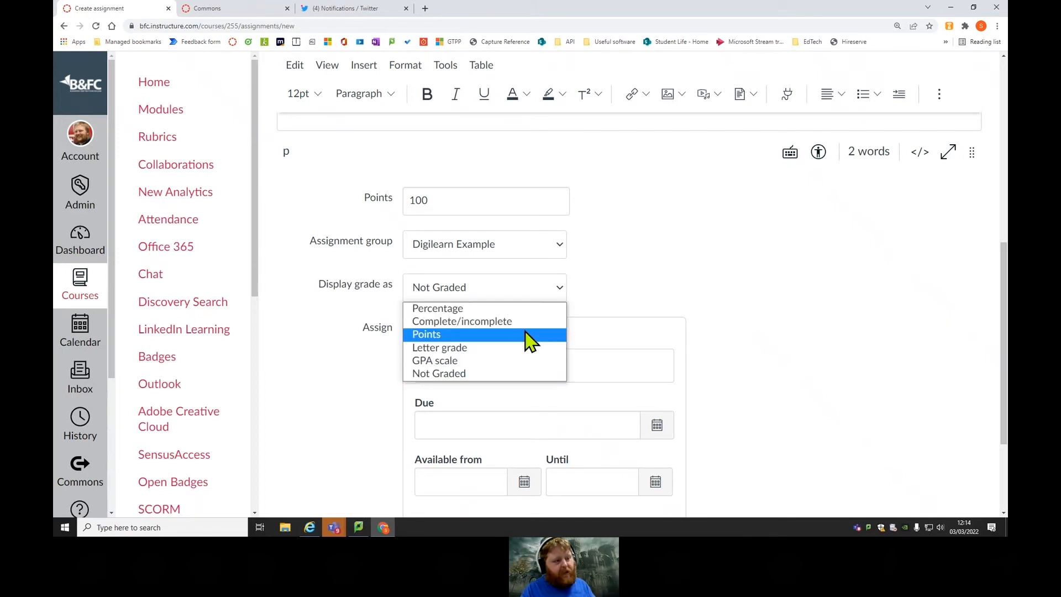
click(520, 348)
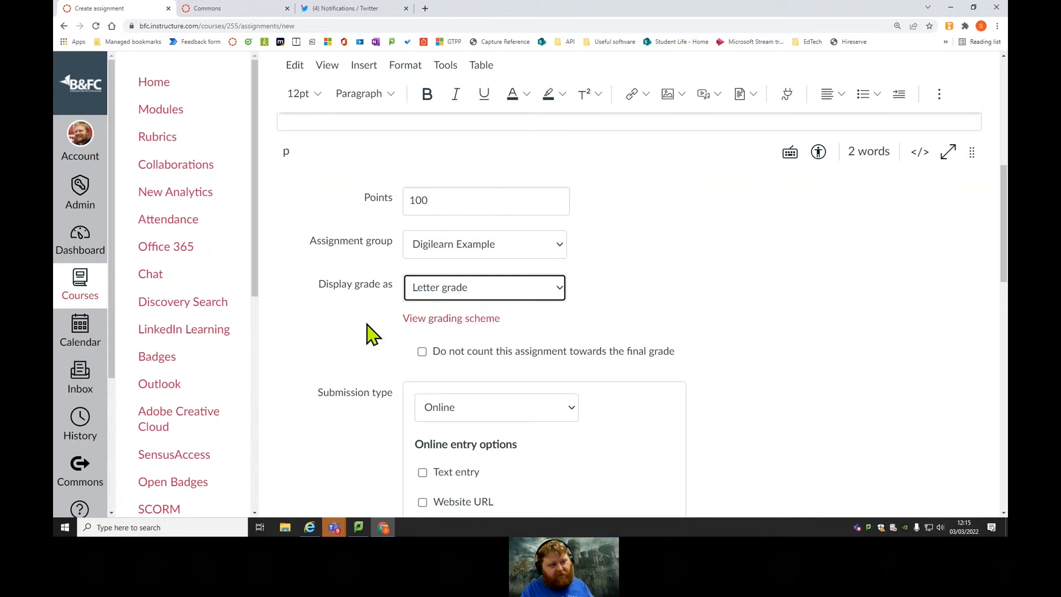
click(453, 319)
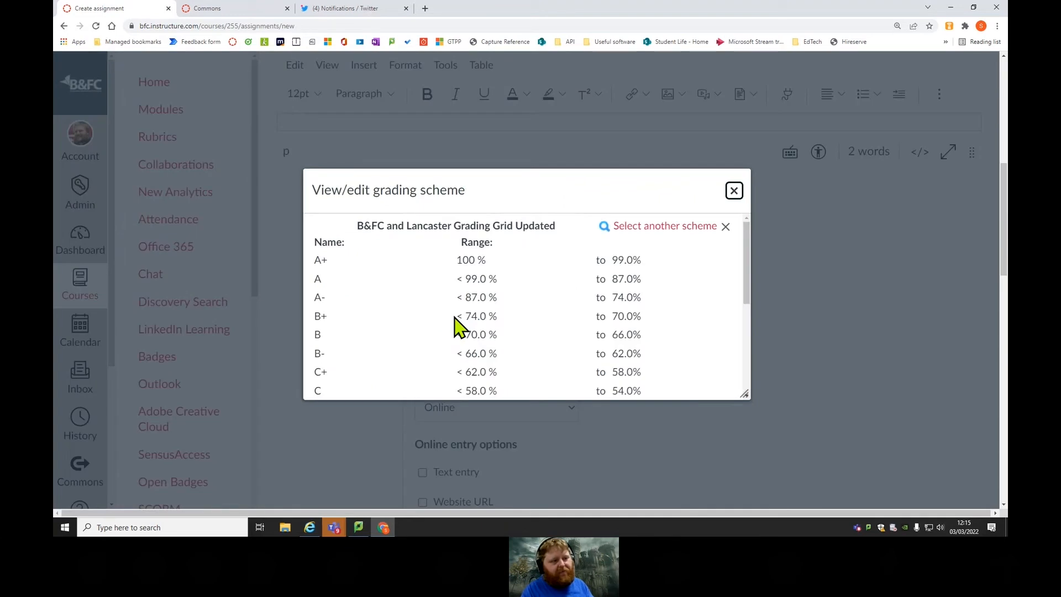
click(630, 226)
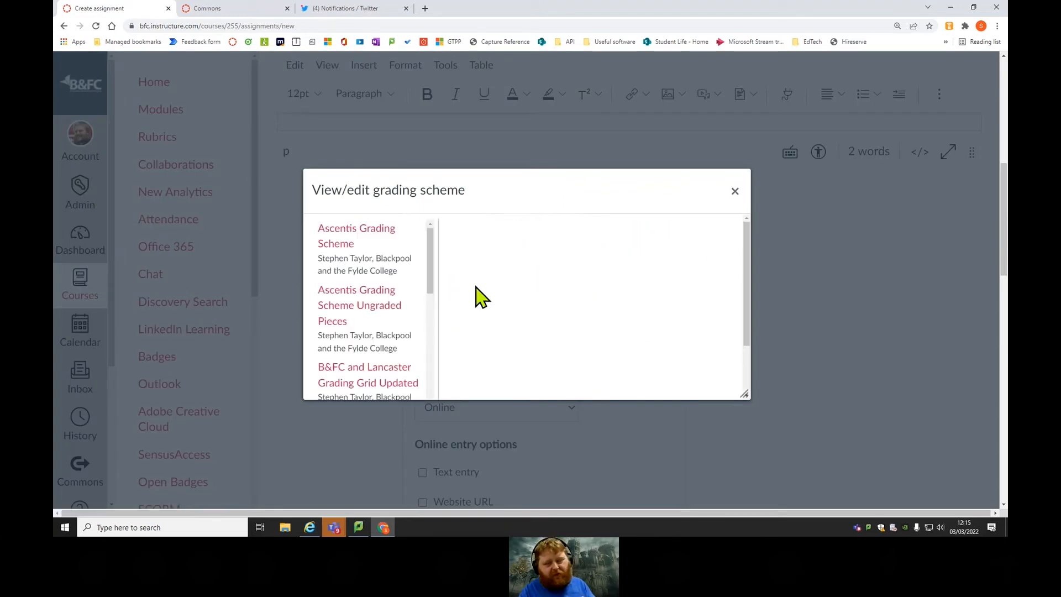
Browse the available grading schemes and view the grade ranges of the Fail -> Distinction scheme.
scroll(409, 301, down, 5)
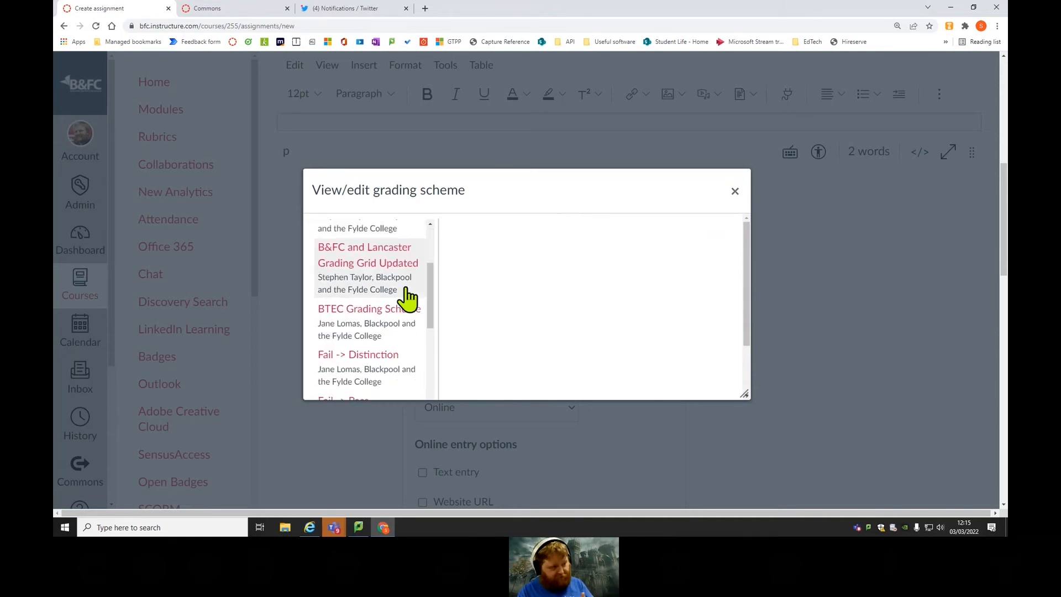
scroll(411, 307, up, 3)
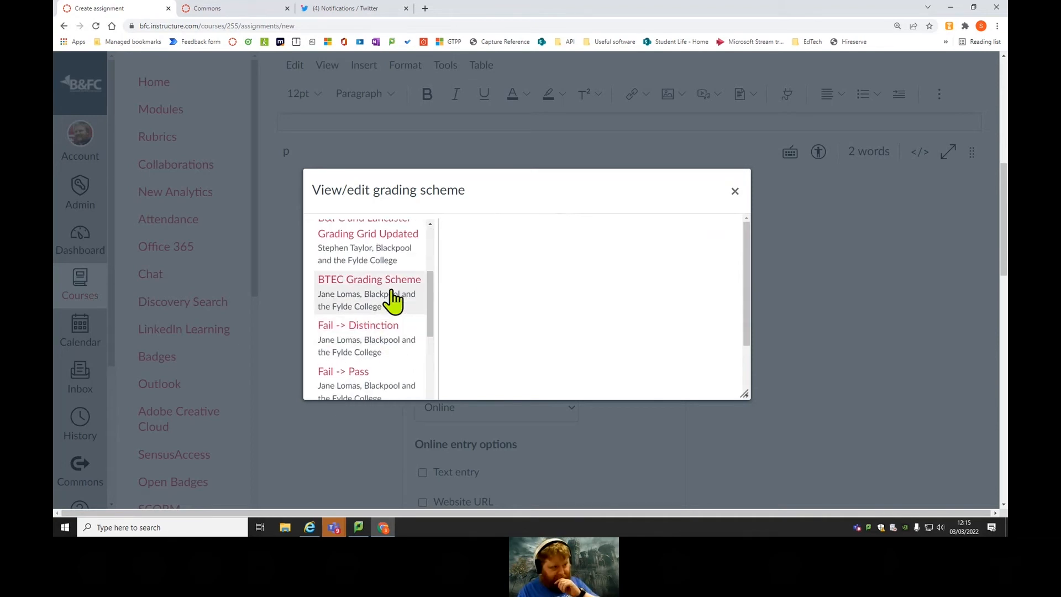
scroll(409, 332, down, 8)
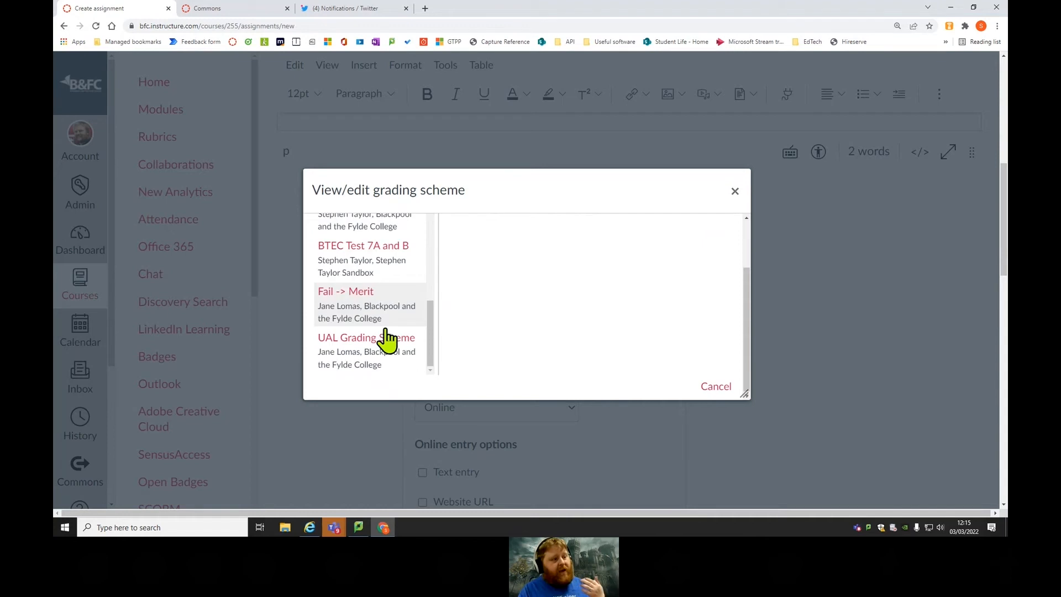
scroll(393, 318, up, 6)
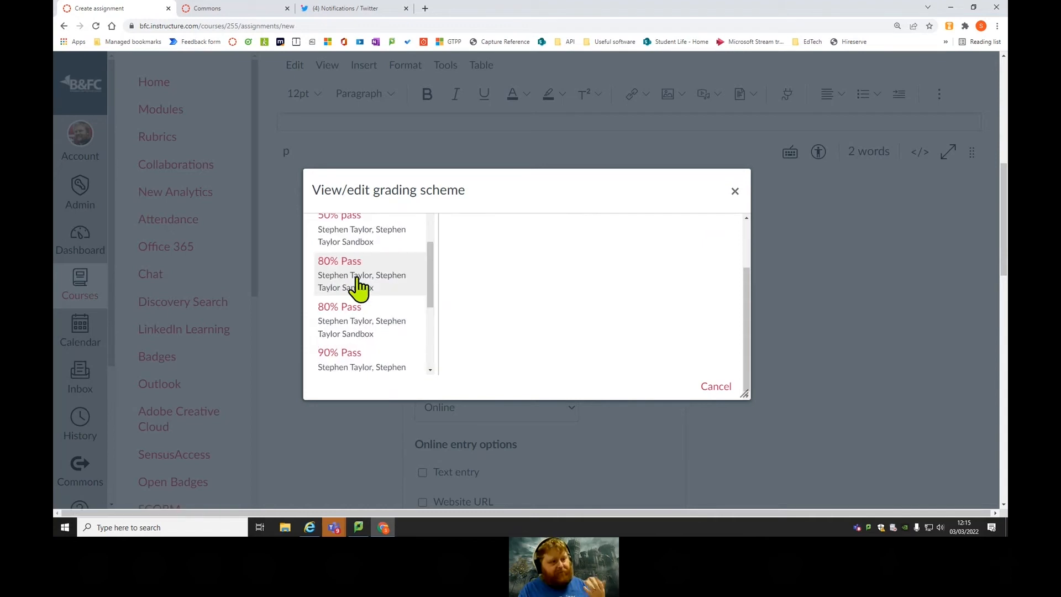
scroll(360, 275, up, 3)
click(356, 282)
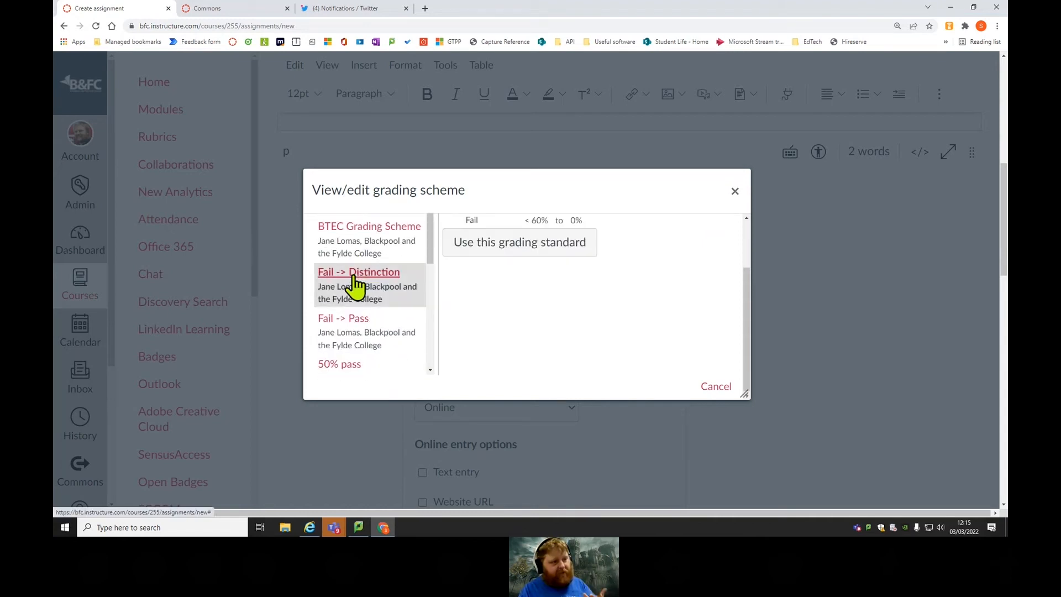
scroll(636, 299, up, 3)
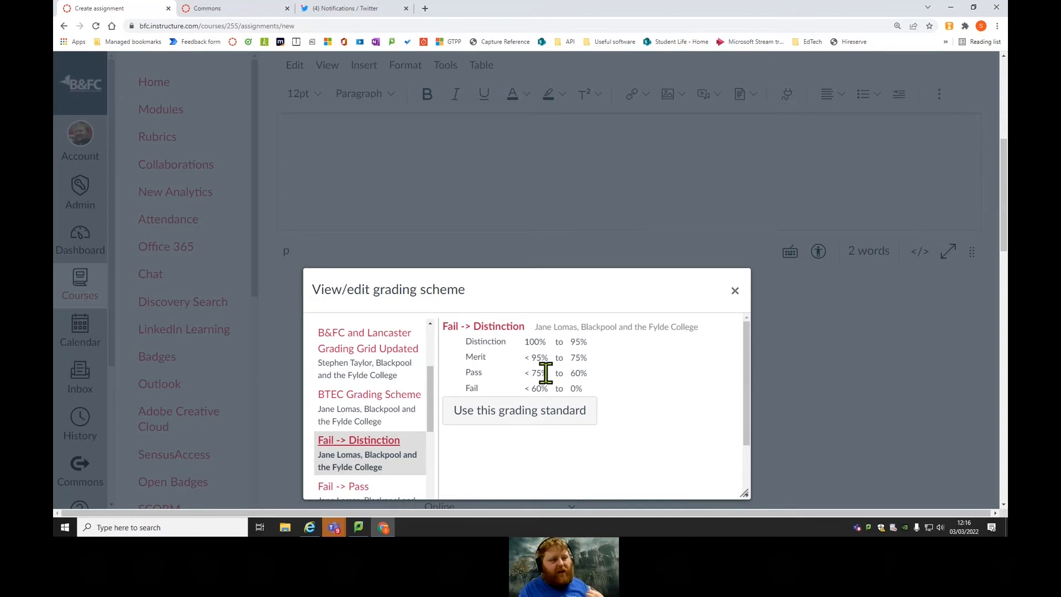
View the grade ranges of the BTEC Grading Scheme and of the B&FC and Lancaster Grading Grid Updated.
click(367, 408)
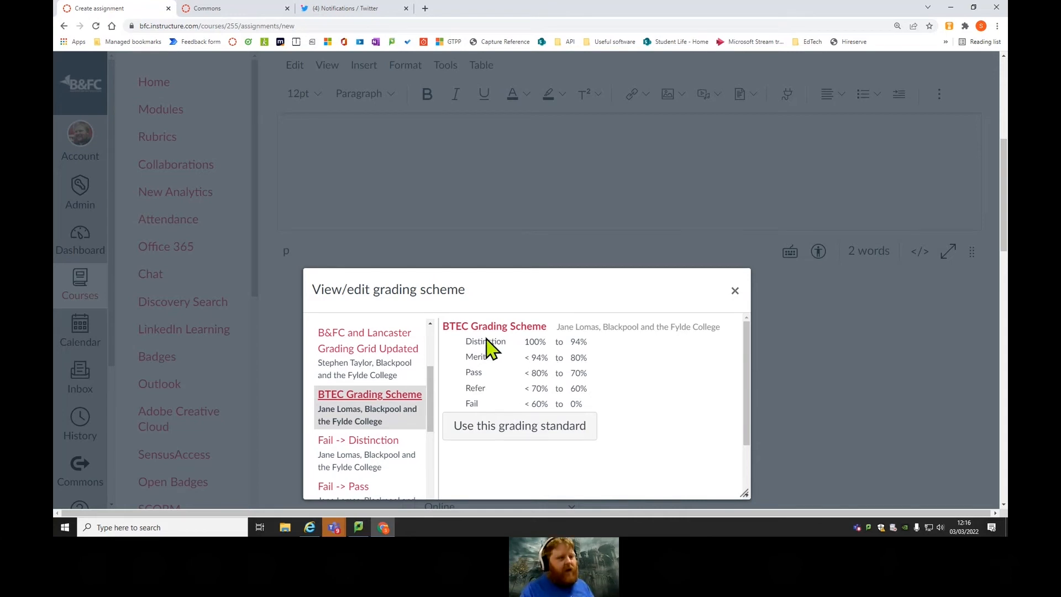
click(350, 357)
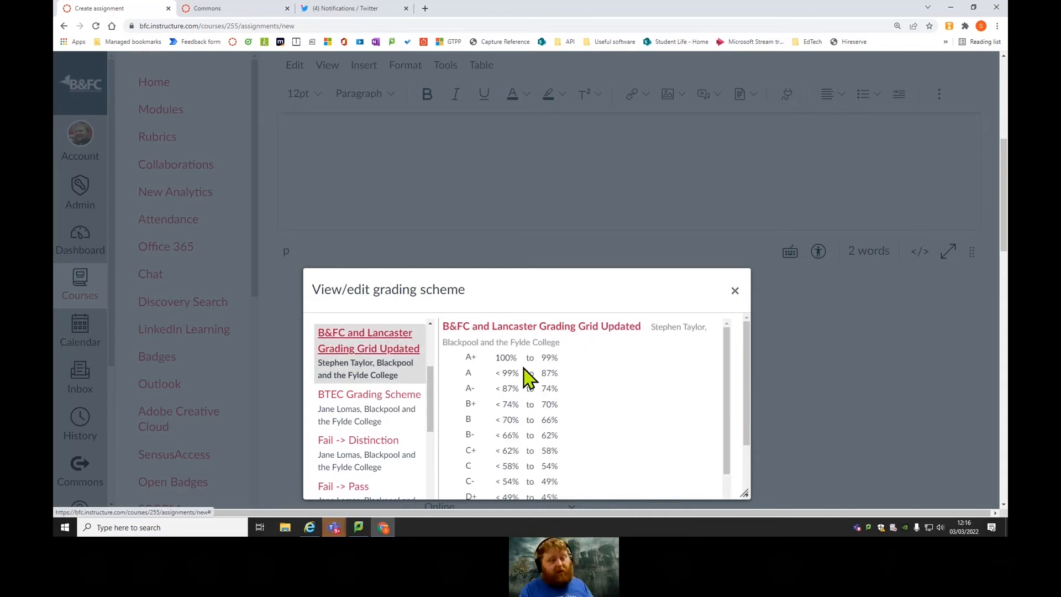
scroll(601, 400, down, 2)
scroll(609, 410, down, 2)
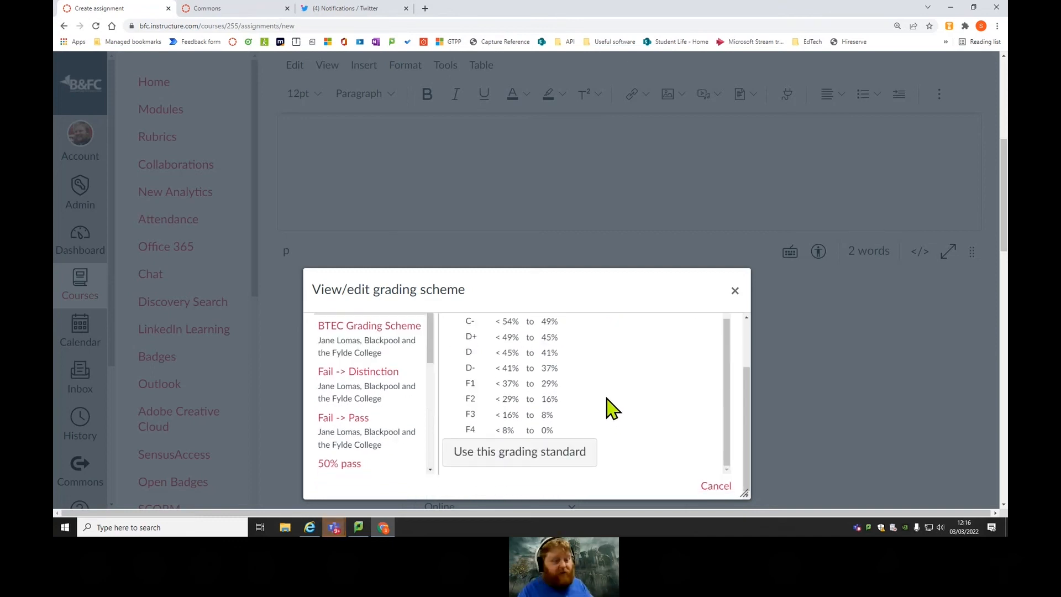
scroll(606, 399, up, 1)
scroll(608, 410, up, 5)
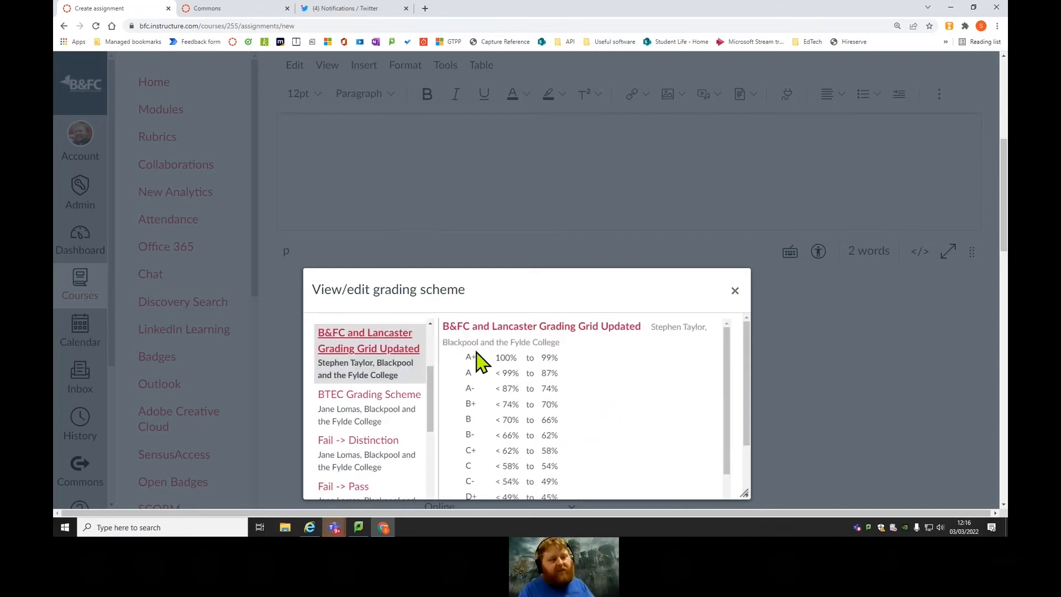
scroll(578, 389, down, 3)
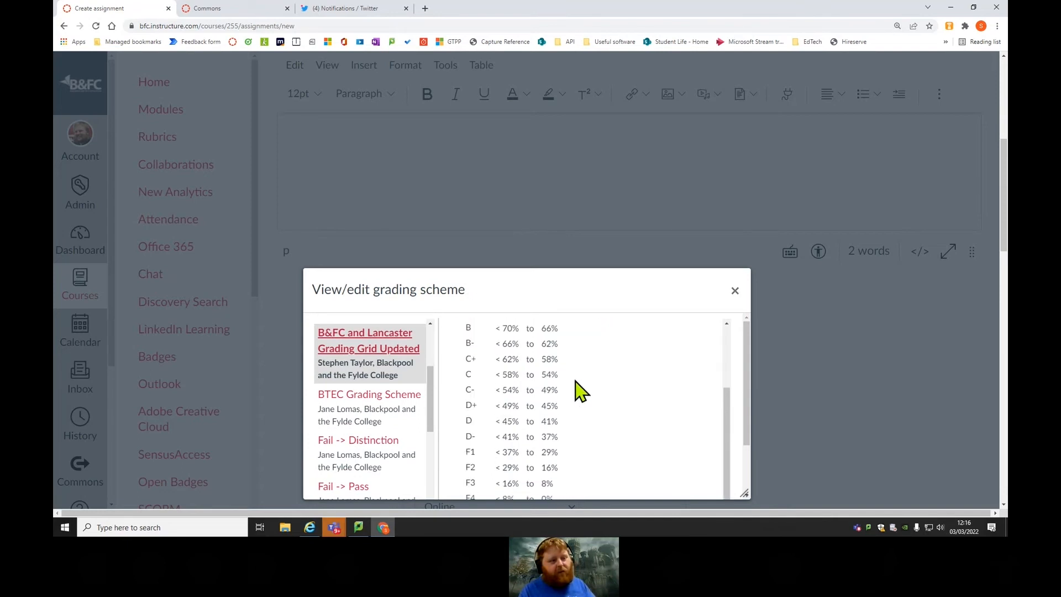
scroll(497, 354, up, 3)
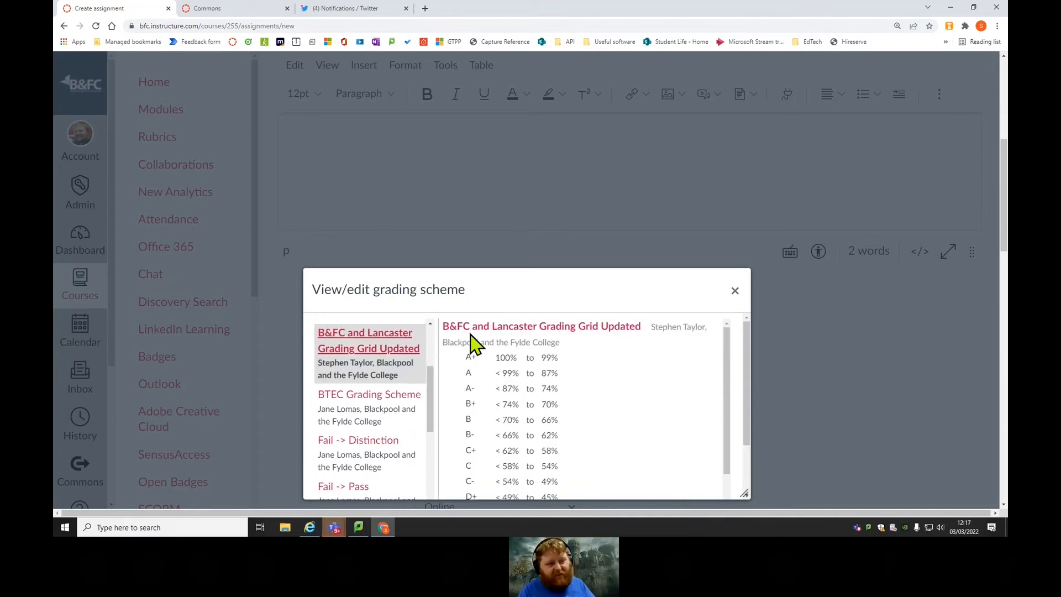
scroll(563, 412, down, 3)
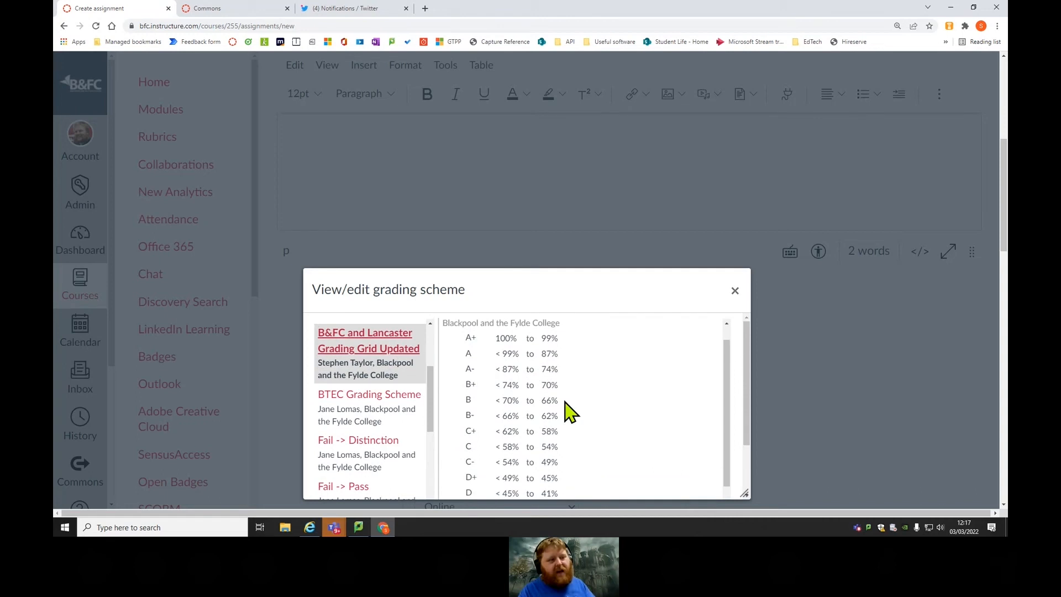
scroll(525, 460, down, 2)
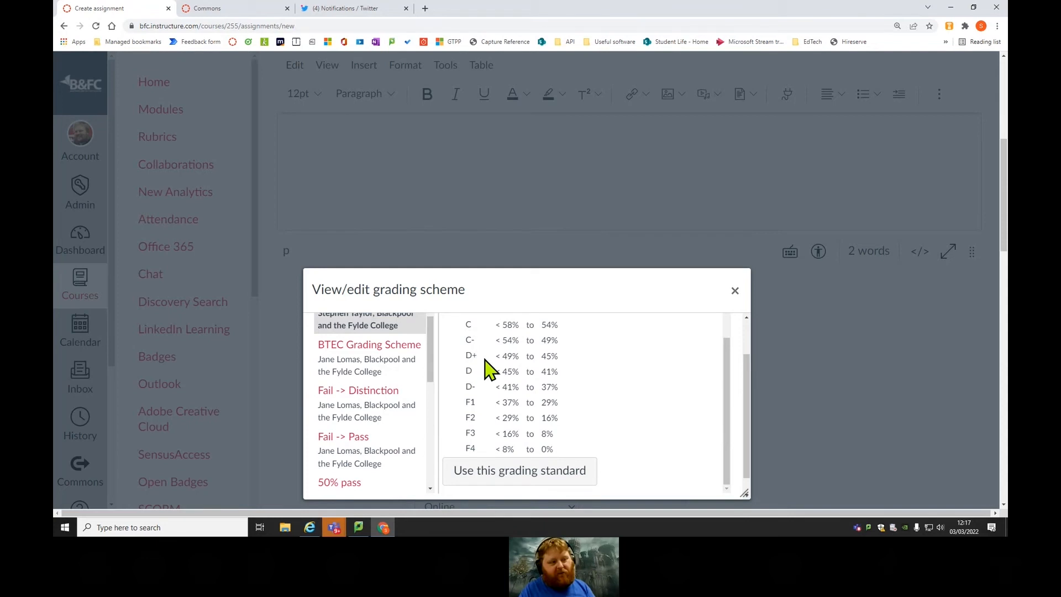
Apply the B&FC and Lancaster Grading Grid Updated as the assignment's grading scheme.
scroll(486, 367, up, 10)
scroll(558, 405, down, 5)
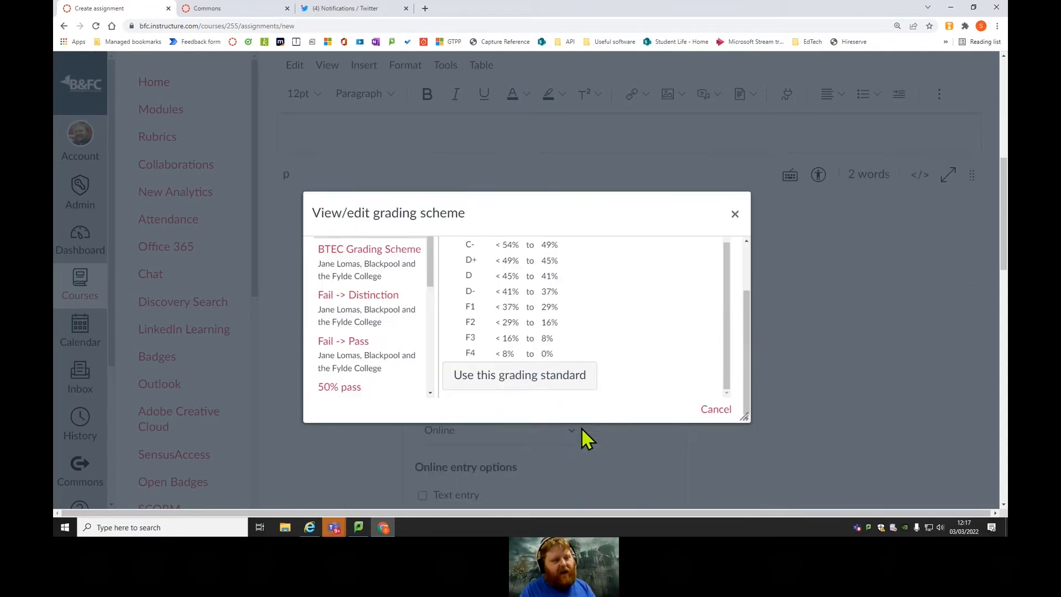
click(533, 305)
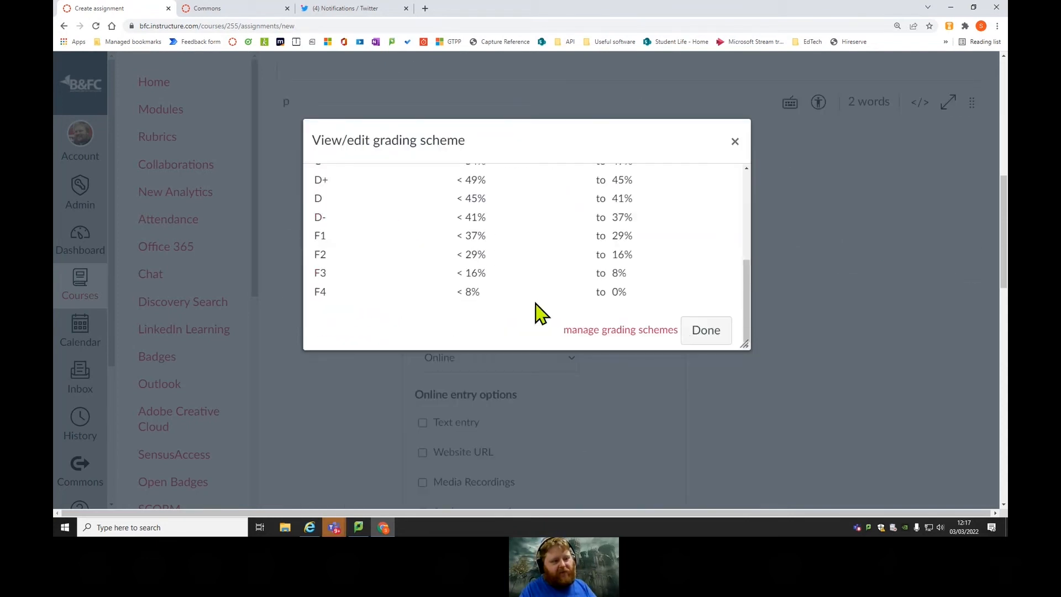
click(691, 330)
Set the assignment's points to 24.
double_click(426, 161)
text(24)
scroll(663, 280, up, 3)
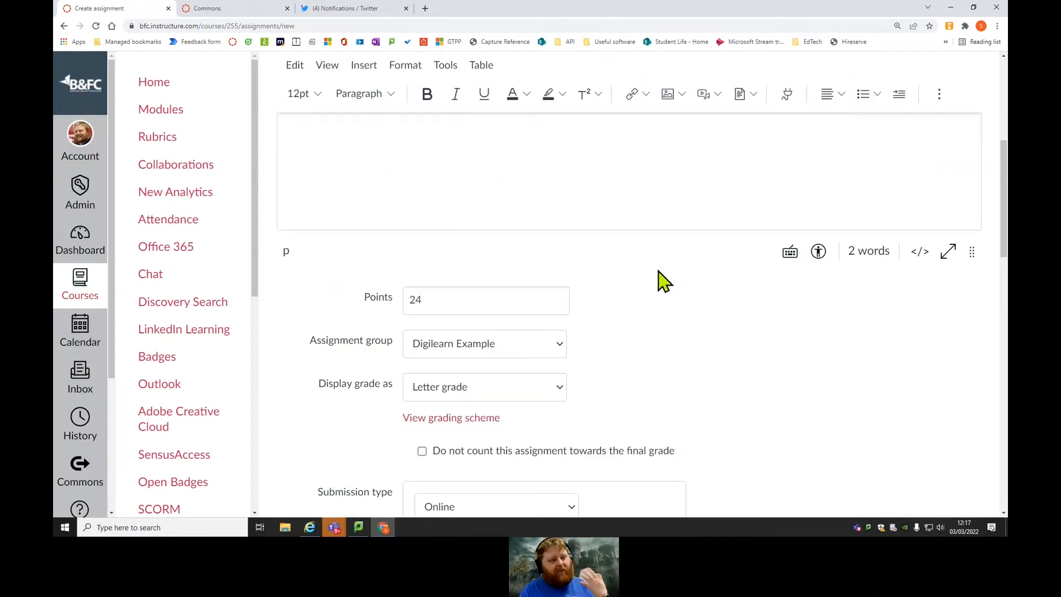
Review the assignment's grading scheme and go from it to the course's grading scheme management page.
scroll(667, 332, down, 1)
scroll(699, 353, down, 1)
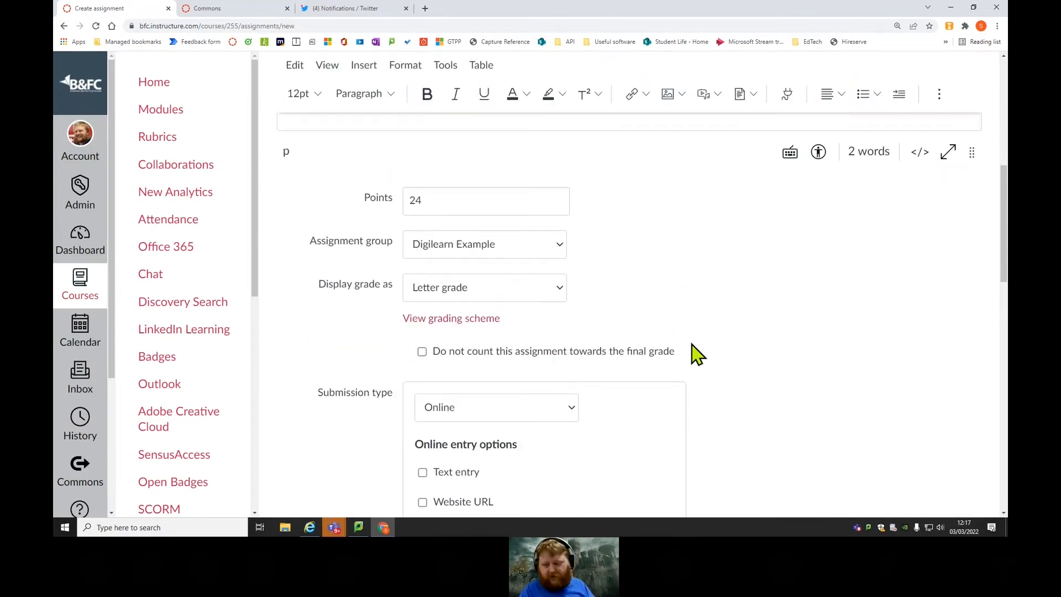
scroll(692, 353, down, 2)
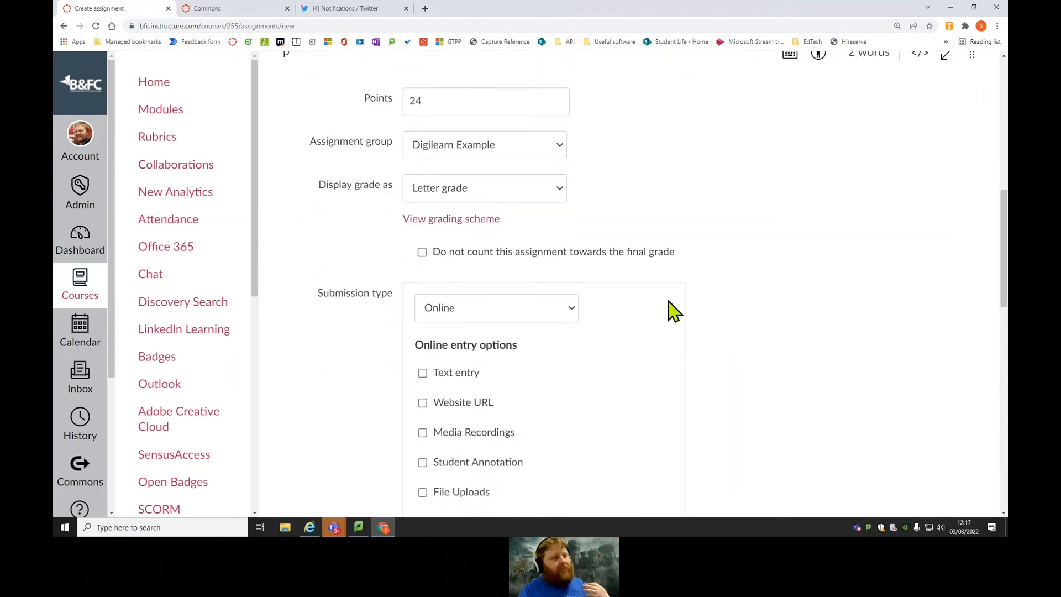
click(456, 222)
scroll(691, 321, up, 7)
scroll(801, 403, down, 6)
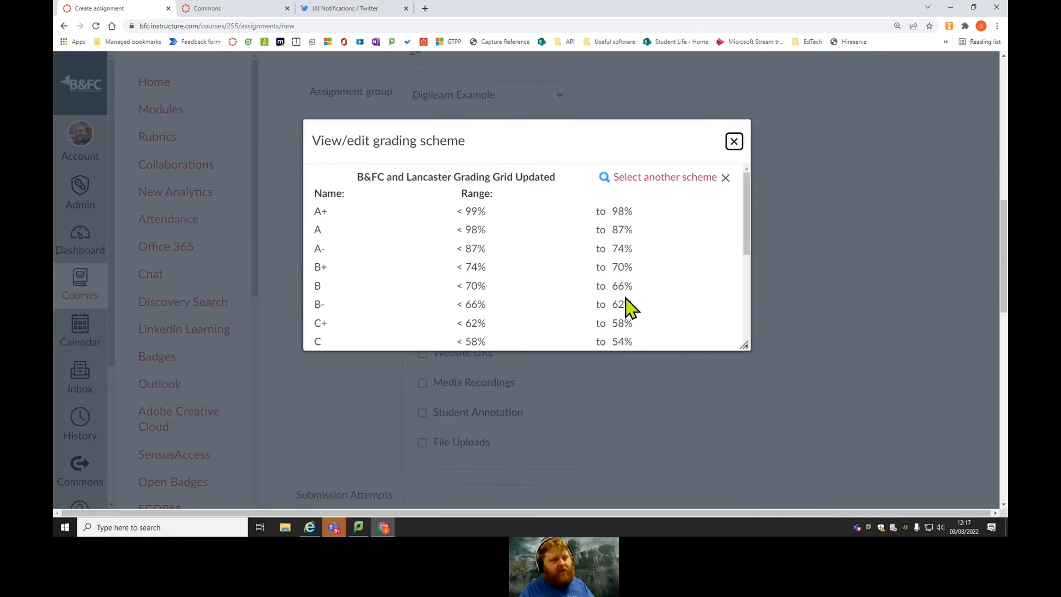
scroll(636, 298, down, 5)
click(614, 184)
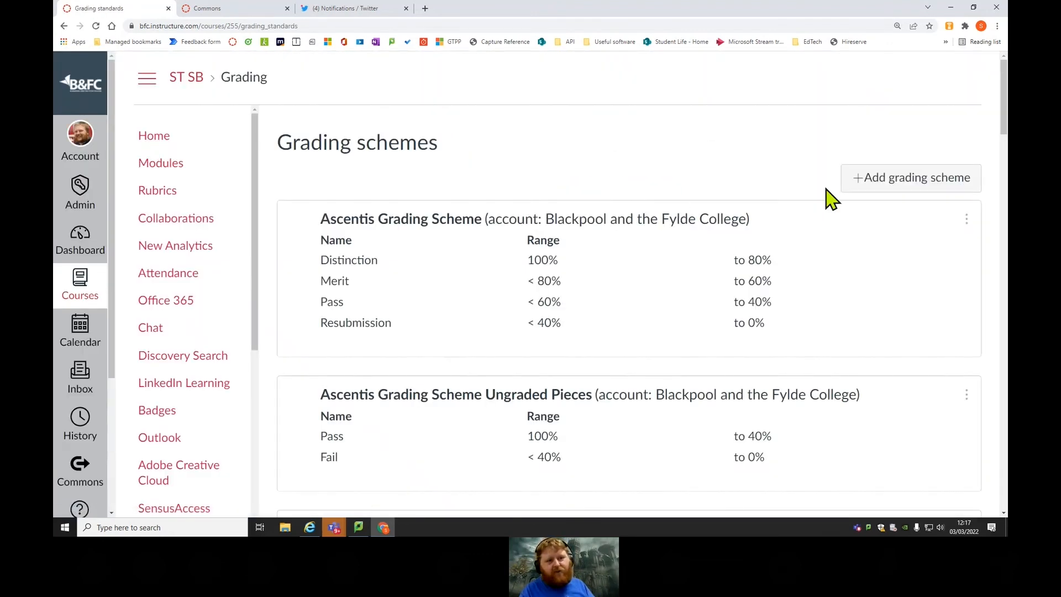
Add a new grading scheme and name its first two grades Pass and Fail.
click(851, 187)
scroll(585, 344, down, 3)
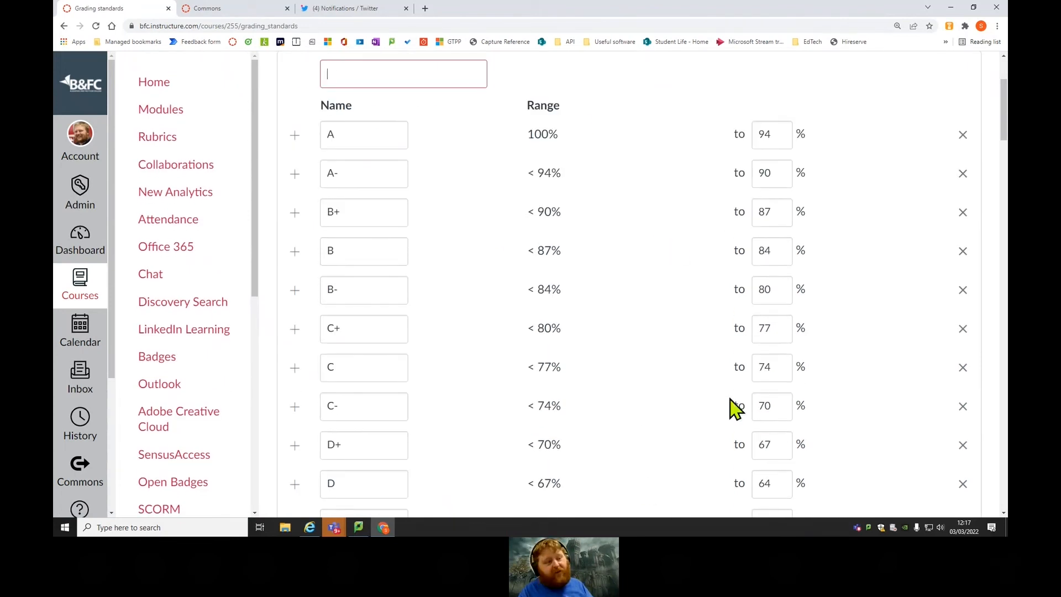
drag(361, 144, 323, 177)
click(345, 208)
click(332, 253)
click(337, 282)
drag(360, 135, 286, 147)
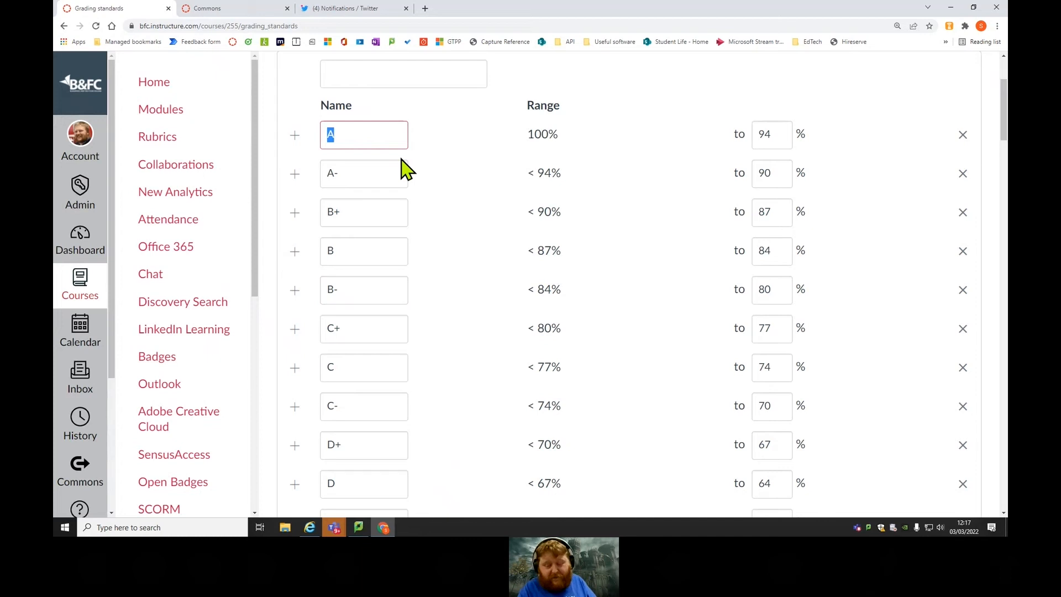
text(Pass)
click(359, 168)
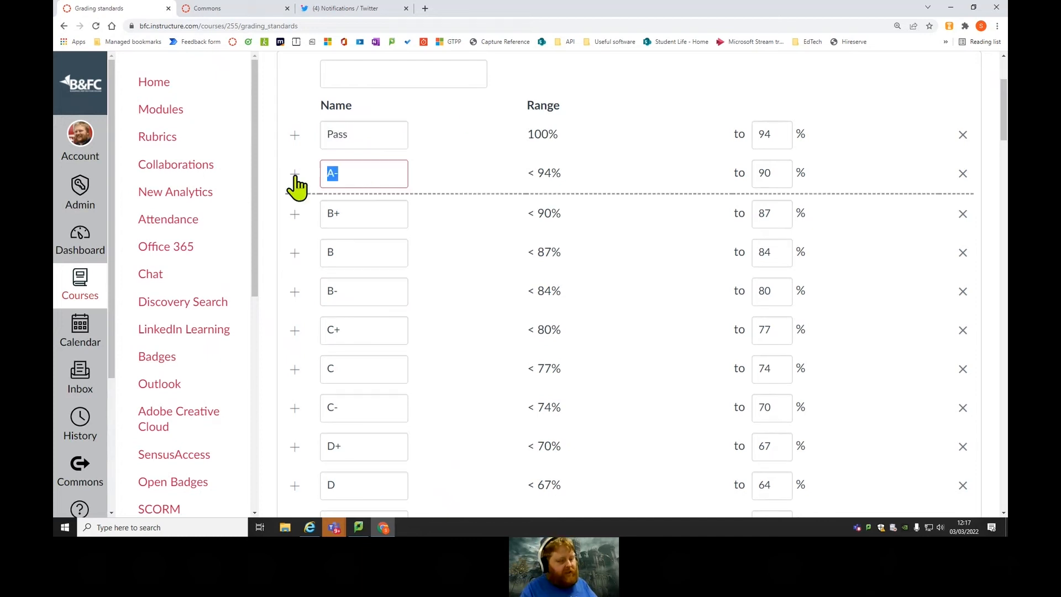
text(Fail)
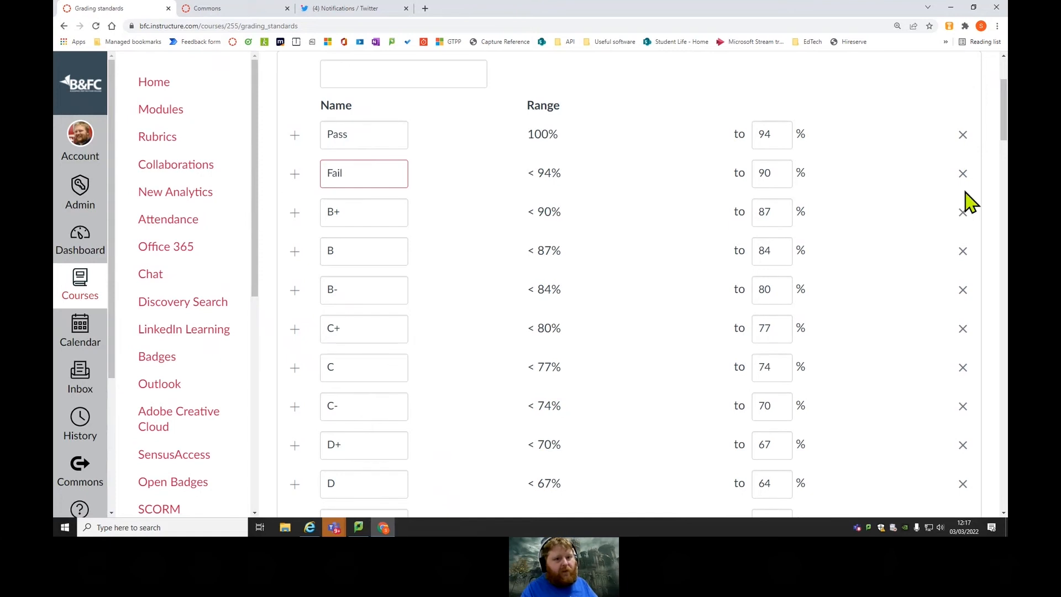
Remove all grade rows below Fail from the new grading scheme.
click(962, 212)
click(963, 213)
click(963, 213)
click(963, 212)
click(962, 212)
click(963, 212)
click(963, 213)
click(963, 212)
click(962, 212)
click(963, 212)
Set the lower limit of Pass to 75% and that of Fail to 0%.
drag(775, 138, 761, 142)
text(75)
drag(774, 171, 741, 171)
text(0)
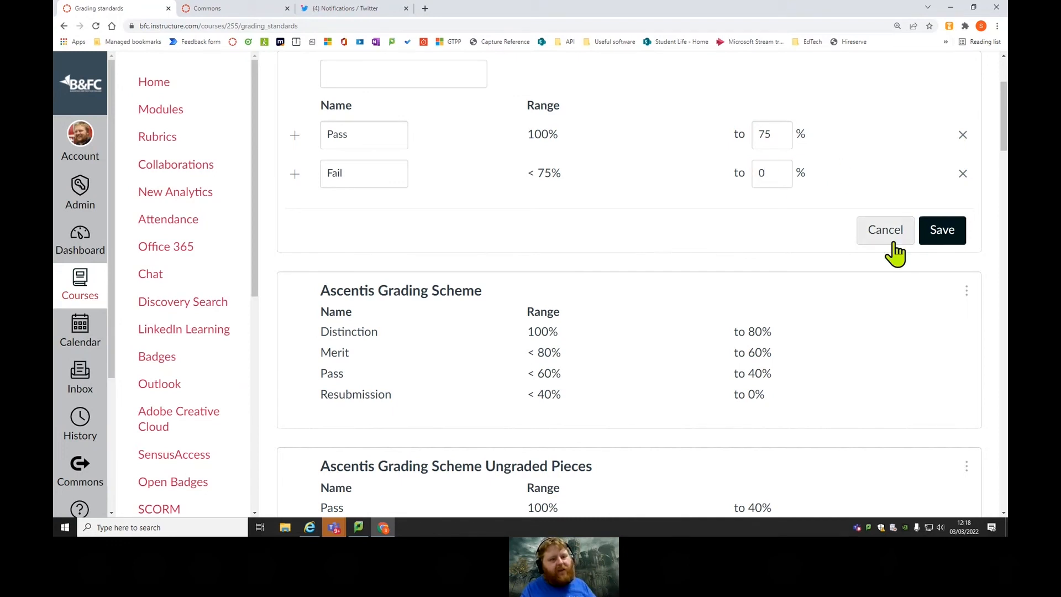
Name the new grading scheme "75% Pass" and save it.
scroll(494, 132, up, 2)
click(421, 168)
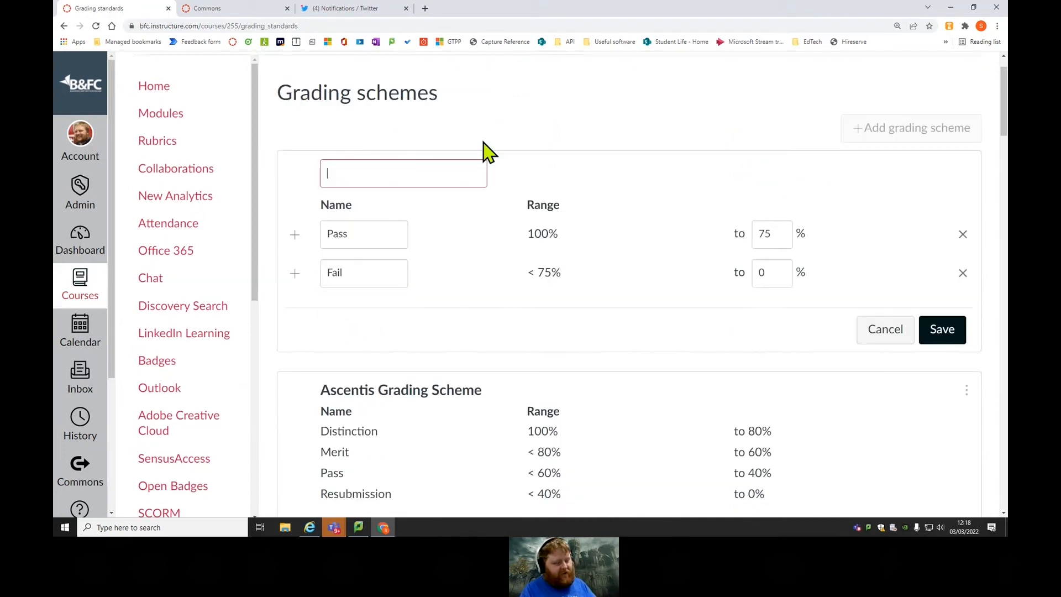
text(75% Pass)
click(694, 165)
click(942, 330)
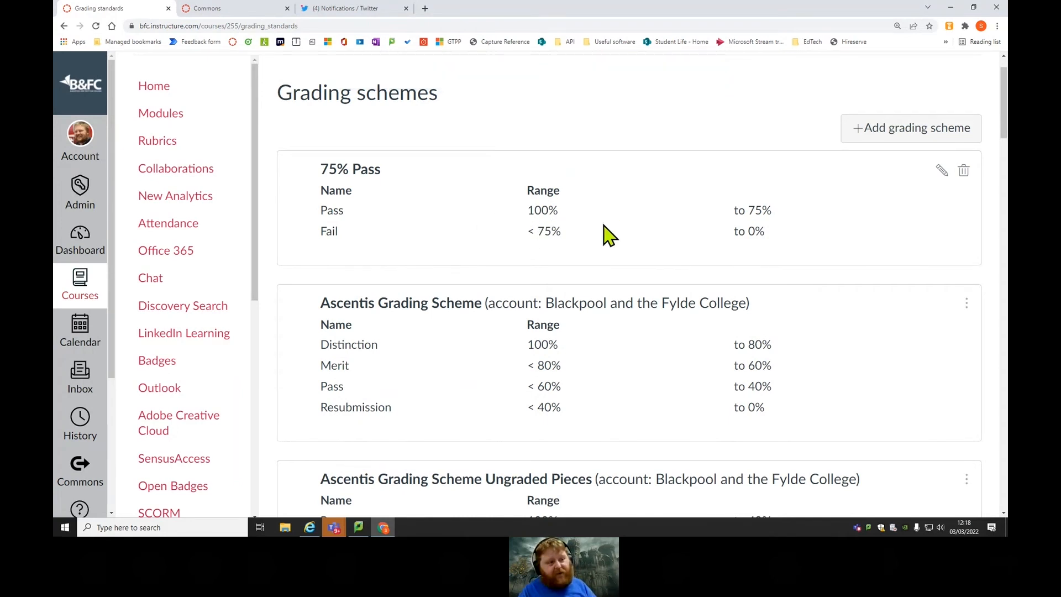
drag(334, 206, 348, 208)
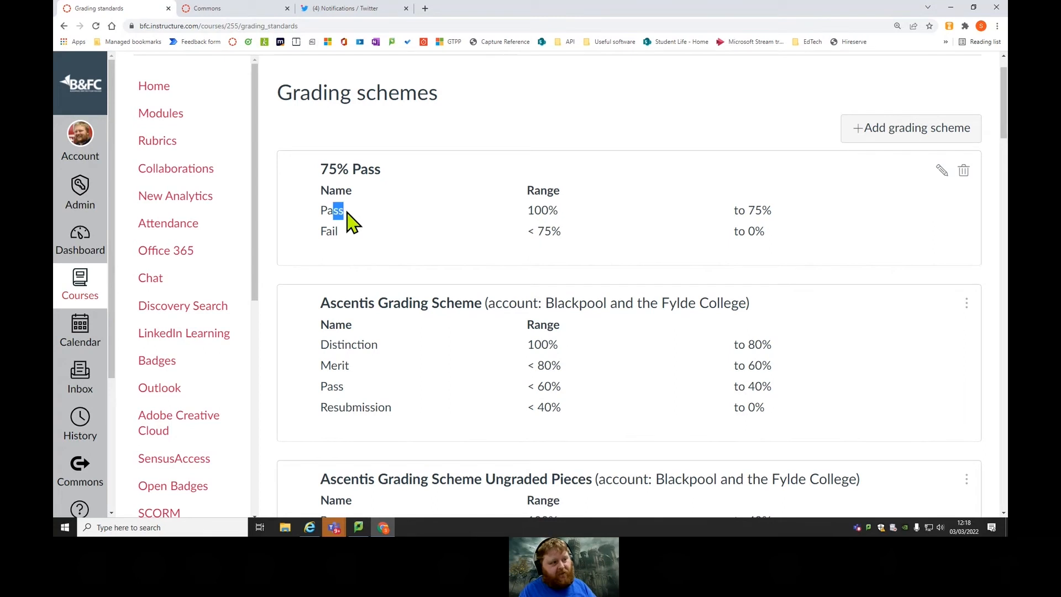
click(322, 213)
double_click(322, 214)
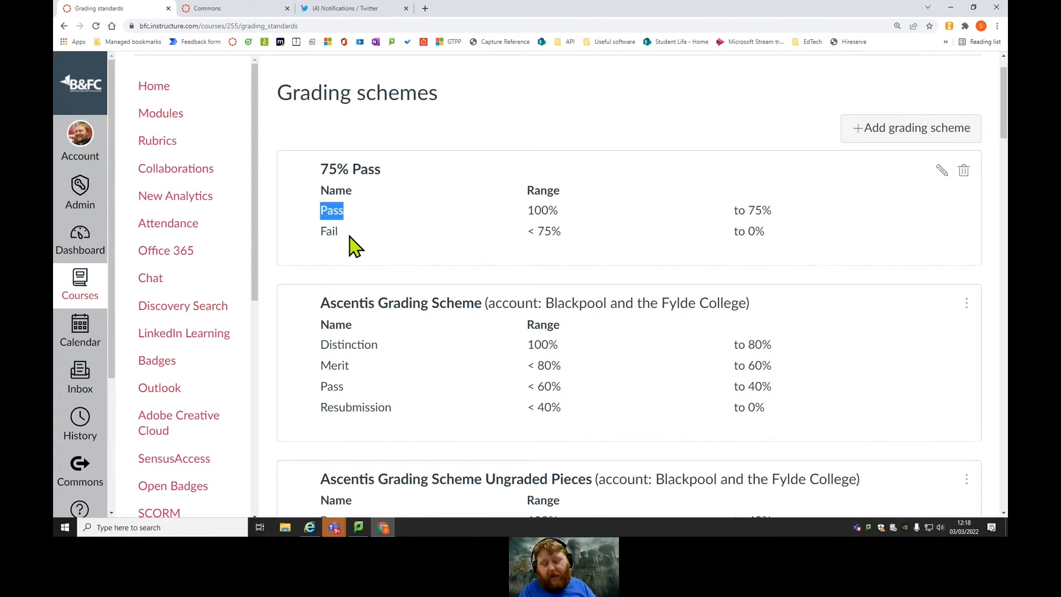
double_click(324, 236)
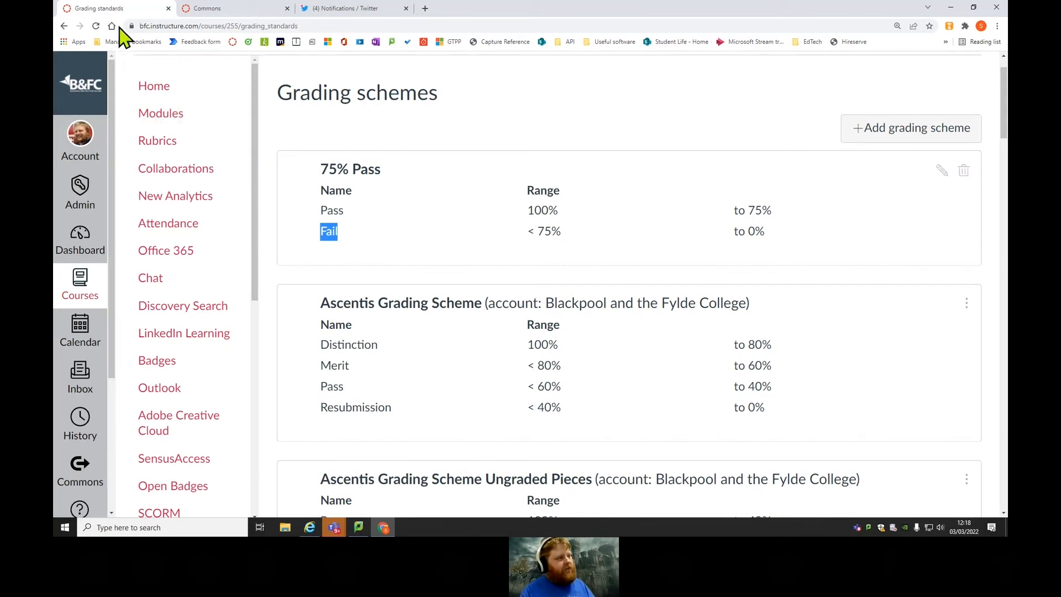
Return to the new assignment form, restore its auto-saved content and set the grade display to Letter grade.
click(64, 26)
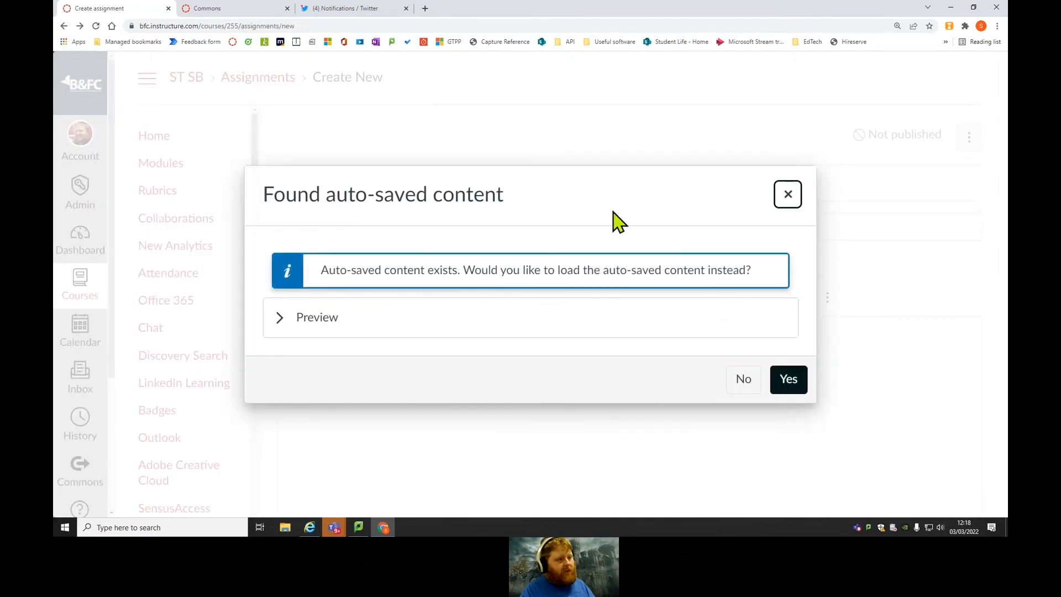
click(783, 382)
scroll(644, 218, down, 10)
scroll(608, 248, up, 2)
click(558, 263)
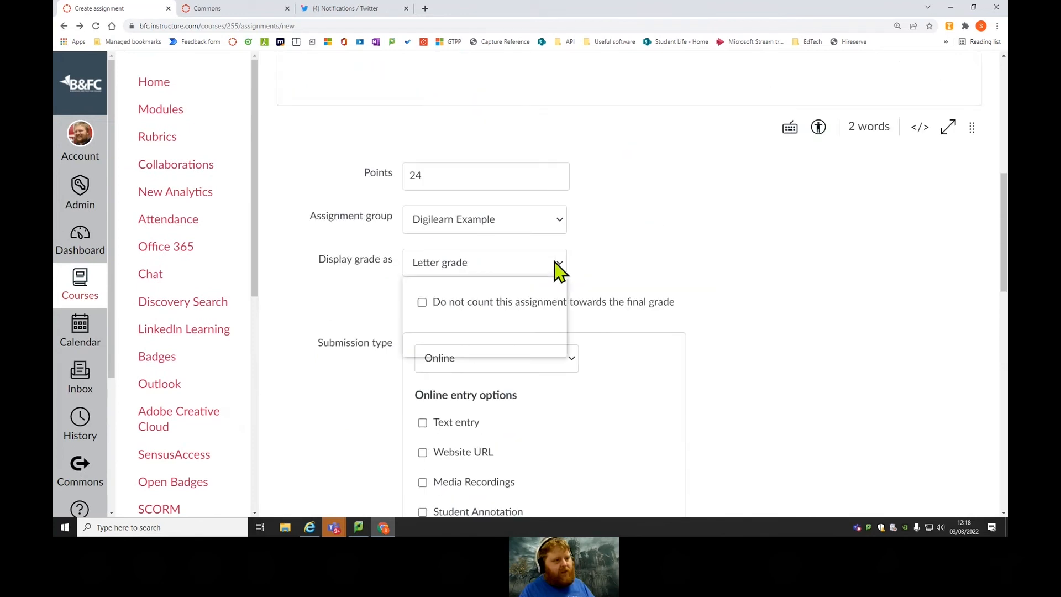
click(487, 309)
click(503, 271)
click(495, 323)
Choose the "75% Pass" grading scheme for the assignment.
click(472, 293)
click(672, 228)
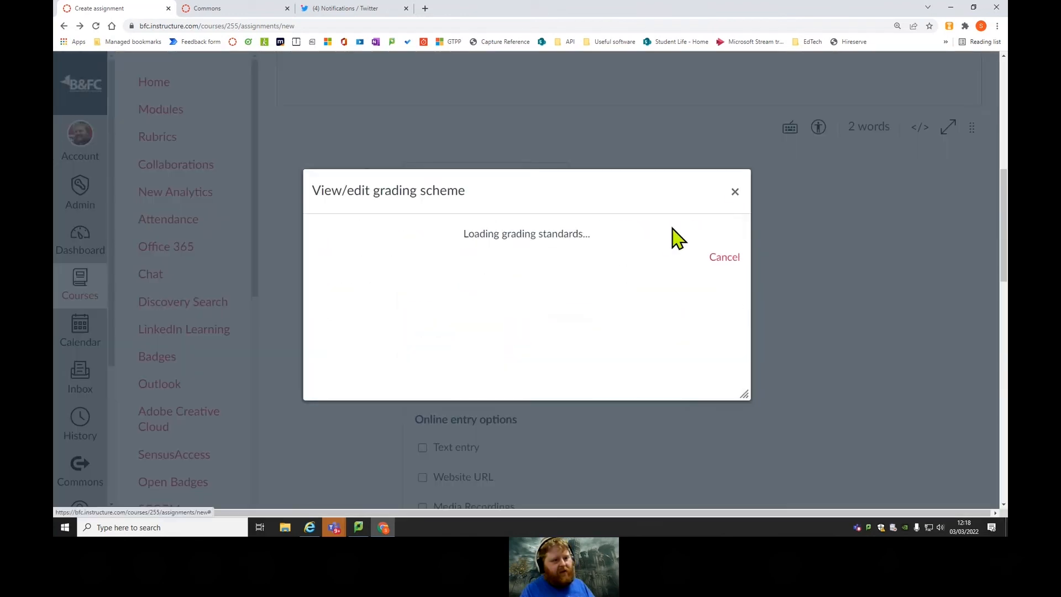
scroll(391, 268, down, 3)
scroll(390, 265, down, 3)
click(425, 283)
click(530, 275)
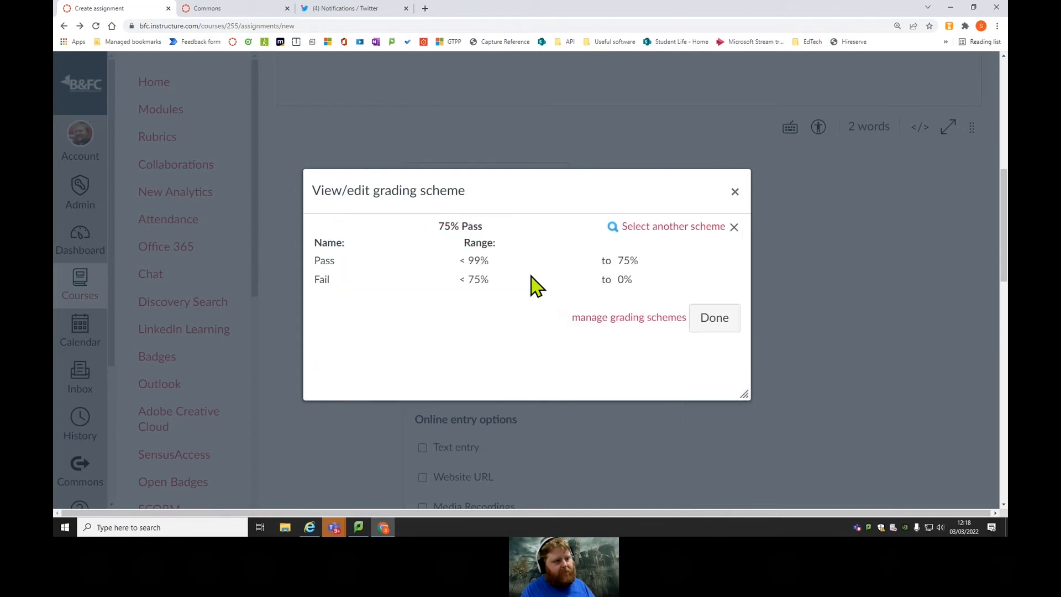
click(721, 325)
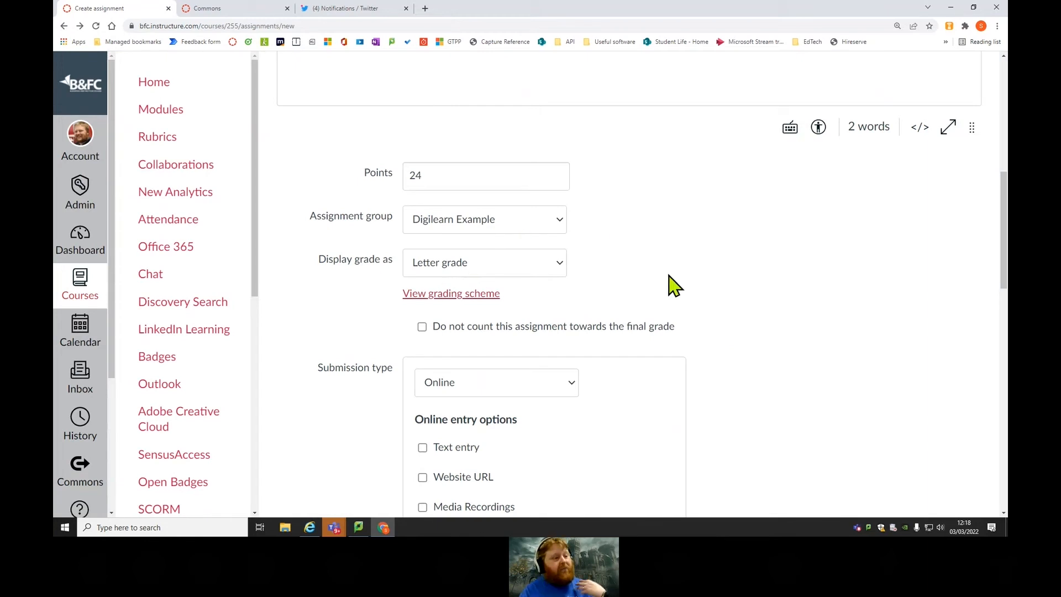
Set the assignment's submission type to No submission.
scroll(663, 283, up, 3)
scroll(655, 283, up, 3)
scroll(660, 267, down, 8)
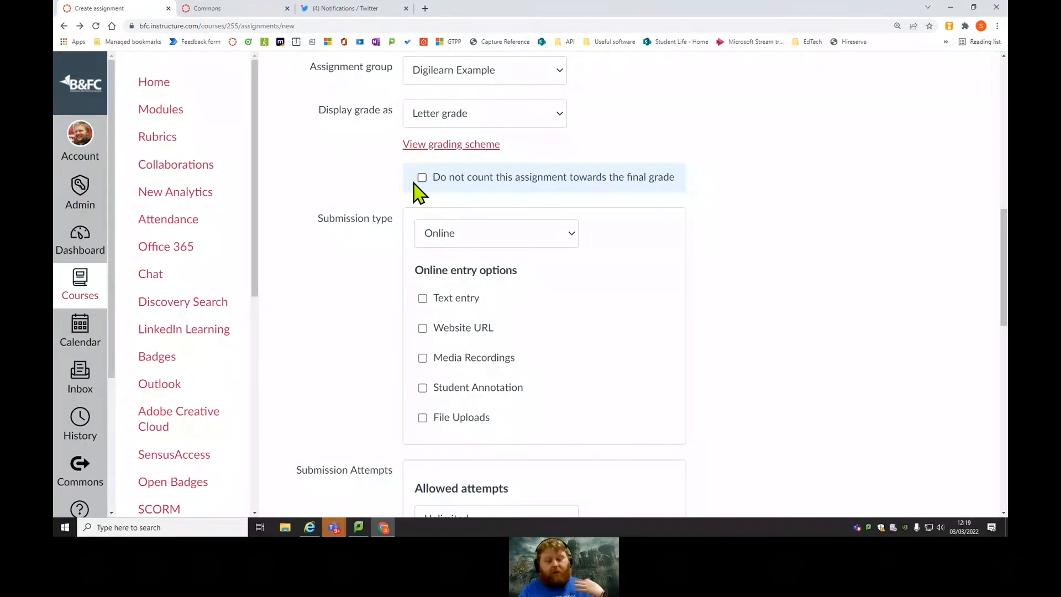
scroll(525, 376, down, 1)
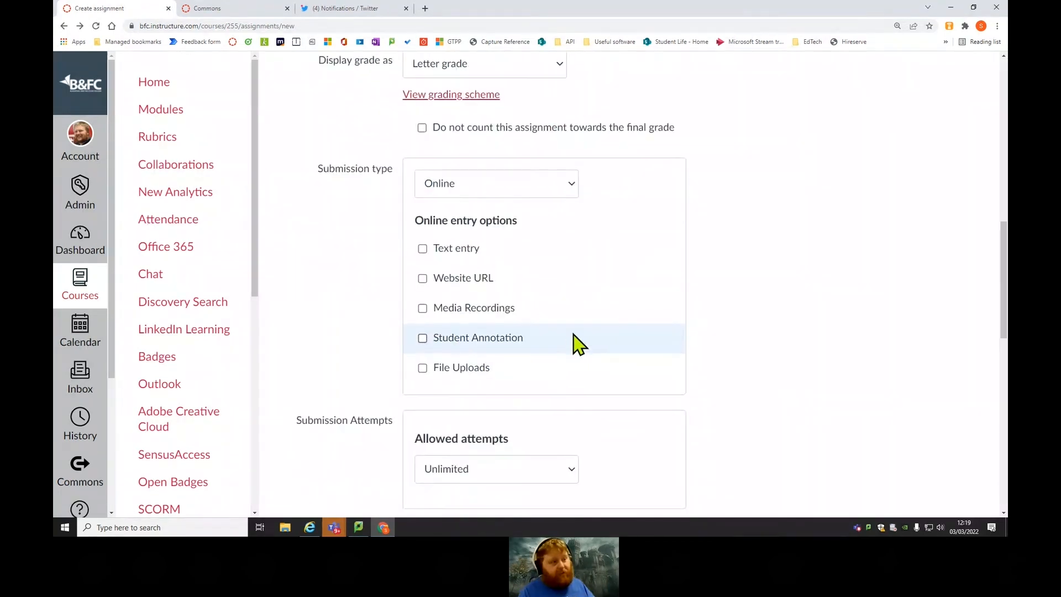
click(532, 174)
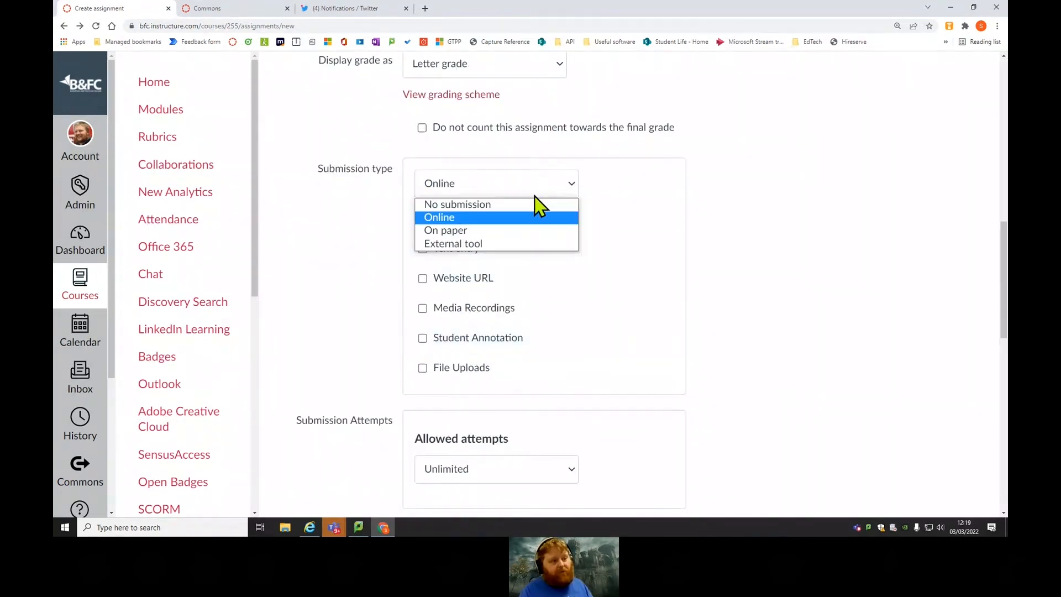
click(538, 204)
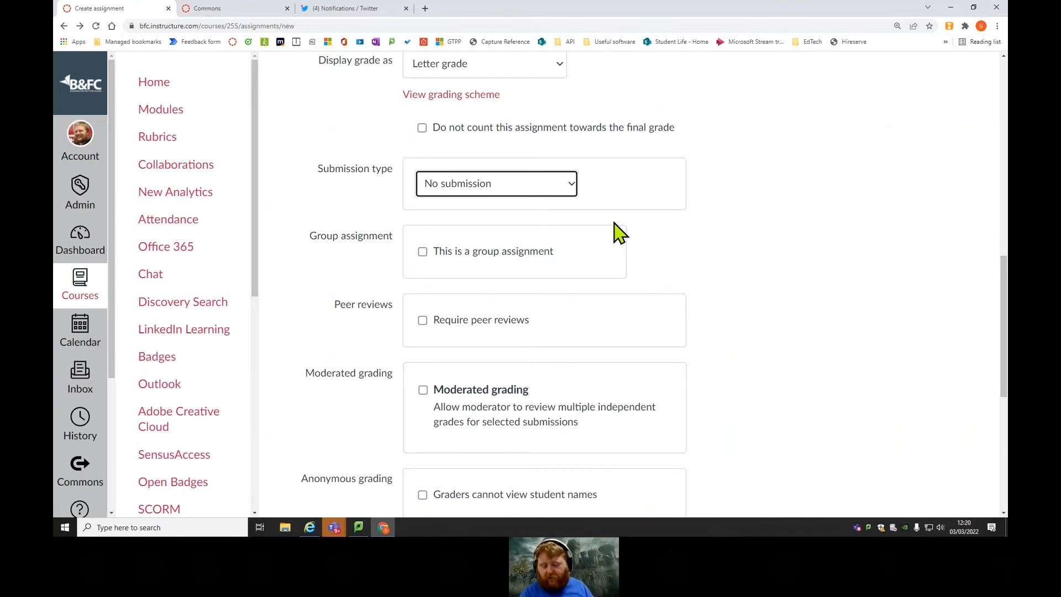
Set the submission type to Online and allow Text entry, Website URL and Media Recordings as entry options.
scroll(429, 164, up, 3)
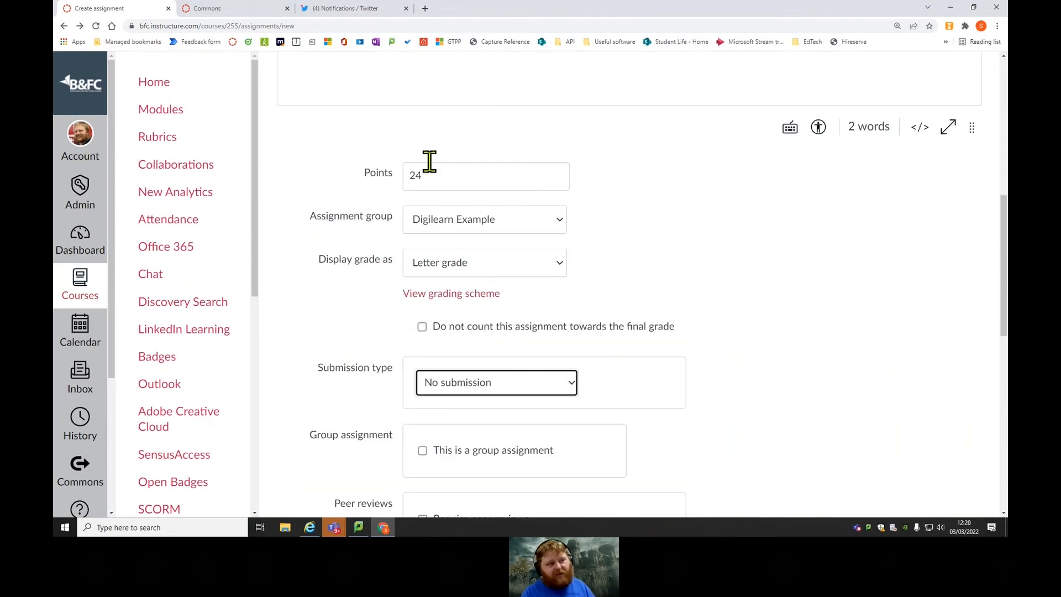
scroll(727, 260, down, 2)
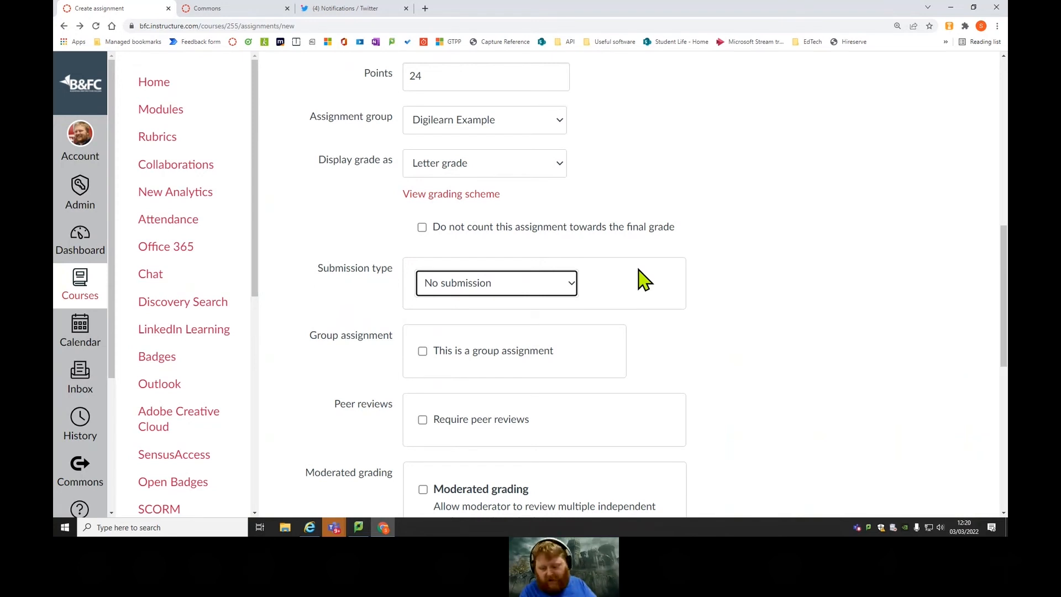
click(561, 284)
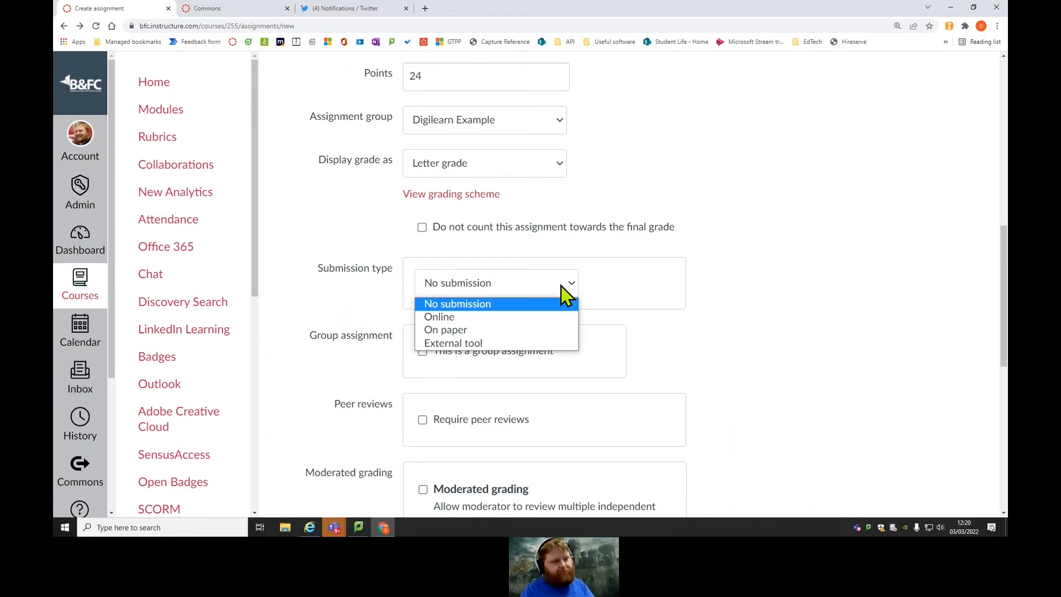
click(512, 310)
click(561, 282)
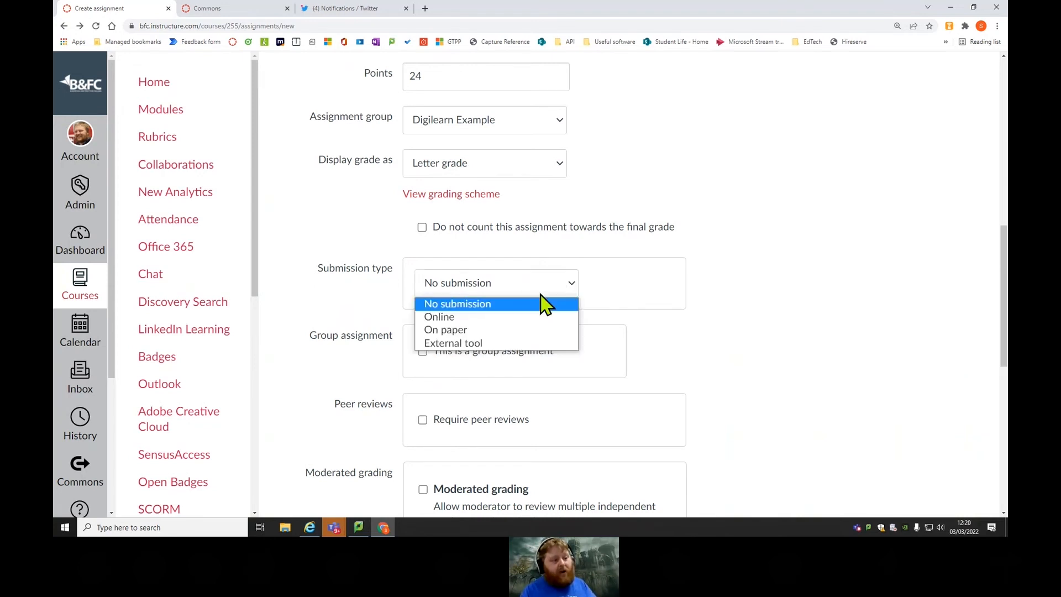
click(539, 318)
scroll(688, 326, down, 1)
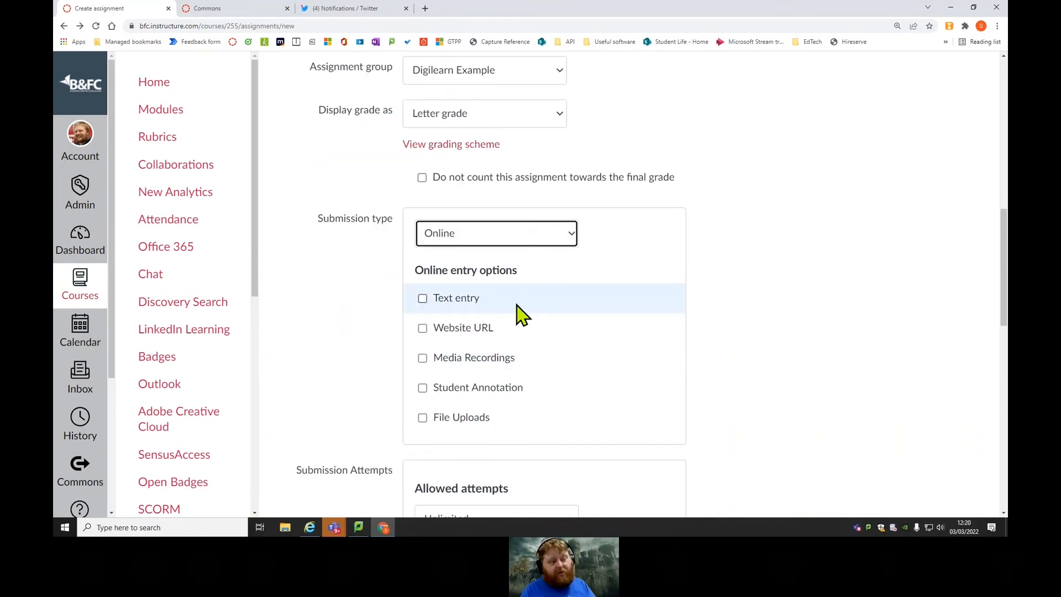
click(517, 305)
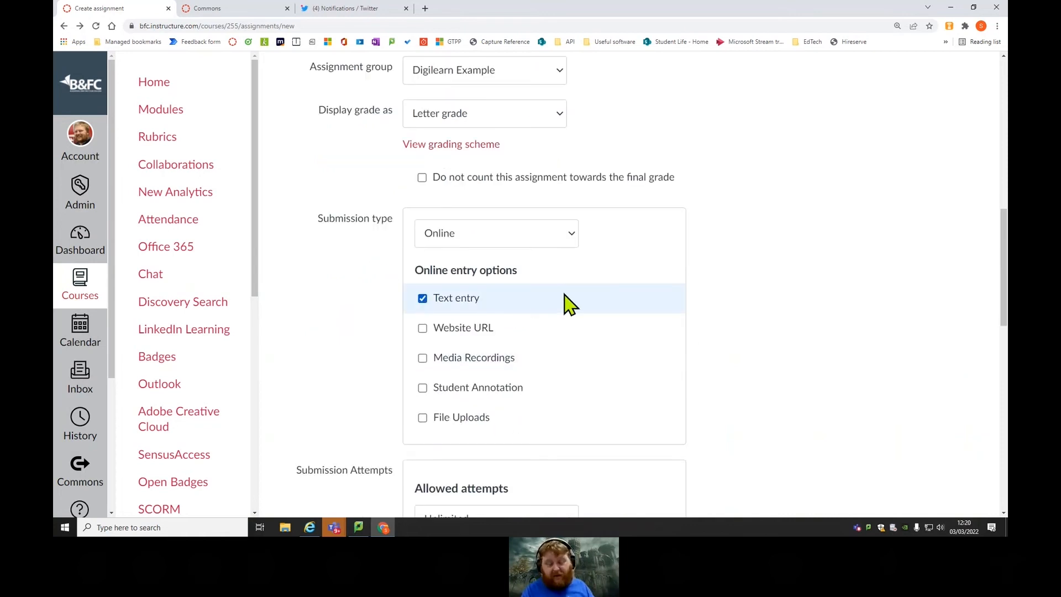
click(540, 335)
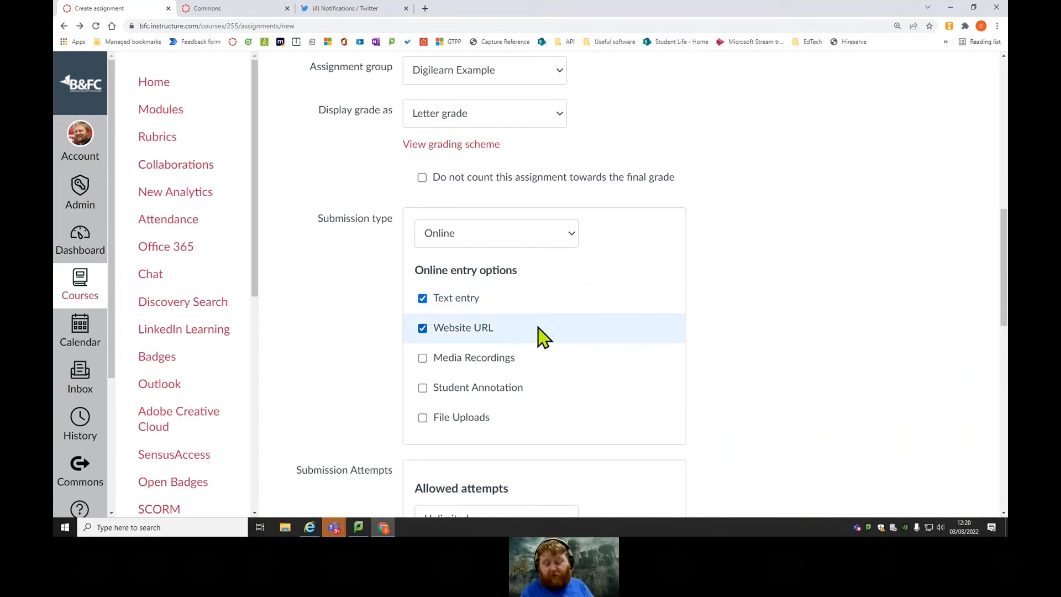
click(528, 367)
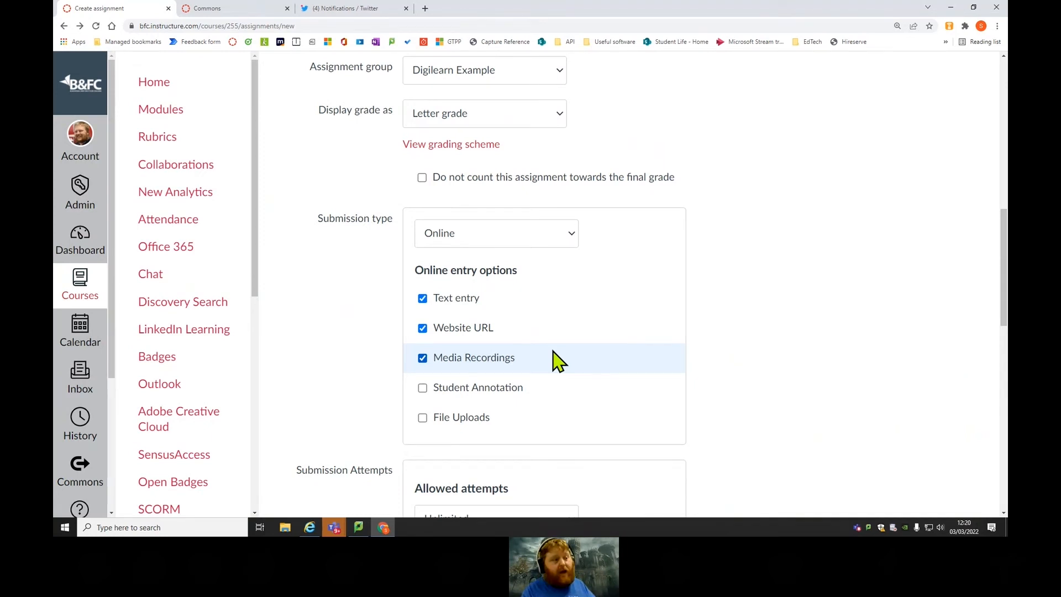
Allow Student Annotation and upload "Sharing a File from Canvas to Teams" from the Documents folder as the document to annotate.
click(530, 388)
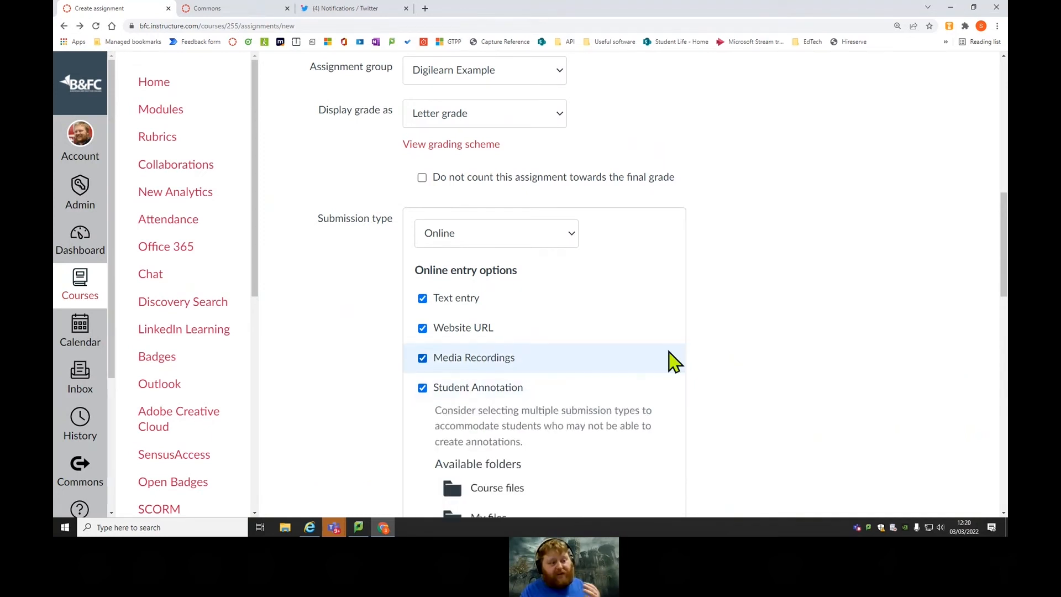
scroll(732, 376, down, 3)
scroll(735, 376, down, 1)
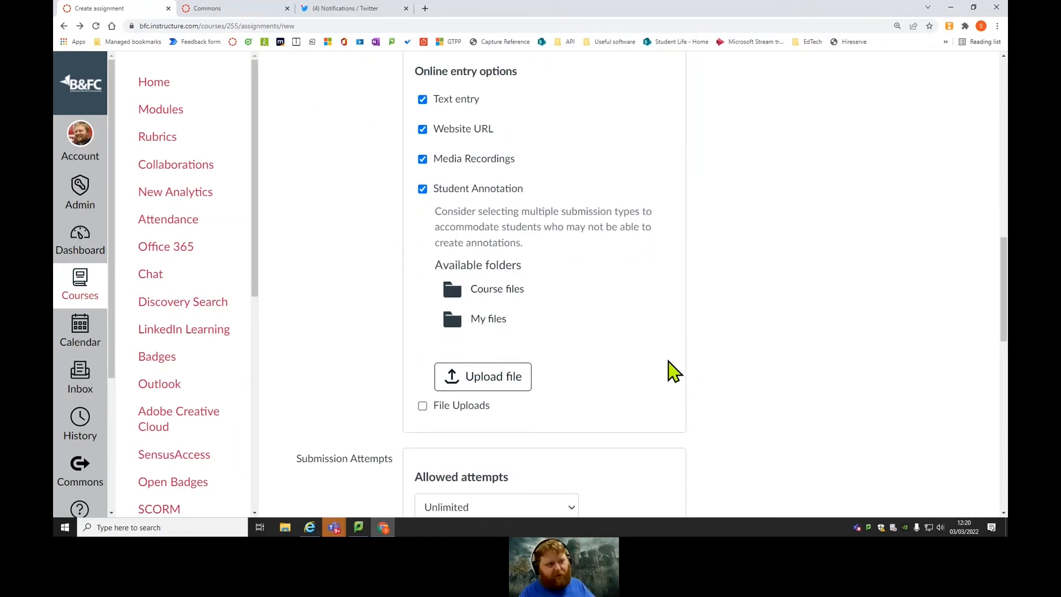
click(517, 380)
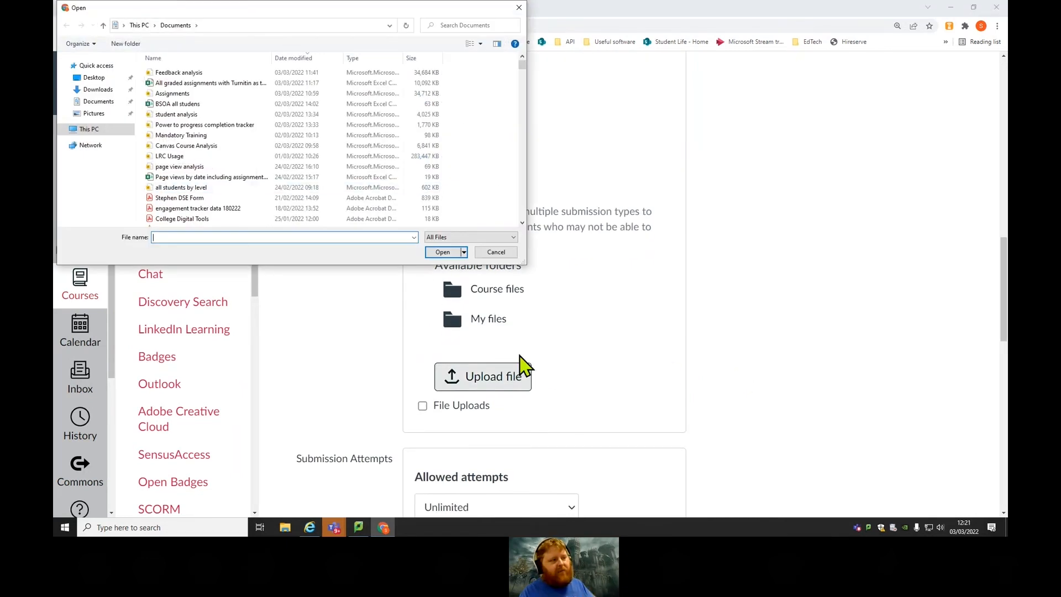
scroll(260, 163, down, 1)
scroll(260, 163, down, 15)
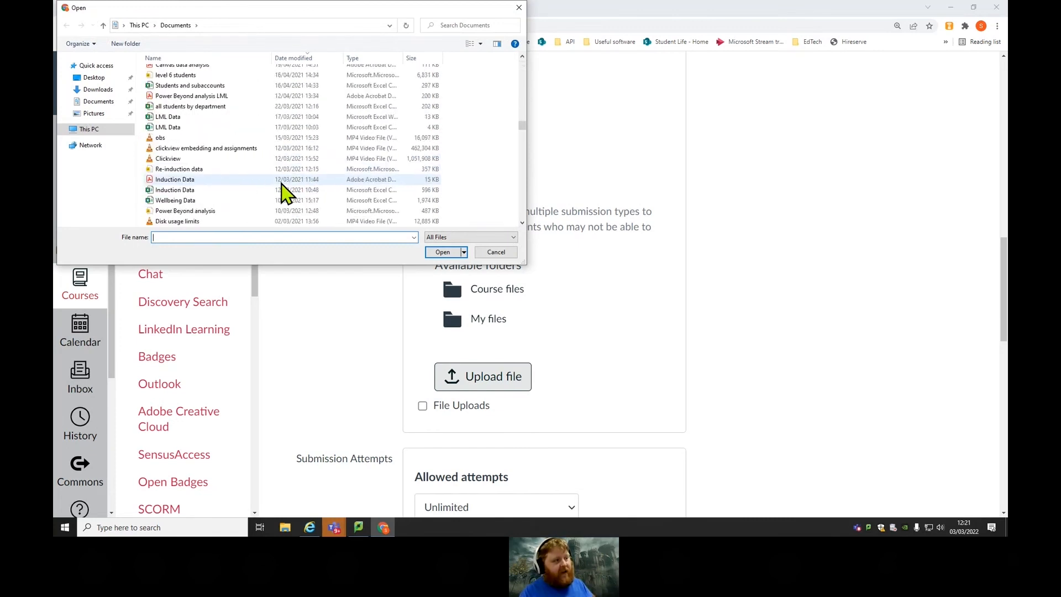
scroll(284, 193, down, 20)
scroll(267, 194, down, 5)
scroll(247, 190, up, 10)
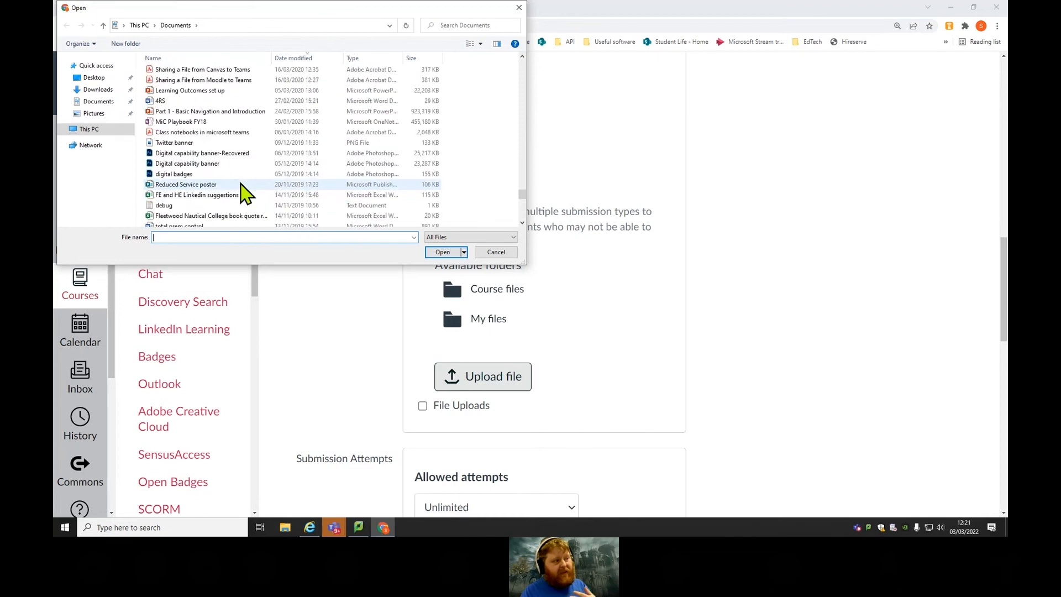
scroll(243, 193, down, 1)
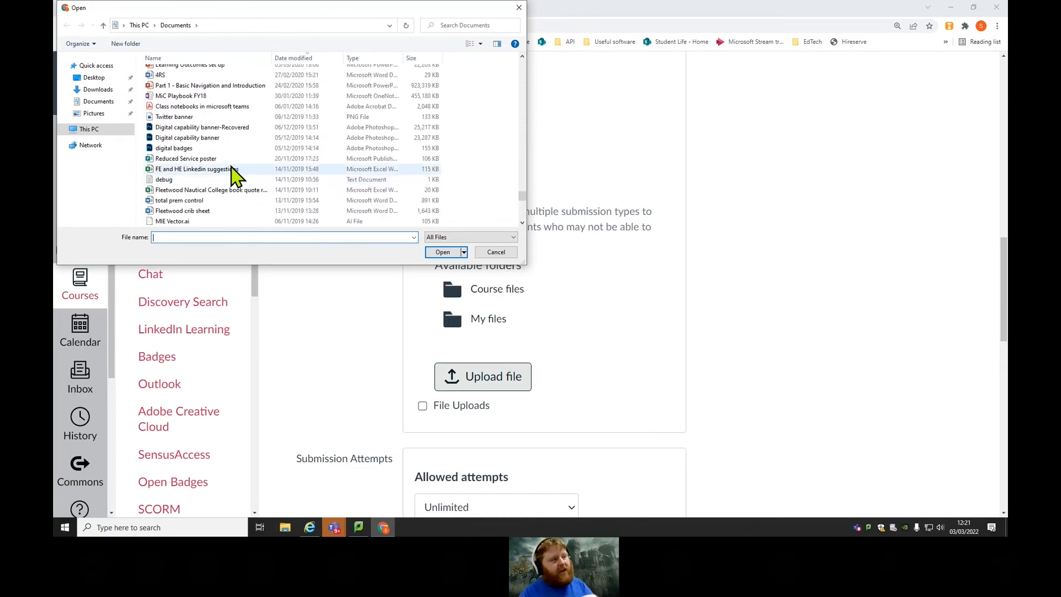
scroll(232, 171, up, 2)
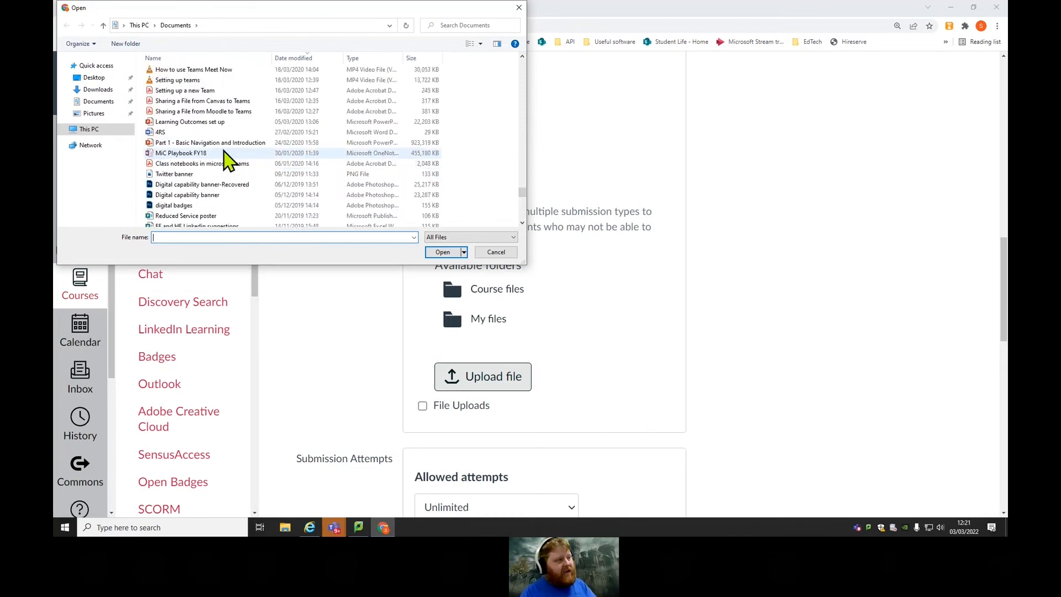
double_click(198, 101)
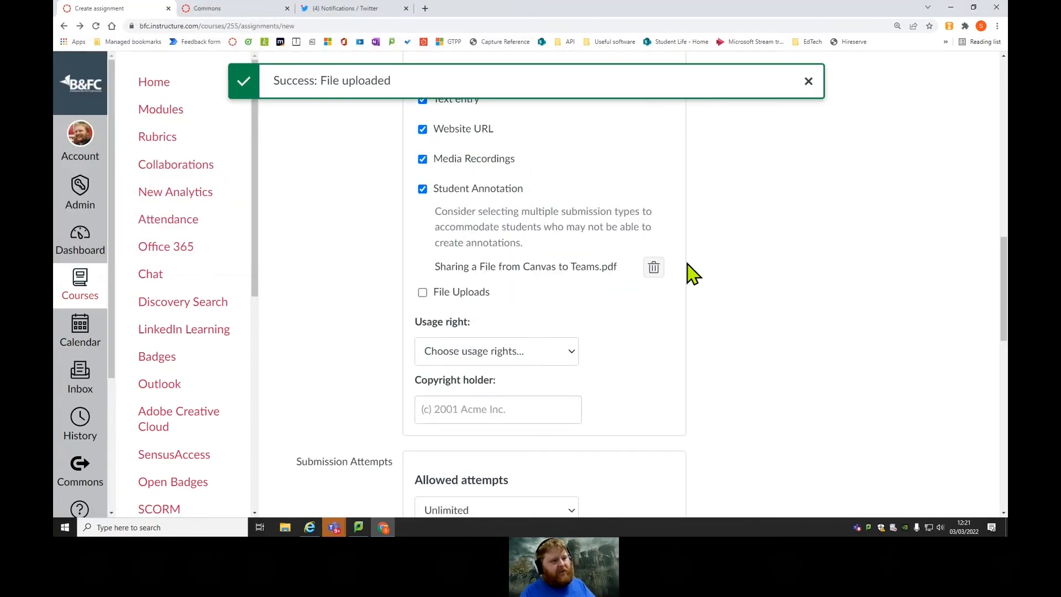
Set the annotation file's usage right to "I hold the copyright" and allow File Uploads as an entry option.
click(523, 355)
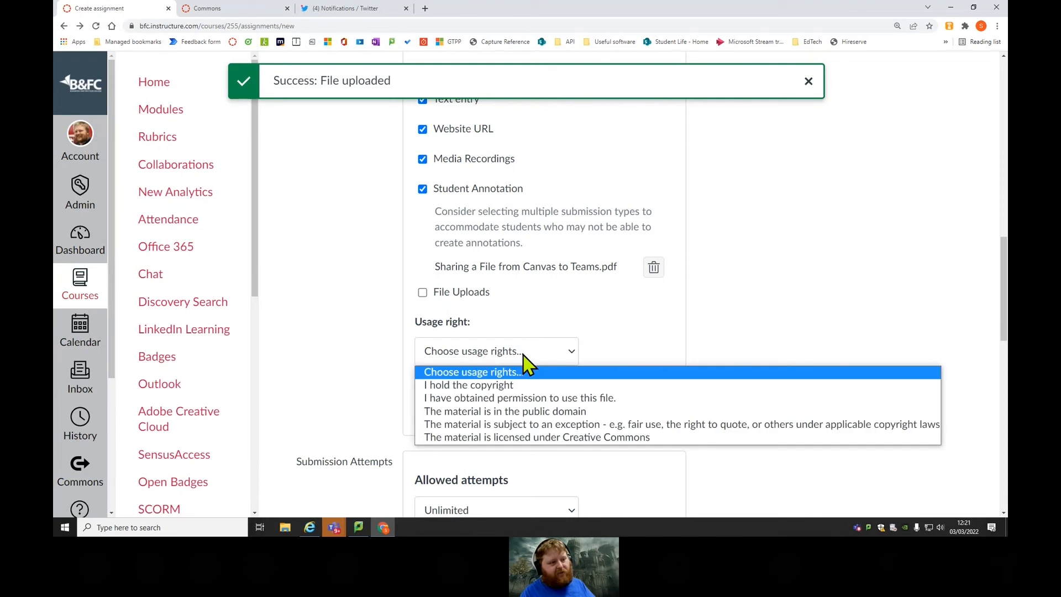
click(517, 384)
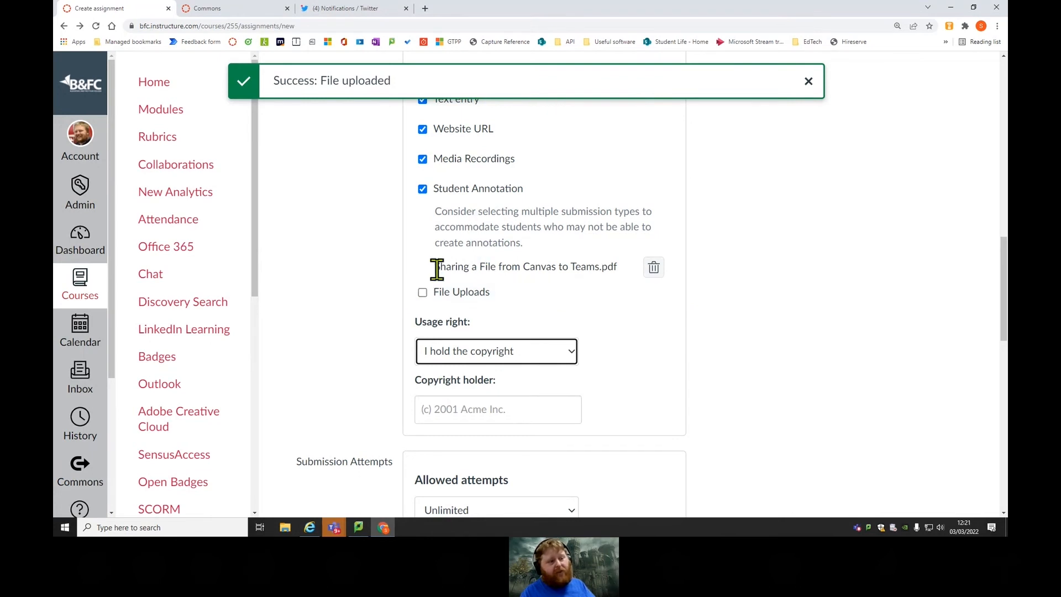
click(423, 293)
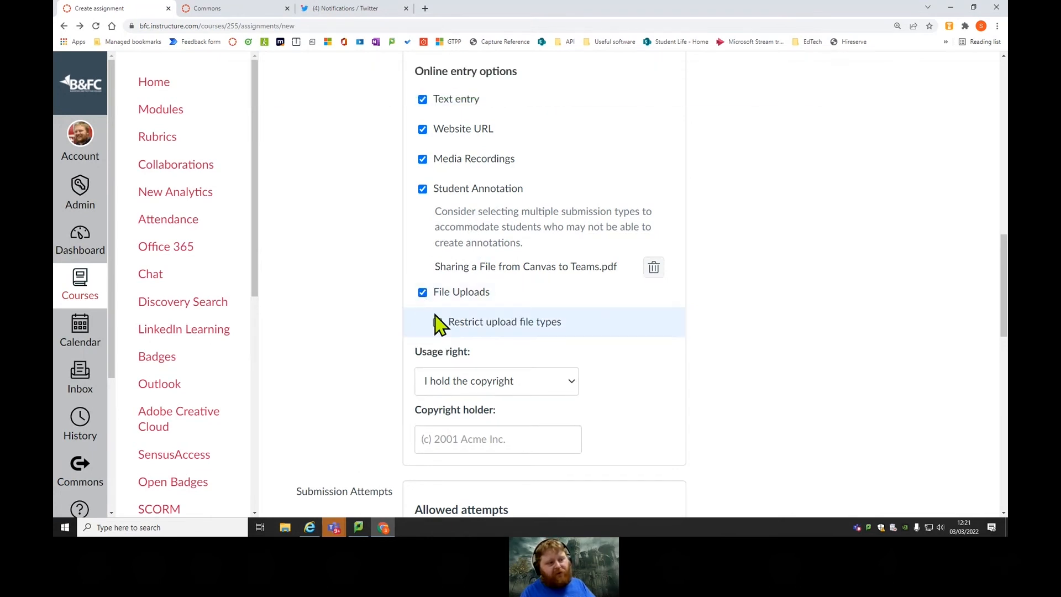
Restrict the upload file types to the extensions doc, docx and pdf.
click(438, 323)
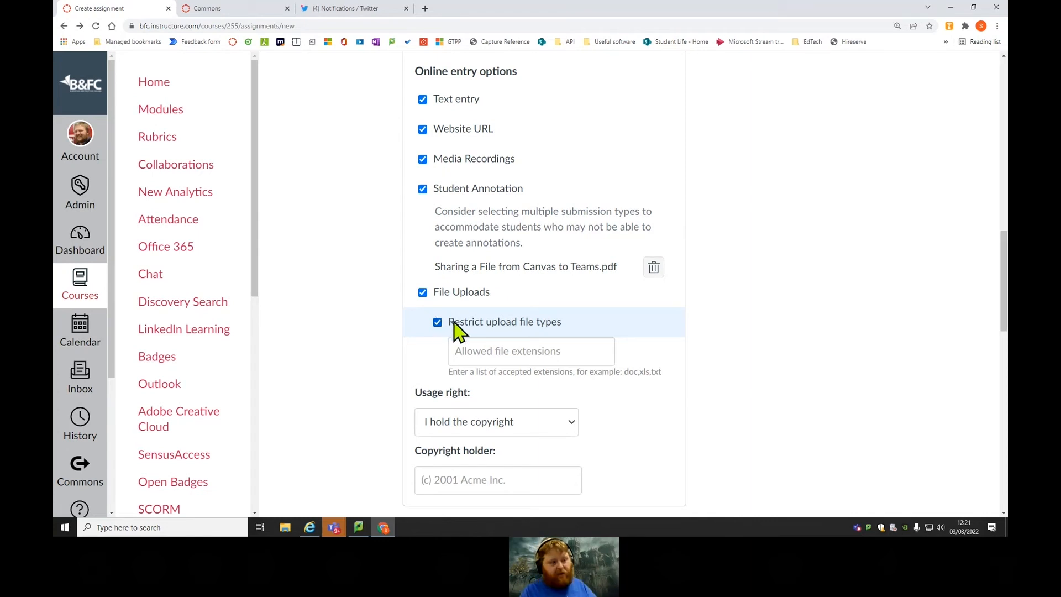
click(478, 344)
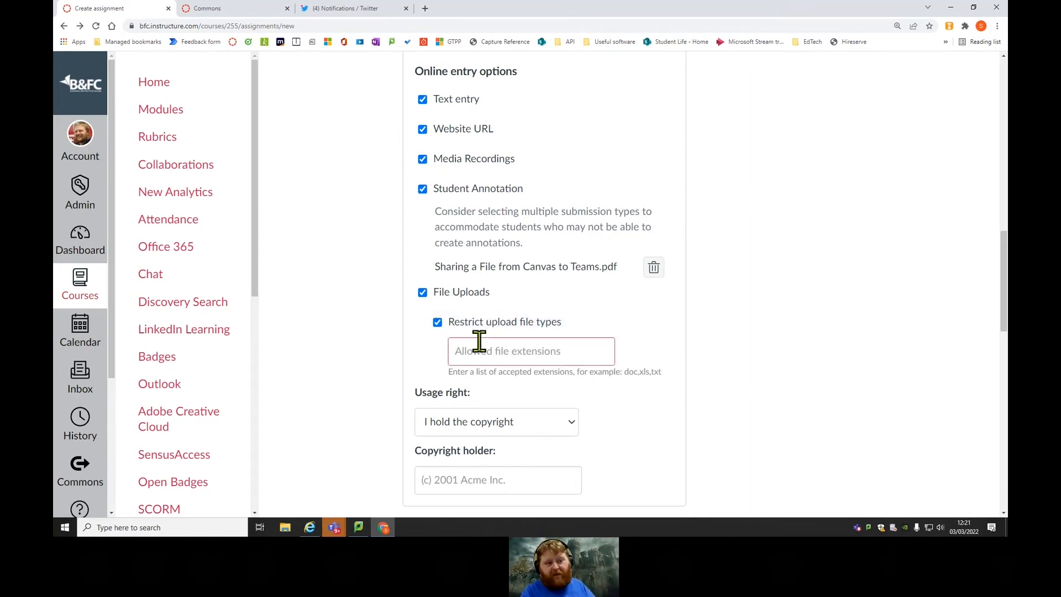
text(do)
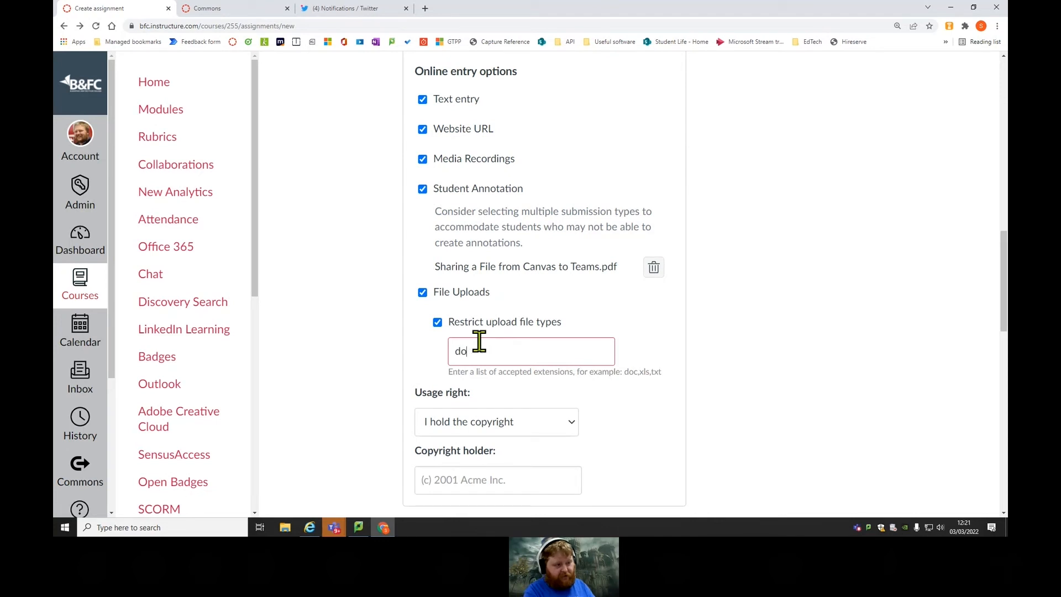
text(c, docx)
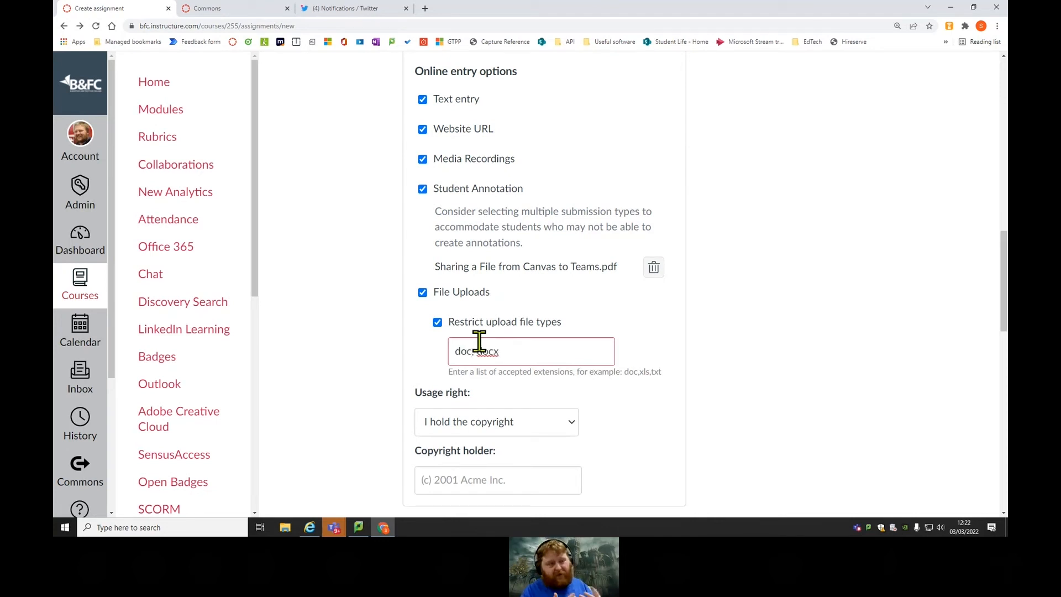
text(, pdf)
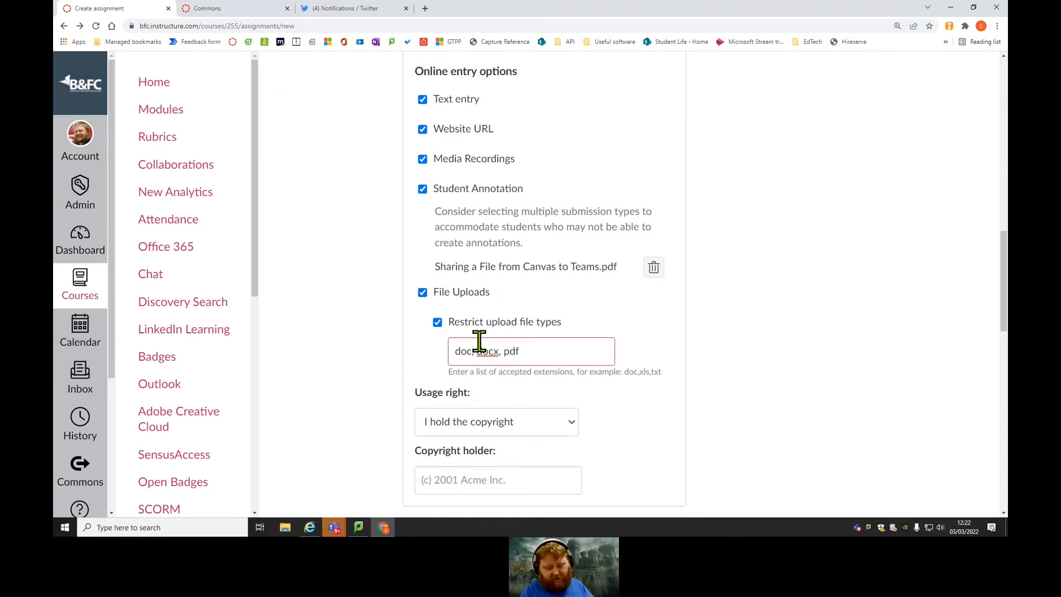
Clear the allowed file extensions and turn off the upload file type restriction.
key(BackSpace)
key(BackSpace)
key(BackSpace)
key(BackSpace)
key(BackSpace)
key(BackSpace)
key(BackSpace)
key(BackSpace)
key(BackSpace)
key(BackSpace)
key(BackSpace)
key(BackSpace)
key(BackSpace)
key(BackSpace)
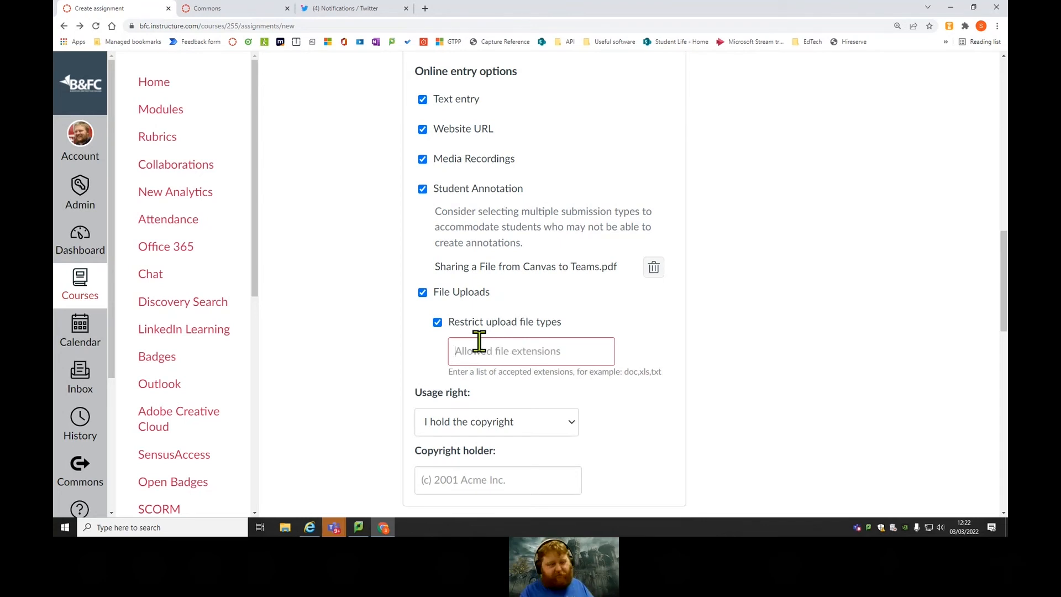
click(437, 322)
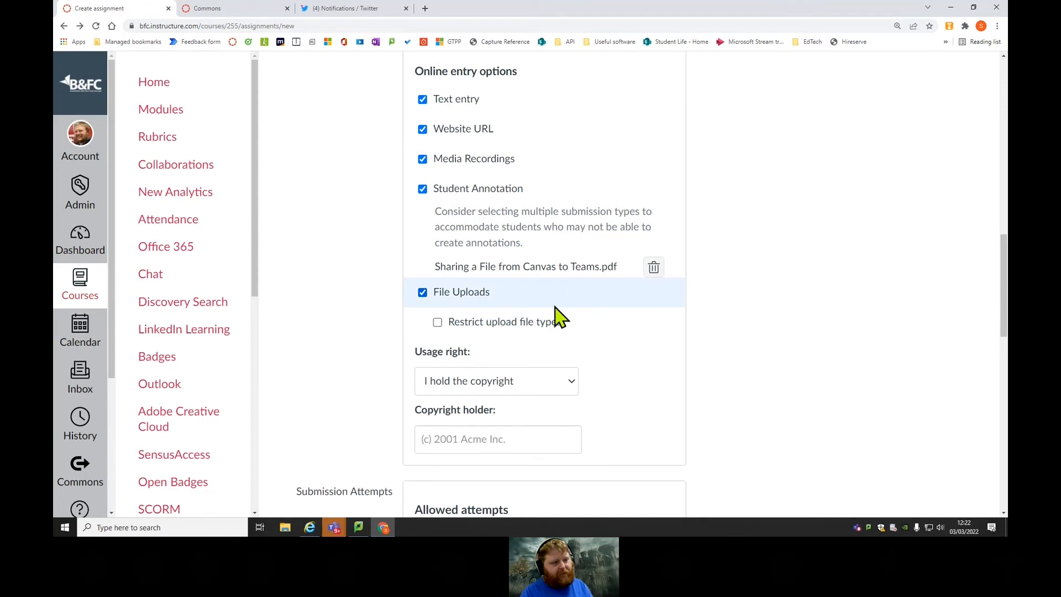
Try the On paper submission type for the assignment and return the submission type to Online.
scroll(664, 289, up, 2)
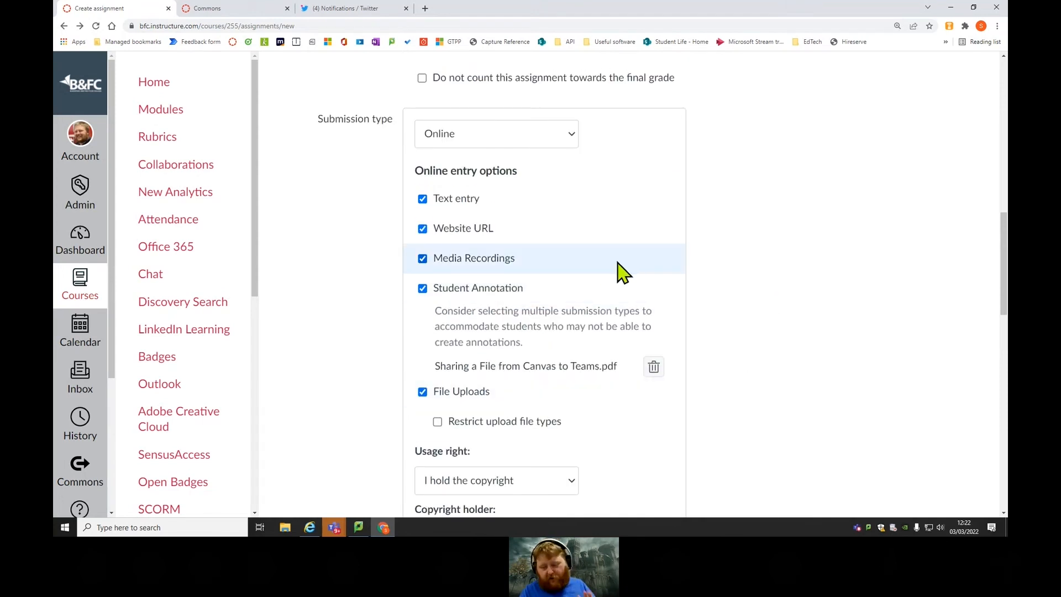
scroll(753, 307, down, 3)
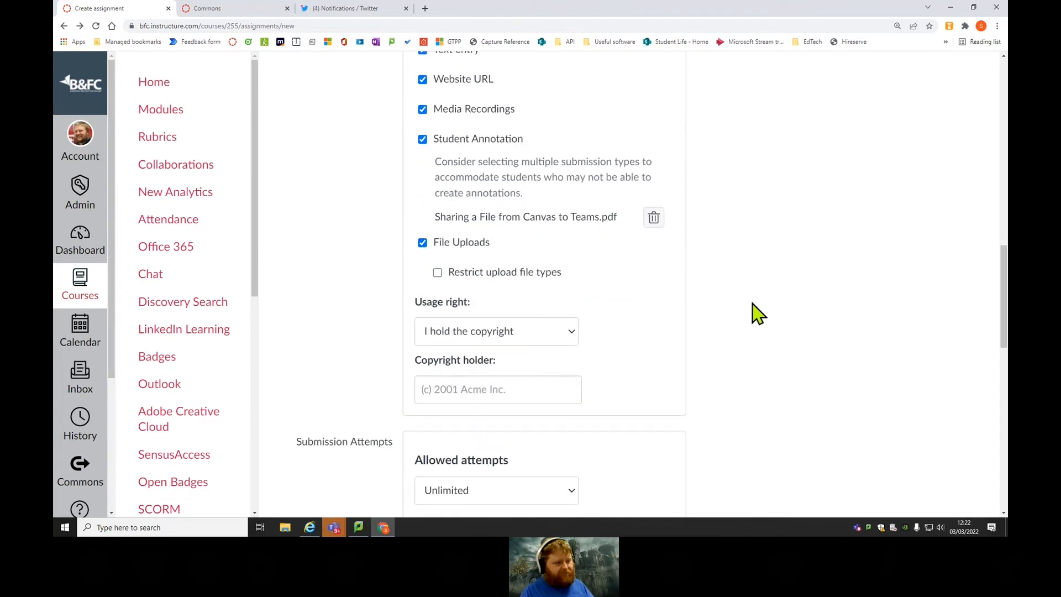
scroll(751, 256, down, 3)
scroll(763, 268, up, 8)
click(535, 232)
click(528, 284)
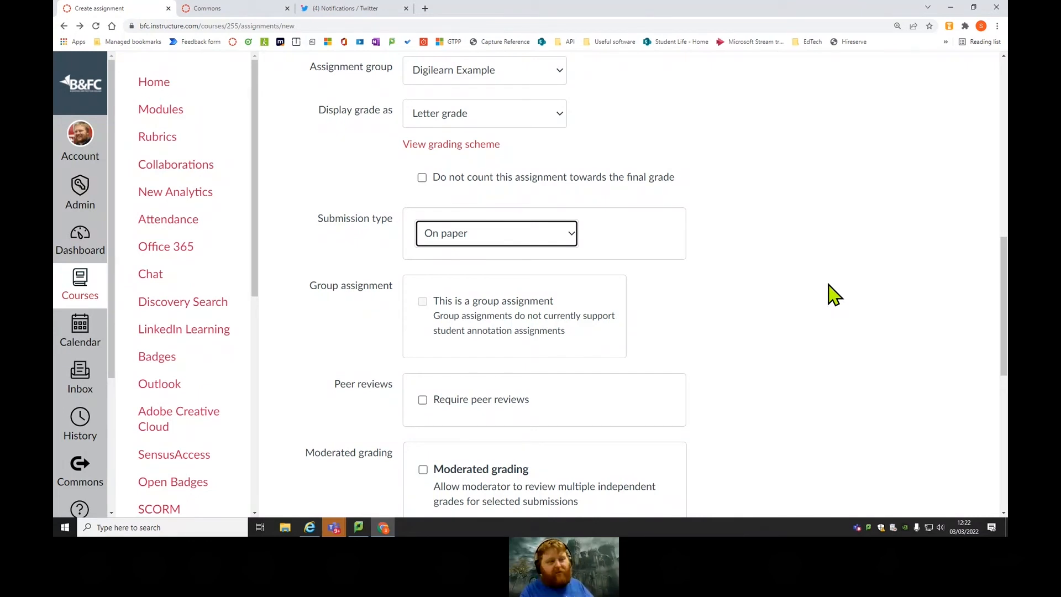
click(566, 243)
click(526, 269)
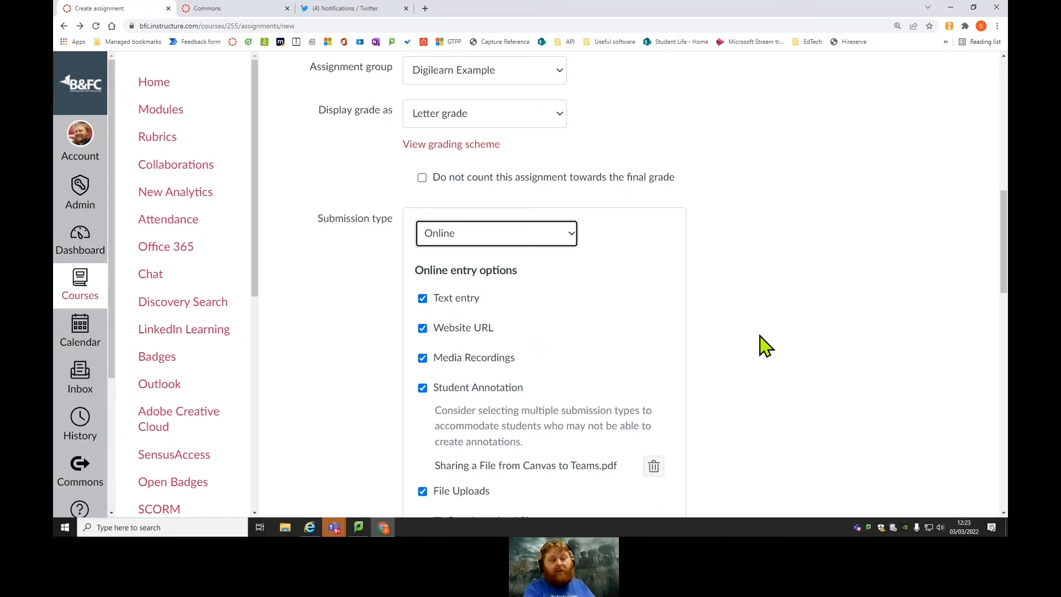
Set the submission type to External tool and open the list of configurable external tools.
click(568, 242)
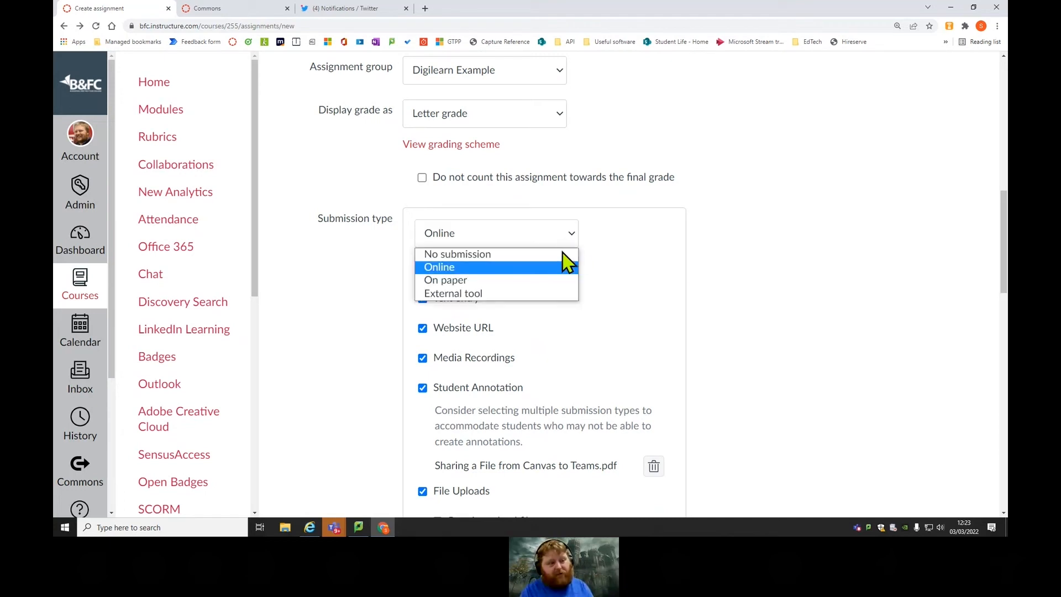
click(544, 294)
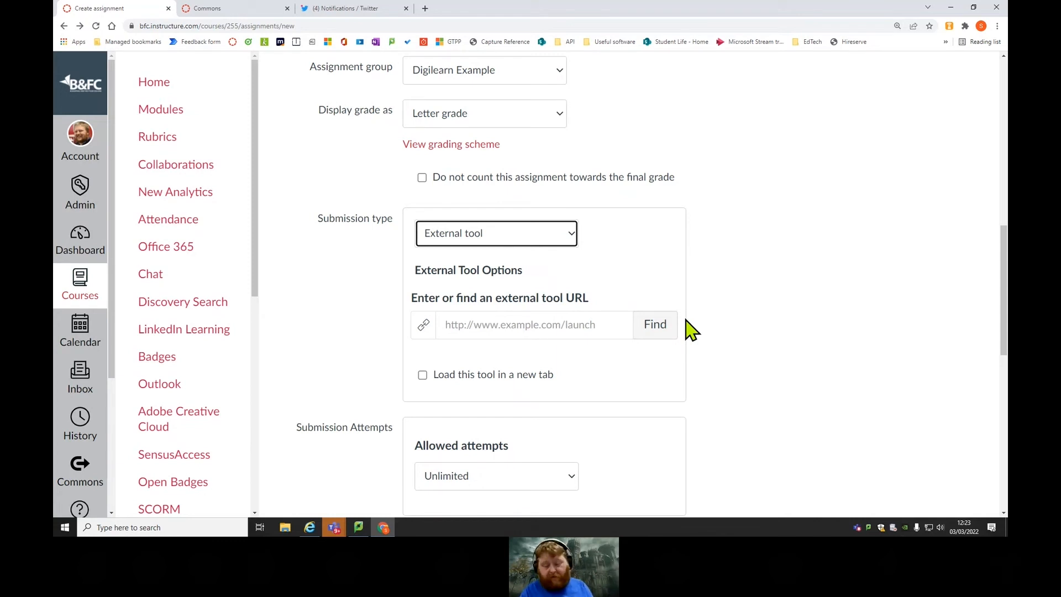
click(664, 325)
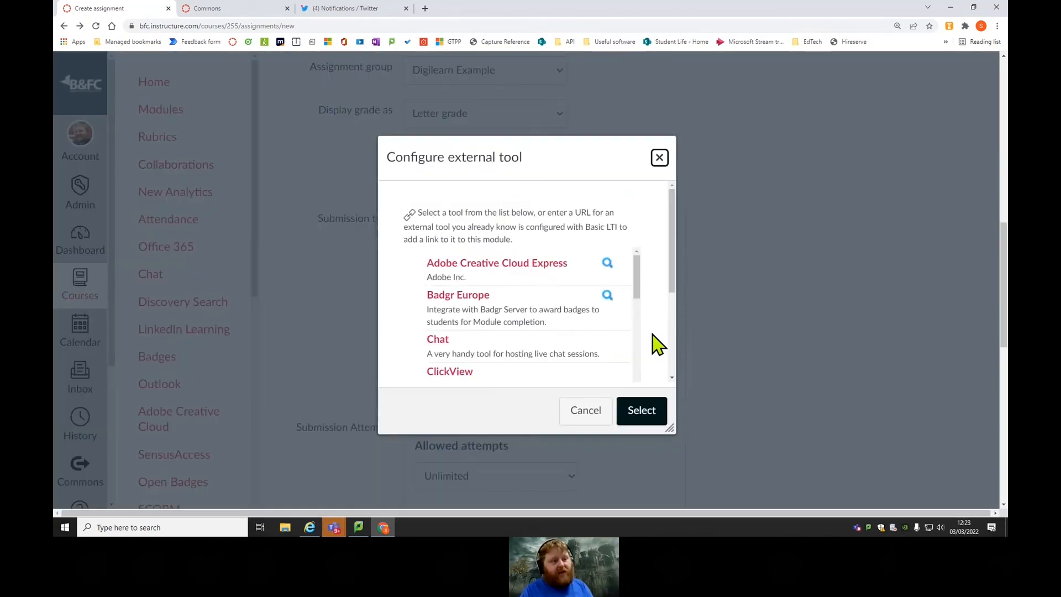
Examine the available external tools from ClickView and Flipgrid through Turnitin UK and YouTube, including the URL and new-tab options.
scroll(575, 254, down, 1)
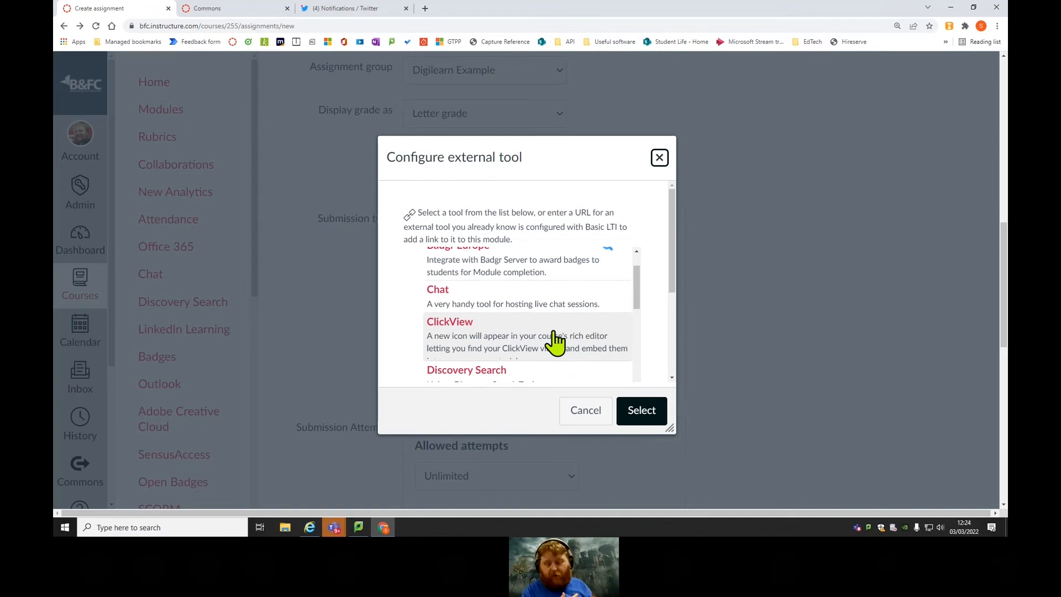
scroll(552, 340, down, 3)
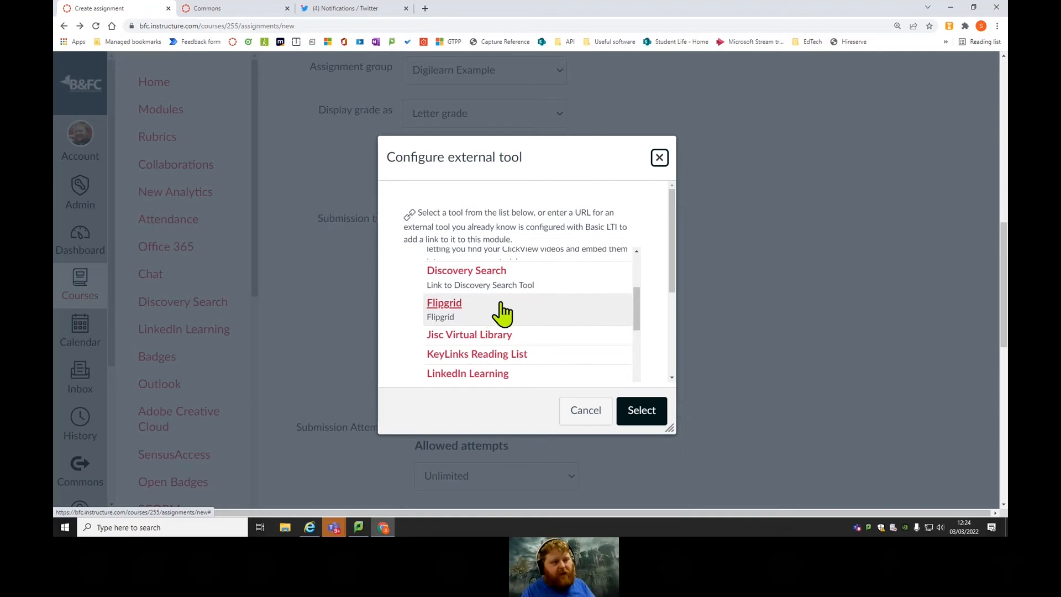
scroll(479, 312, down, 2)
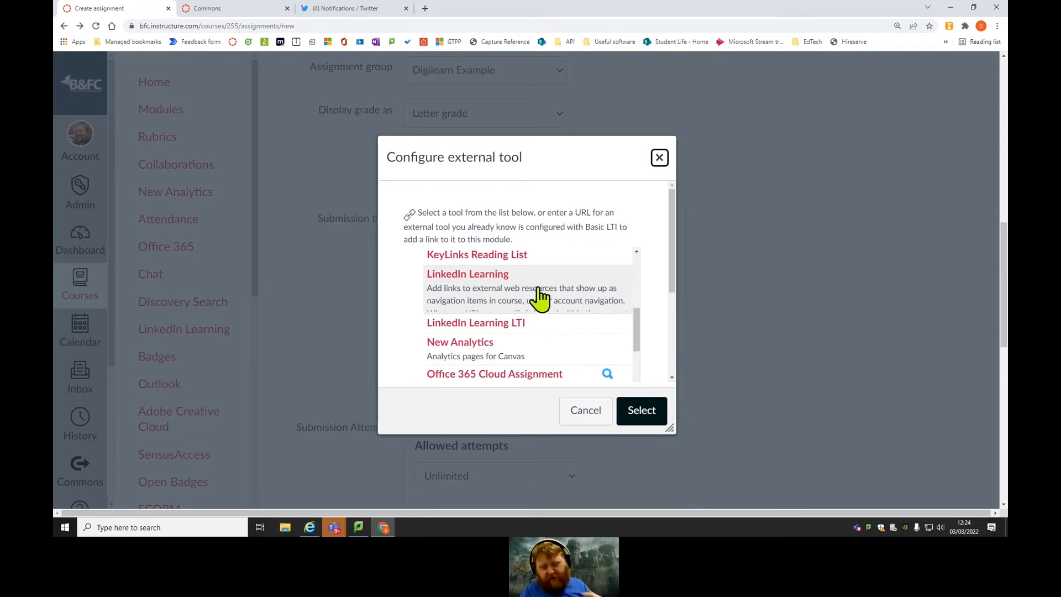
scroll(536, 304, down, 5)
scroll(550, 321, down, 4)
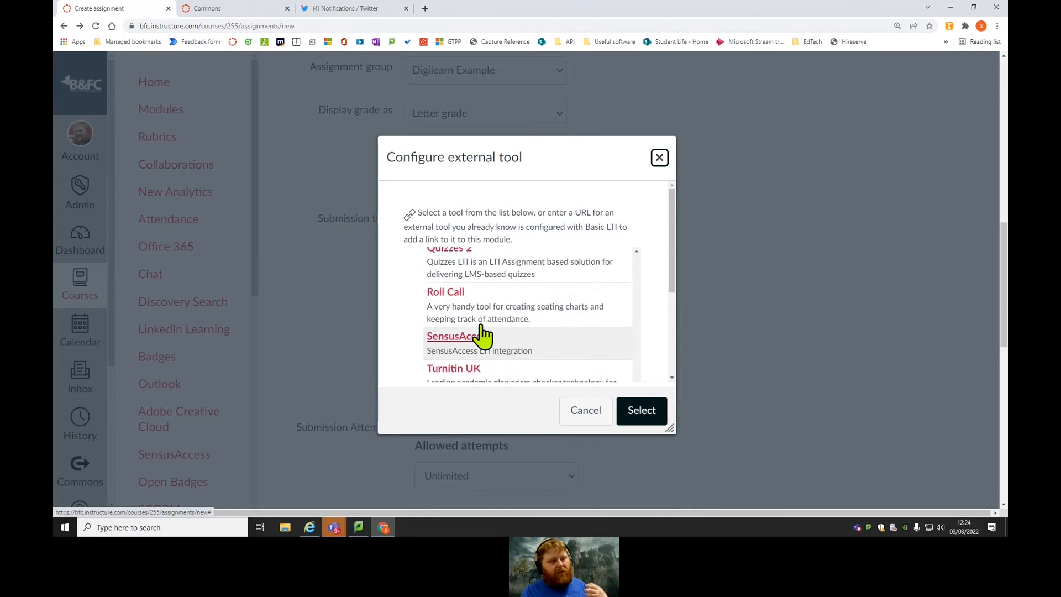
scroll(485, 348, up, 3)
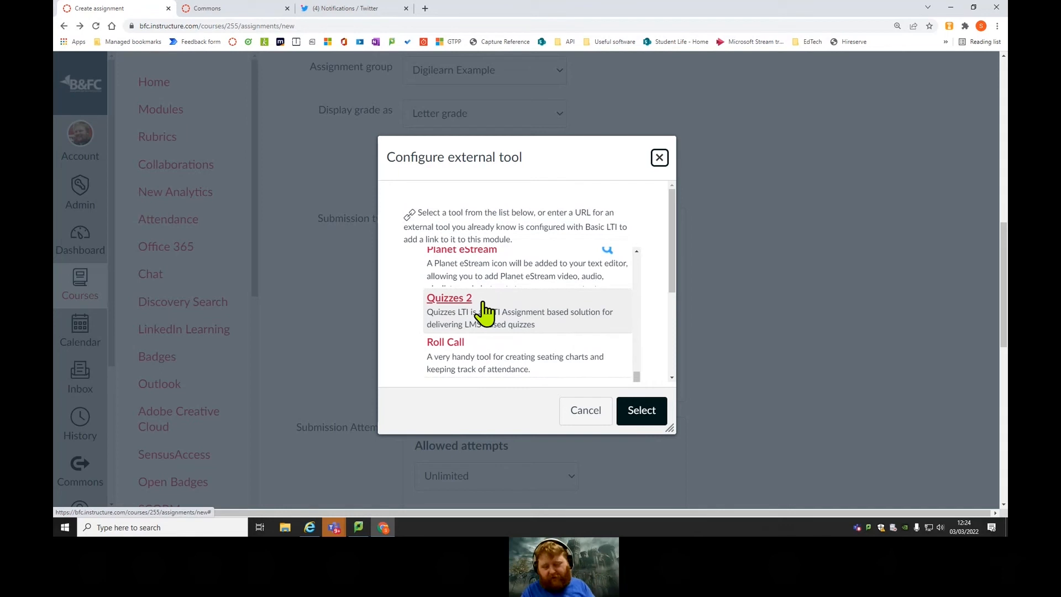
scroll(486, 312, down, 3)
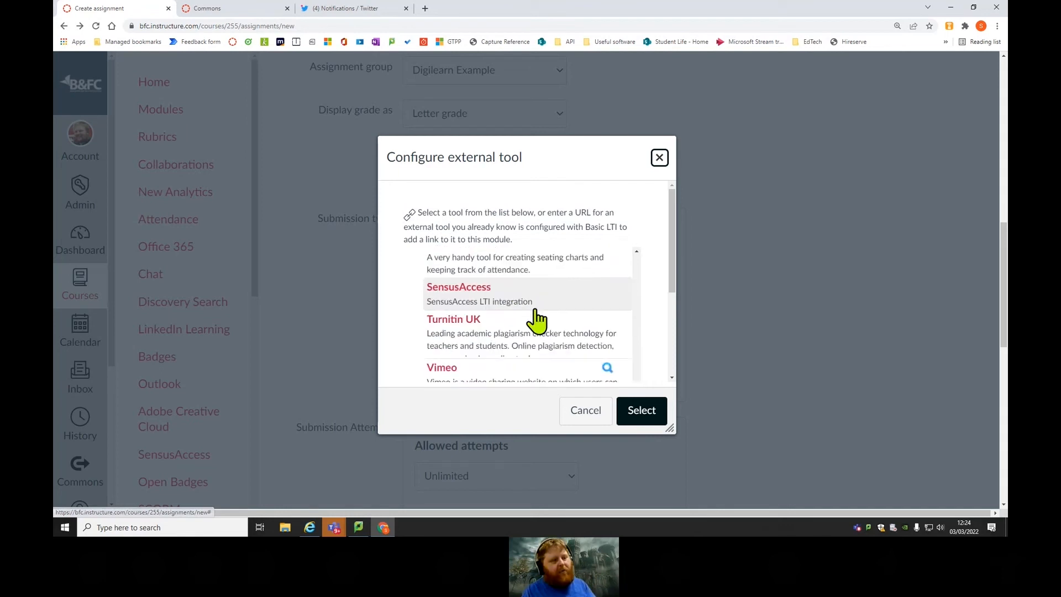
scroll(539, 323, down, 2)
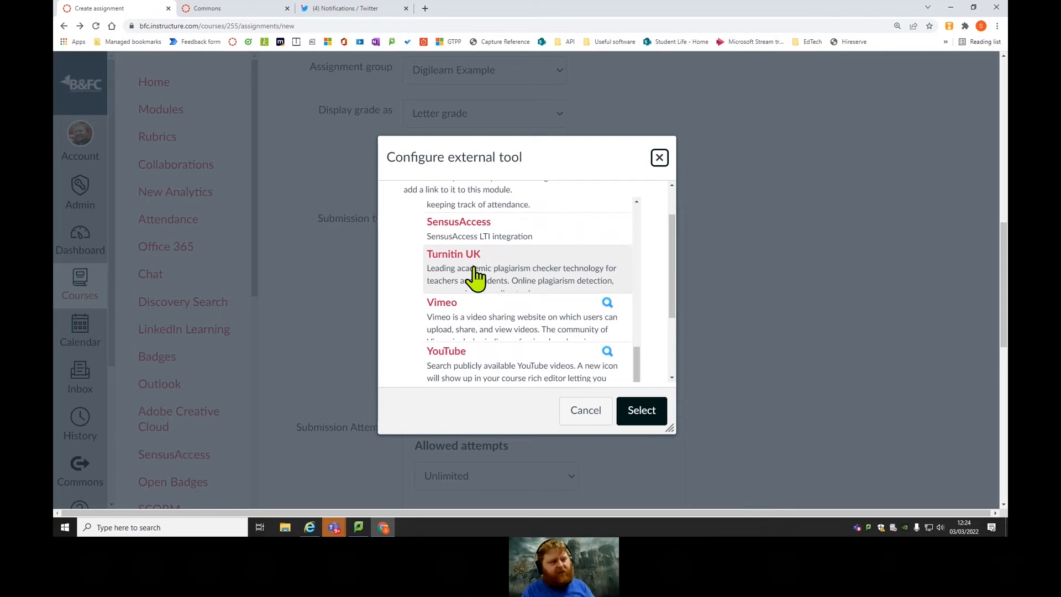
scroll(481, 289, down, 2)
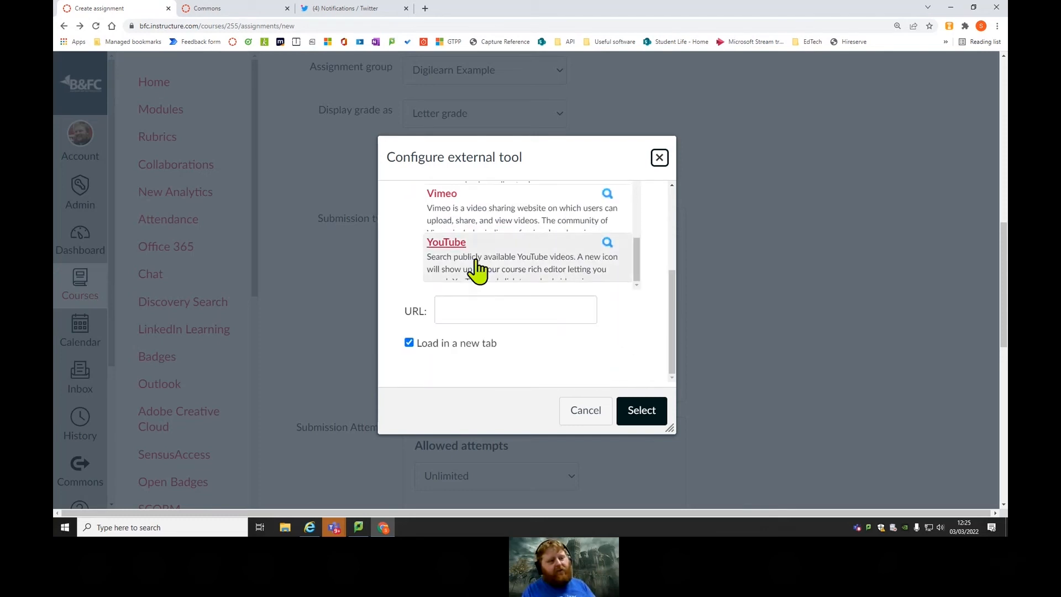
scroll(476, 271, up, 2)
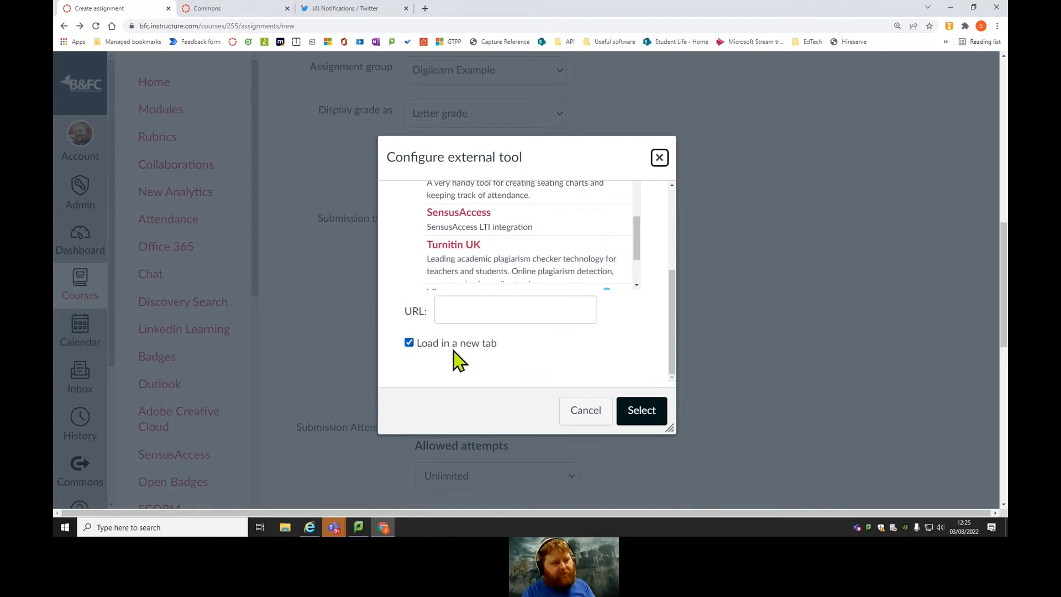
Cancel the external tool configuration and set the submission type back to Online.
click(583, 410)
click(543, 243)
click(512, 267)
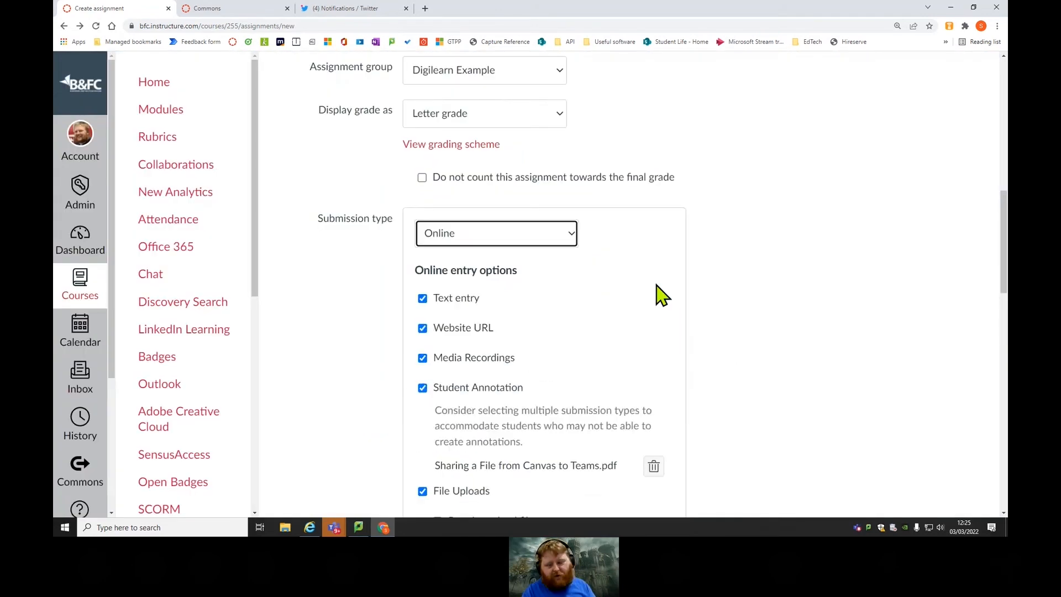
Remove Student Annotation from the assignment's online entry options.
scroll(690, 318, down, 5)
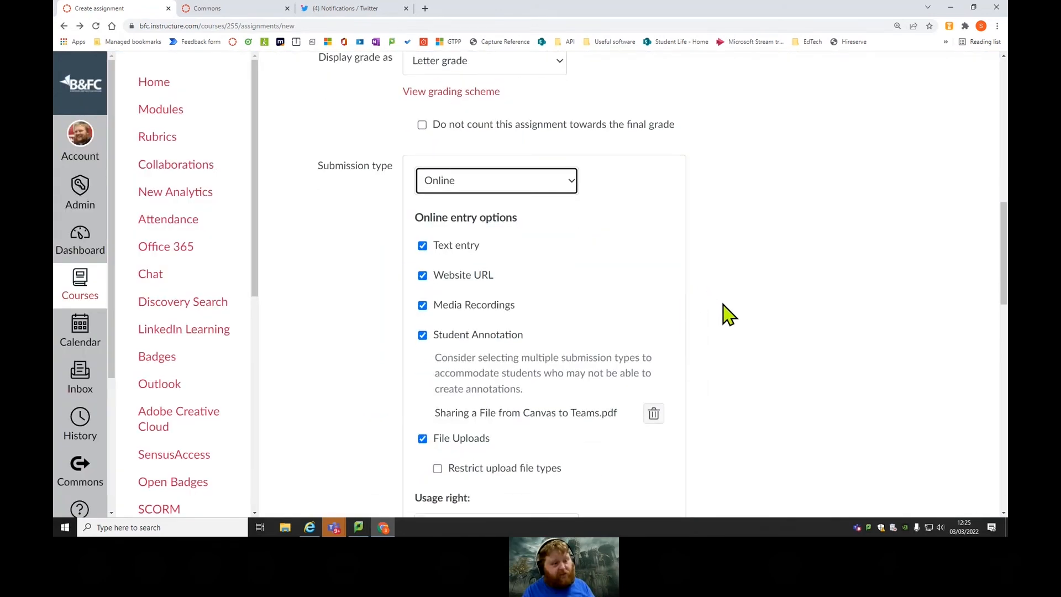
scroll(749, 276, down, 7)
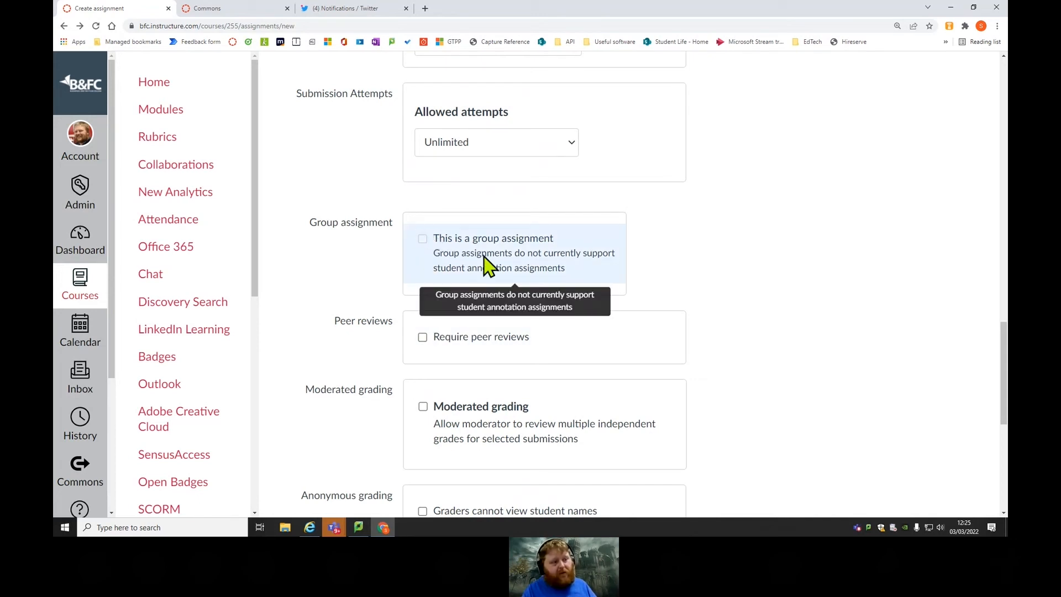
scroll(623, 239, up, 3)
scroll(509, 185, up, 3)
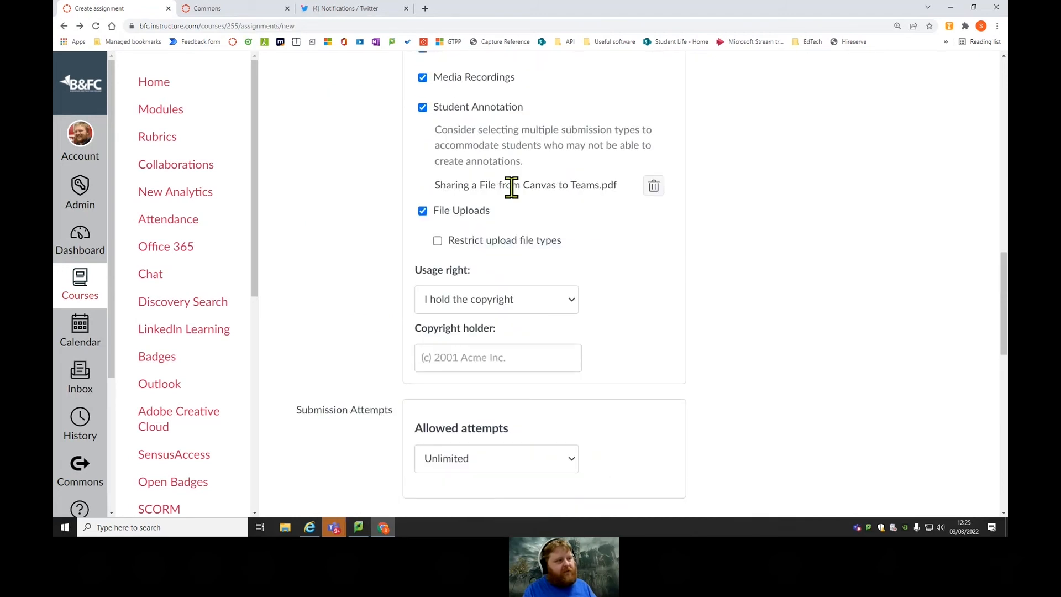
click(422, 139)
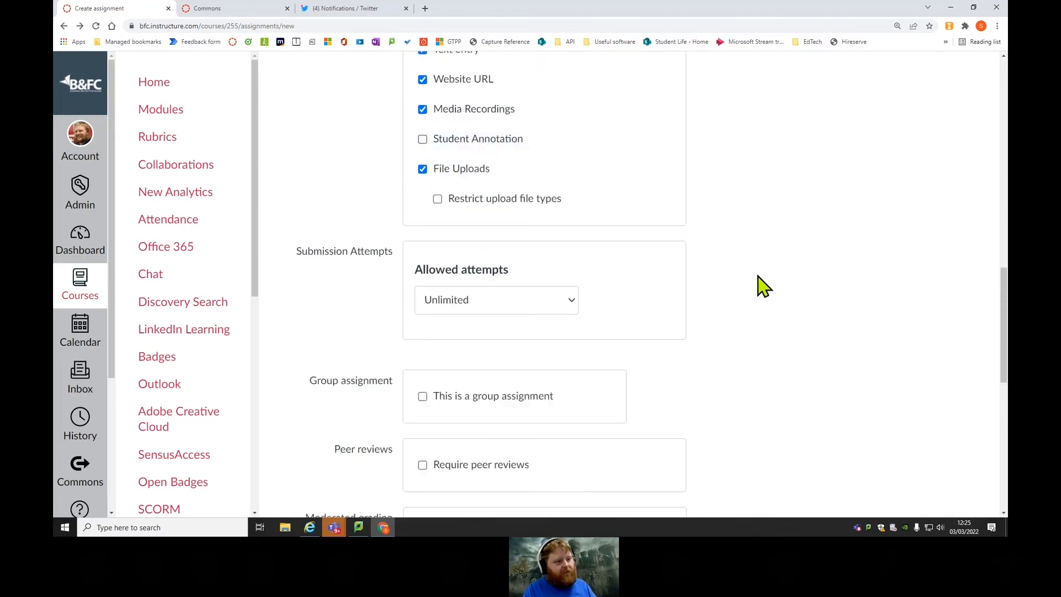
Mark the assignment as a group assignment and check the available group sets without choosing one.
scroll(774, 290, down, 4)
click(422, 148)
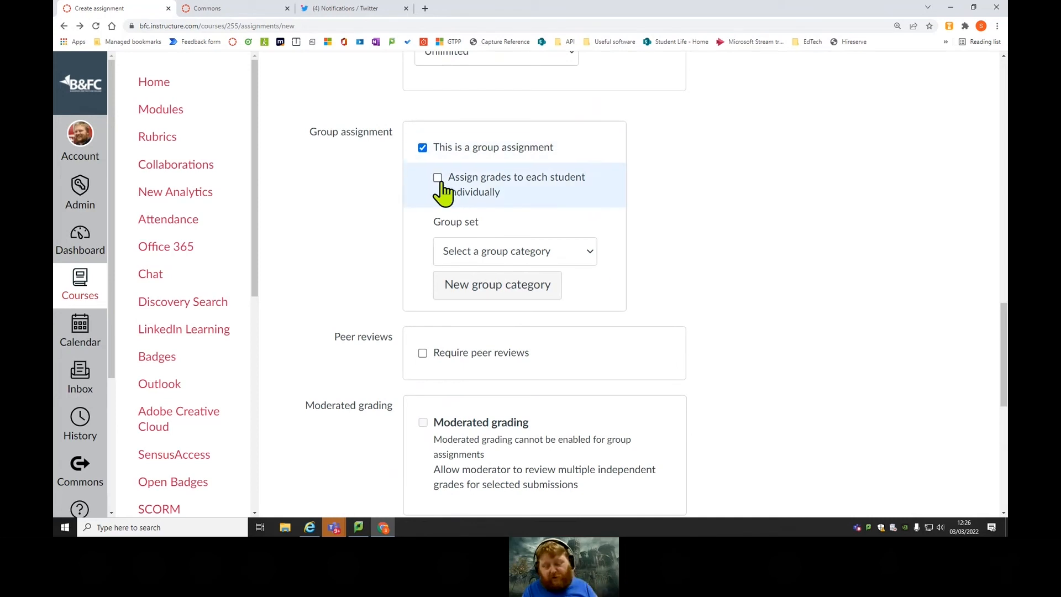
click(591, 260)
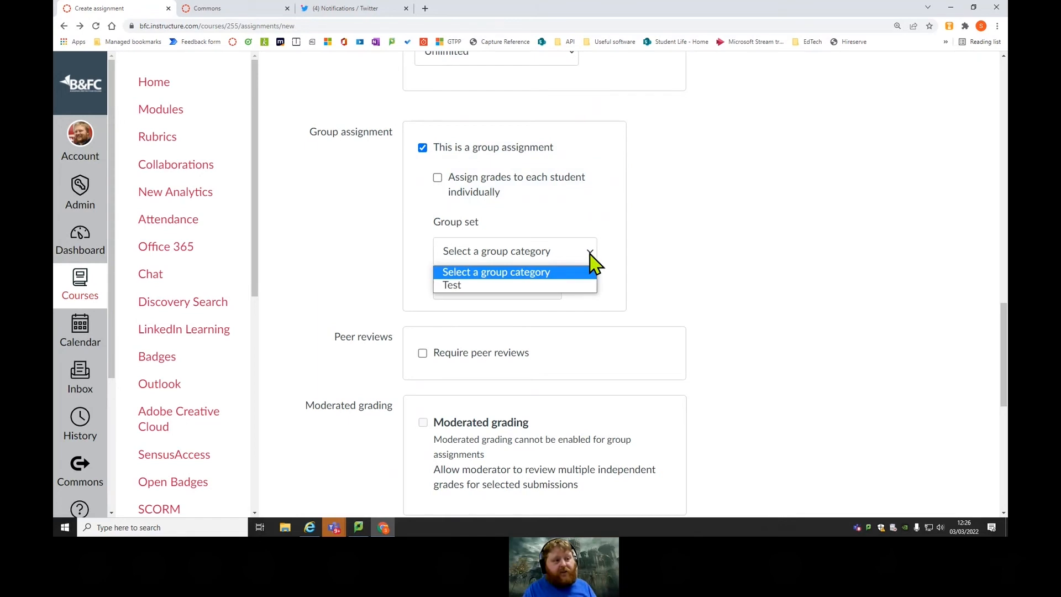
click(568, 246)
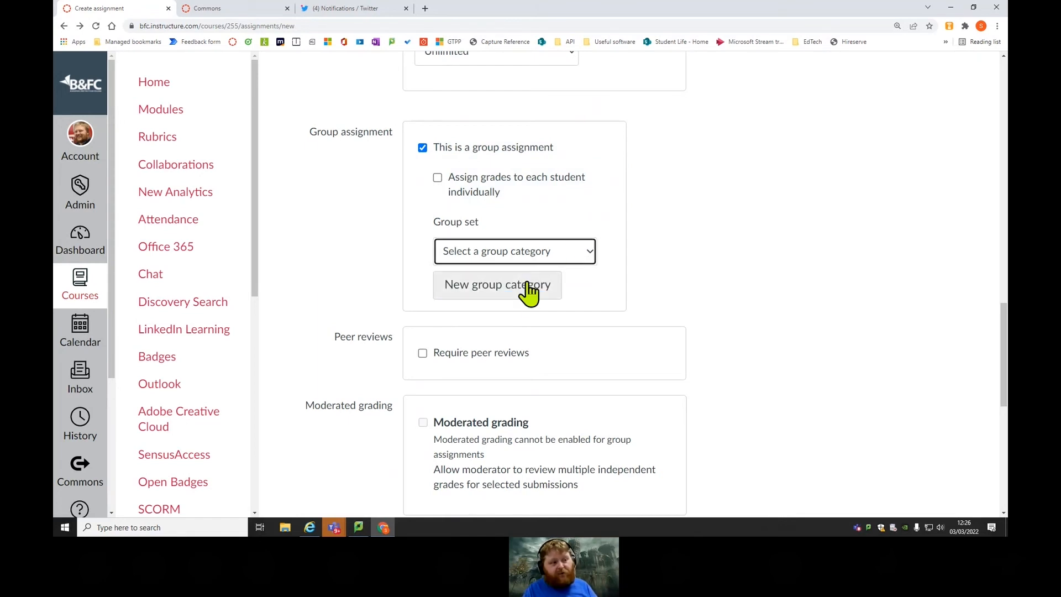
Try both student-splitting structures in a new group set, cancel it, and turn off the group assignment option.
click(525, 289)
click(516, 135)
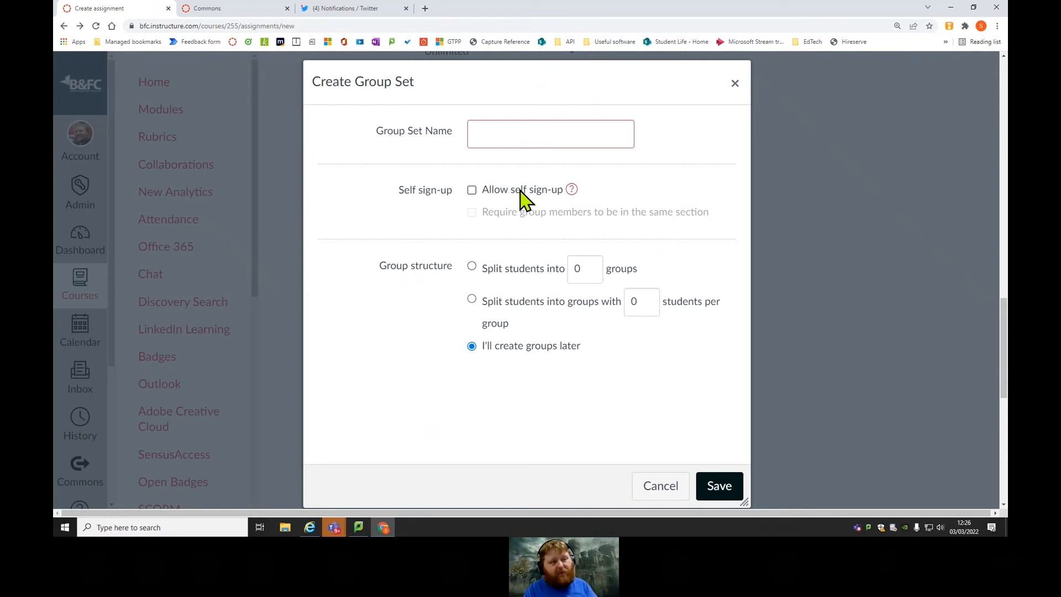
click(528, 268)
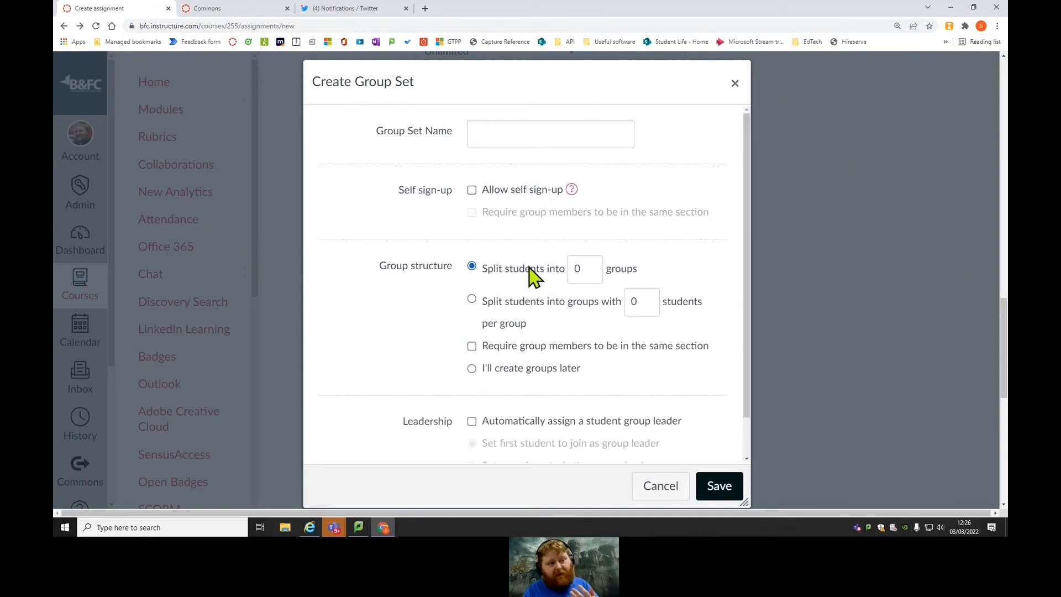
click(557, 312)
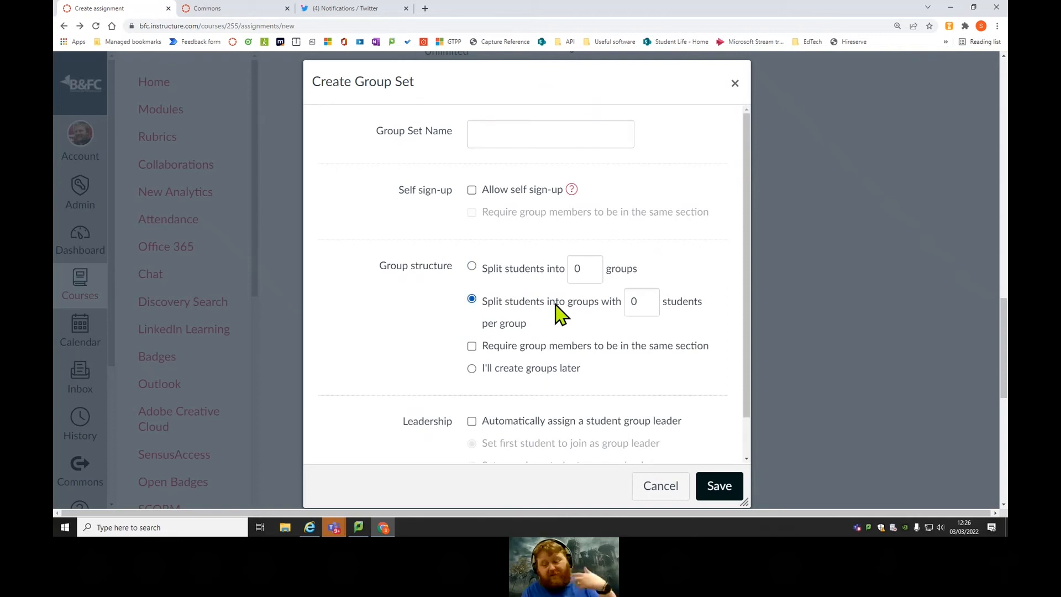
scroll(663, 382, down, 1)
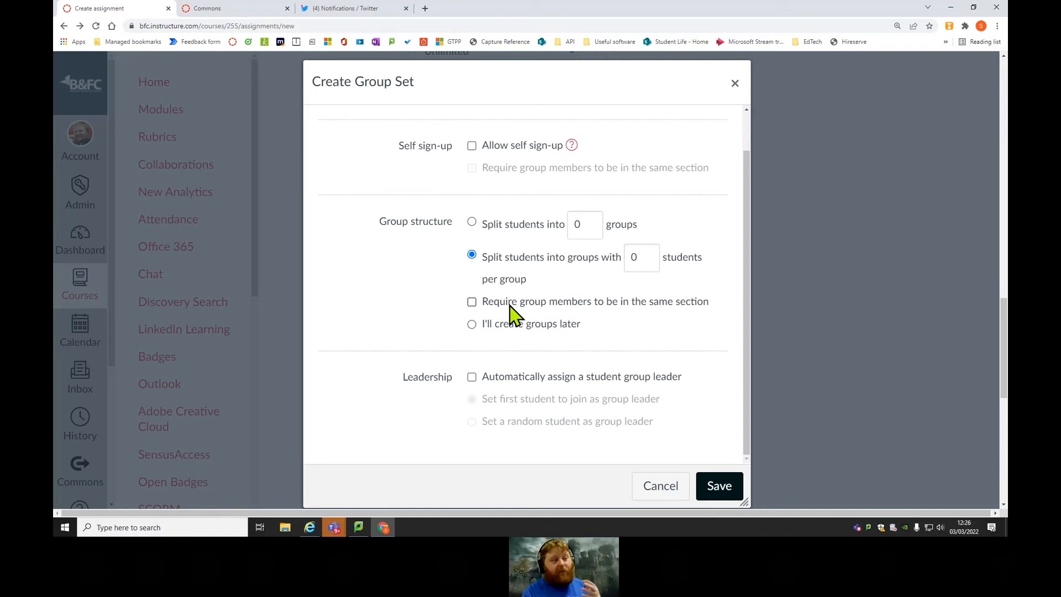
click(651, 494)
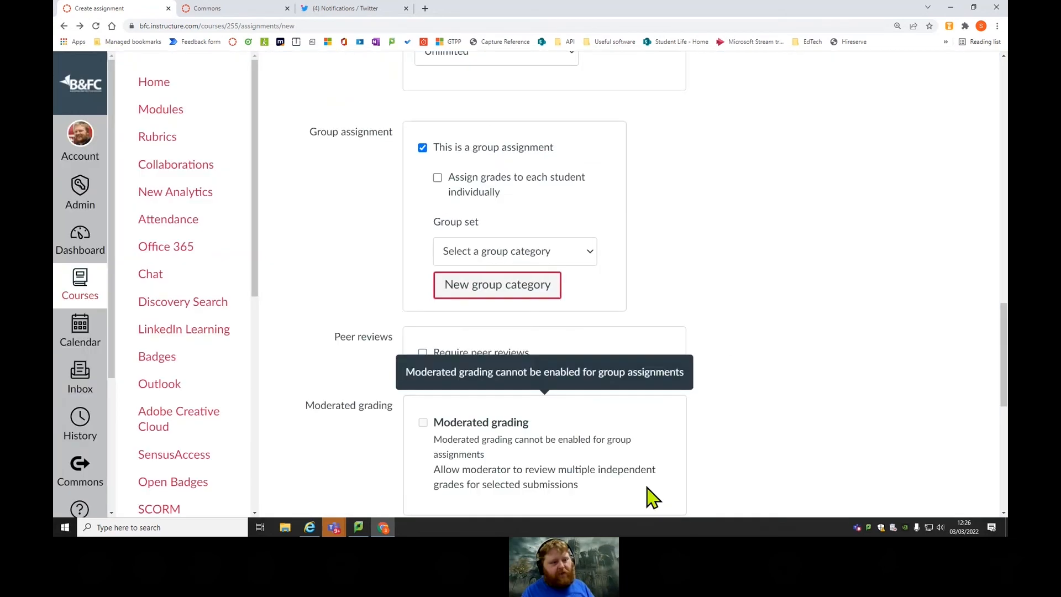
click(423, 147)
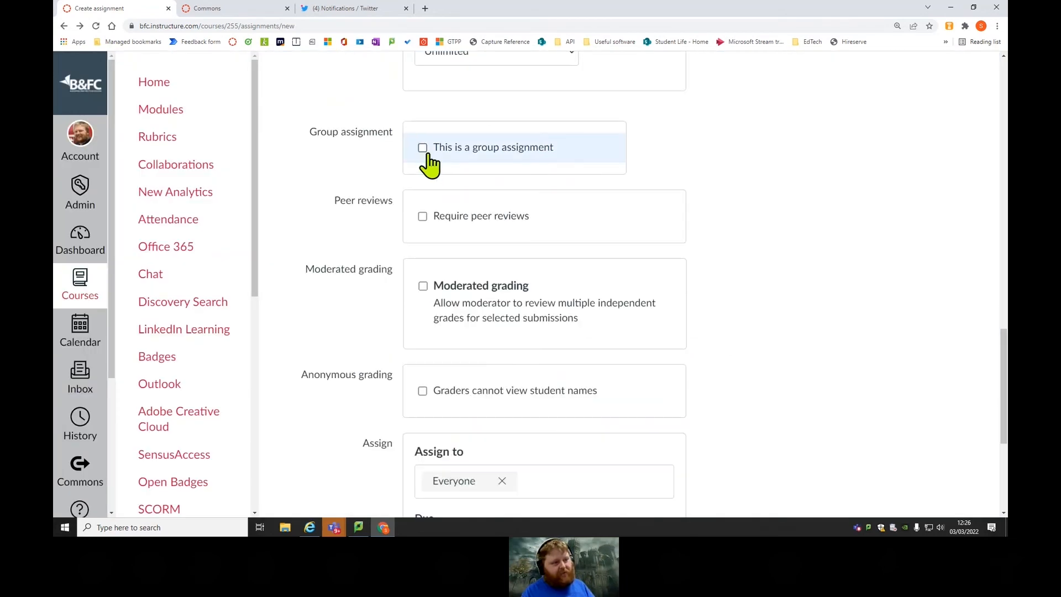
Try requiring peer reviews with automatic and manual assignment, and turn the peer review requirement off again.
click(435, 216)
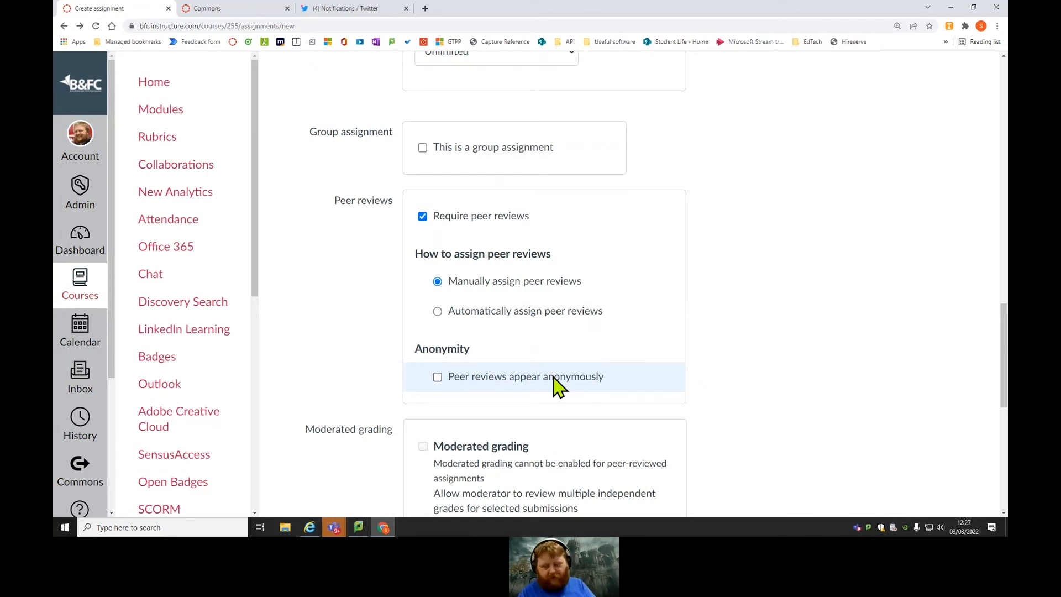
click(518, 313)
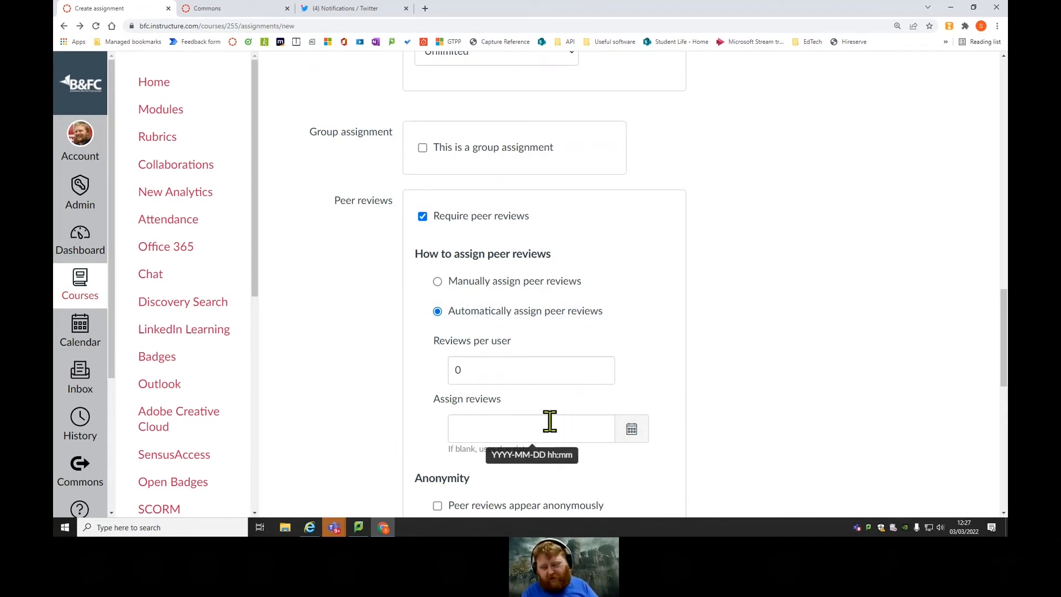
scroll(630, 403, down, 1)
scroll(630, 393, down, 2)
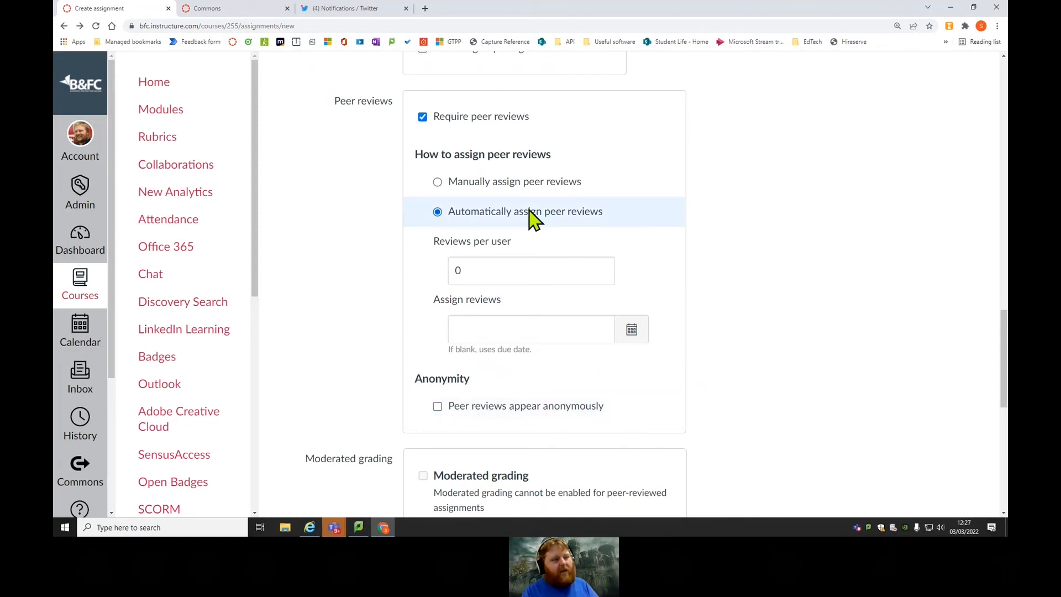
click(437, 183)
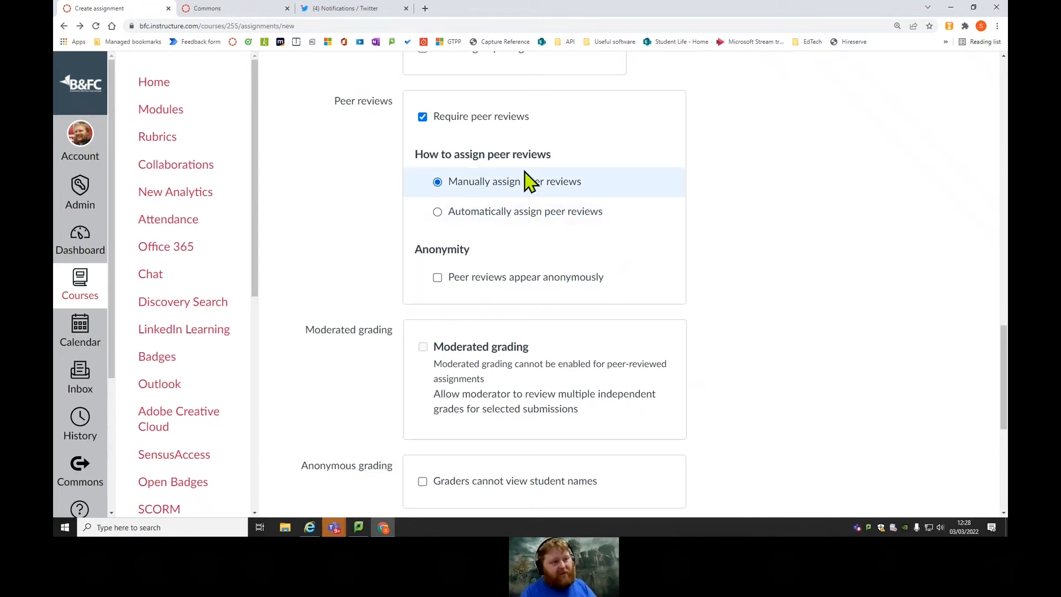
click(425, 117)
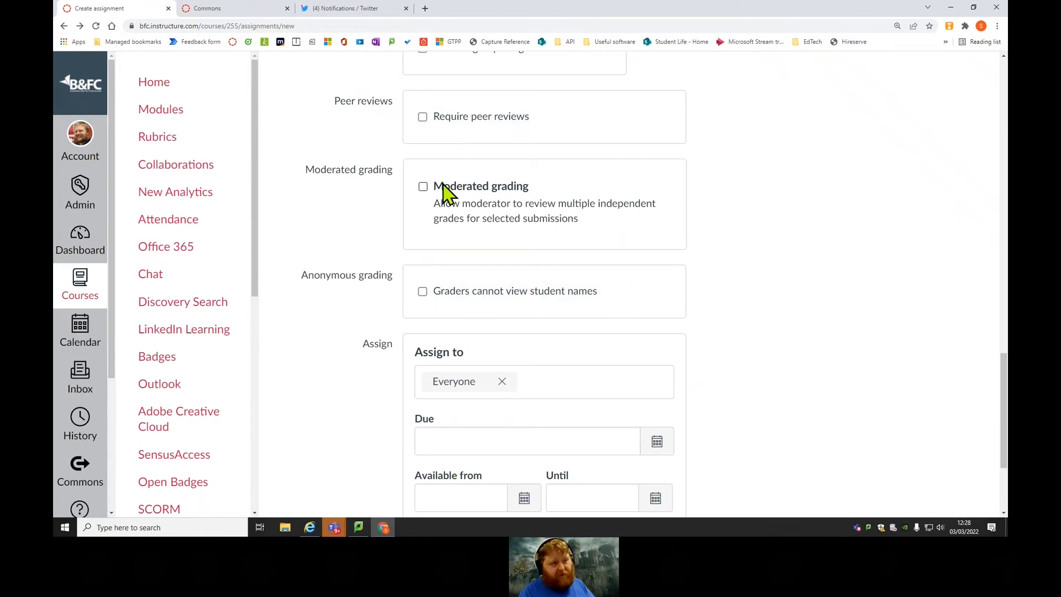
Try moderated grading with a course teacher as the grader who determines the final grade, and turn moderated grading off again.
click(424, 187)
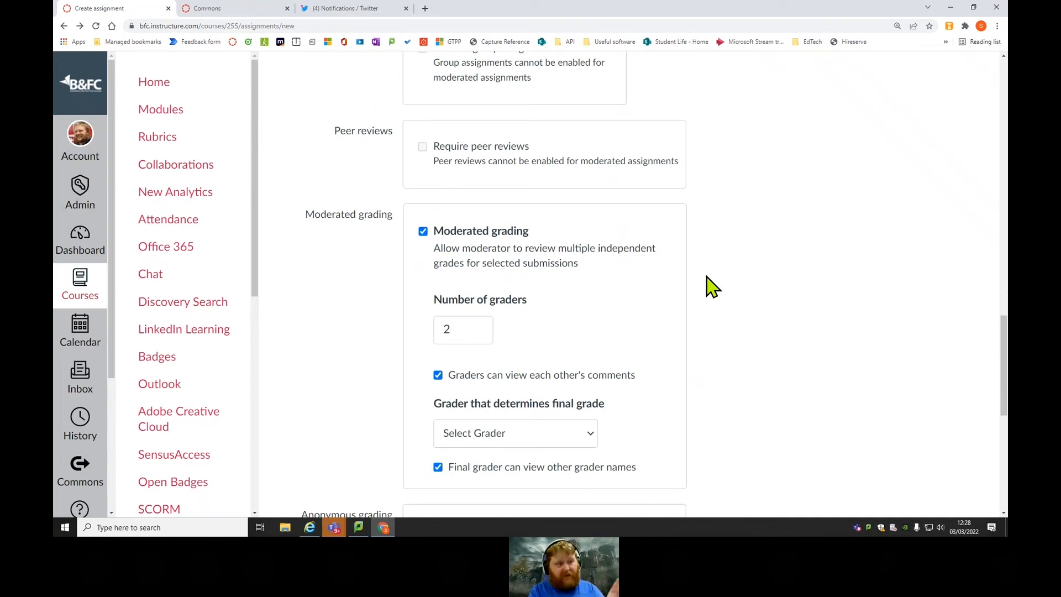
drag(472, 334, 435, 335)
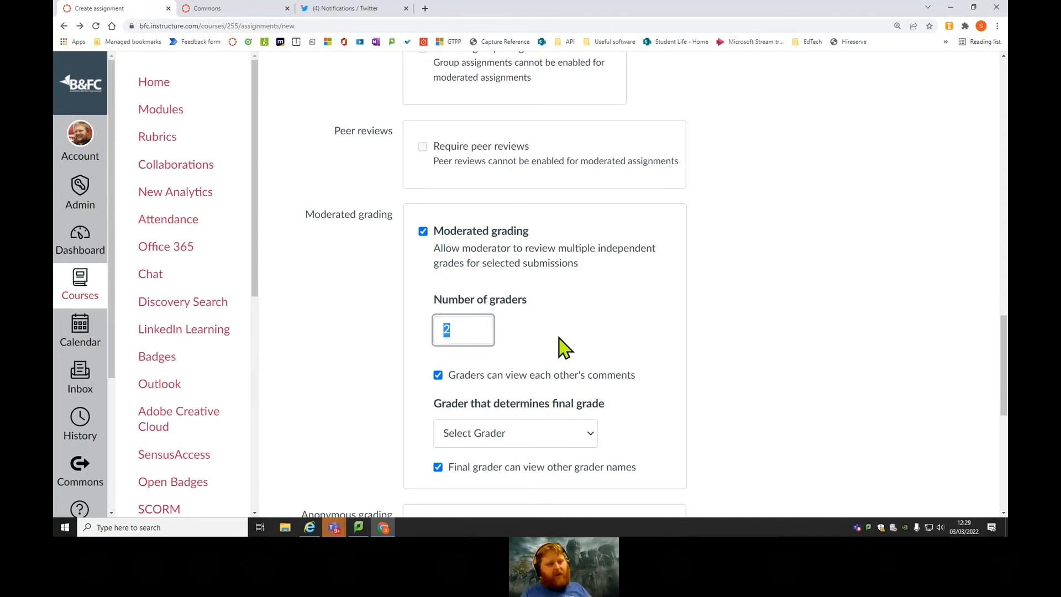
scroll(621, 320, down, 2)
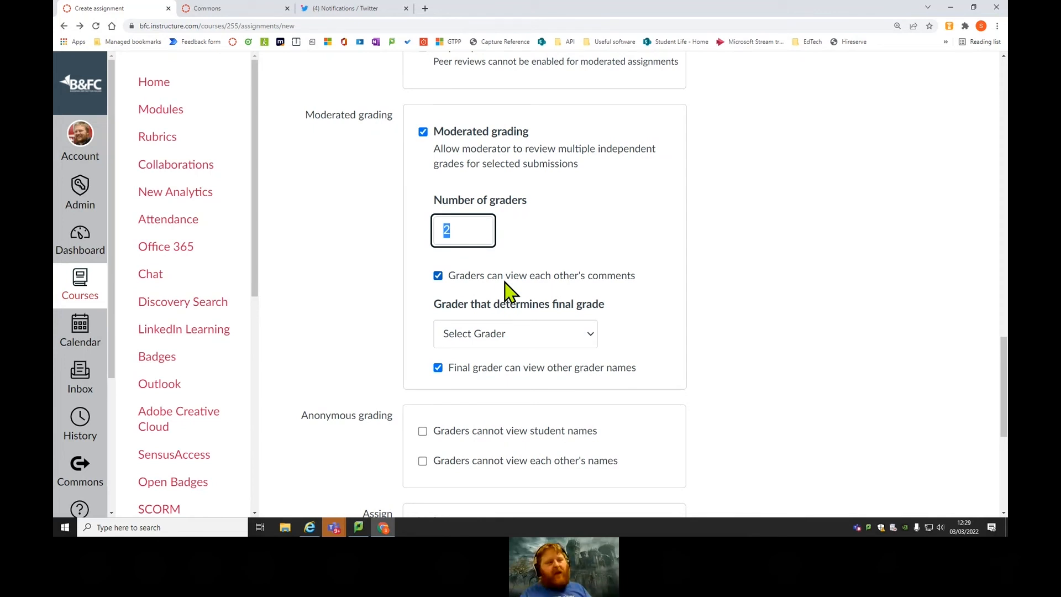
click(559, 342)
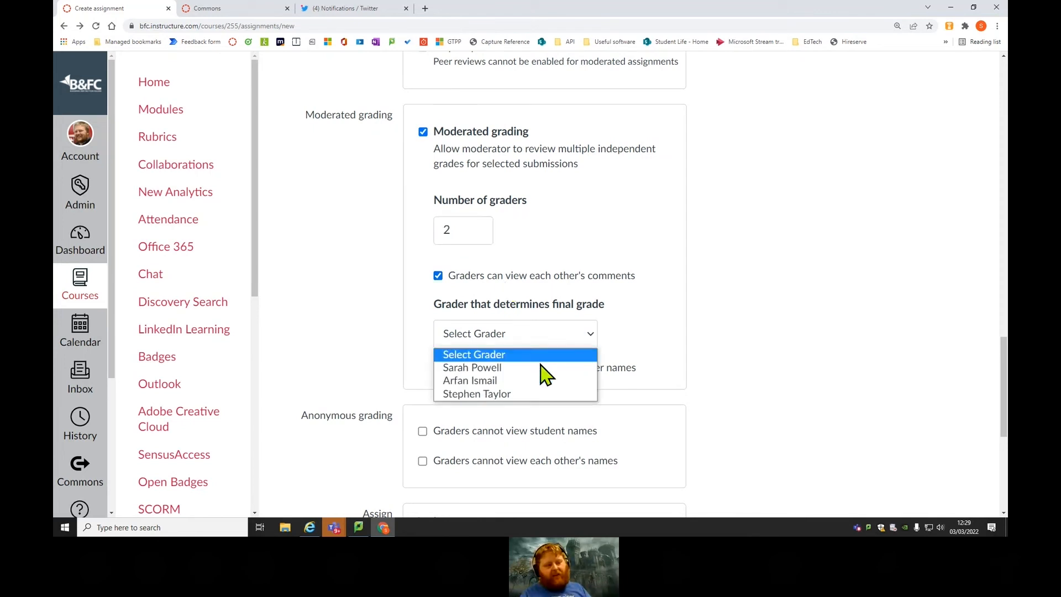
click(528, 394)
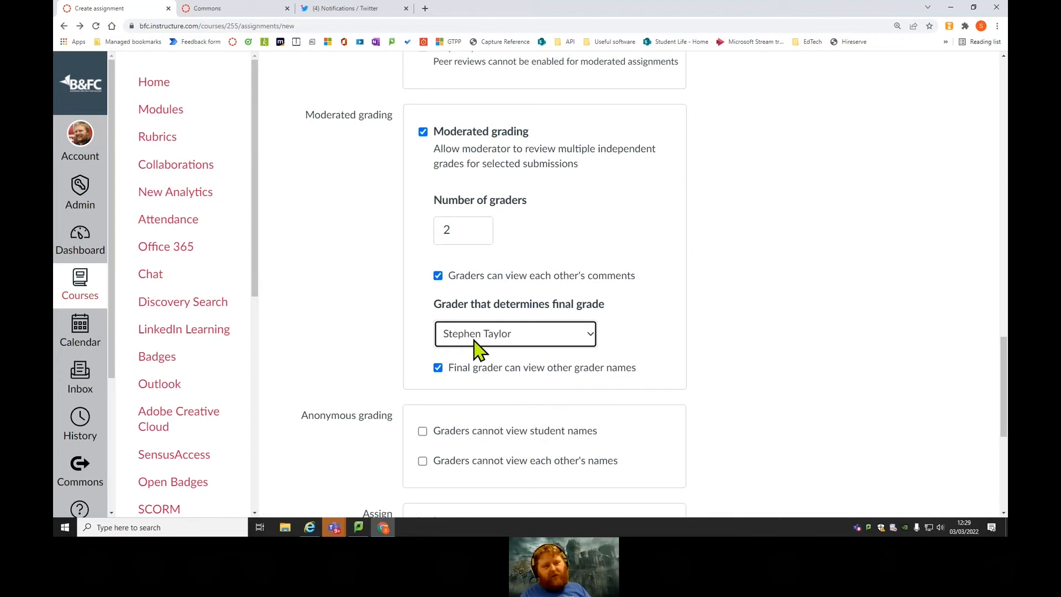
click(722, 340)
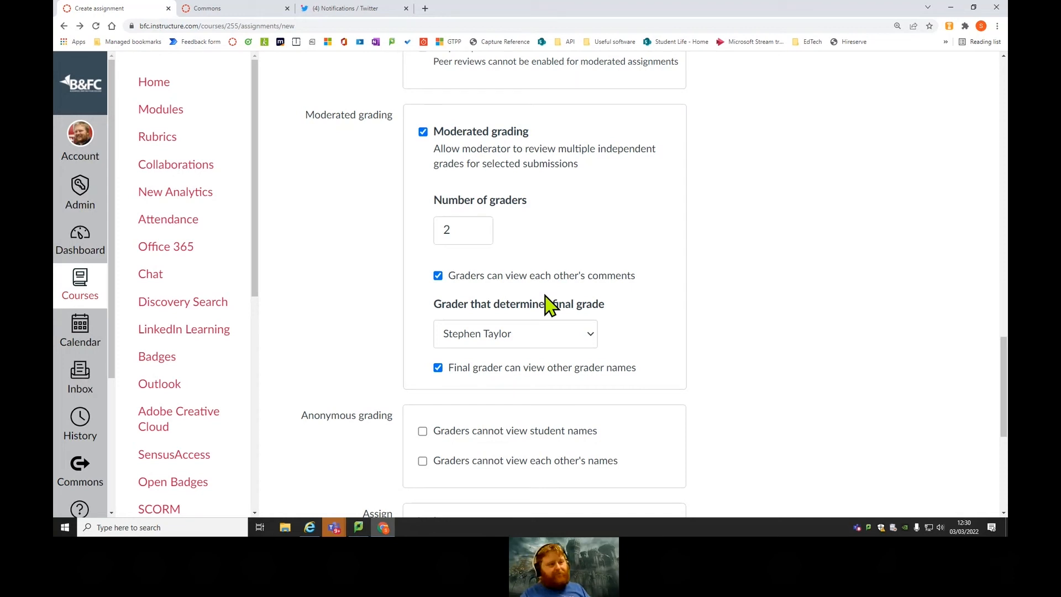
click(423, 133)
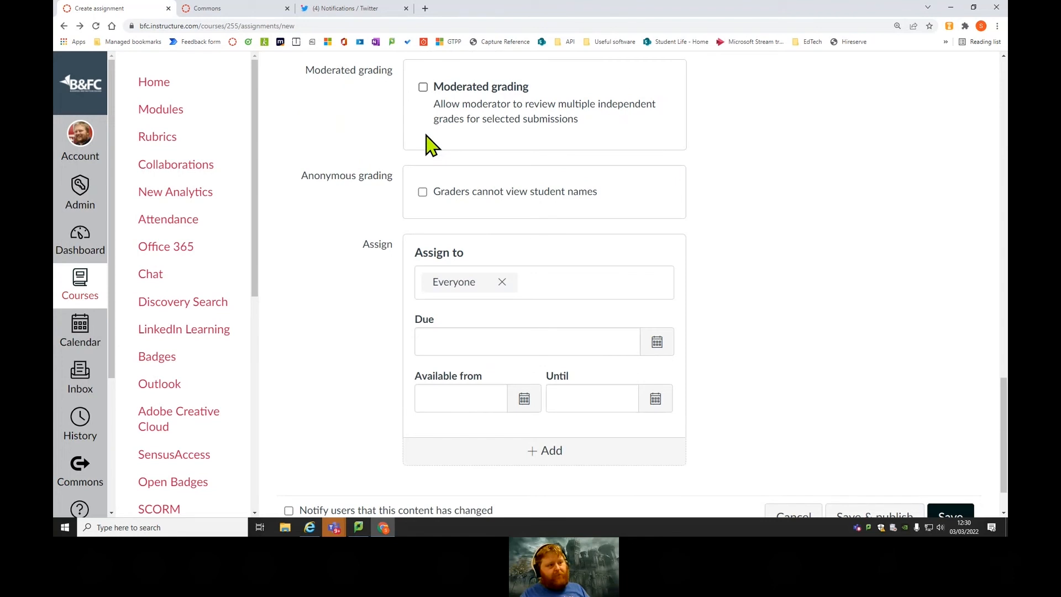
Try the anonymous grading option that hides student names from graders, and turn it off again.
click(435, 202)
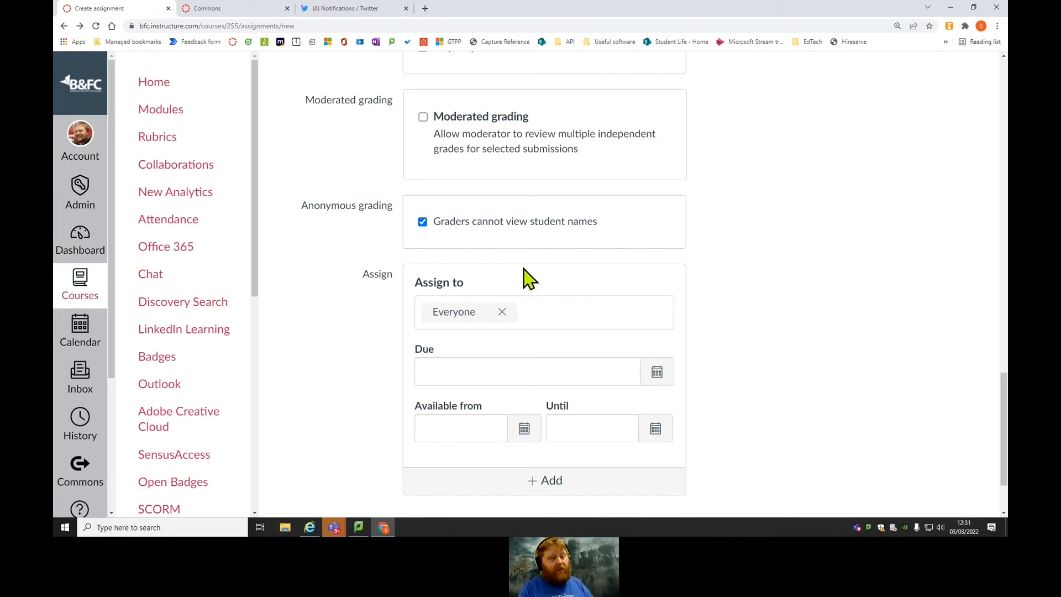
scroll(531, 285, down, 2)
click(423, 127)
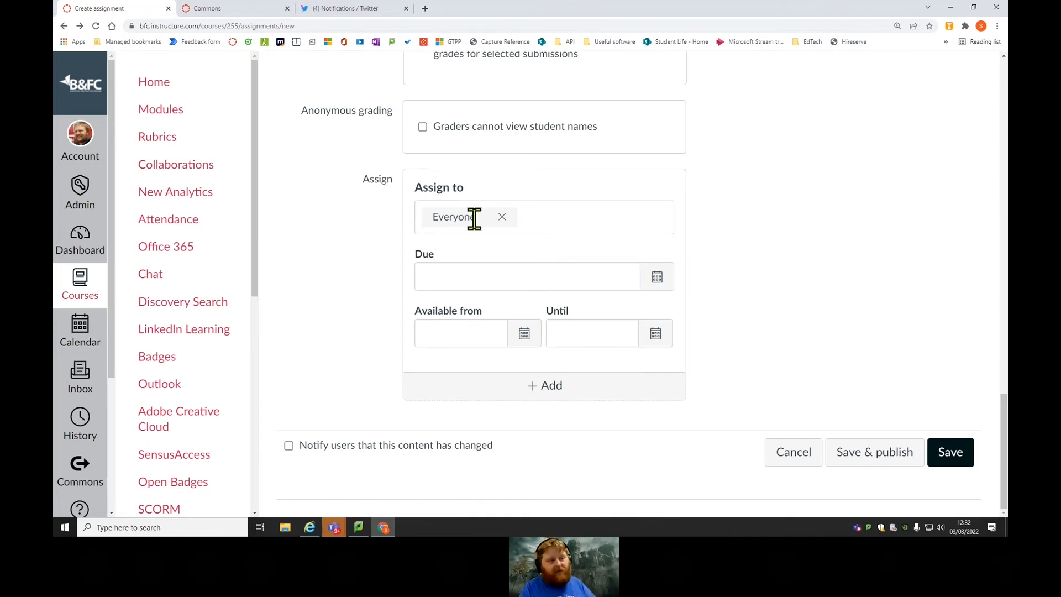
Replace Everyone with the 20/21 Section as the assignee, trying an individual student as an extra assignee and removing them.
click(501, 217)
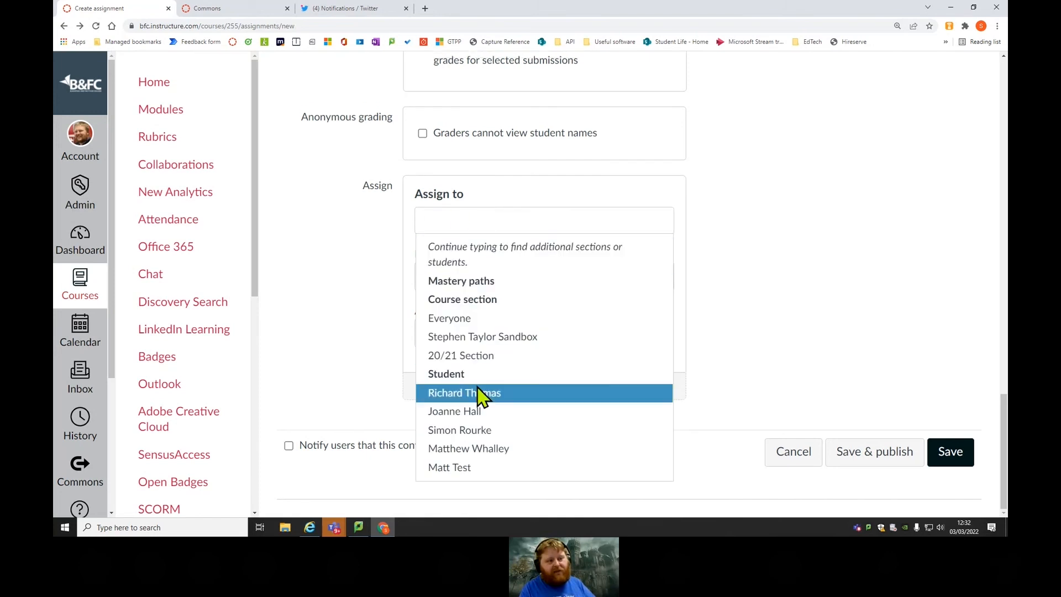
click(467, 356)
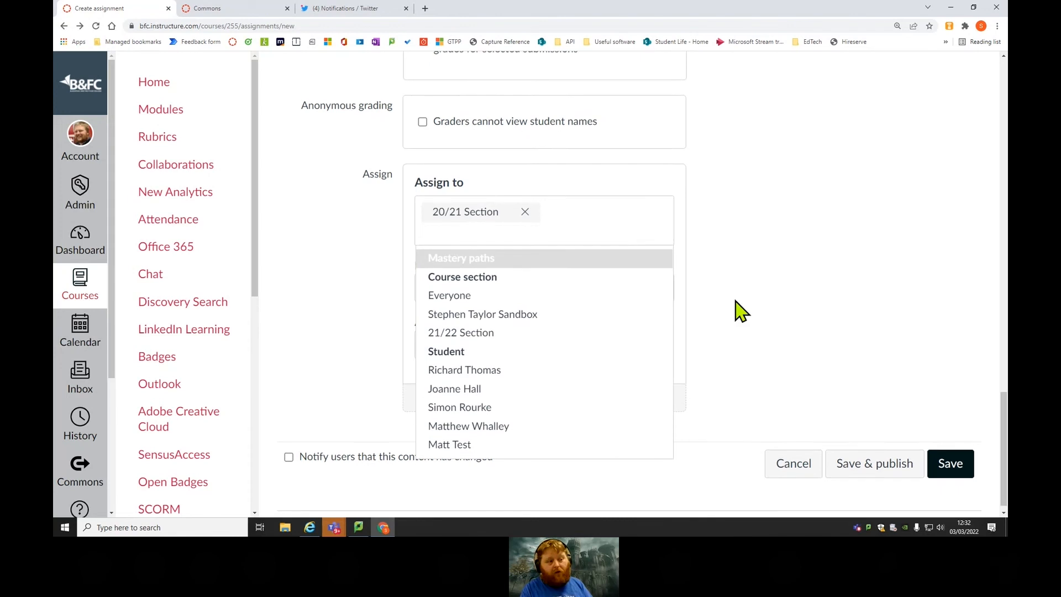
click(498, 365)
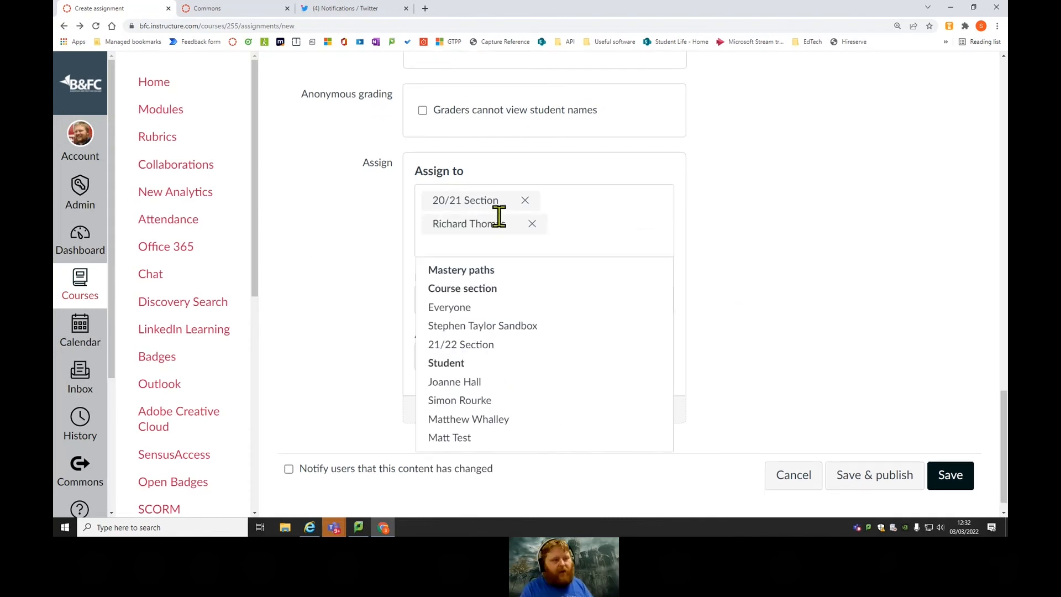
click(531, 224)
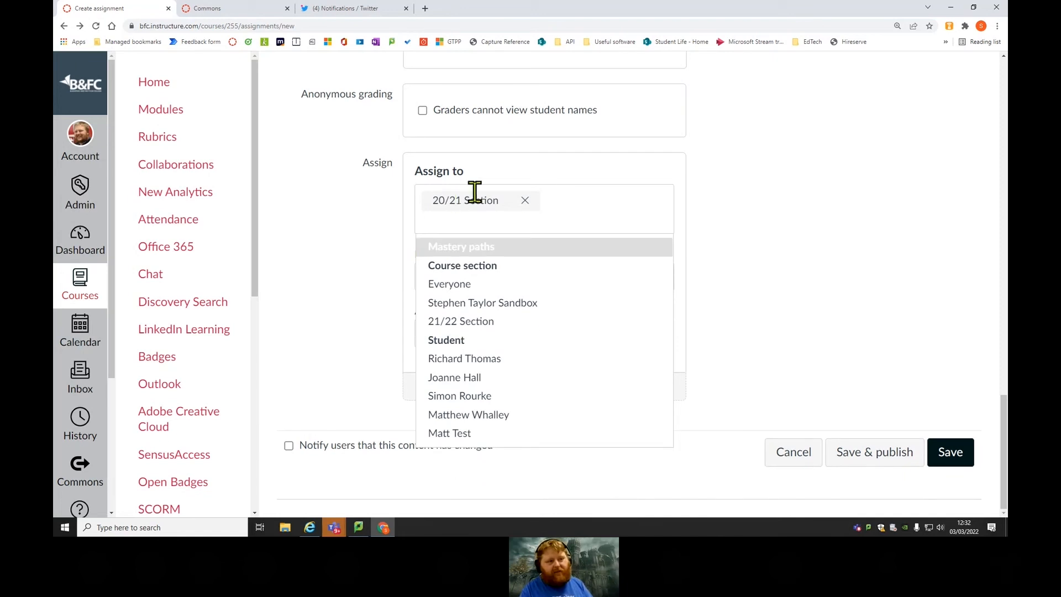
click(735, 210)
Set the 20/21 Section's due date to 11 Mar 2022, 23:59 and its availability start to 3 Mar 2022.
click(656, 278)
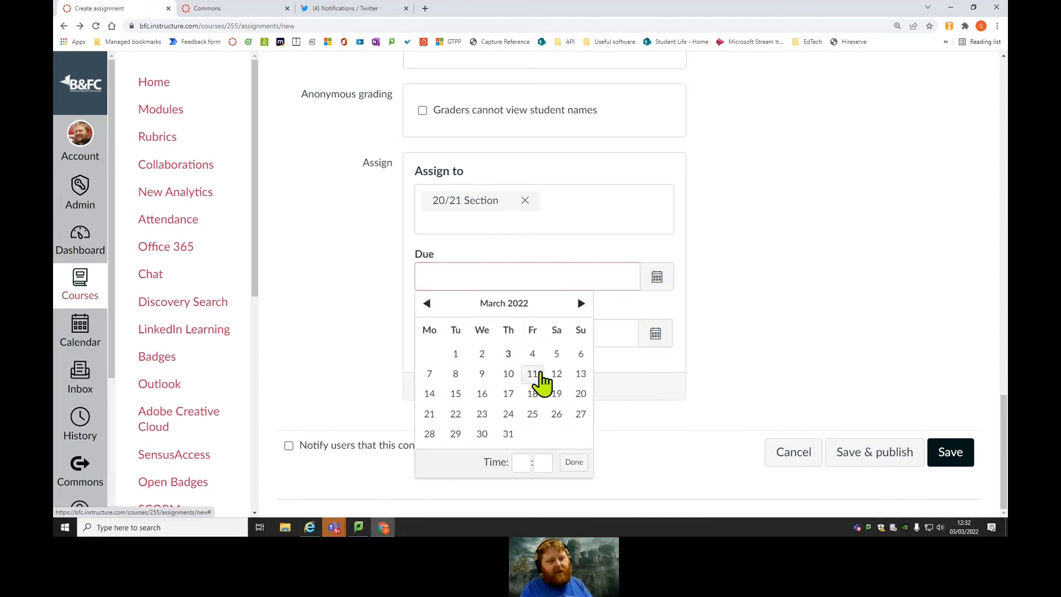
click(532, 375)
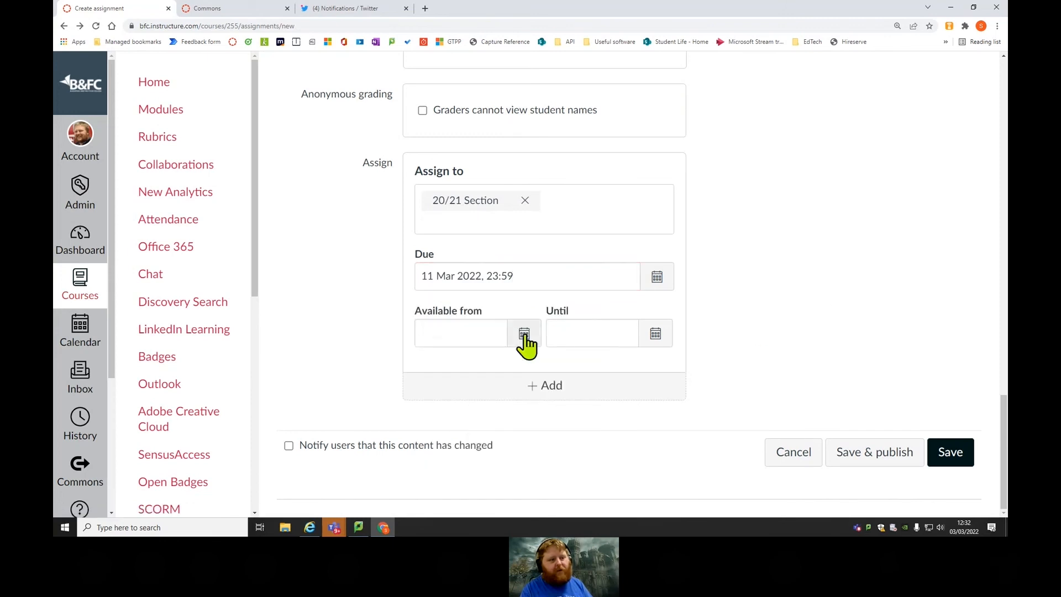
click(524, 336)
click(508, 195)
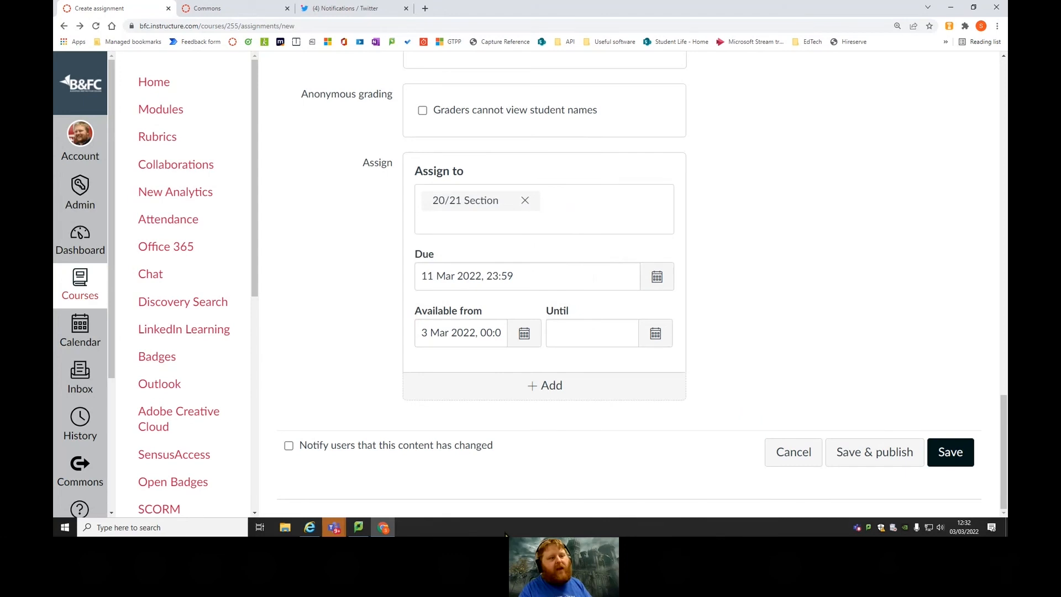
Add a second set of assignment dates and assign it to the first student in the course list.
click(582, 399)
scroll(699, 423, down, 3)
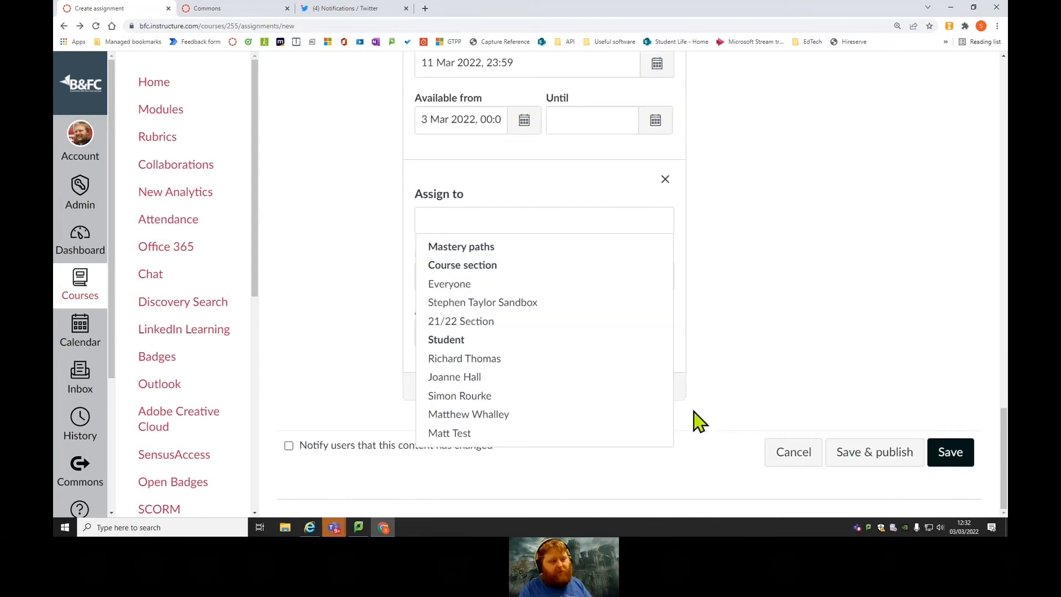
click(487, 360)
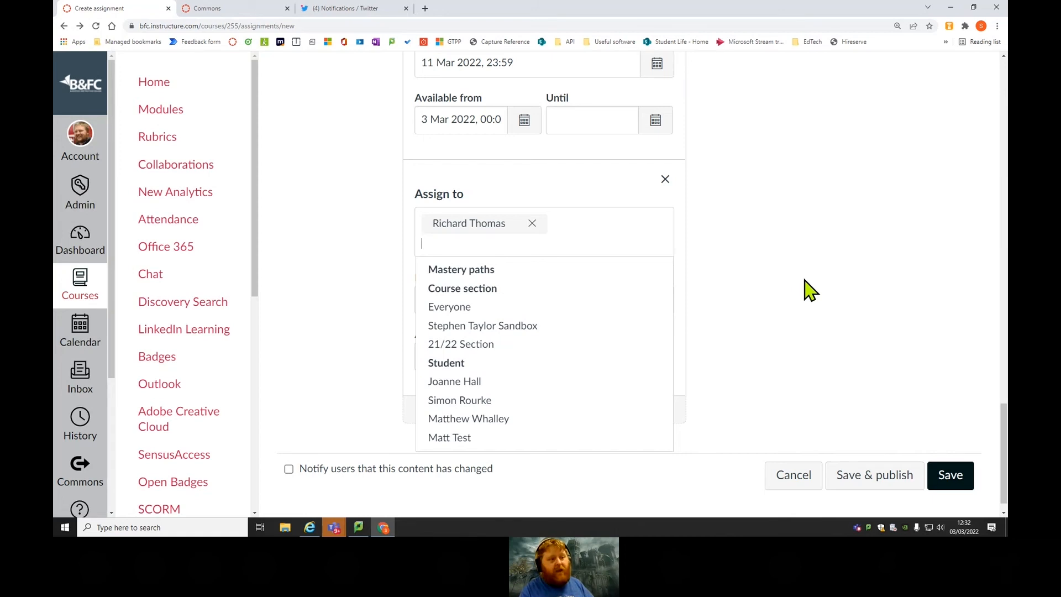
click(807, 290)
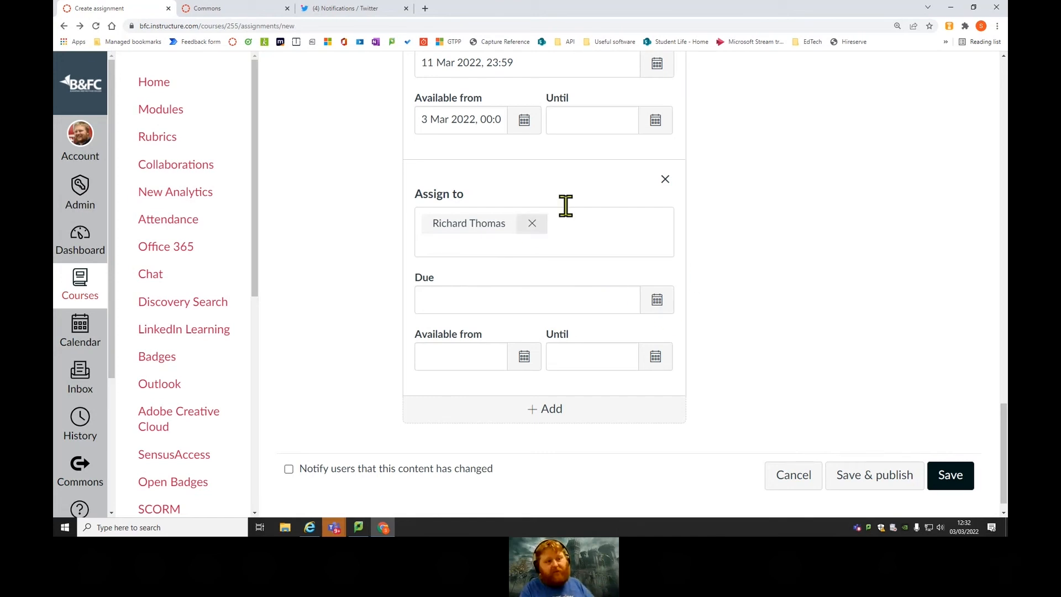
Set the student's due date to 18 Mar 2022, 23:59 and availability start to 3 Mar 2022.
click(657, 303)
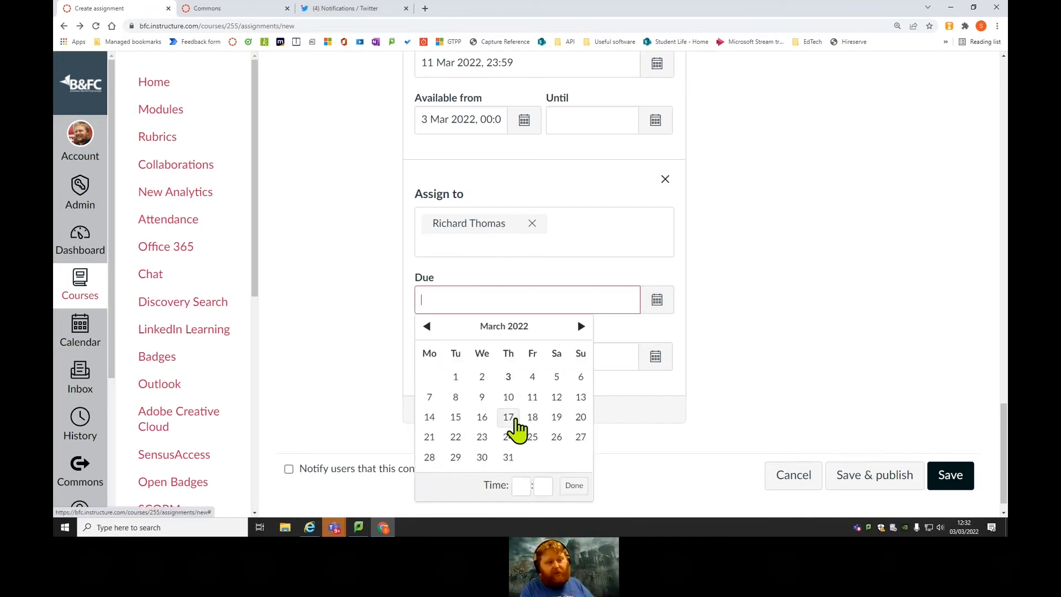
click(517, 419)
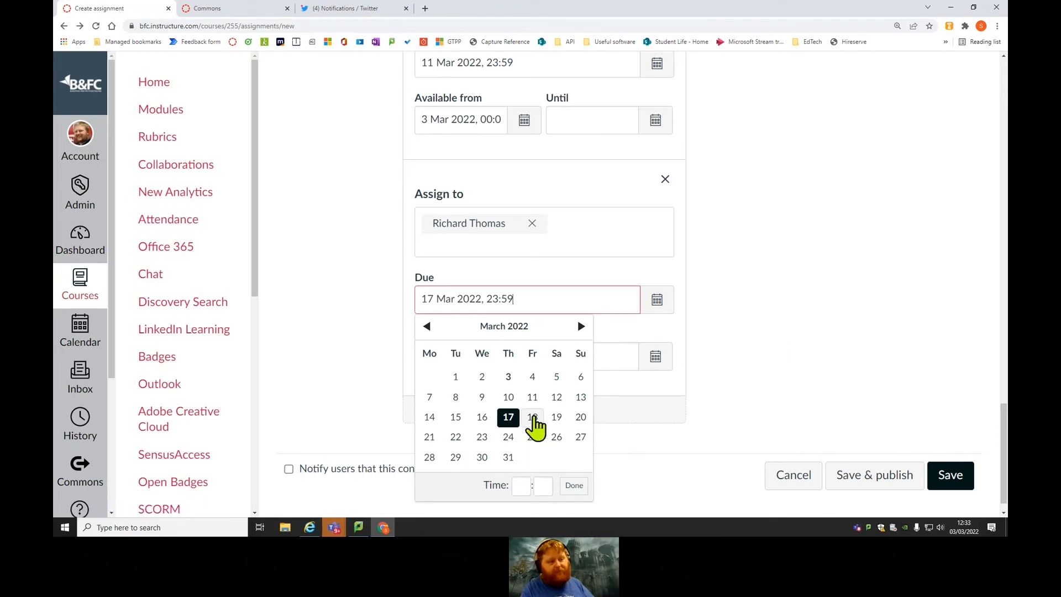
click(533, 420)
click(721, 370)
click(524, 356)
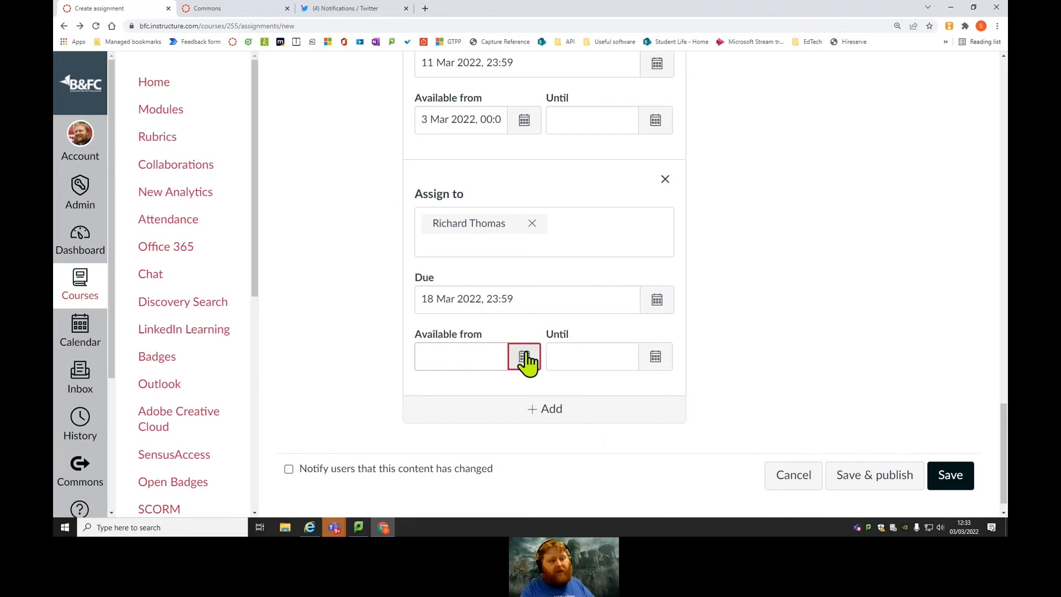
click(508, 226)
click(796, 372)
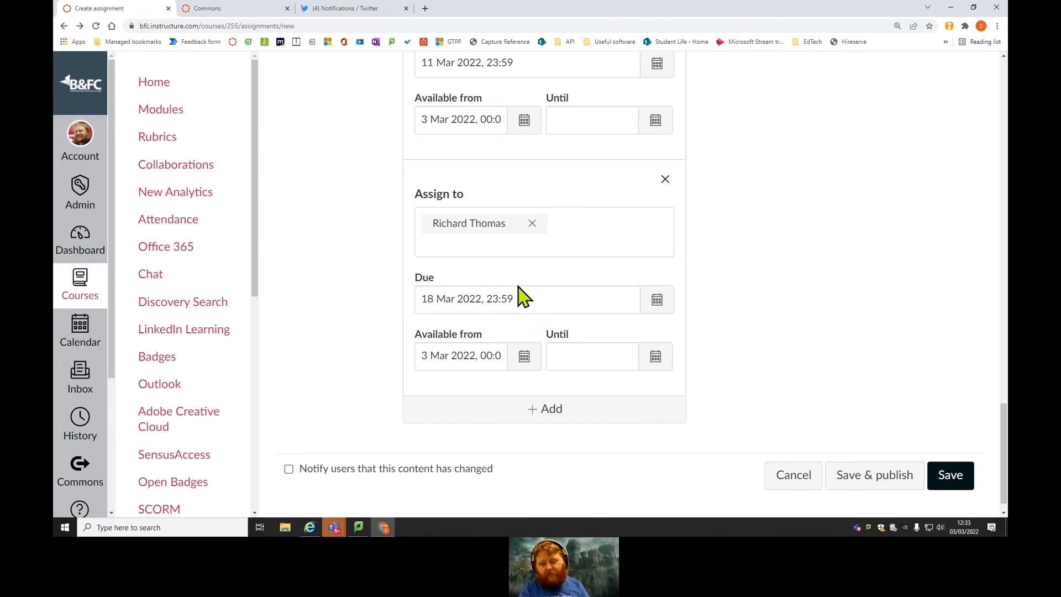
Replace the individual student in the second set of dates with the teacher's Sandbox course section.
scroll(553, 276, up, 4)
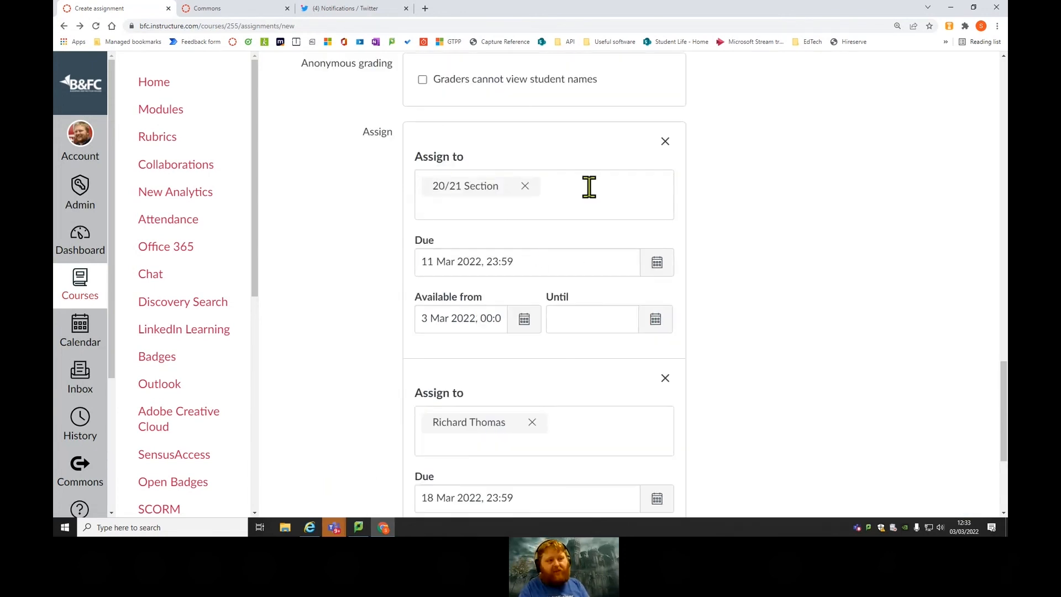
scroll(608, 332, down, 2)
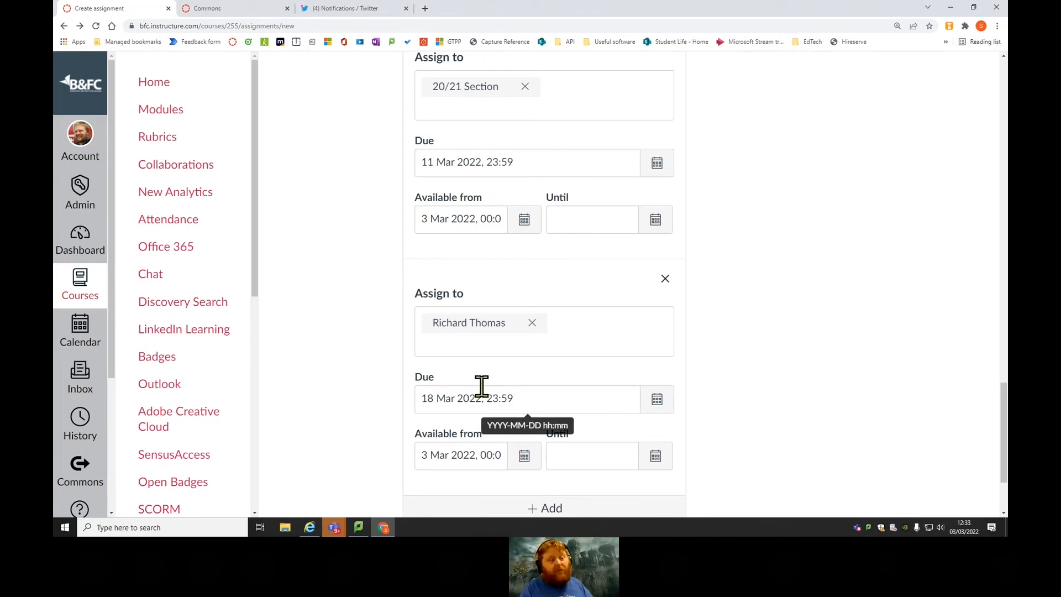
click(531, 322)
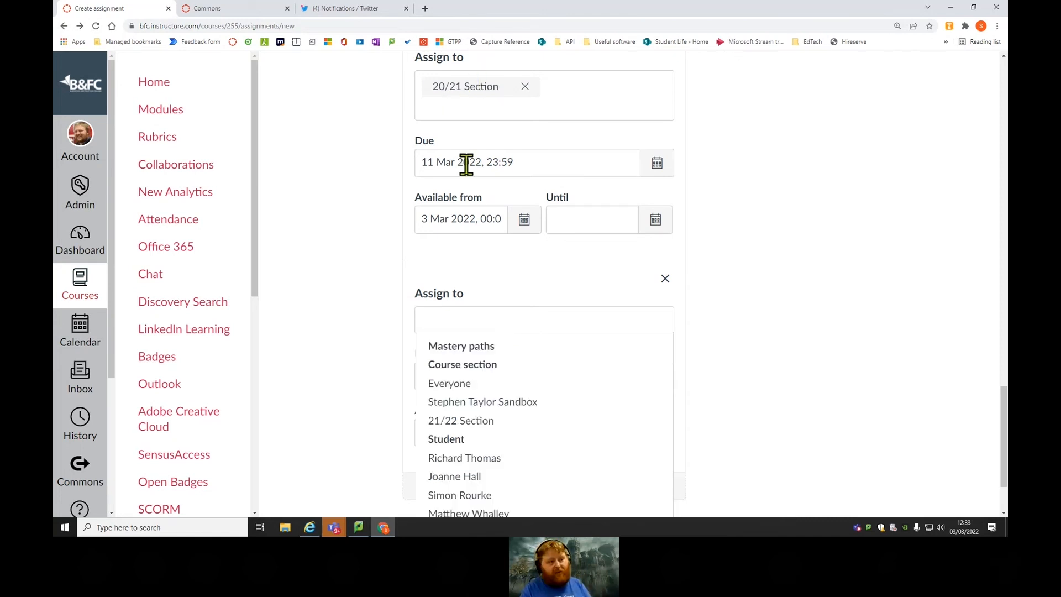
click(482, 405)
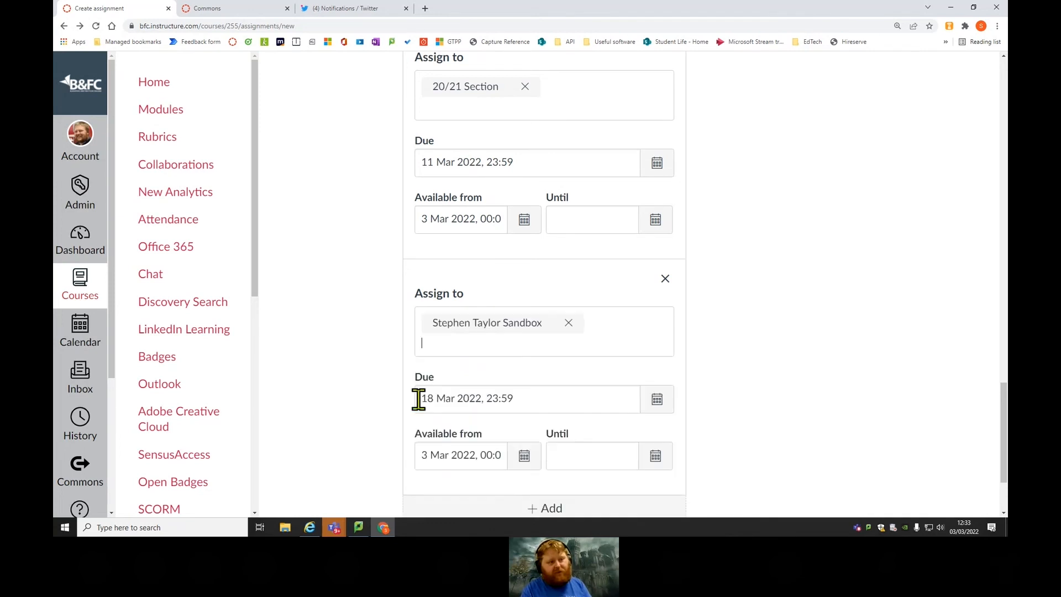
click(763, 329)
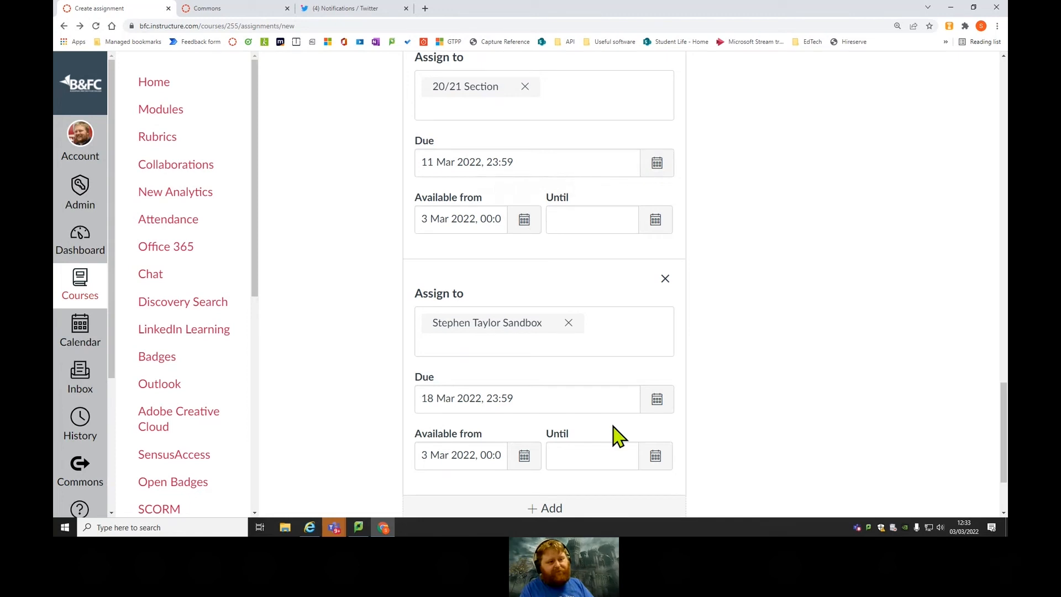
Set the Sandbox section's availability start to 4 Mar 2022 and its due date to 12 Mar 2022, 23:59.
click(524, 456)
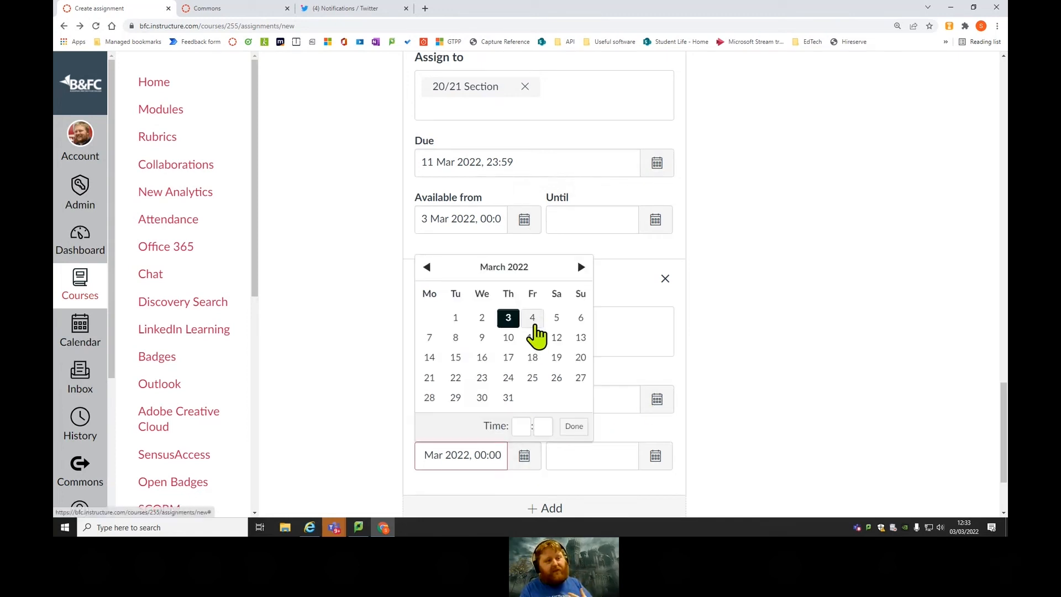
click(532, 318)
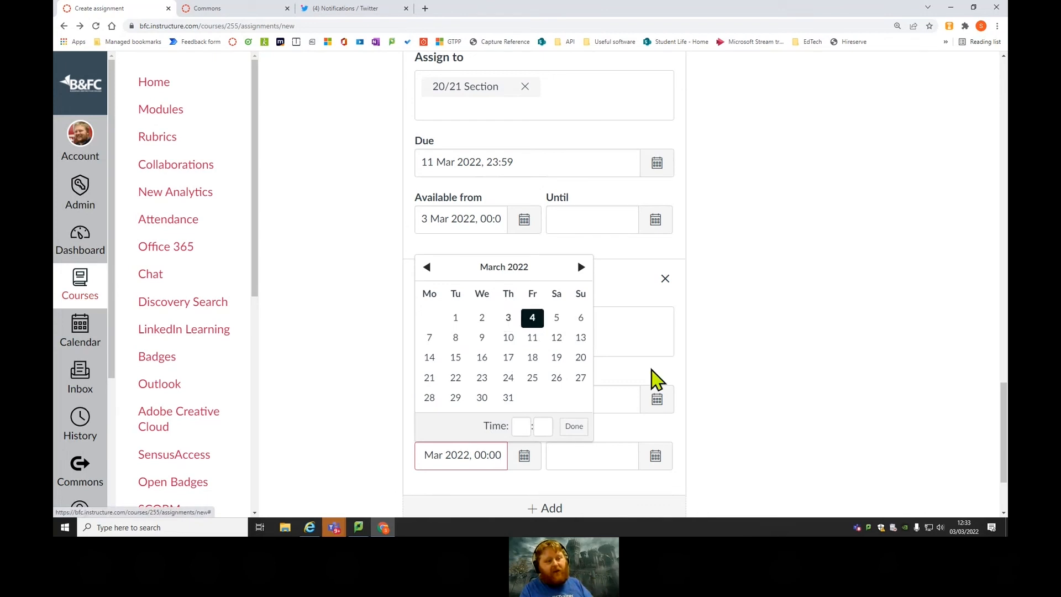
click(660, 407)
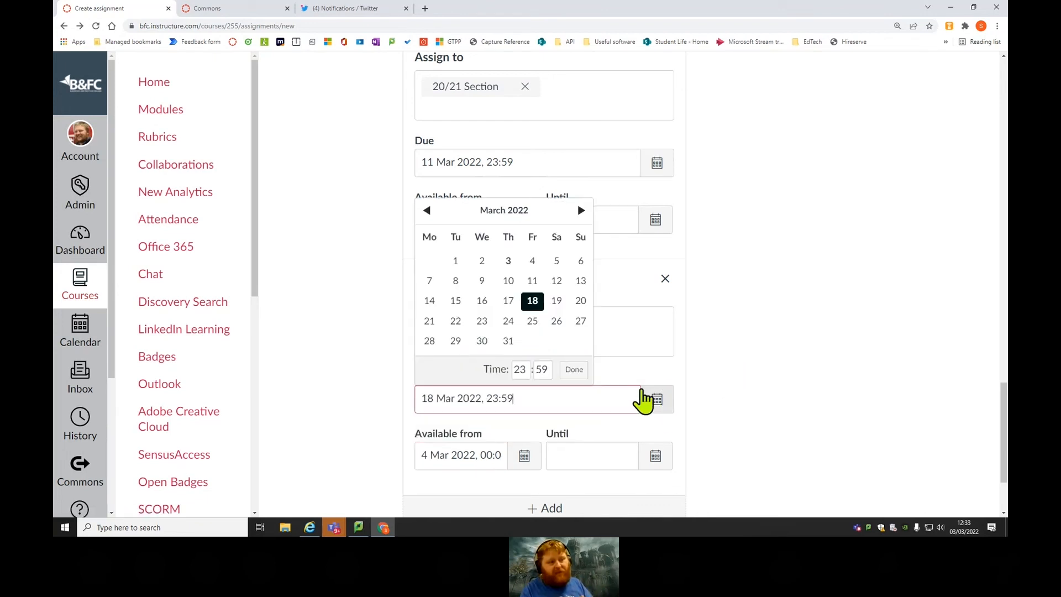
click(557, 282)
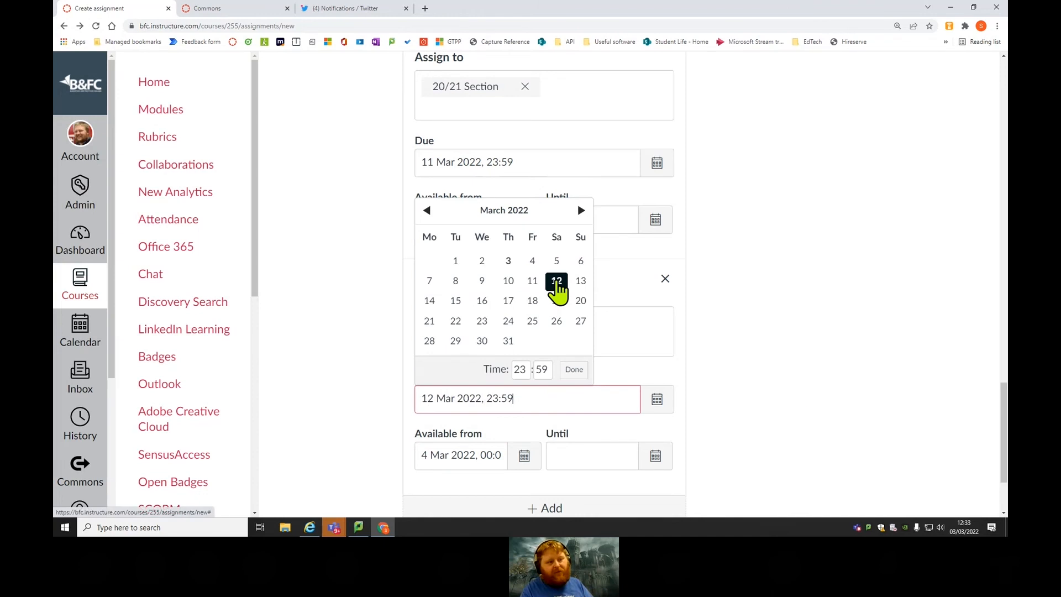
click(793, 389)
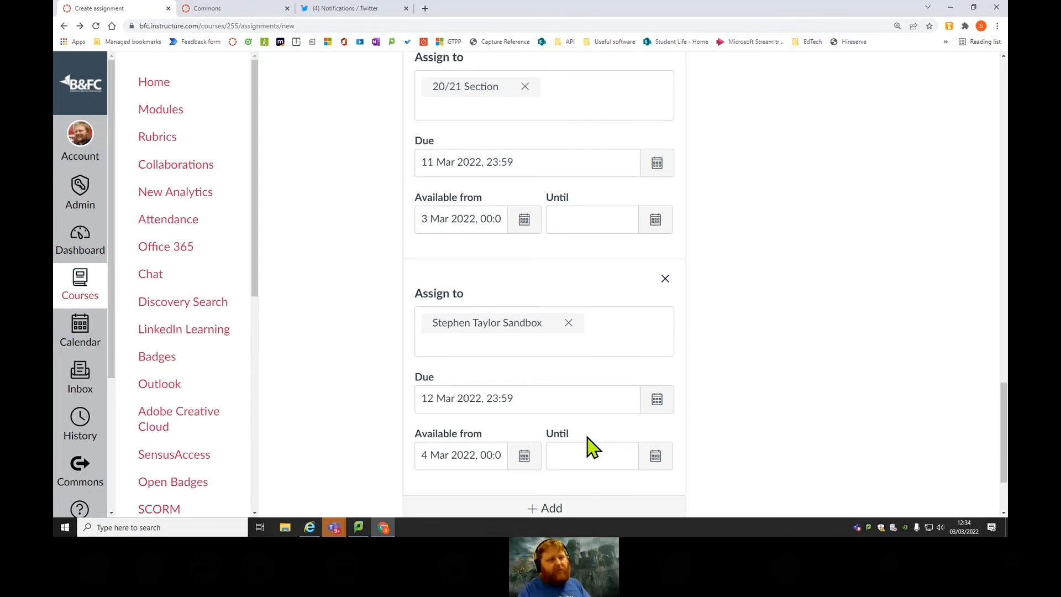
Save the assignment without publishing it, continuing without assigning the 21/22 Section.
scroll(827, 221, down, 3)
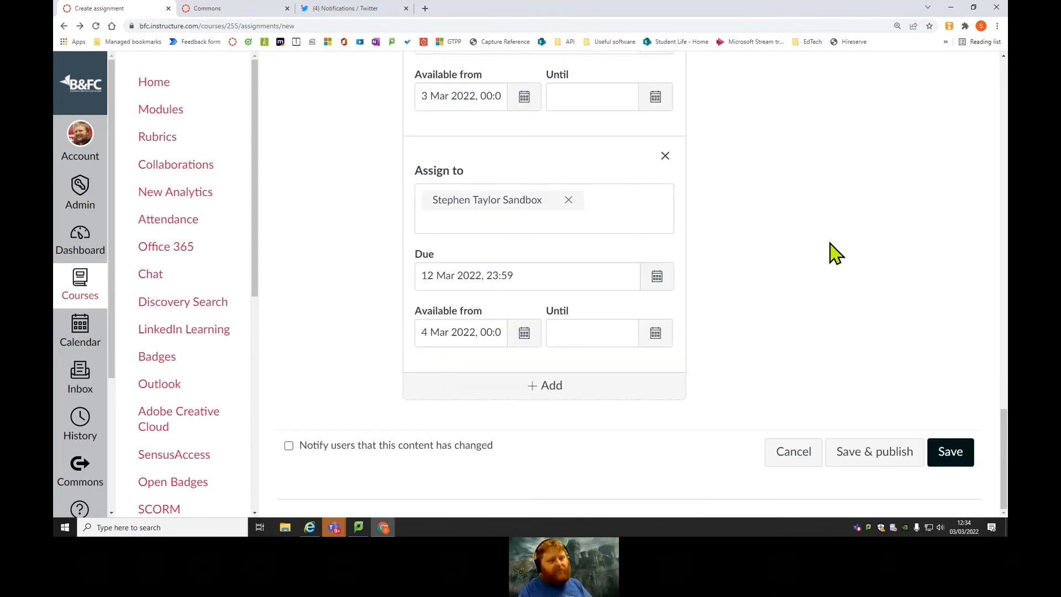
click(954, 455)
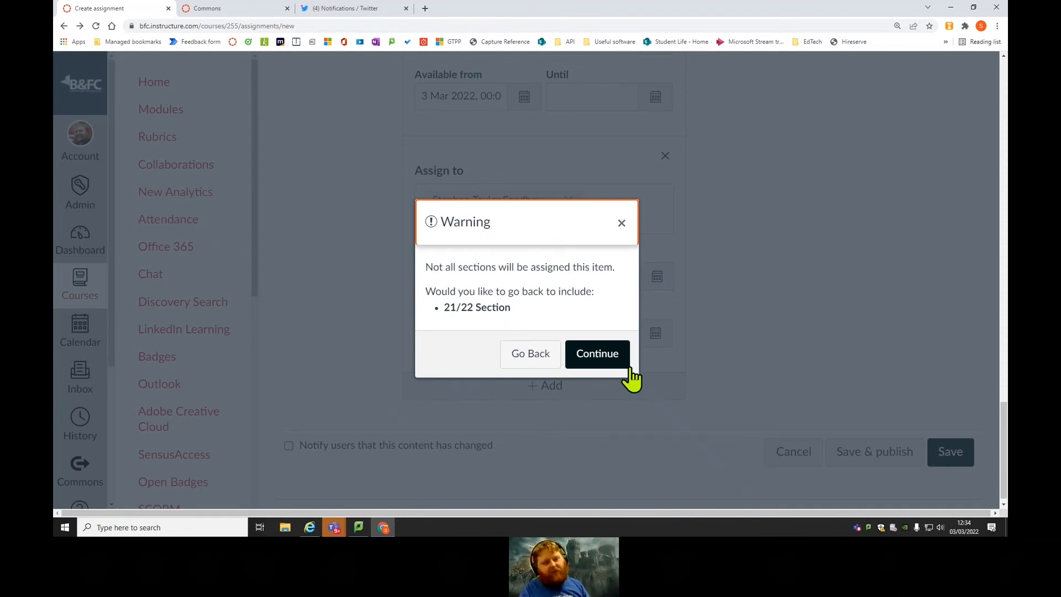
click(619, 376)
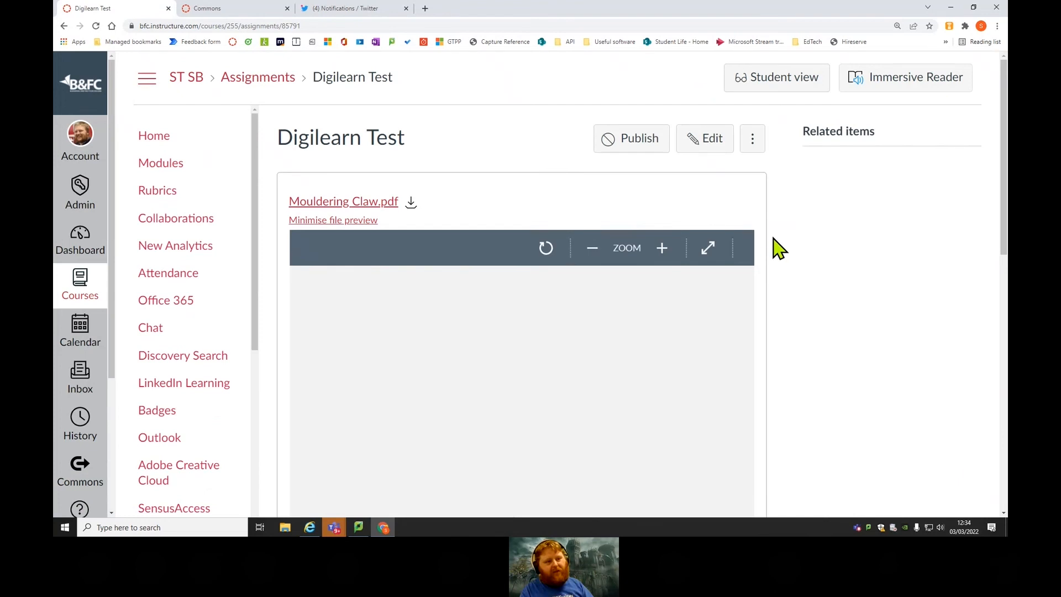
Start a new rubric for the saved assignment and delete its default criterion.
scroll(698, 312, down, 5)
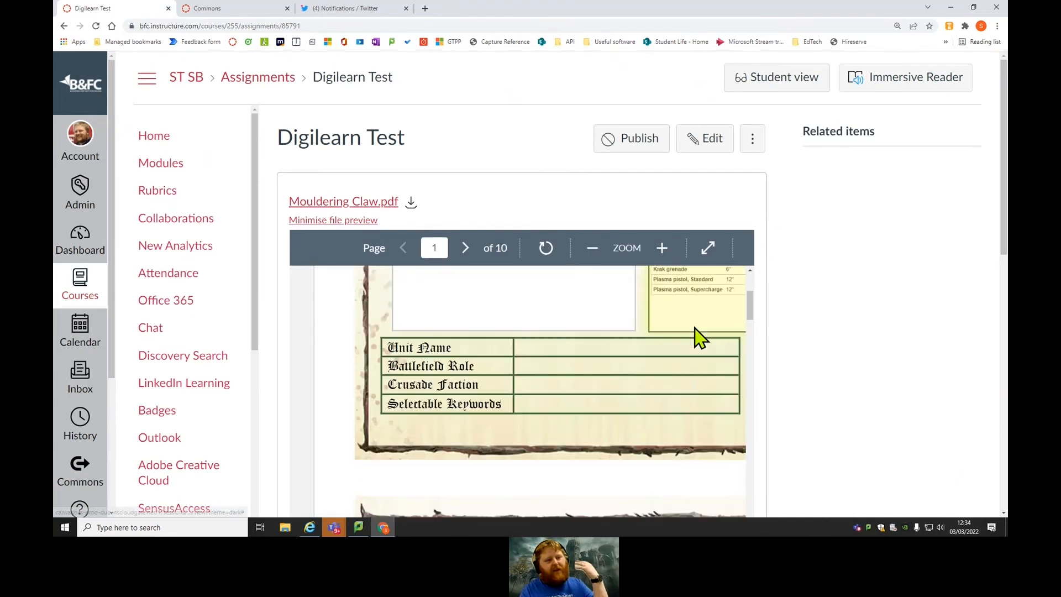
scroll(669, 369, down, 15)
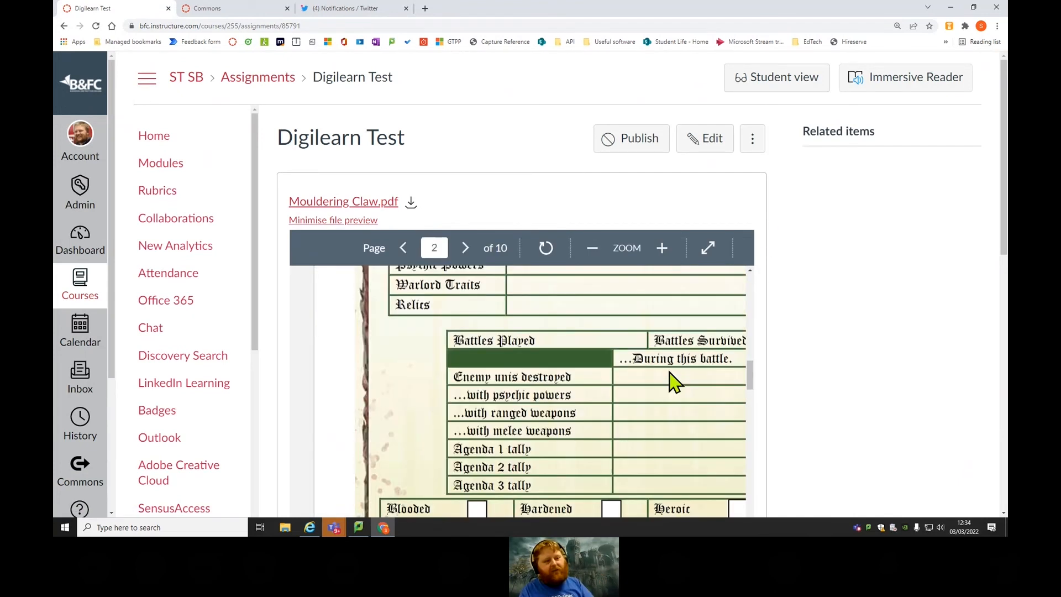
scroll(685, 378, down, 5)
scroll(824, 319, down, 5)
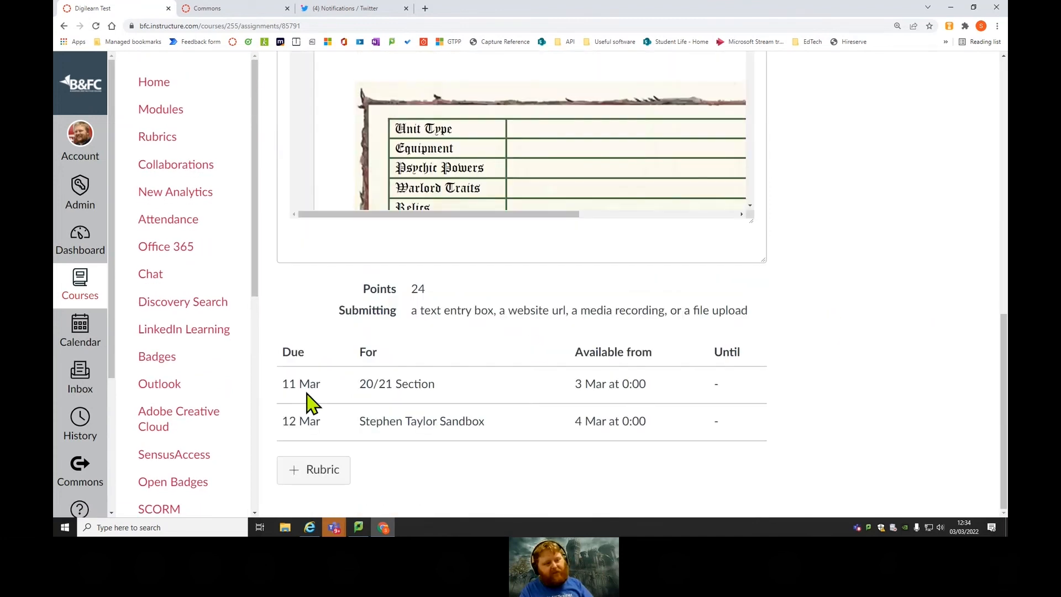
mouse_move(327, 387)
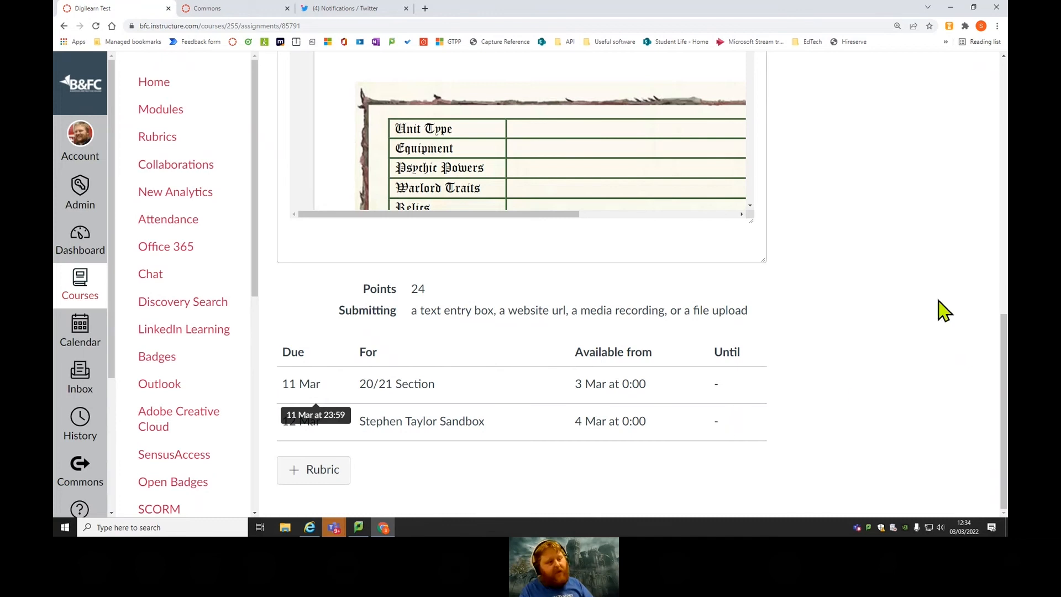
click(327, 469)
scroll(902, 296, down, 5)
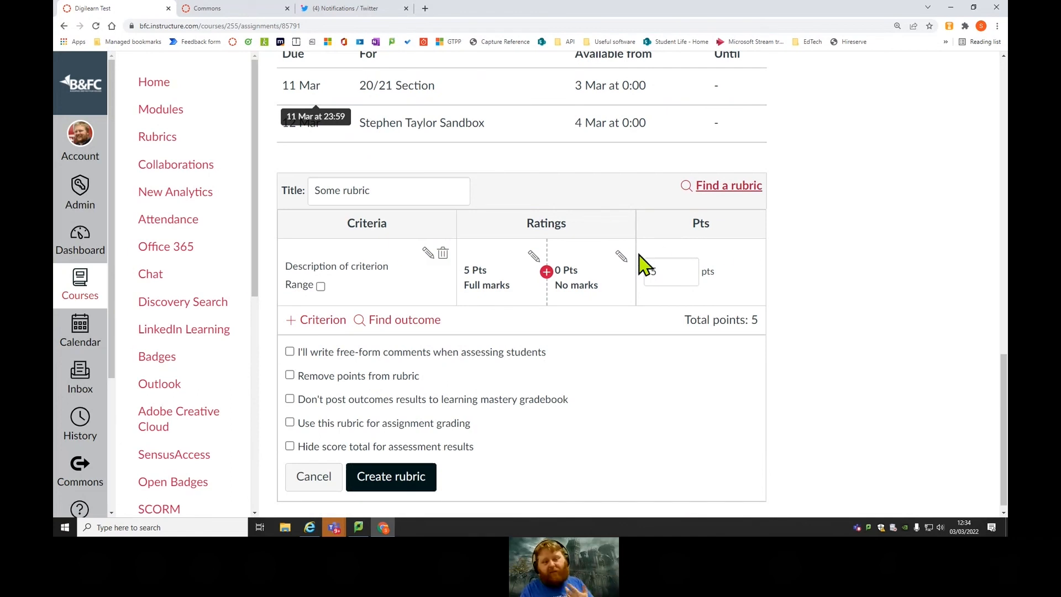
click(442, 258)
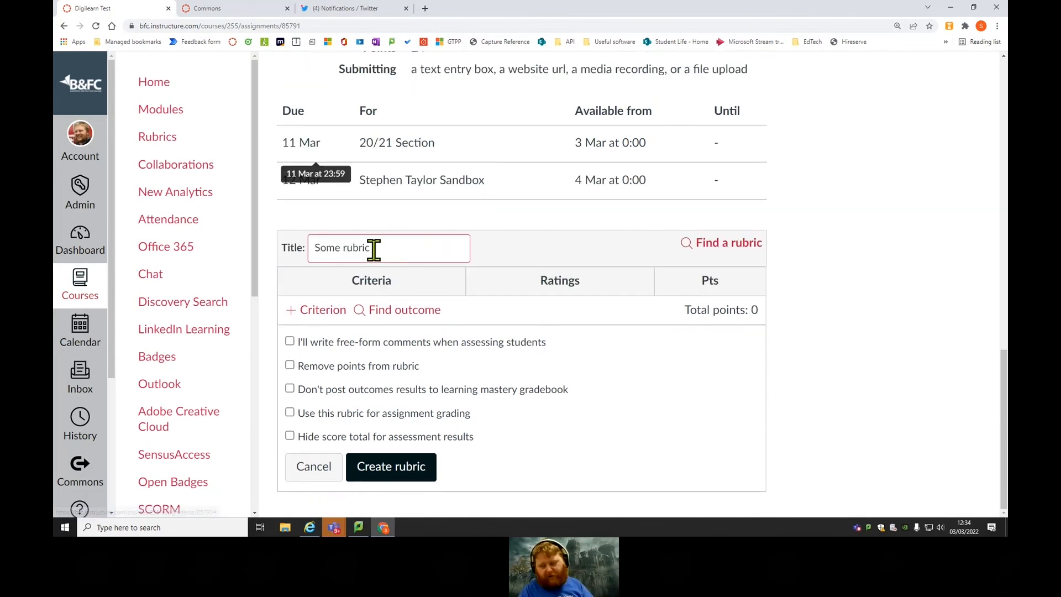
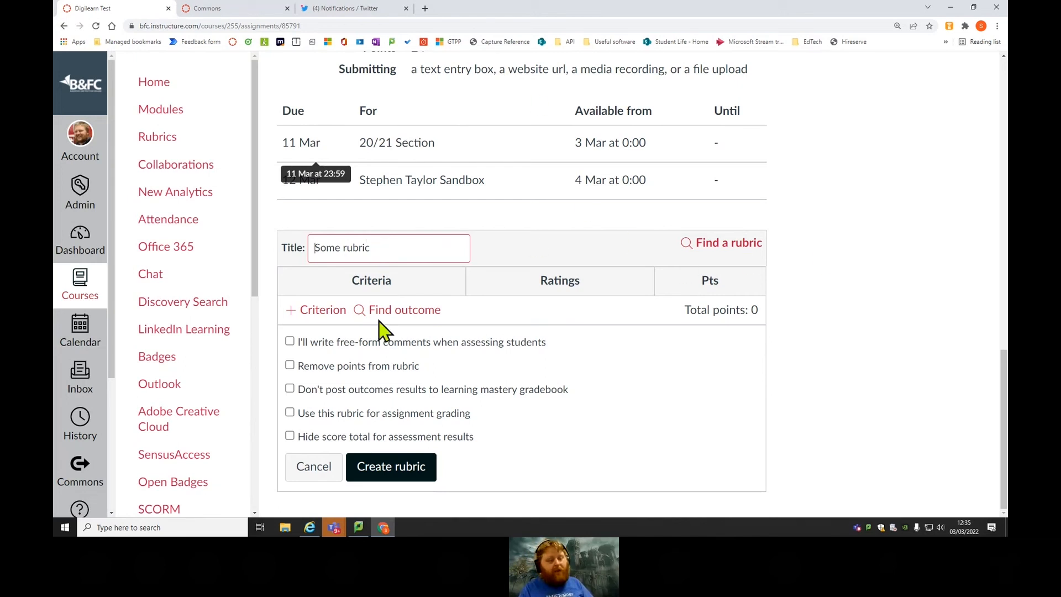
Find the existing B&FC and Lancaster Rubric under Blackpool and the Fylde College and attach it to the assignment.
click(719, 243)
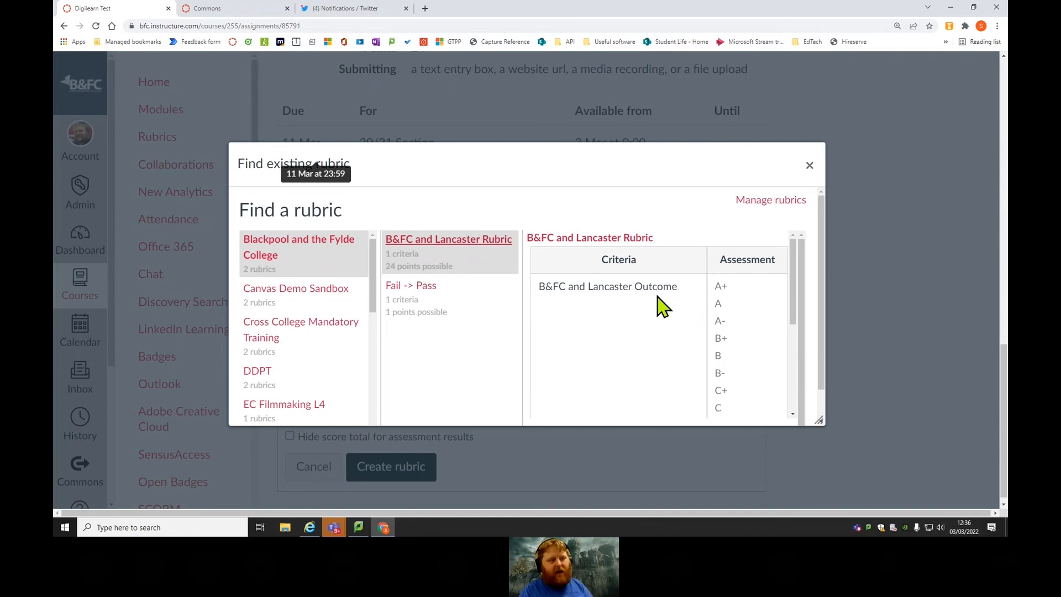
scroll(727, 301, down, 4)
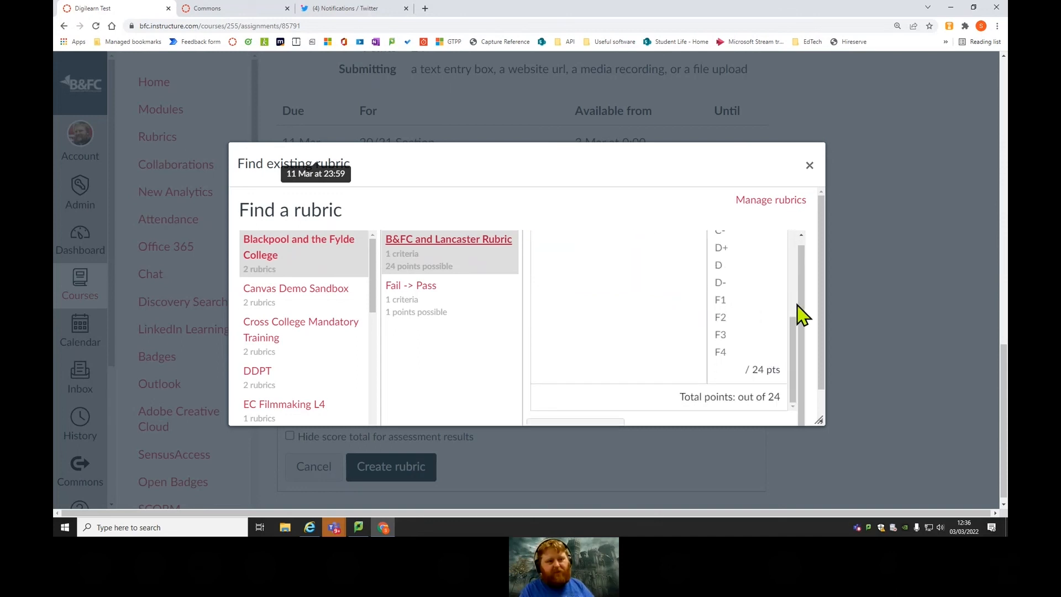
scroll(800, 318, down, 1)
click(581, 405)
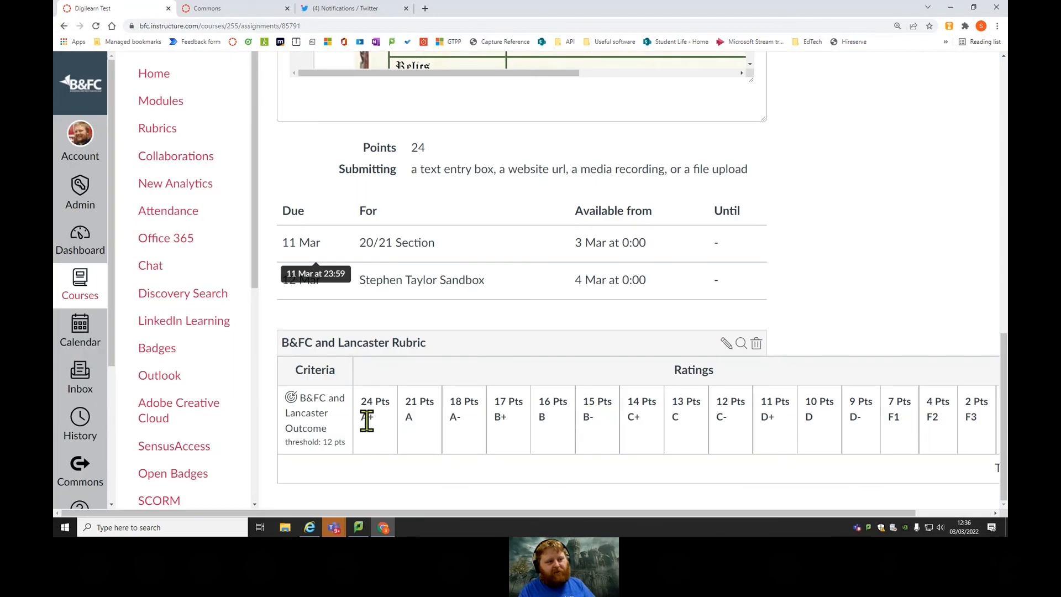
Delete the B&FC and Lancaster Rubric from the assignment.
drag(341, 513, 425, 513)
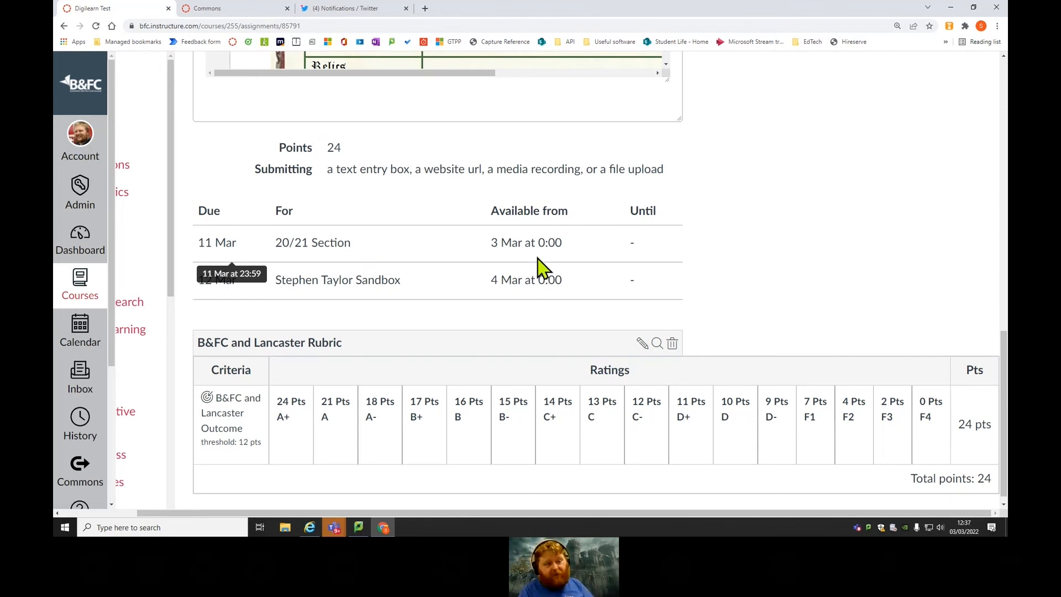
scroll(453, 415, down, 1)
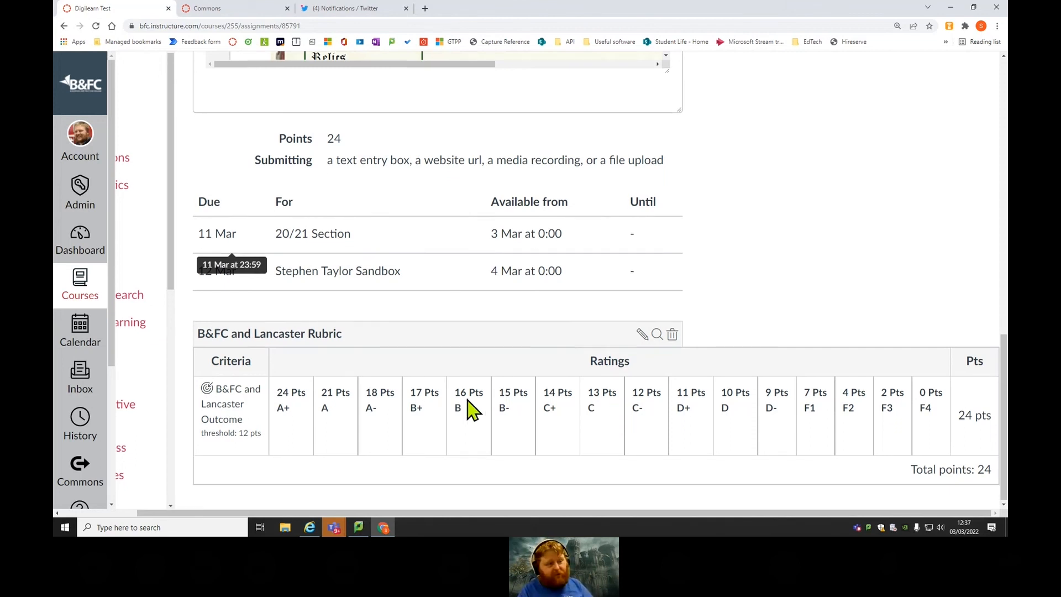
click(671, 334)
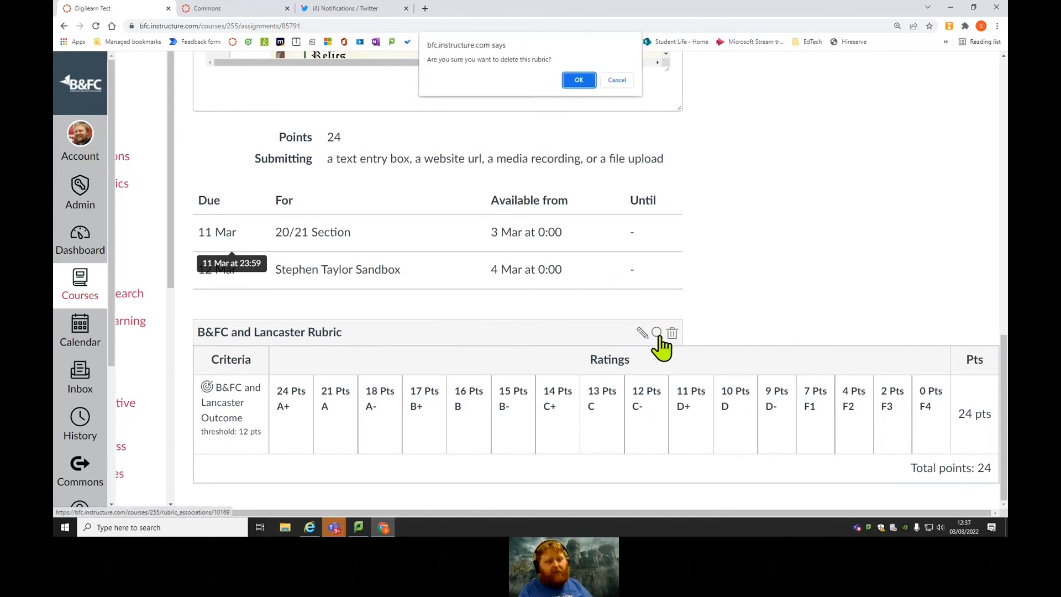
click(576, 83)
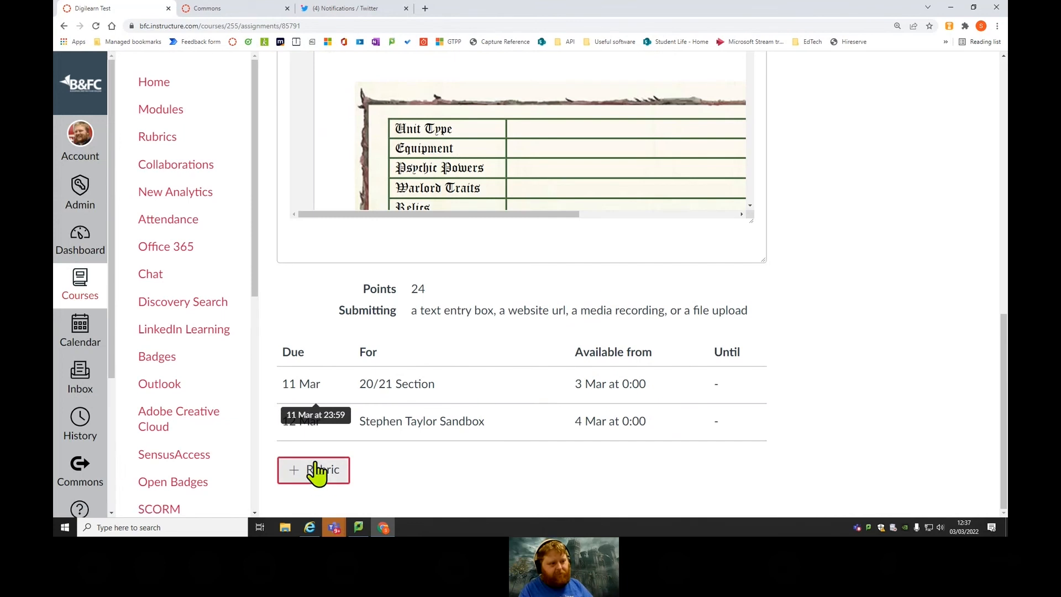
Start a new rubric for the assignment and title it "Test Rubric".
scroll(585, 307, down, 5)
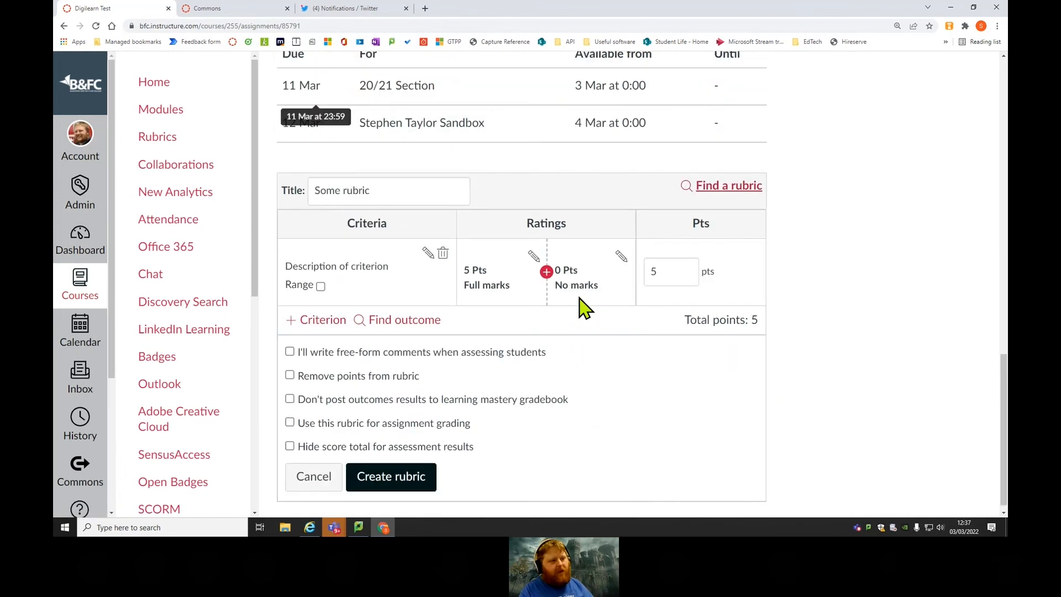
click(396, 197)
drag(396, 197, 347, 189)
text(Test)
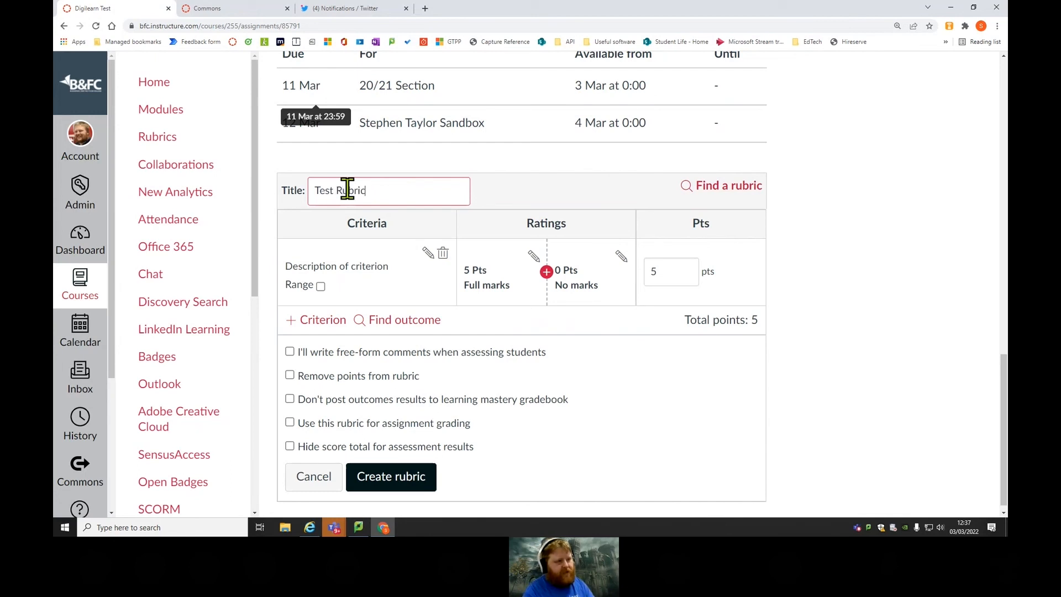
Change the default criterion's description to "Spelling".
click(428, 253)
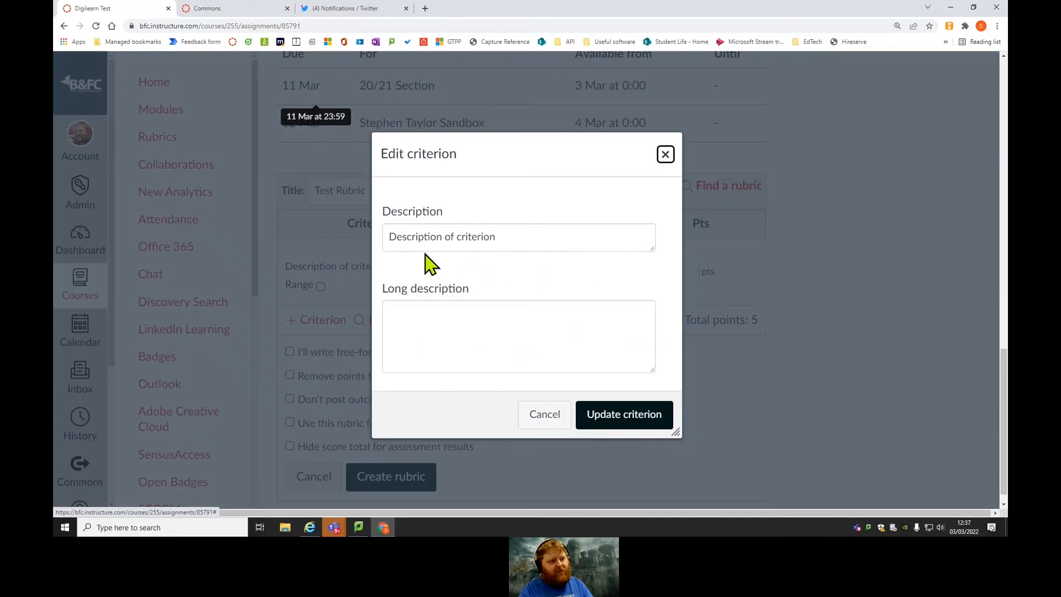
drag(526, 235, 371, 243)
text(Spelling)
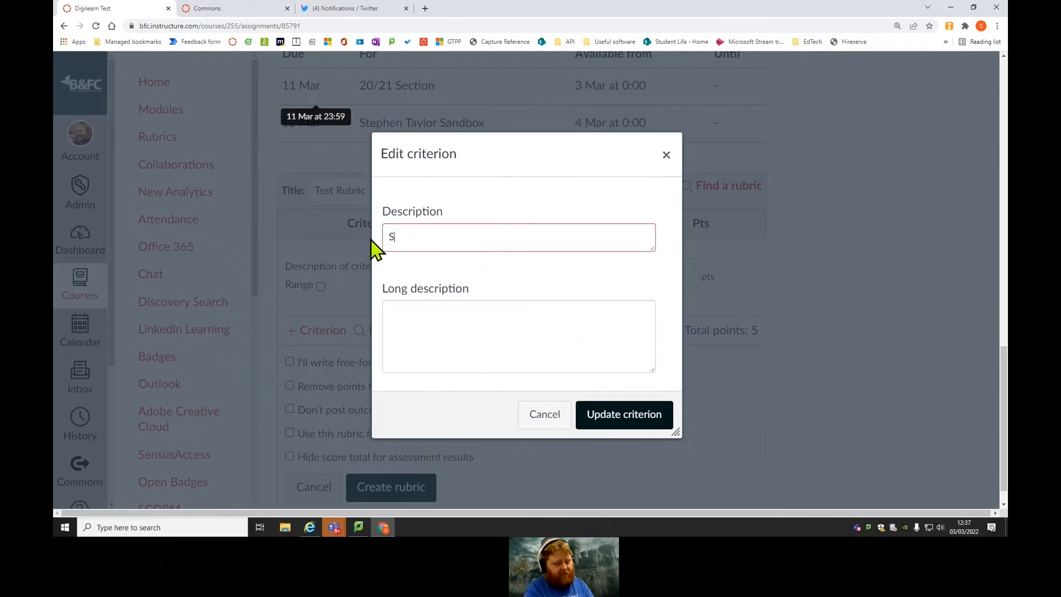
click(616, 418)
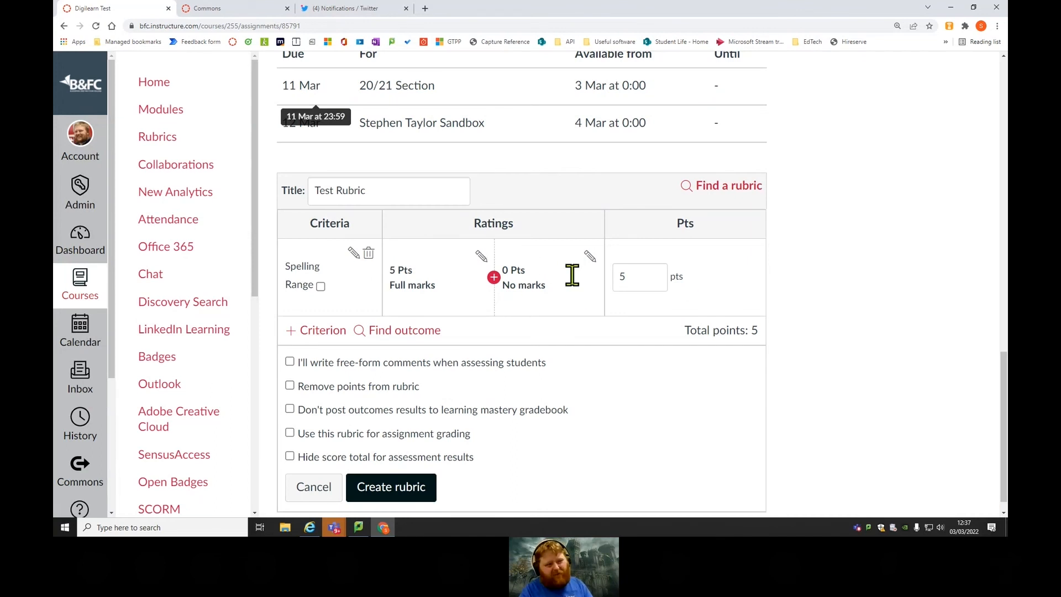
Set the rubric to use free-form comments, remove points, and not post outcomes results to the learning mastery gradebook.
click(290, 361)
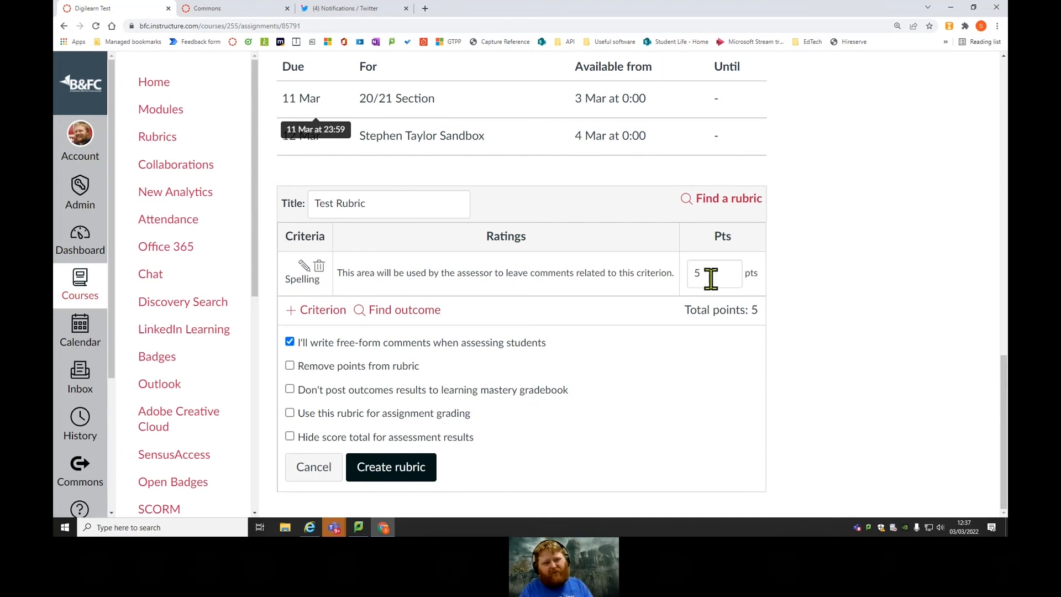
click(290, 365)
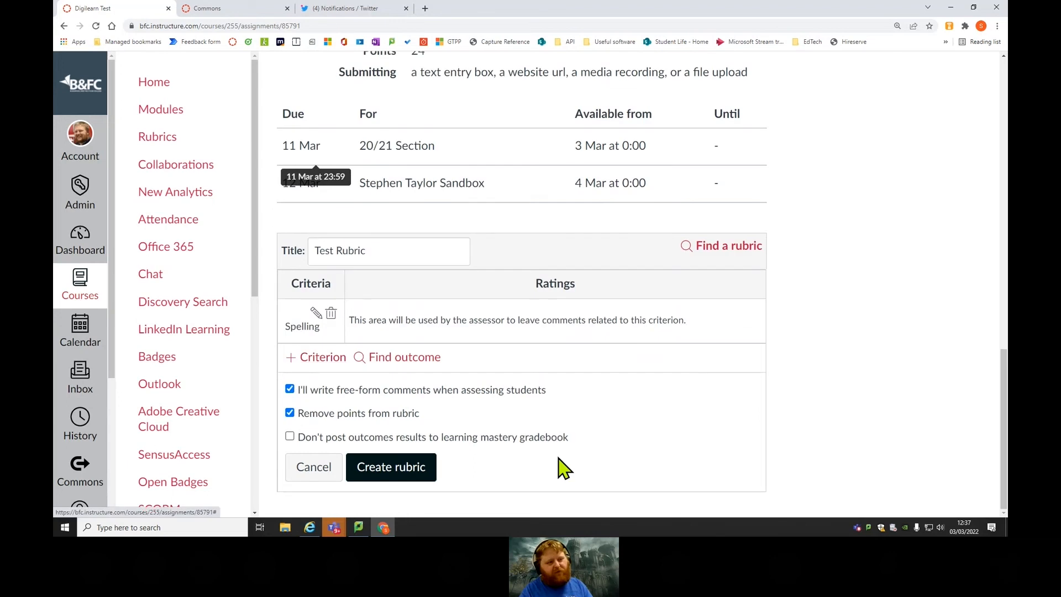
click(289, 436)
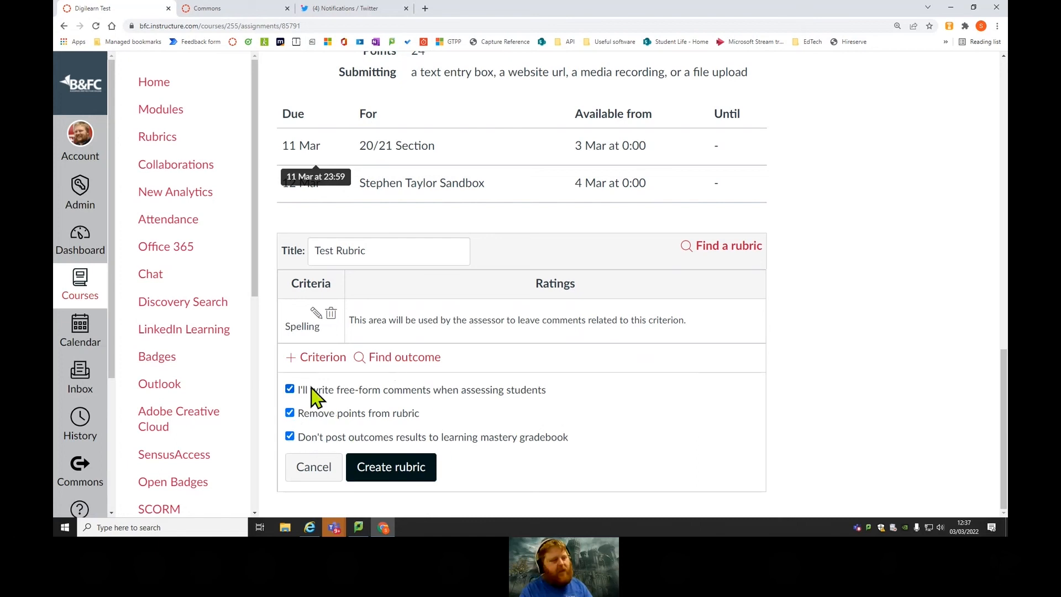
Duplicate the Spelling criterion and change the copy's description to "Grammar".
click(311, 357)
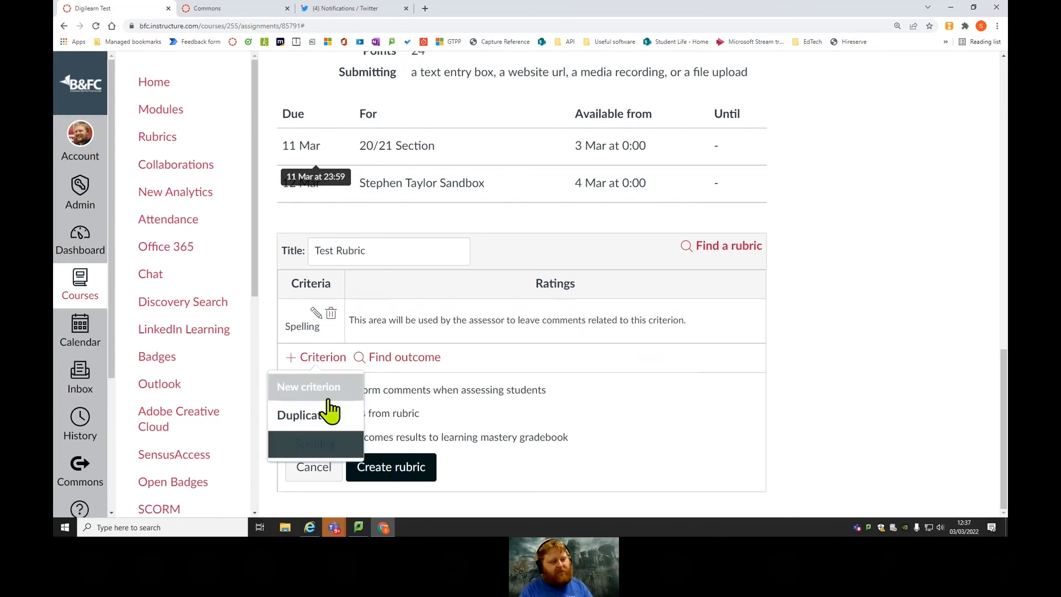
click(329, 446)
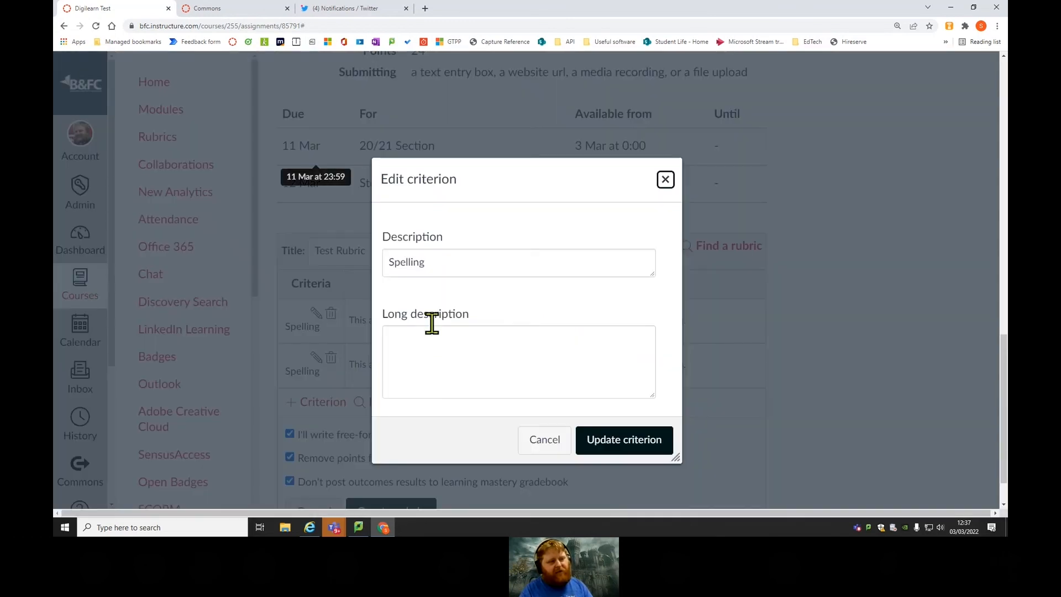
drag(457, 263, 359, 271)
text(Grammar)
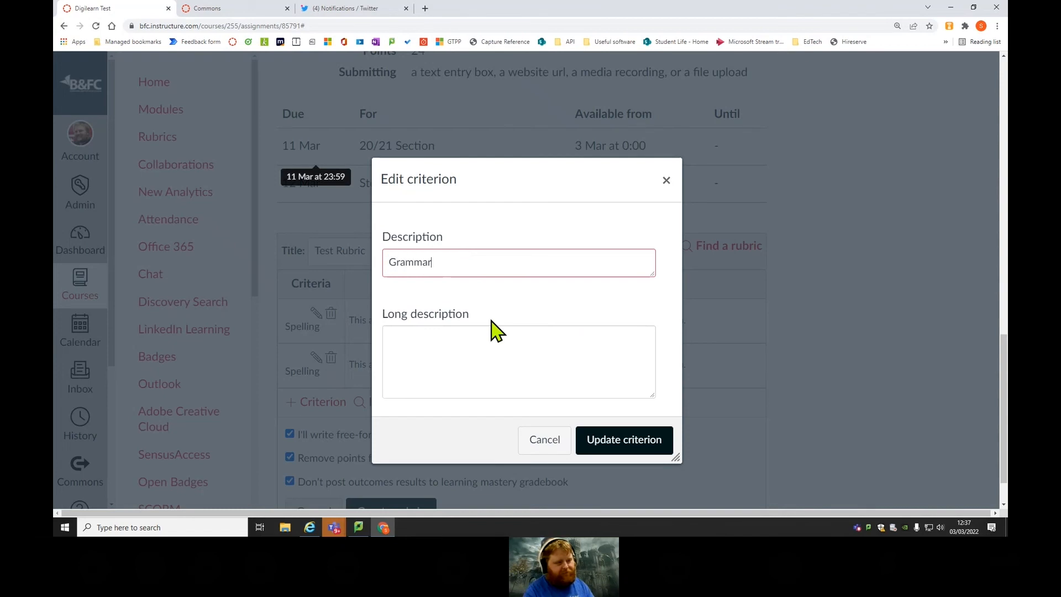
click(611, 444)
Add a "Use of key words" criterion by duplicating Spelling, with the long description "Try to use 'innovative', 'edtech' and digilearnsector' at least once".
click(318, 401)
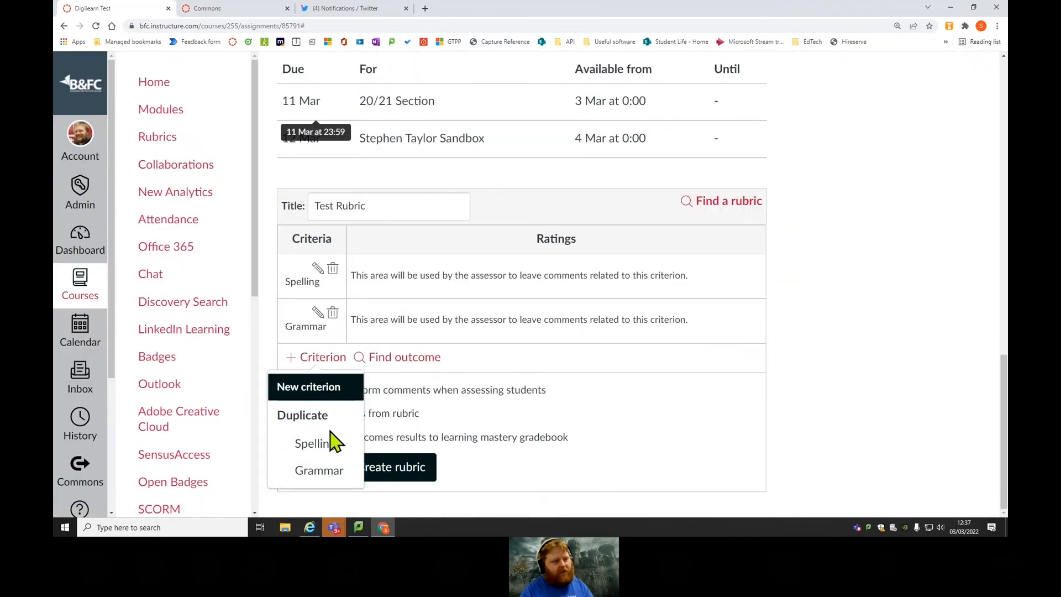
click(326, 451)
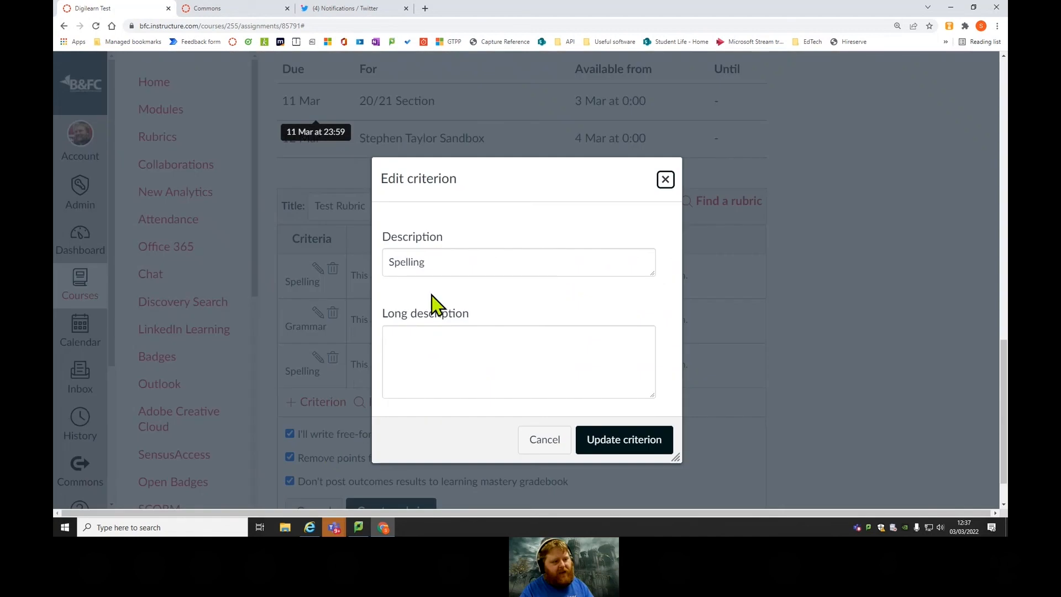
double_click(434, 264)
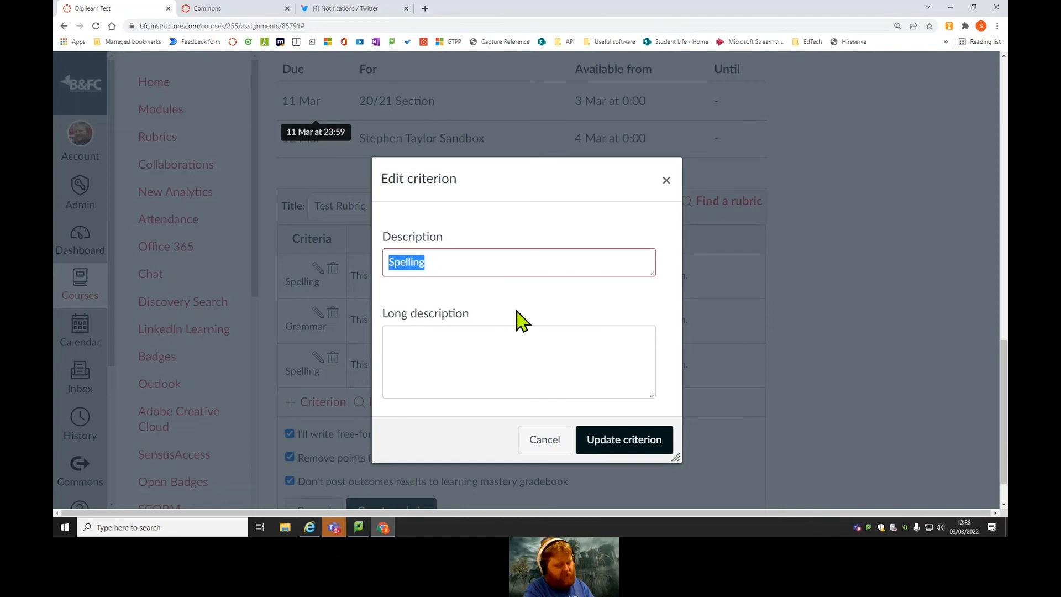
text(Use of key words)
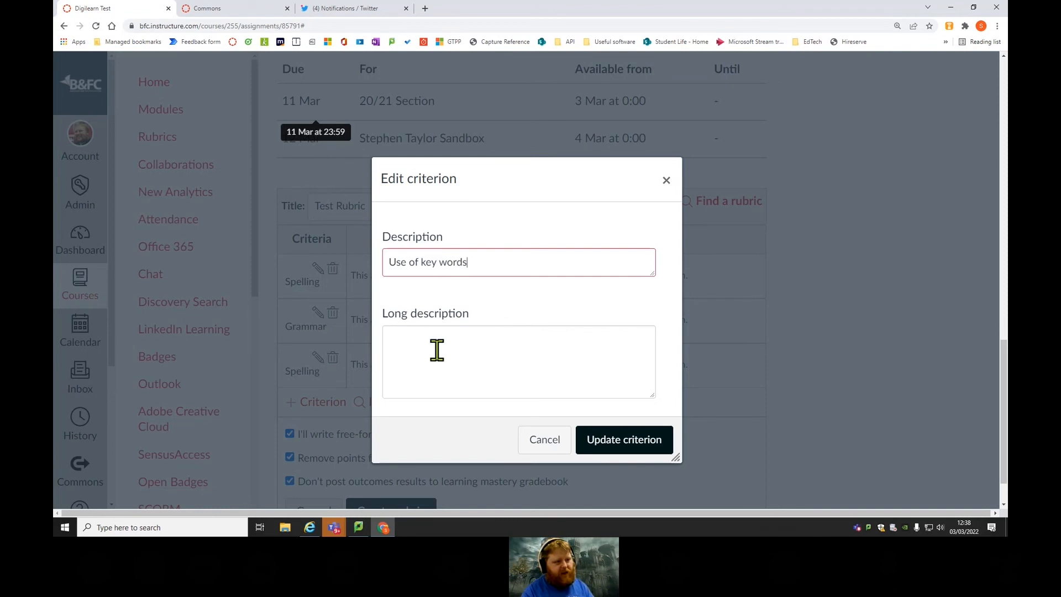
click(439, 350)
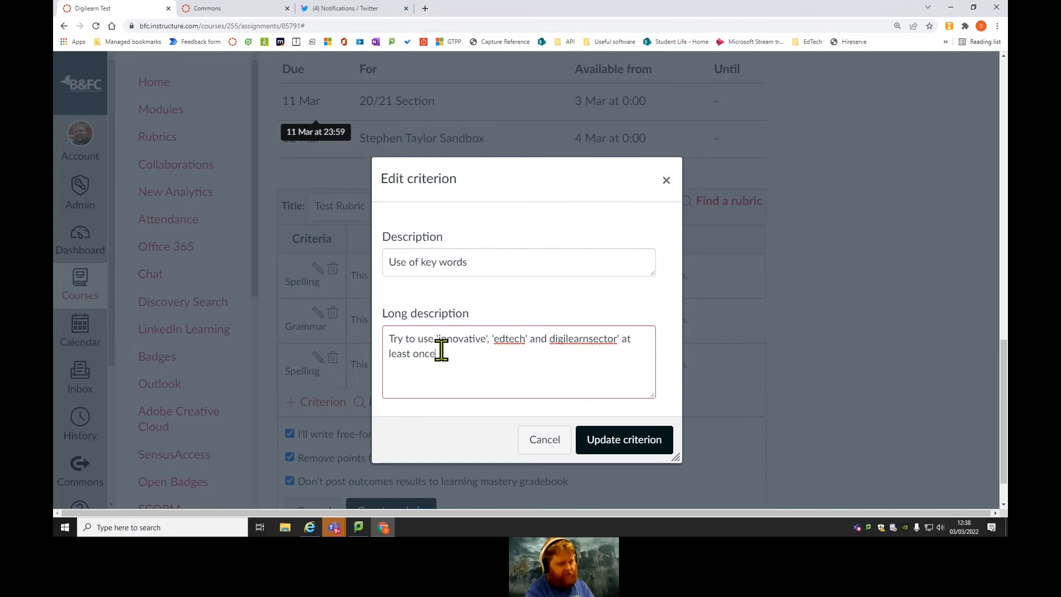
click(599, 441)
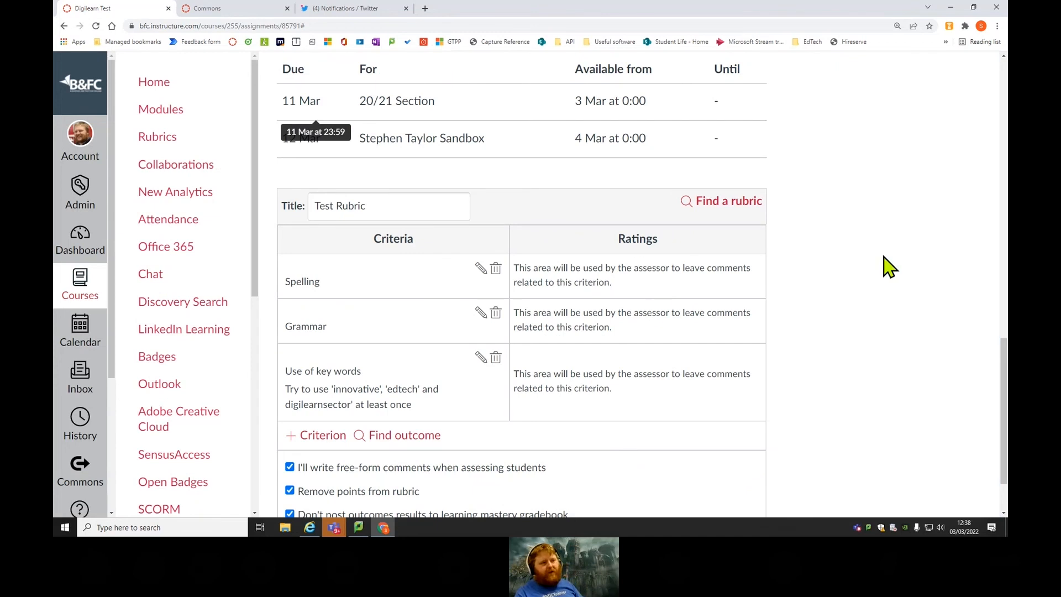
scroll(879, 268, up, 5)
scroll(858, 267, up, 6)
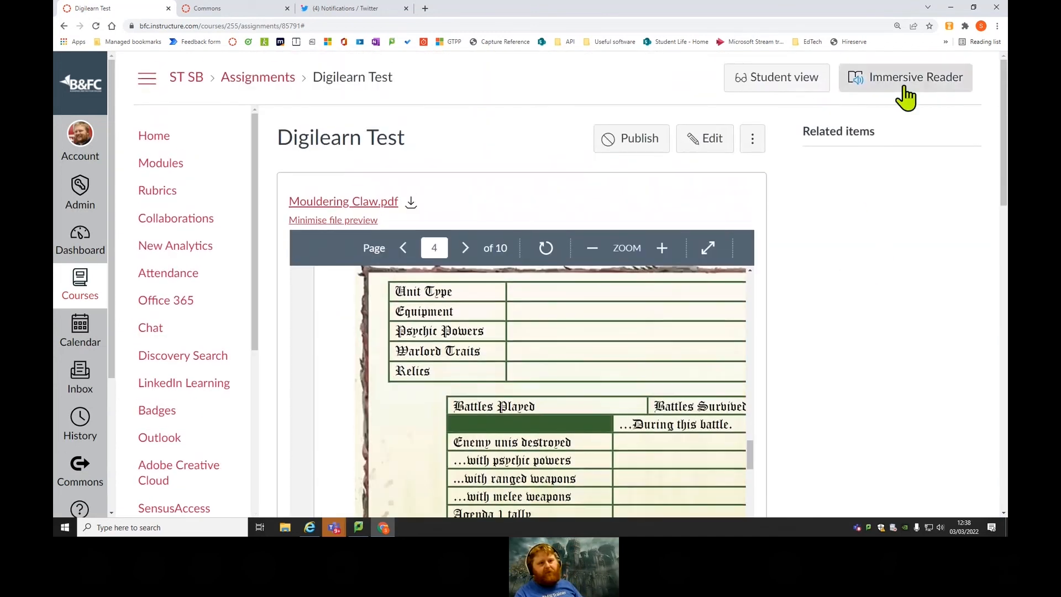
Publish the Digilearn Test assignment and switch to student view.
click(610, 144)
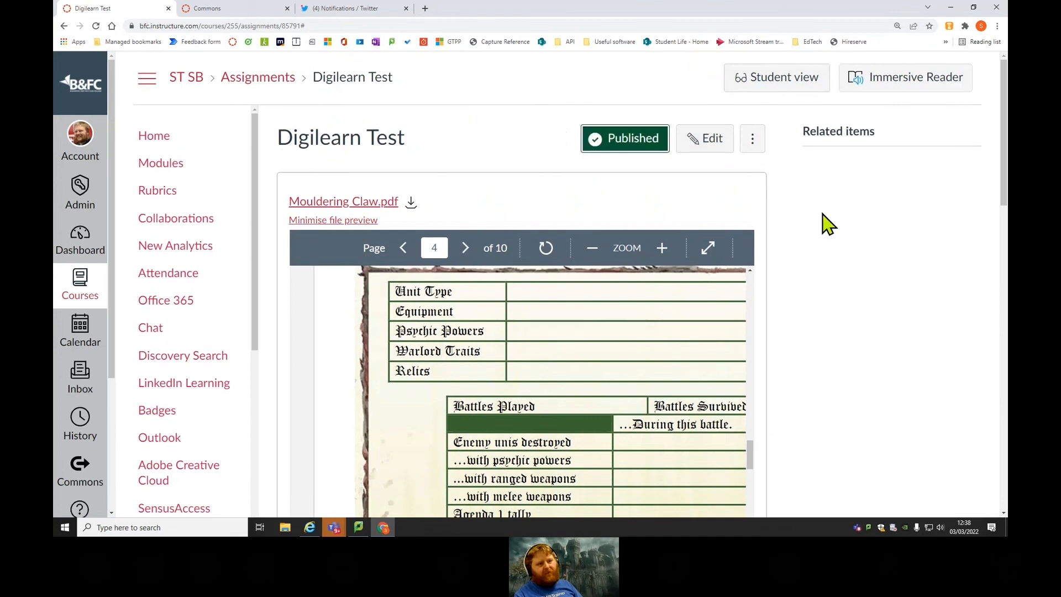
click(752, 139)
click(760, 147)
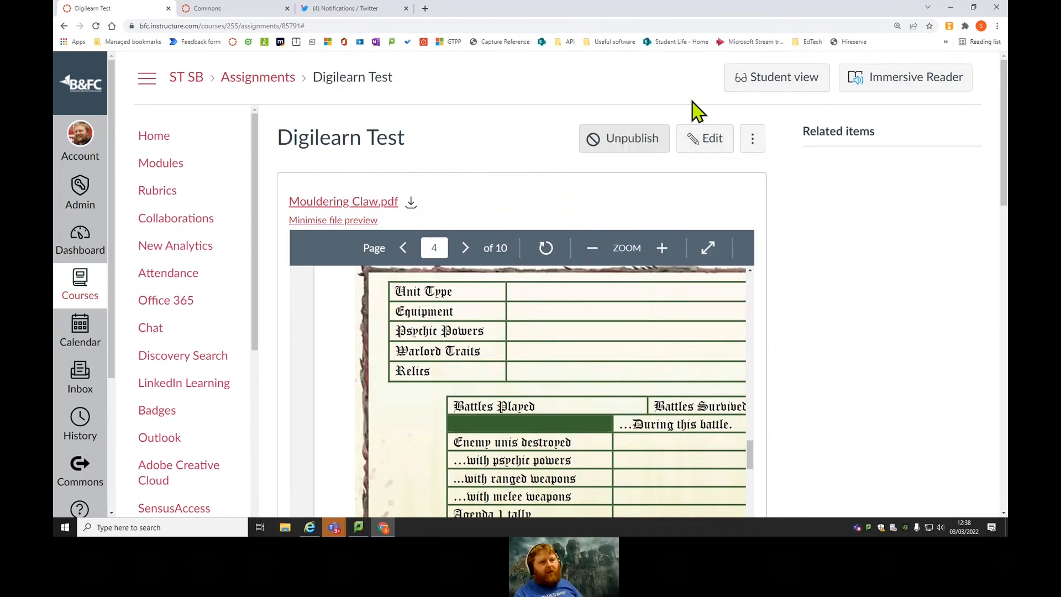
click(776, 81)
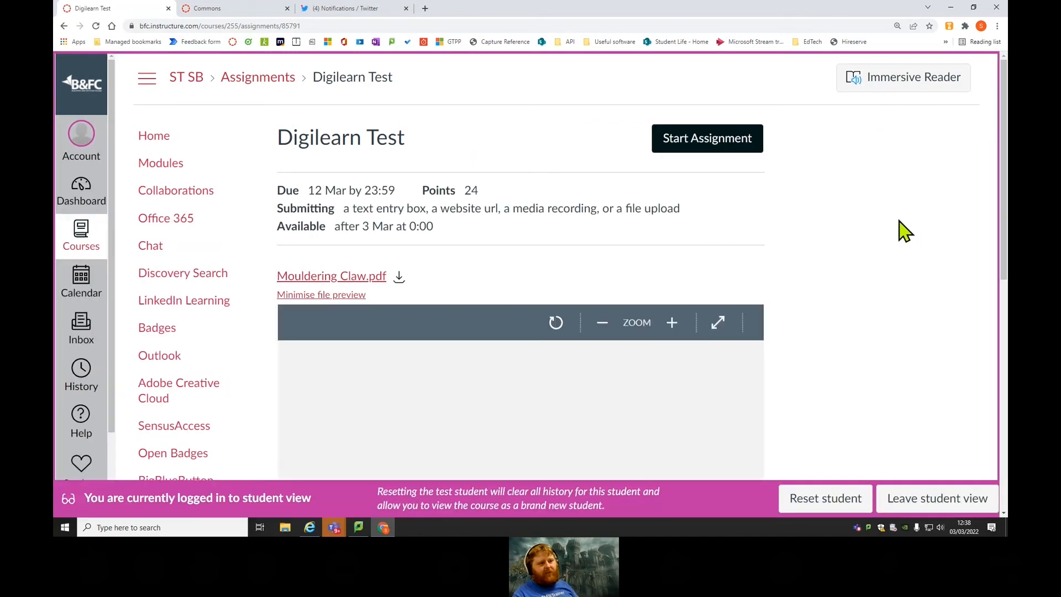
Review the Digilearn Test page as the test student and start the assignment.
scroll(782, 204, down, 7)
scroll(818, 243, up, 8)
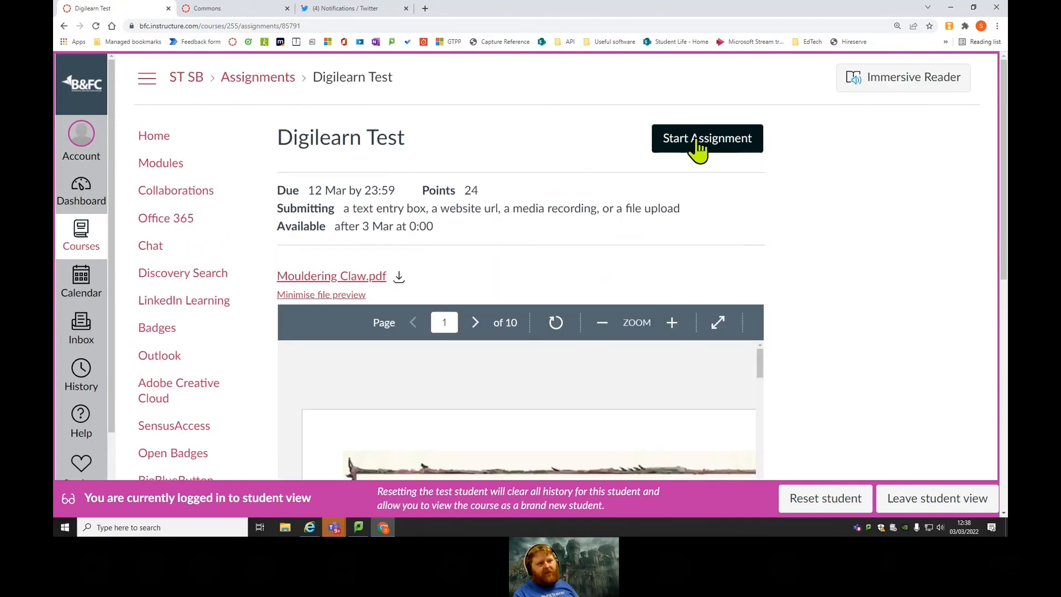
click(699, 145)
scroll(765, 294, down, 1)
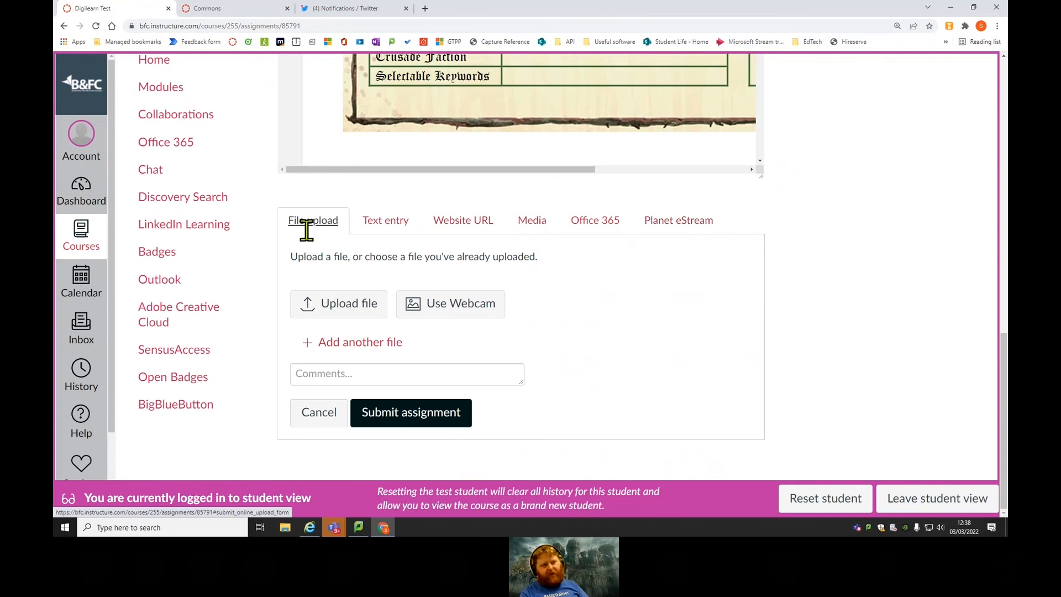
Inspect the file chooser of the file upload submission and the editor of the text entry submission.
click(343, 312)
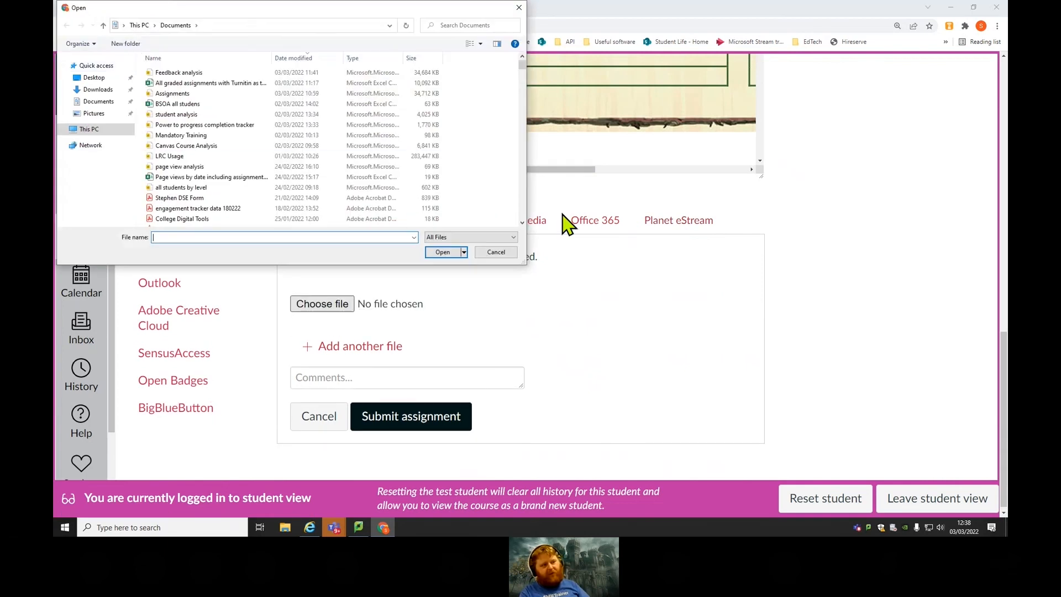
click(513, 253)
click(381, 224)
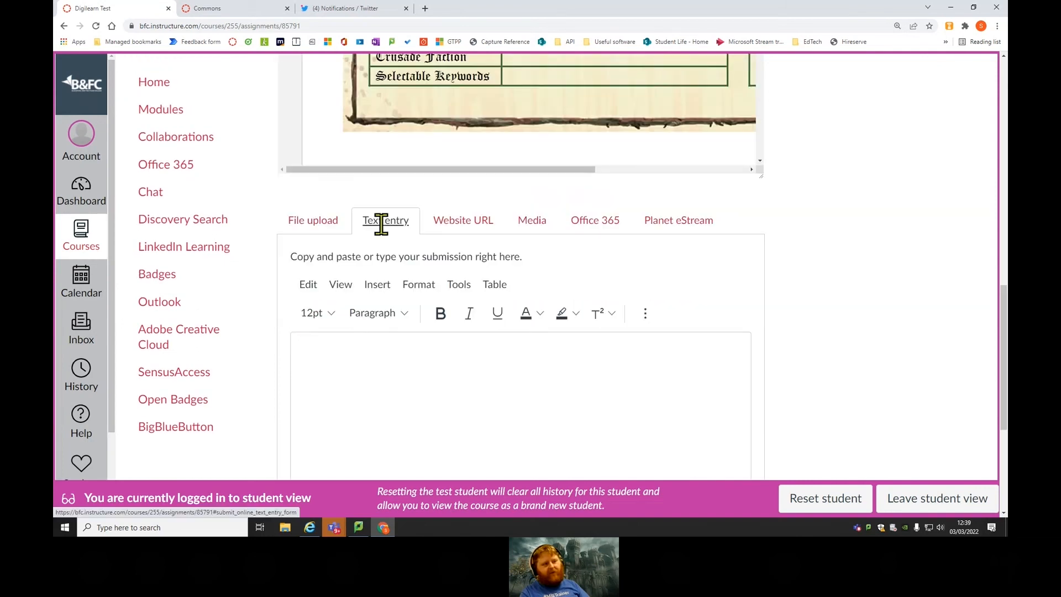
scroll(541, 315, down, 3)
click(414, 221)
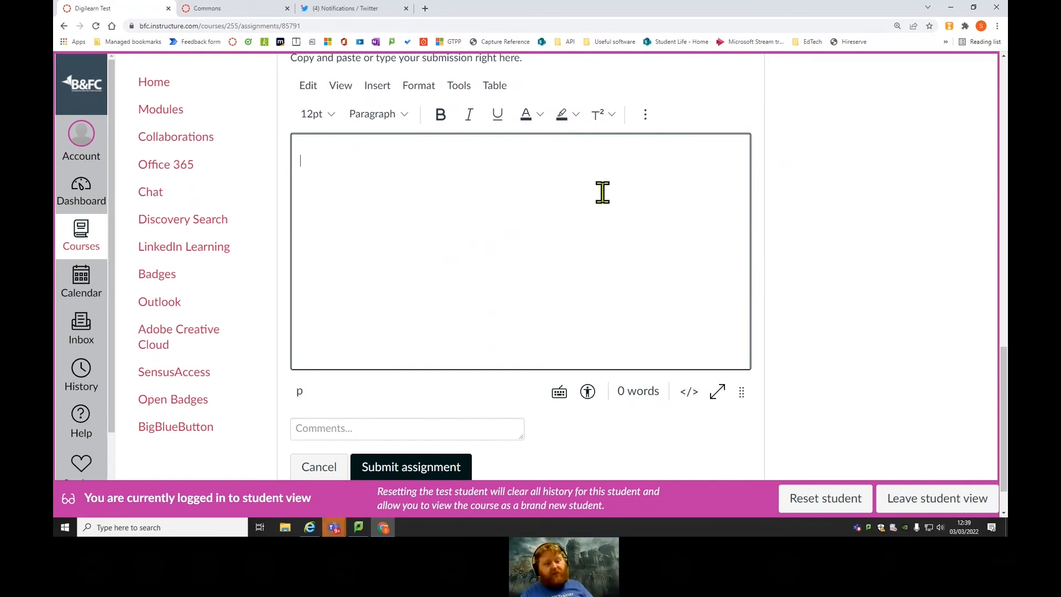
scroll(517, 238, up, 3)
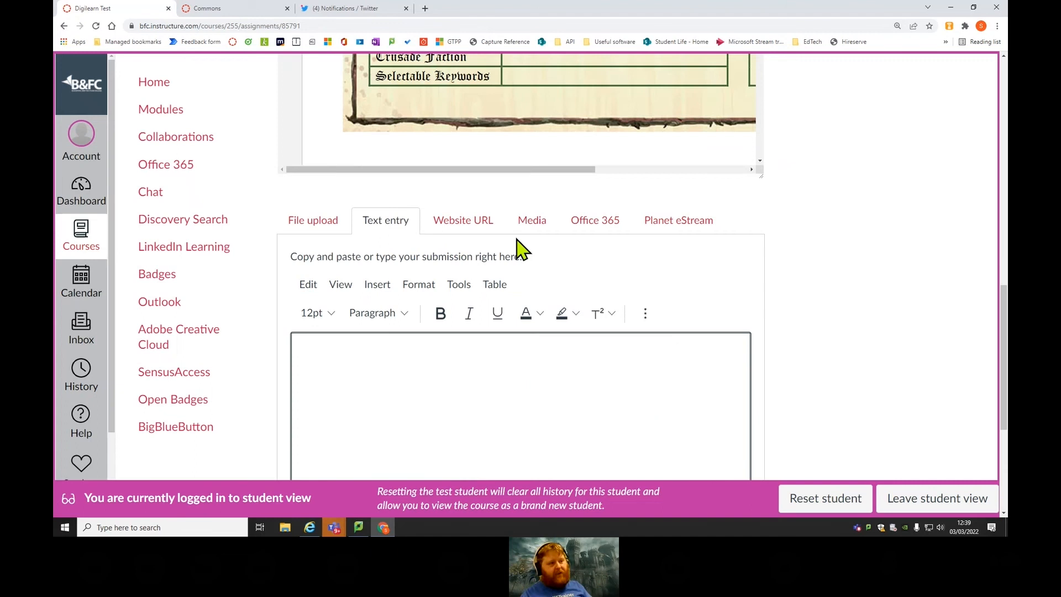
Inspect the address and comment fields of the website URL submission.
click(480, 226)
click(434, 335)
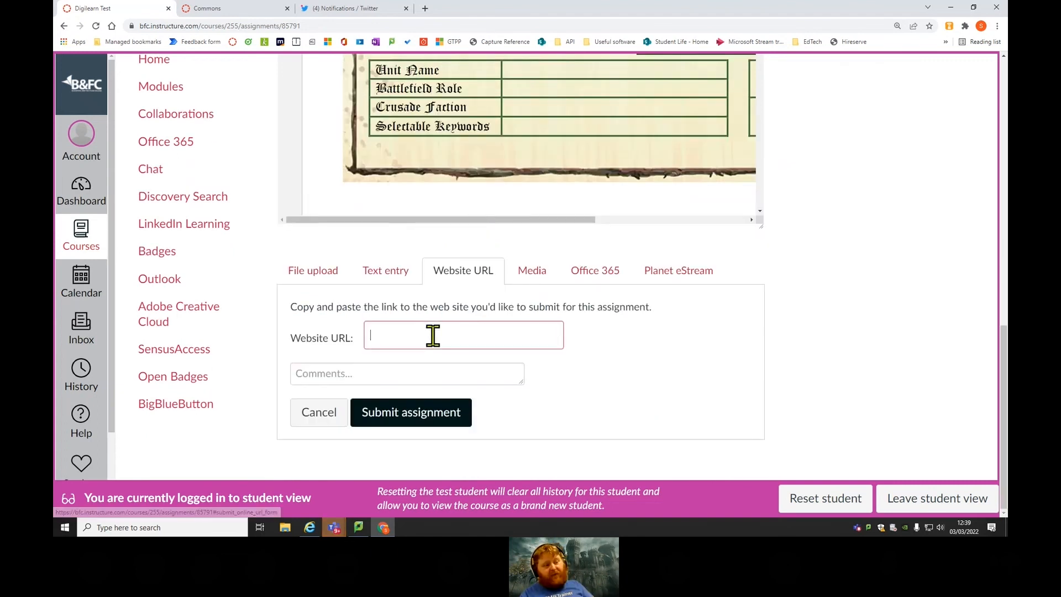
click(379, 376)
click(429, 336)
Examine the record and upload options of the media submission, allowing microphone and camera access.
click(536, 272)
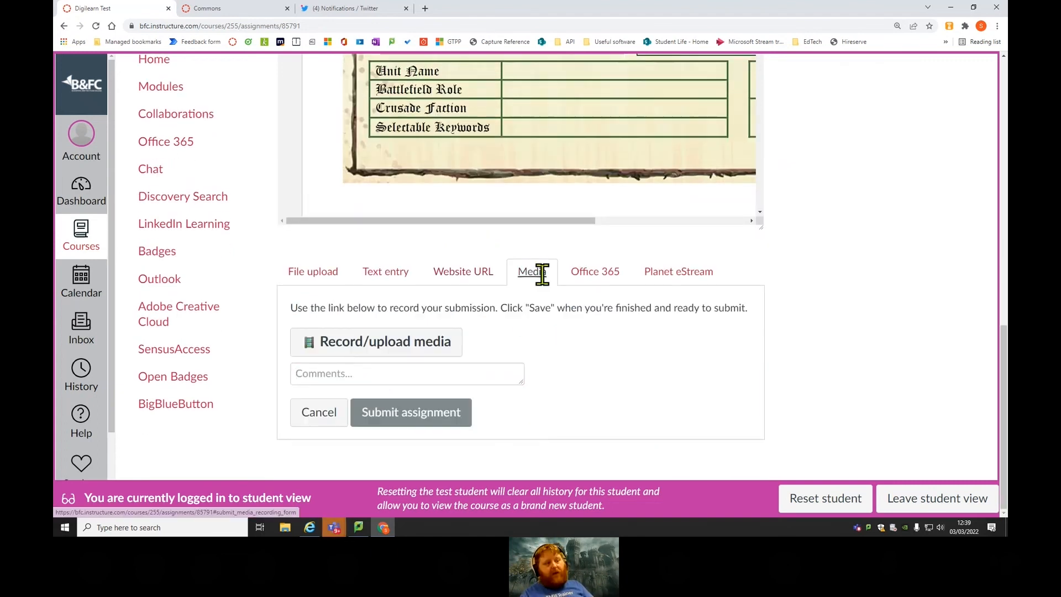
click(426, 346)
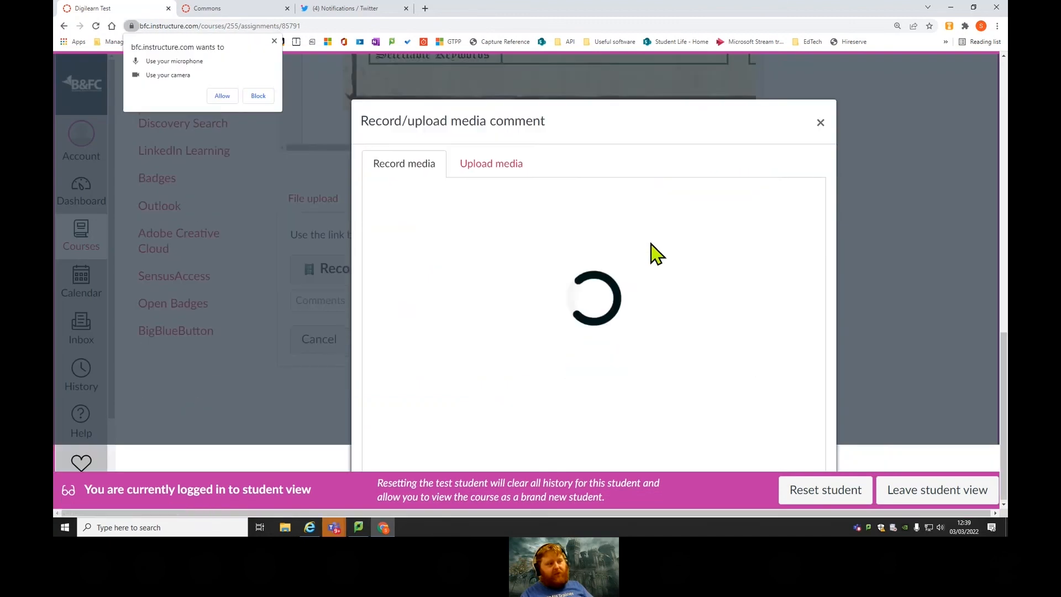
click(218, 95)
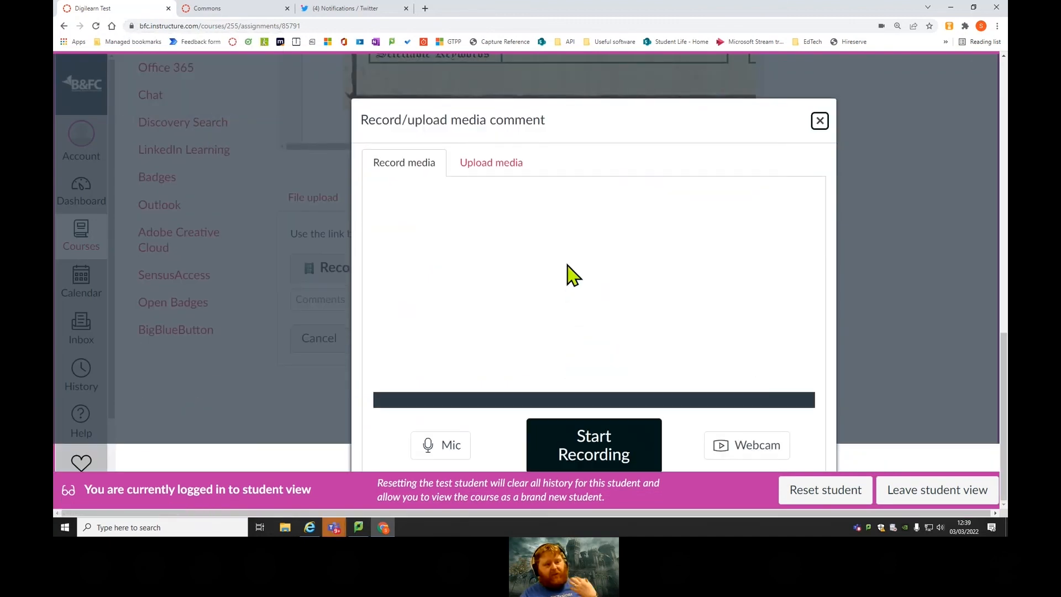
click(758, 454)
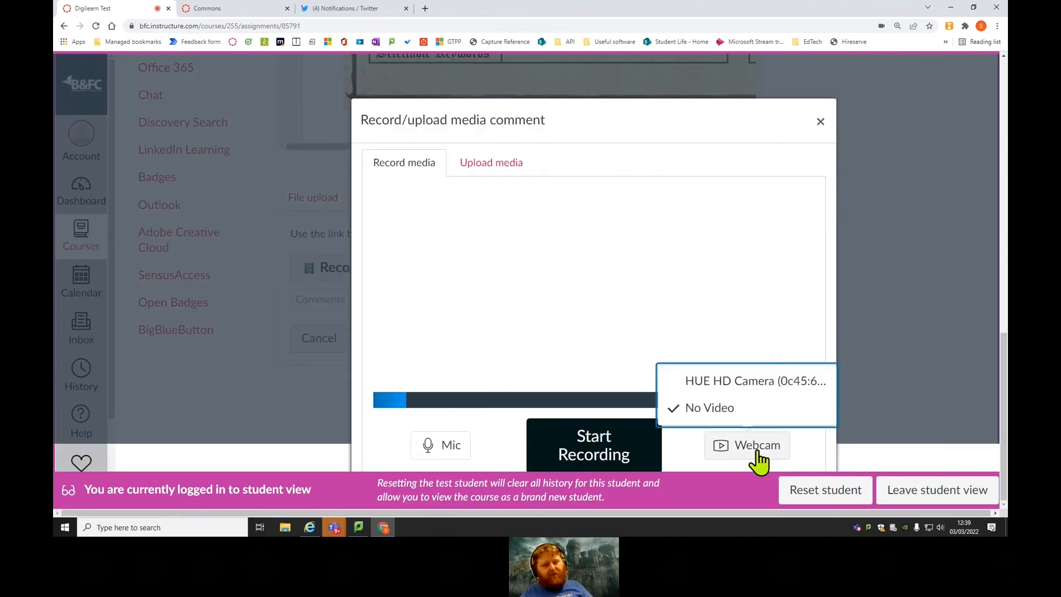
click(746, 399)
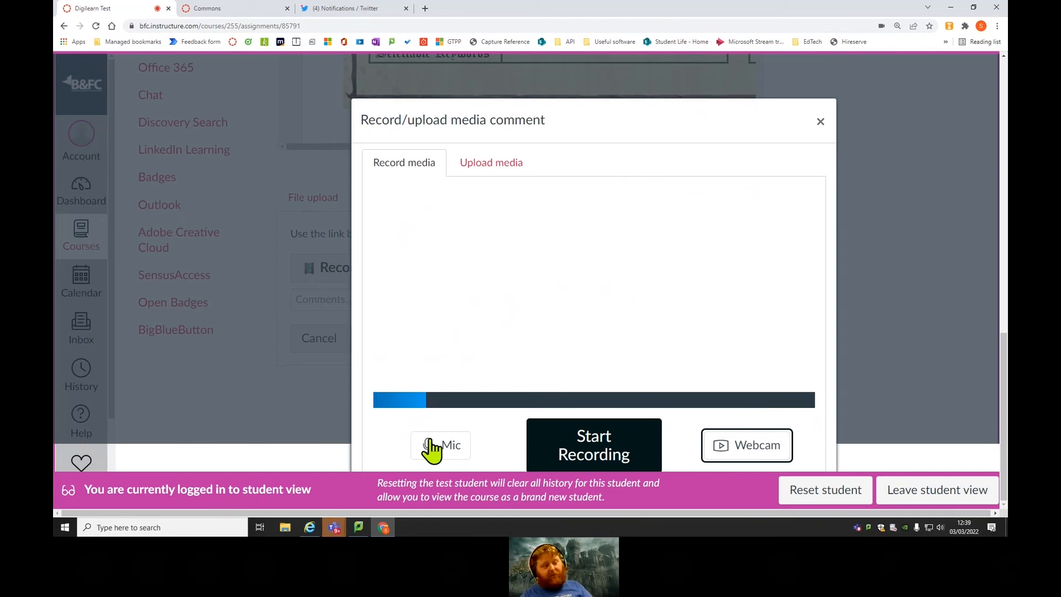
click(474, 162)
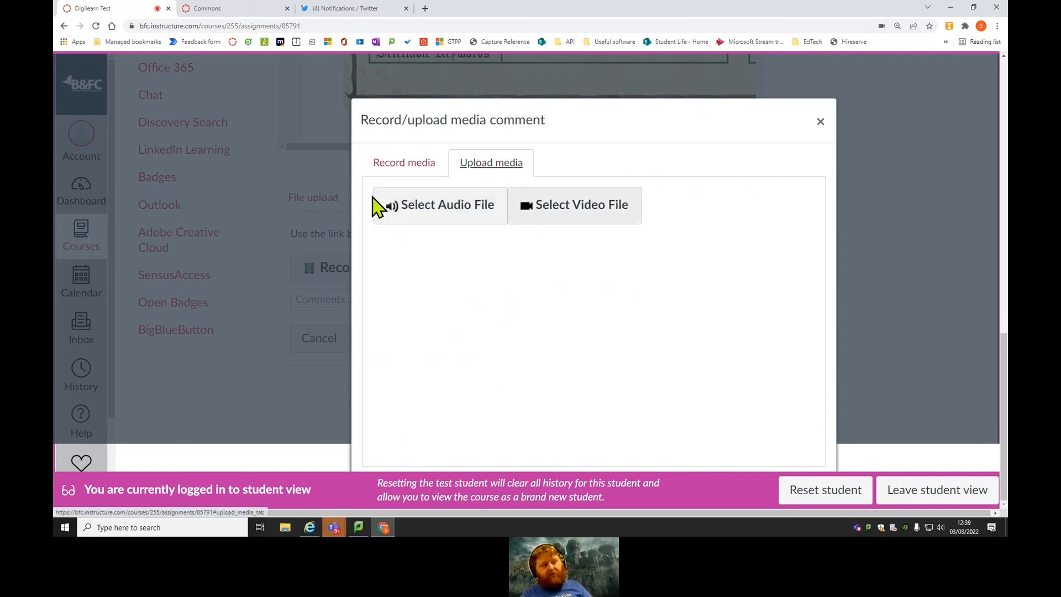
click(820, 120)
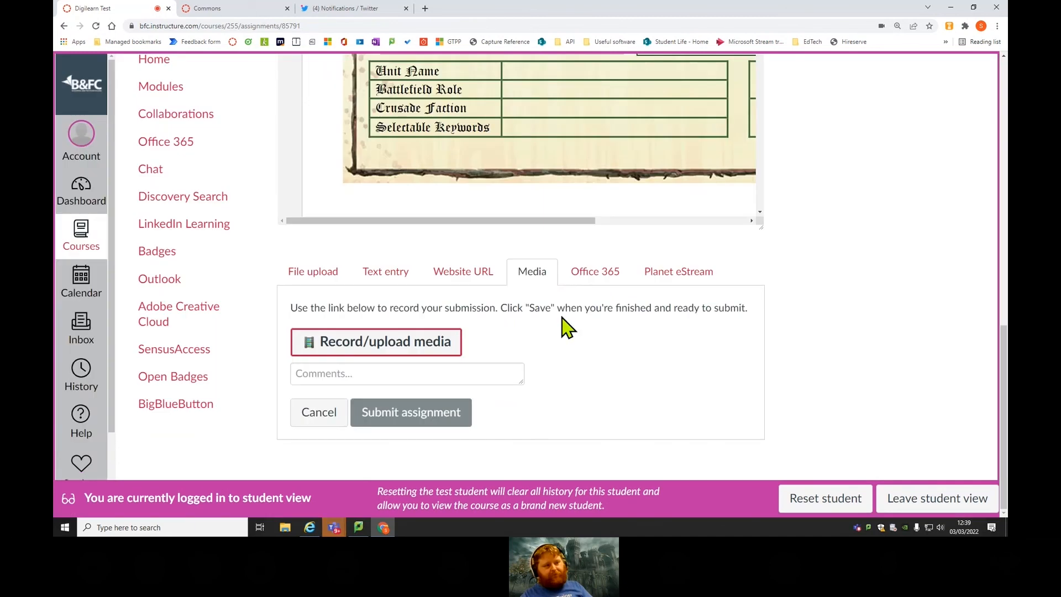
Look over the Office 365 and Planet eStream submission options and return to file upload.
click(606, 277)
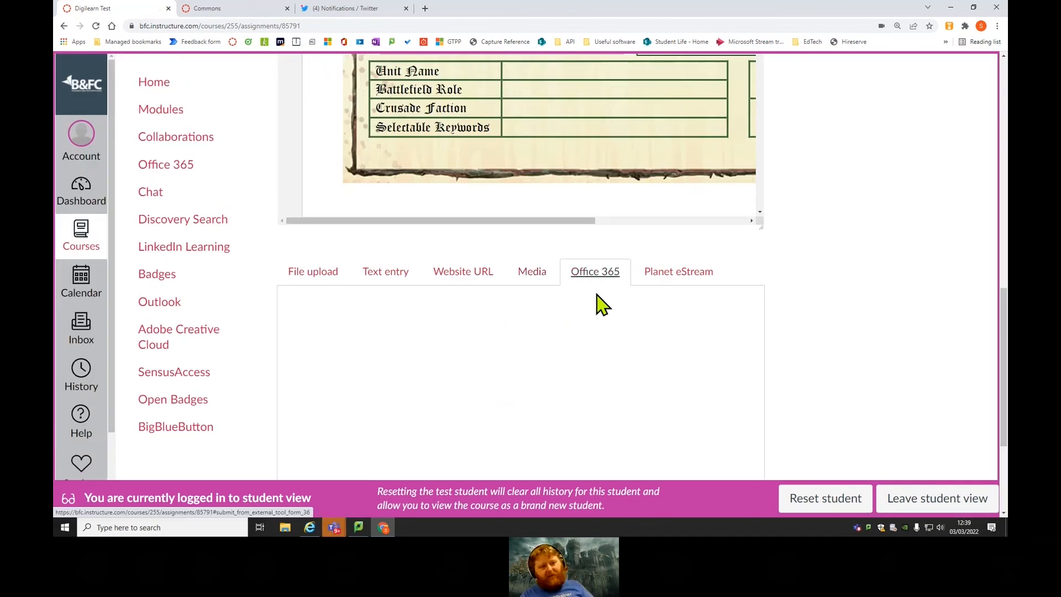
click(655, 275)
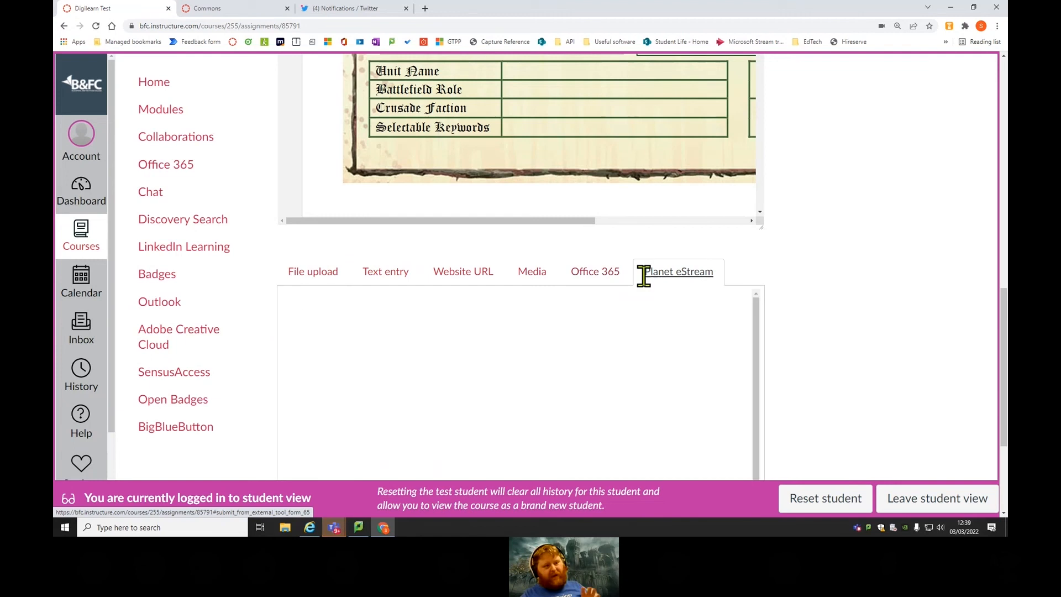
click(535, 283)
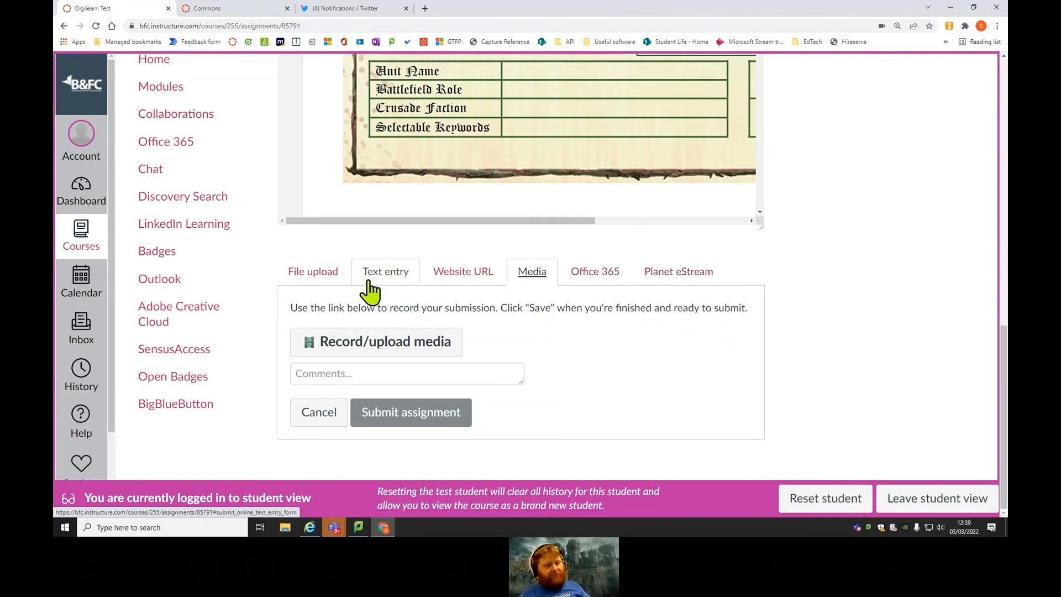
click(328, 282)
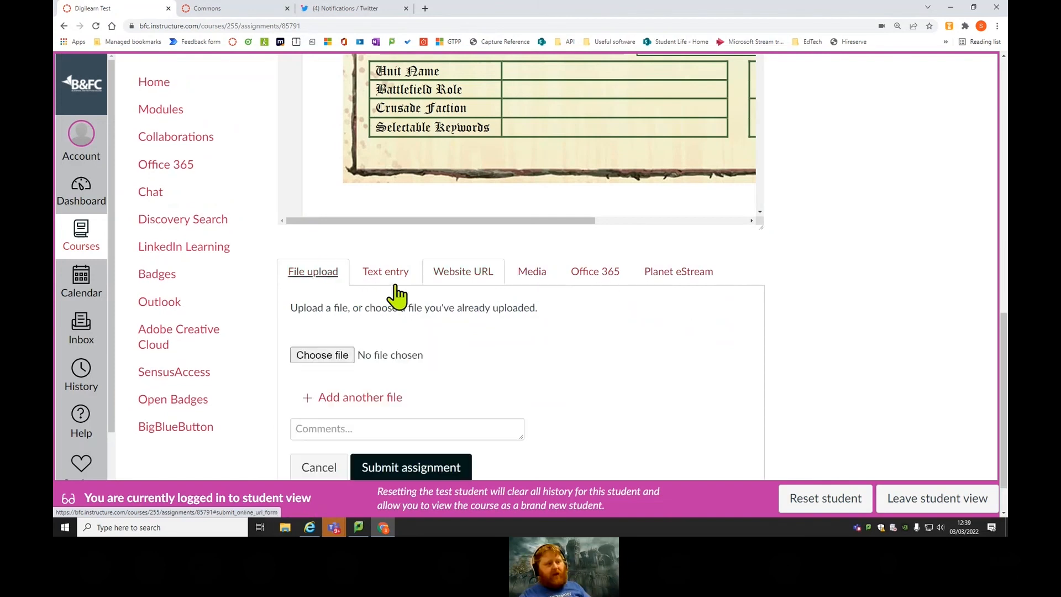
Try to capture an additional submission file with the webcam and remove the extra file entry.
click(368, 398)
click(461, 397)
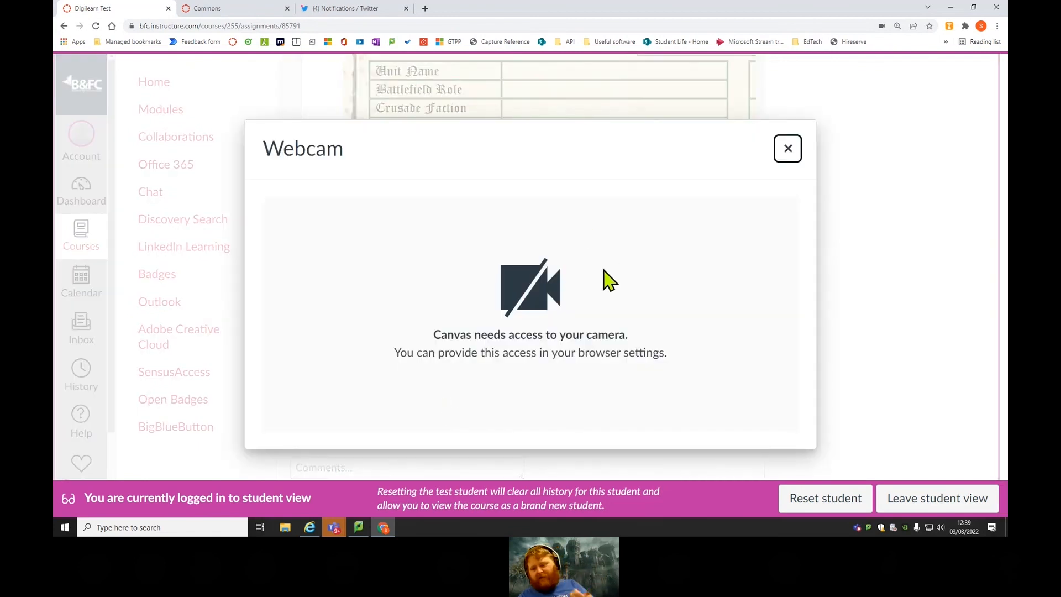
click(787, 150)
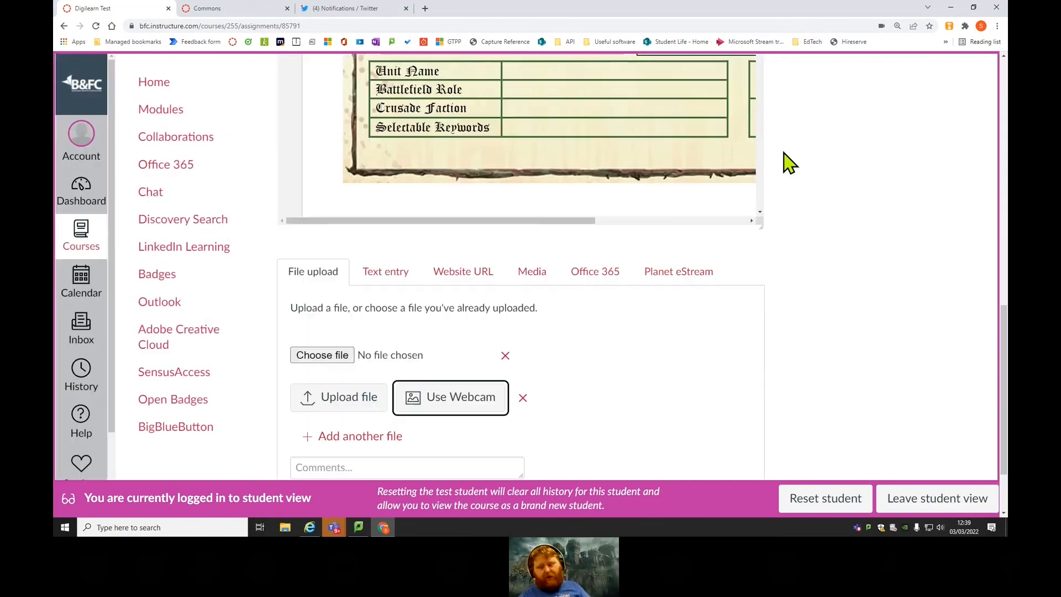
click(522, 399)
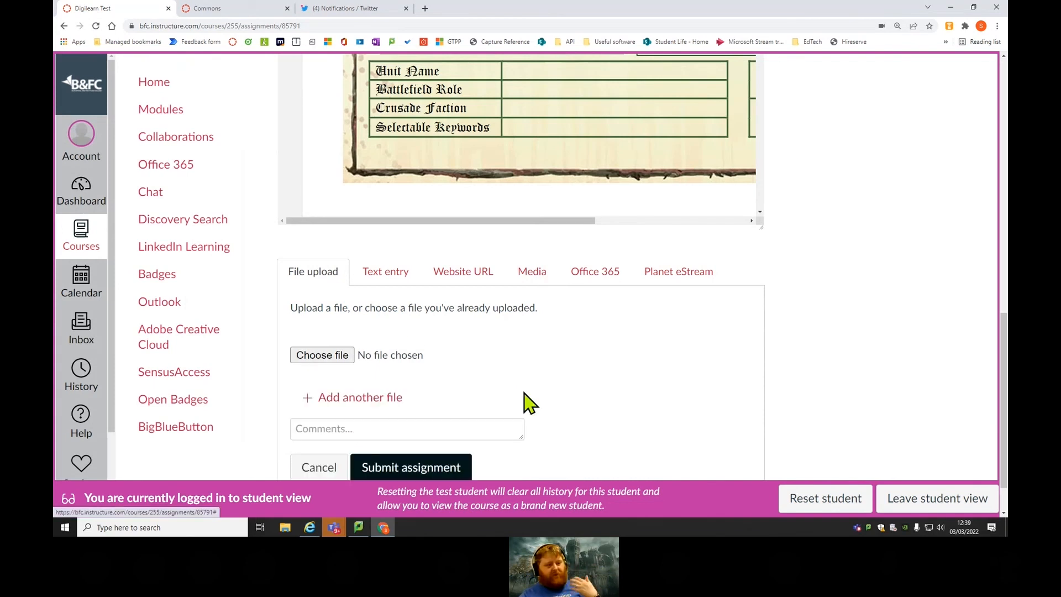
Attach "Sharing a File from Canvas to Teams.pdf" from Documents and submit it for the assignment.
scroll(443, 386, down, 1)
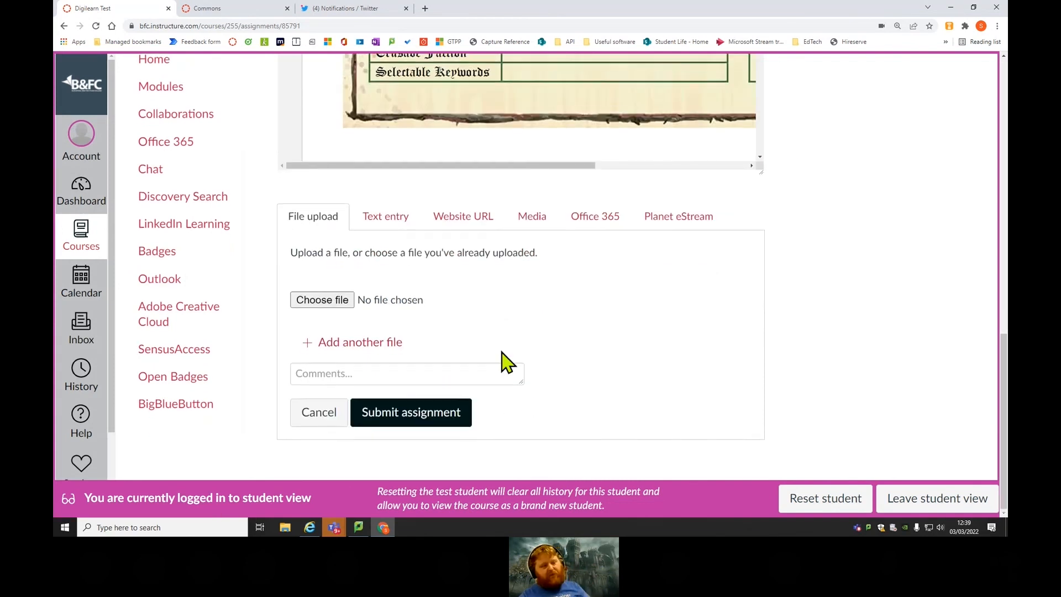
scroll(454, 342, up, 2)
scroll(444, 357, down, 3)
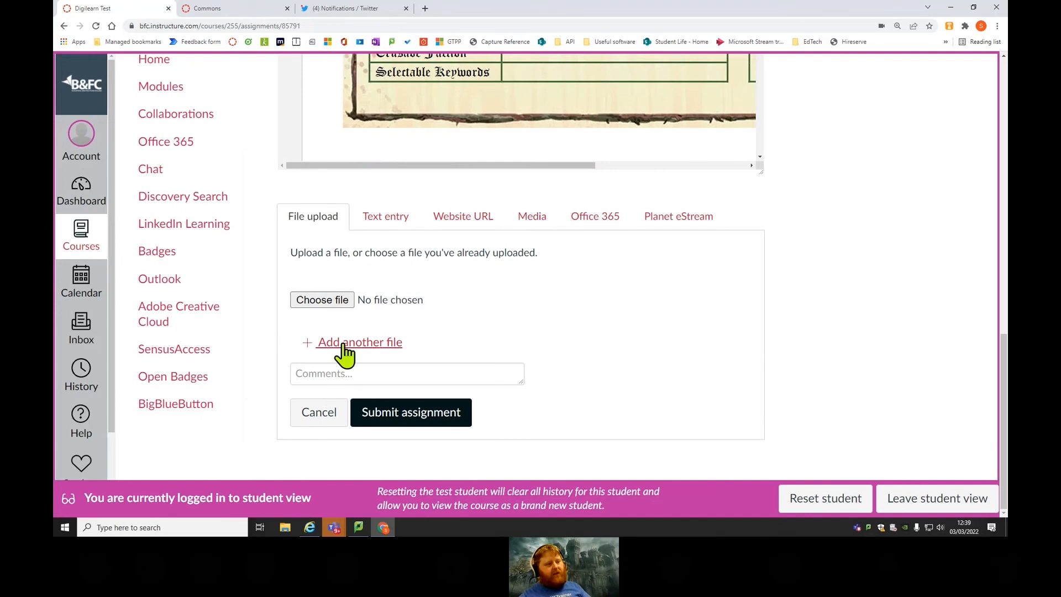
click(322, 299)
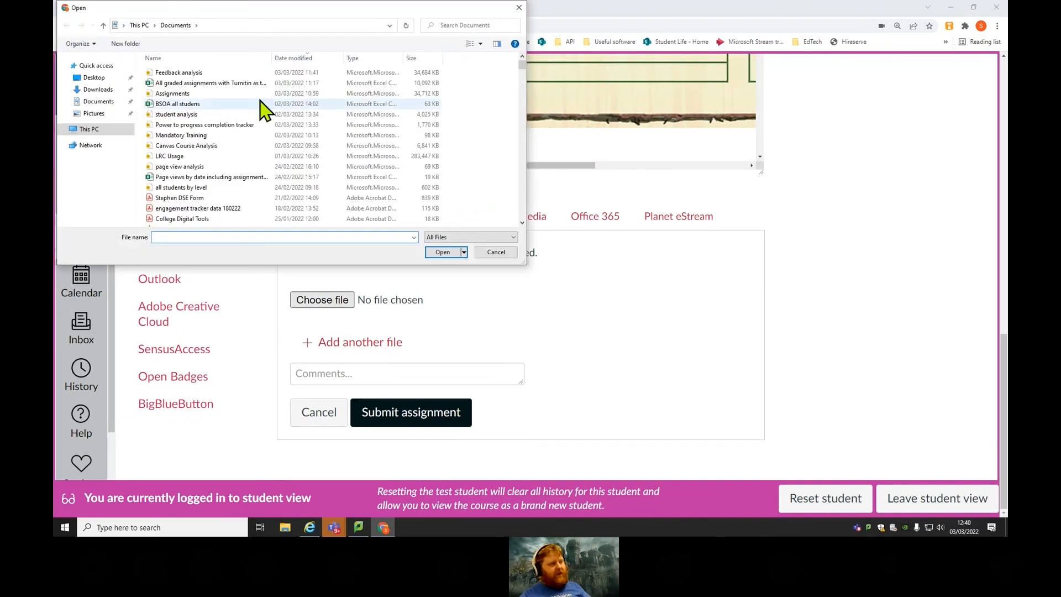
scroll(260, 127, down, 2)
scroll(276, 144, down, 10)
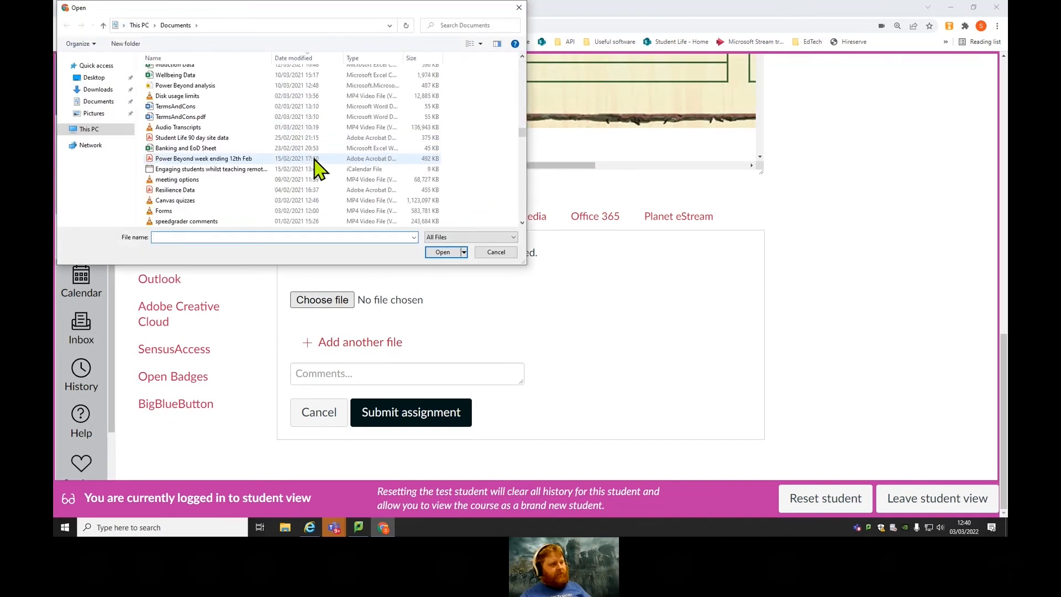
scroll(298, 174, down, 12)
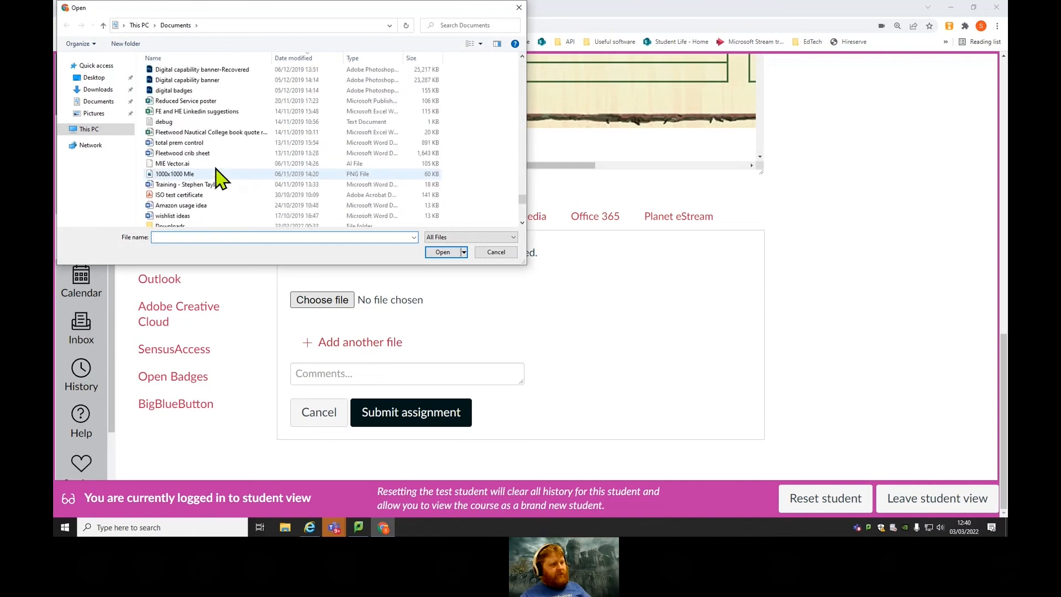
scroll(212, 176, up, 5)
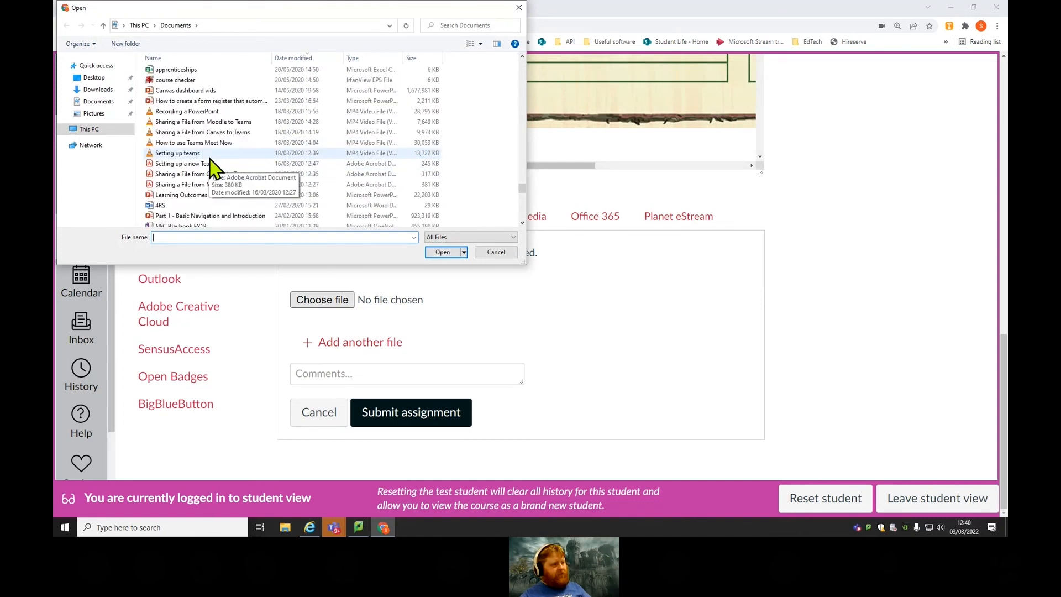
scroll(211, 176, down, 2)
click(194, 149)
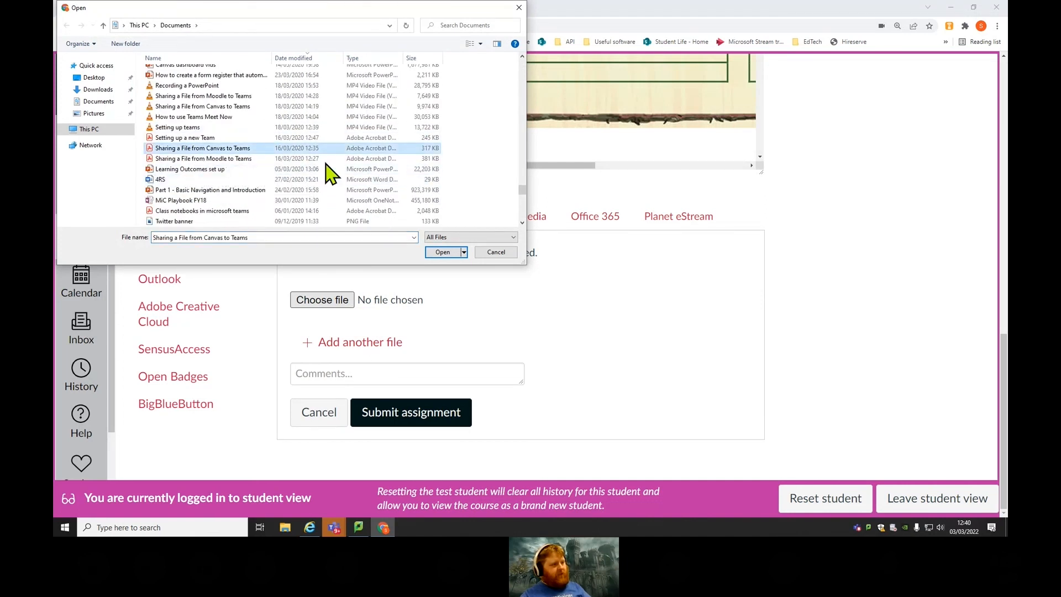
click(444, 253)
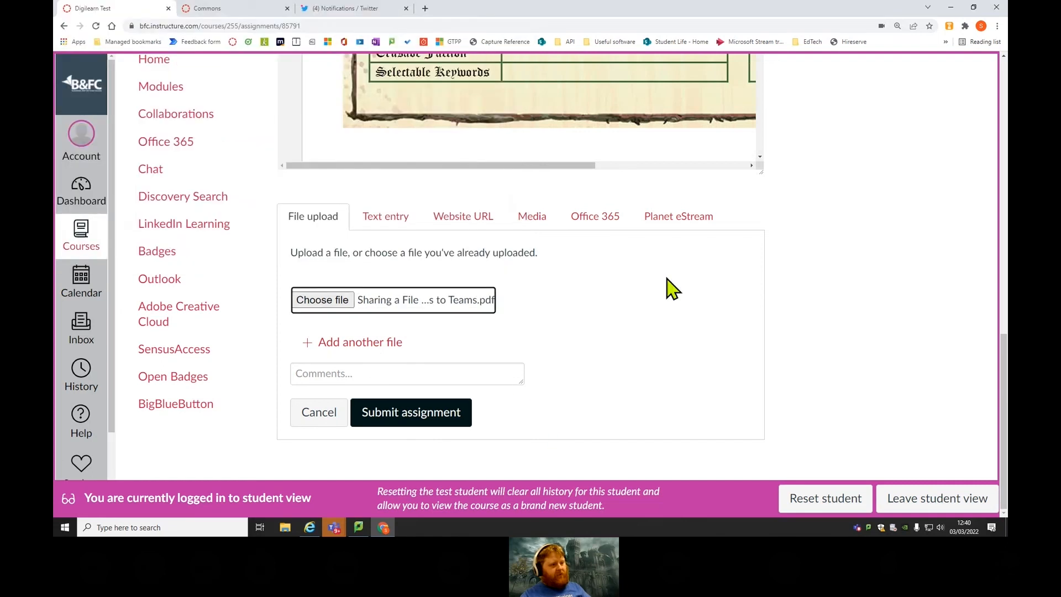
click(438, 415)
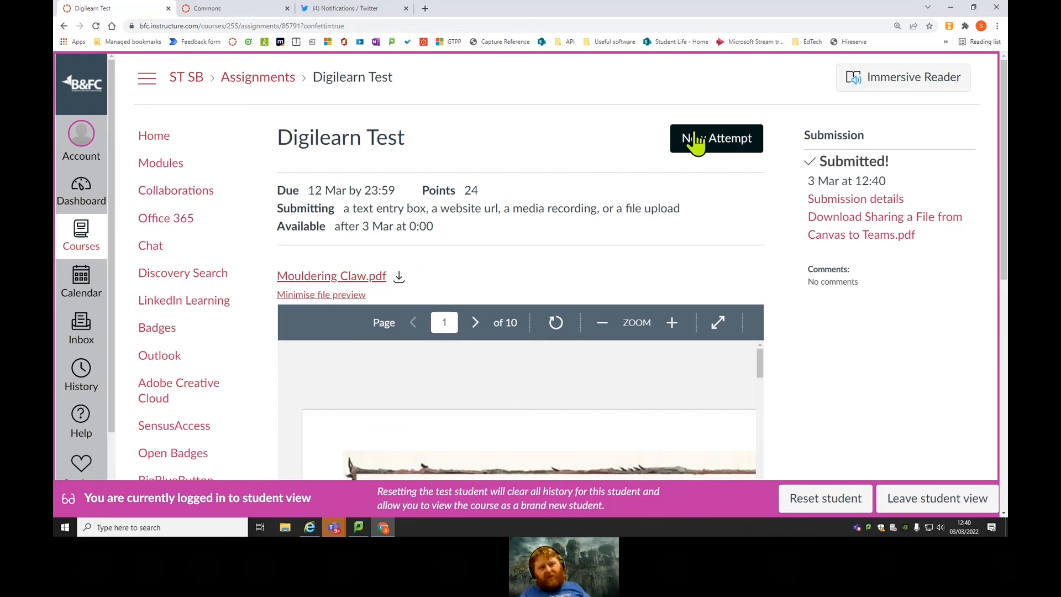
Start a new attempt, attach "Sharing a File from Moodle to Teams.pdf" from Documents and submit it for the assignment.
click(715, 145)
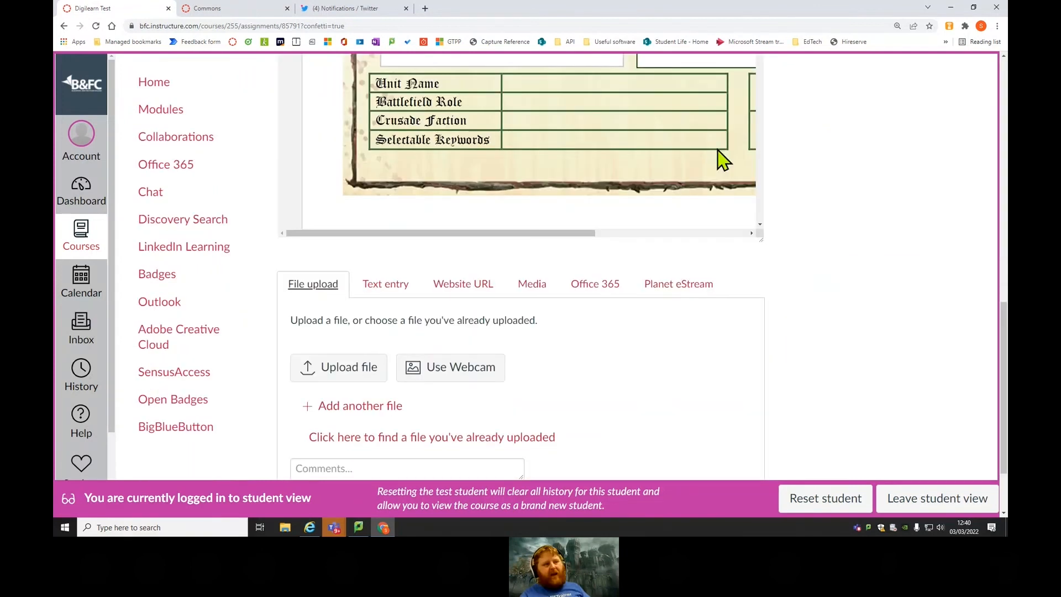
click(367, 372)
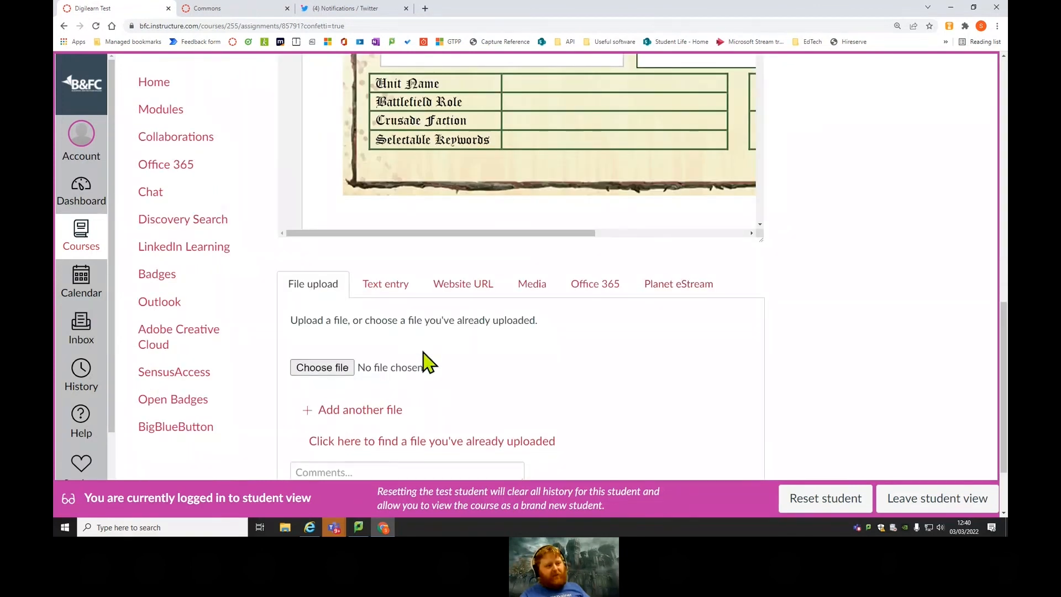
click(323, 369)
scroll(332, 144, down, 10)
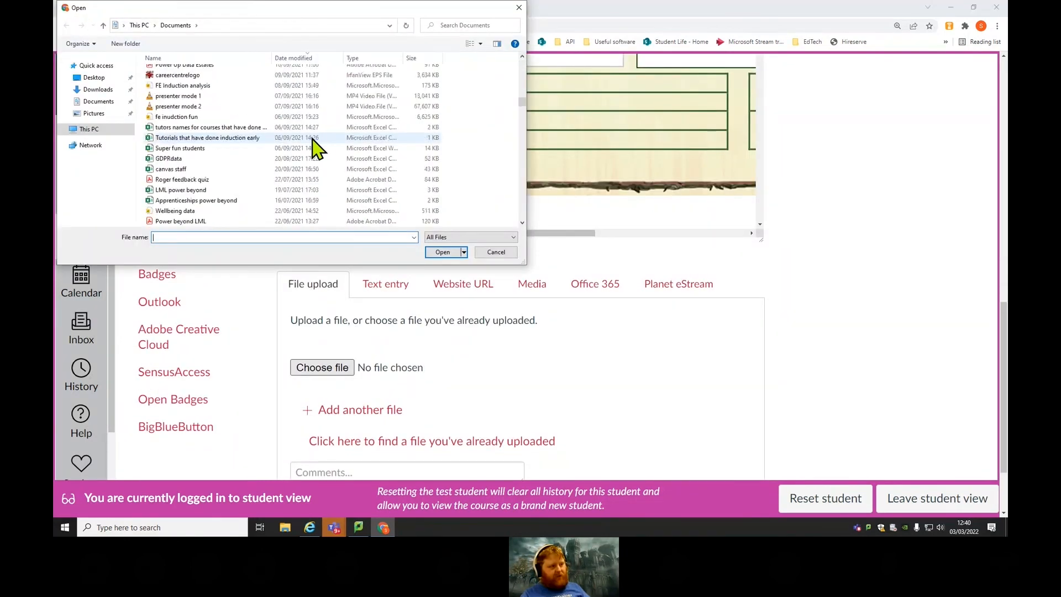
scroll(331, 149, down, 15)
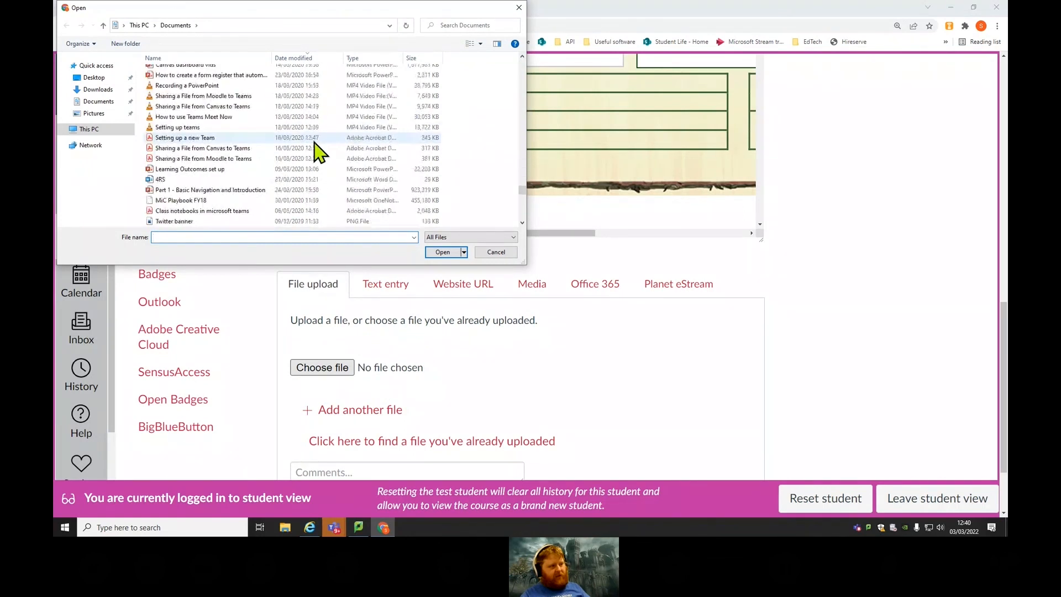
scroll(216, 136, up, 5)
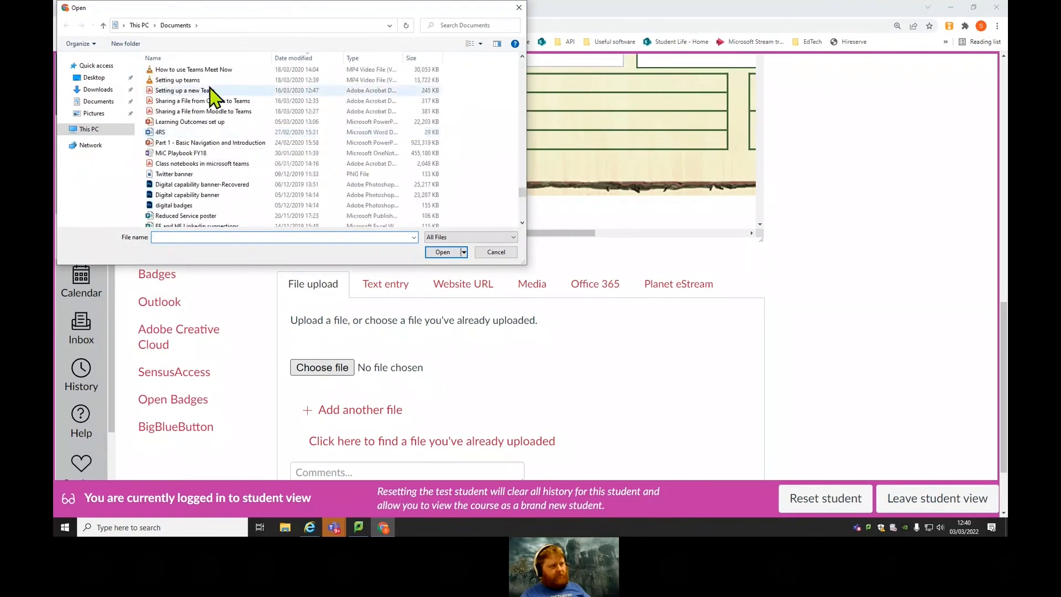
click(233, 111)
click(445, 252)
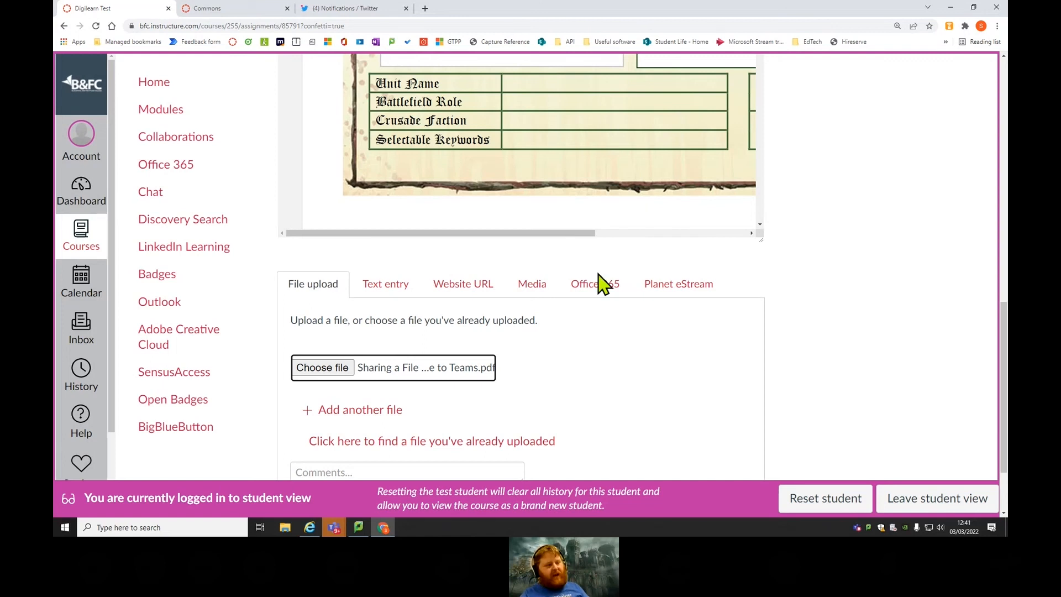
scroll(592, 349, down, 2)
click(450, 414)
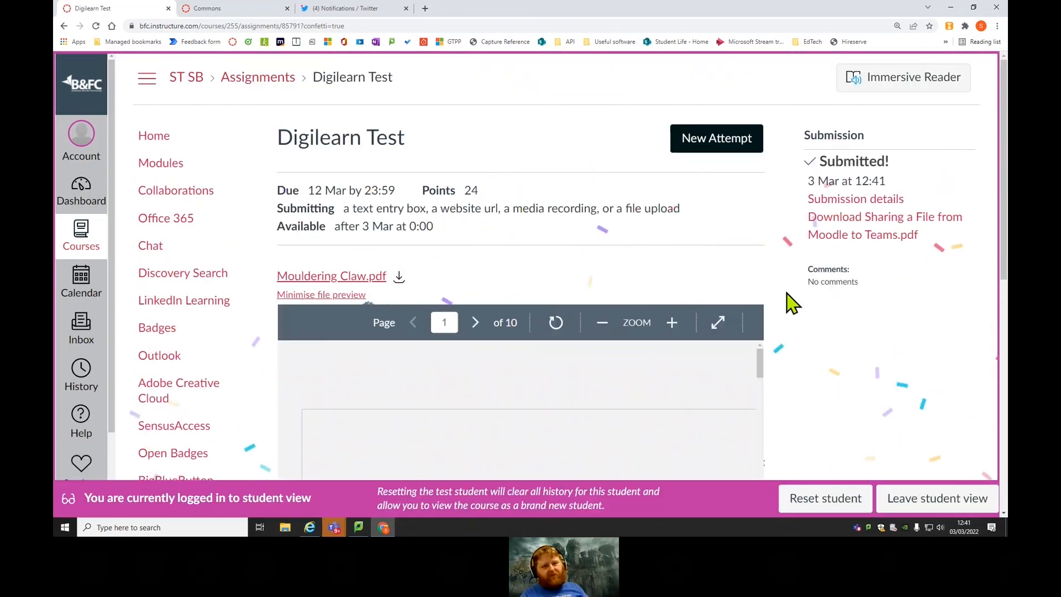
Leave student view and open Digilearn Test for grading from the dashboard's to-do list.
click(929, 504)
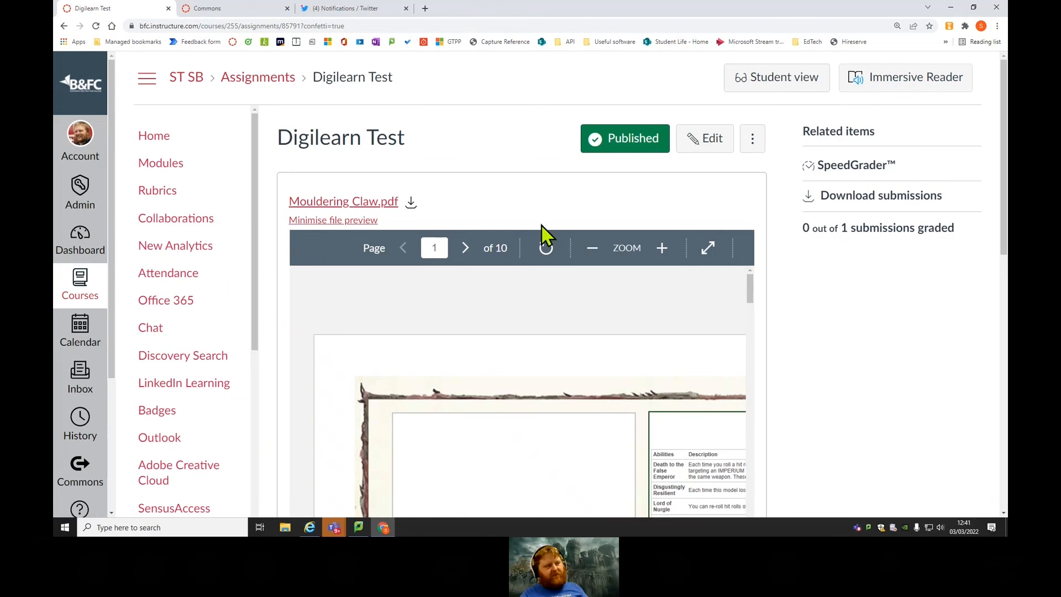
click(174, 139)
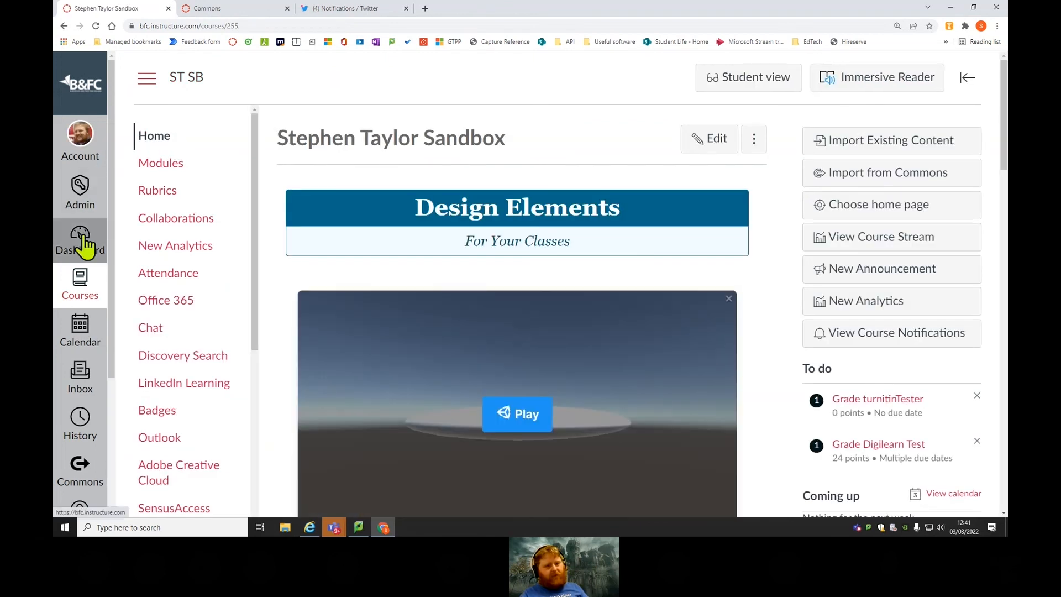
click(81, 241)
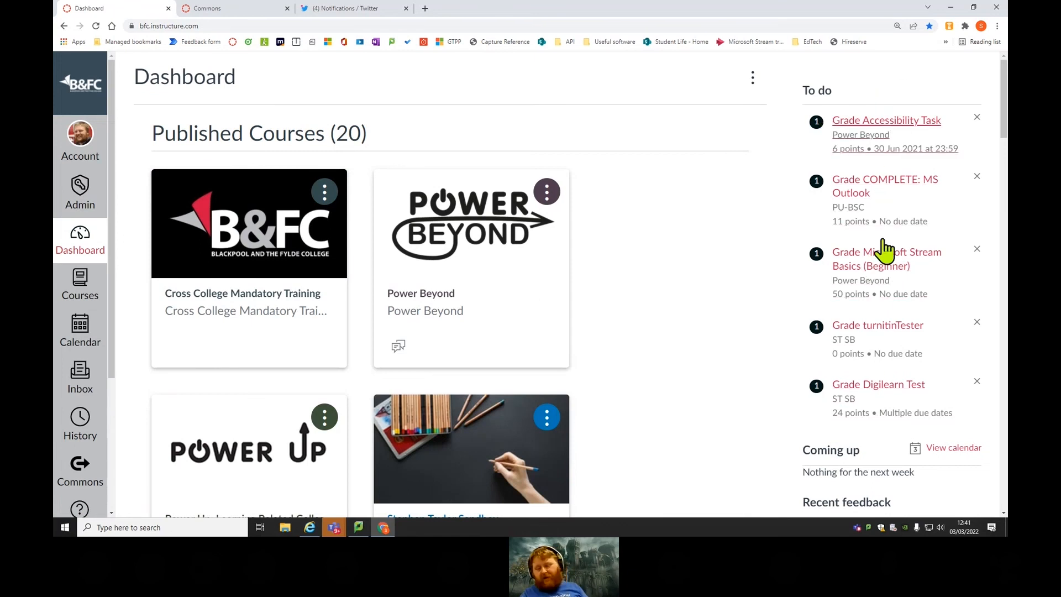
click(877, 389)
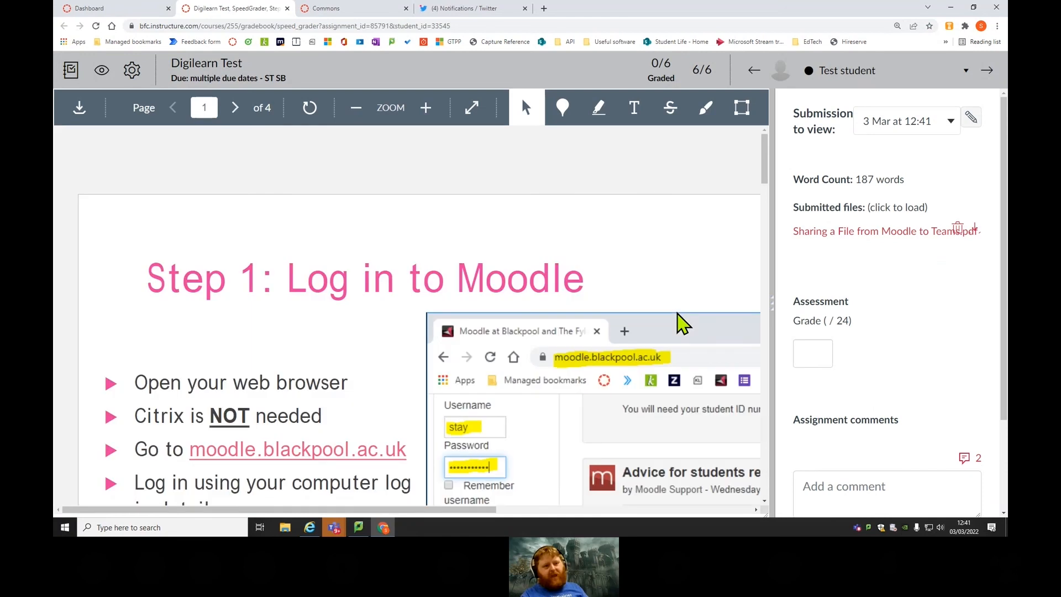
Look through the submitted PDF and compare the test student's 3 Mar 12:40 and 12:41 submissions, ending on the 12:41 one.
scroll(486, 353, down, 15)
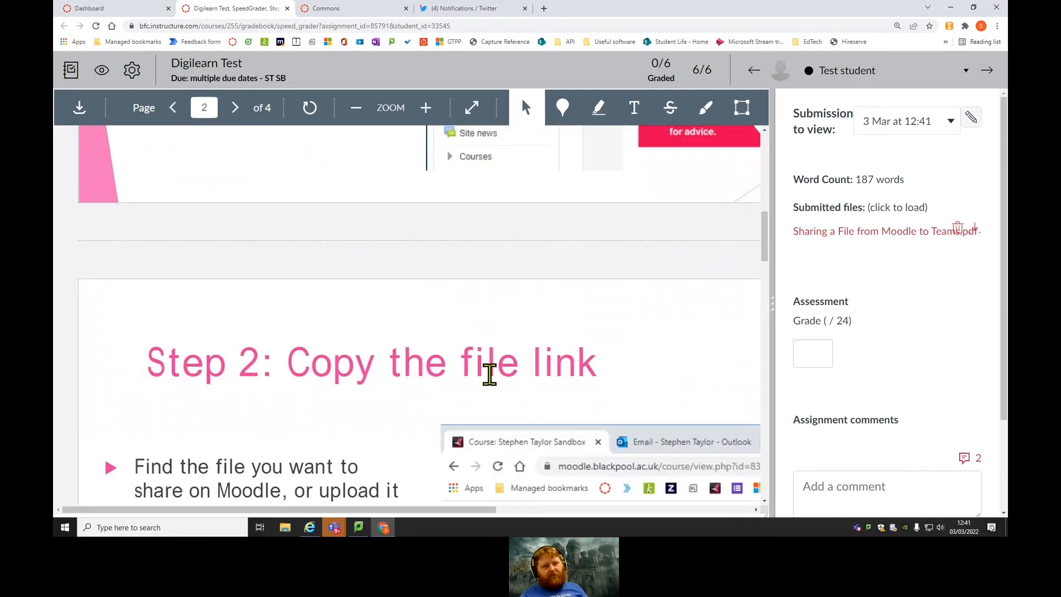
scroll(511, 371, up, 15)
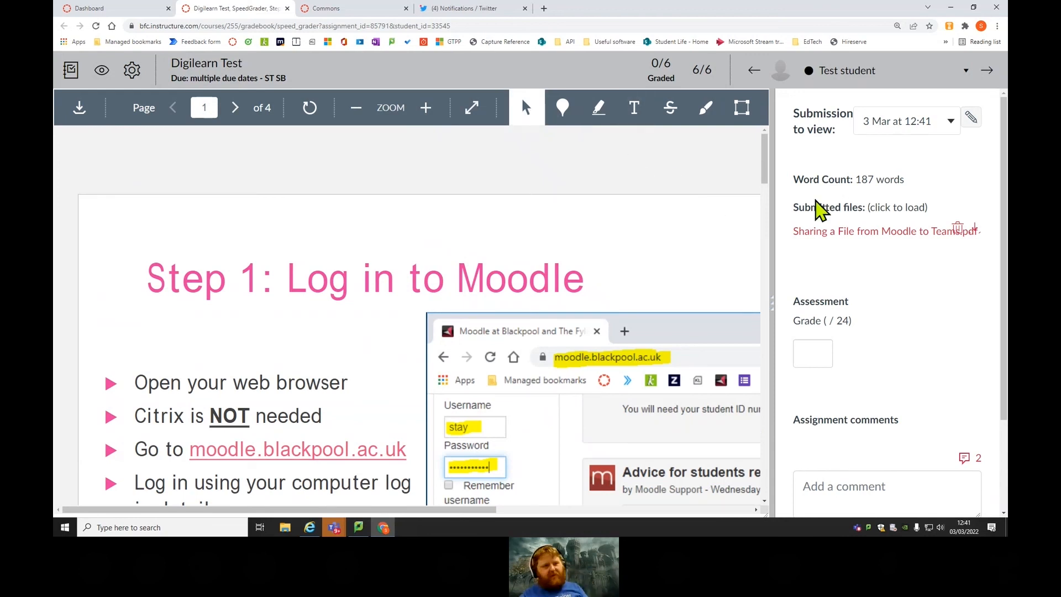
click(951, 122)
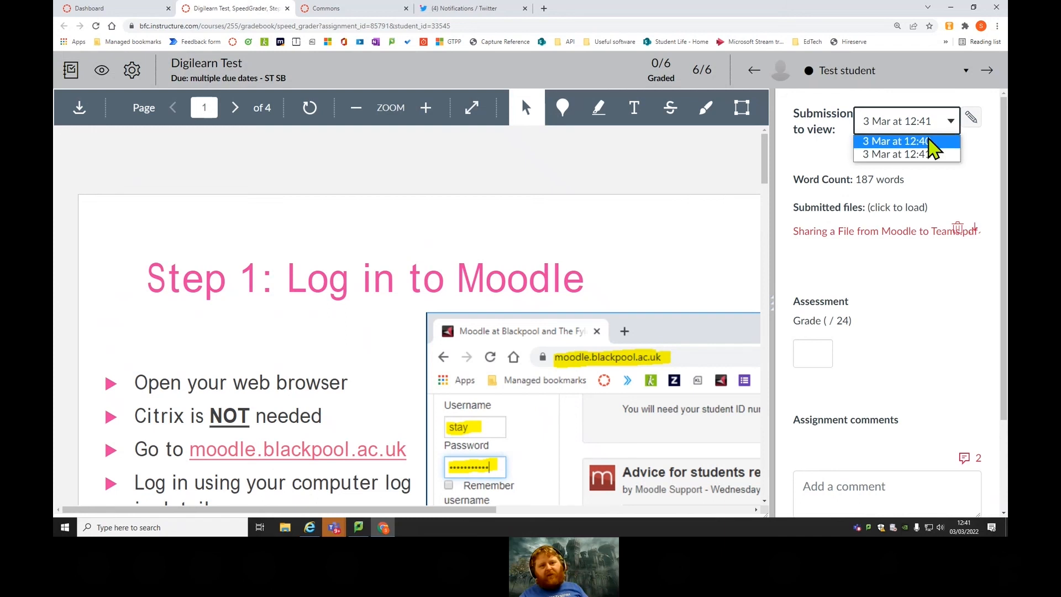
click(940, 141)
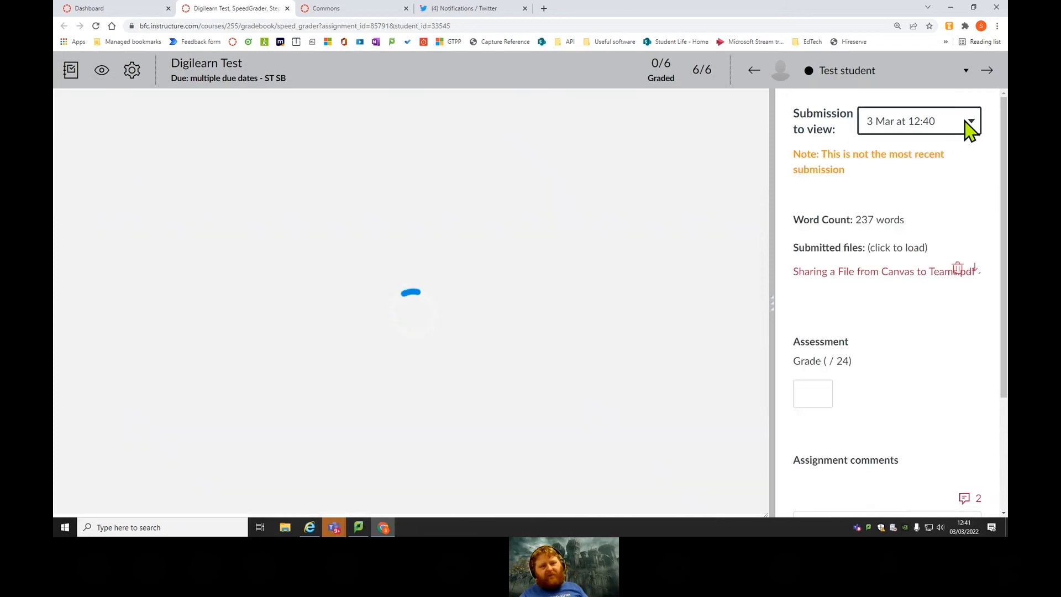
click(968, 123)
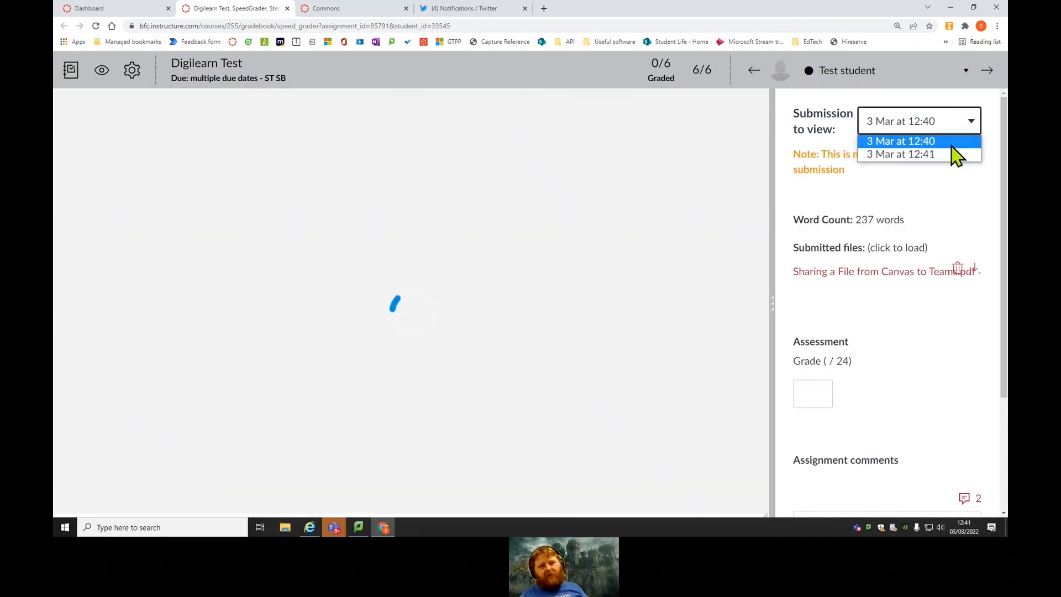
click(952, 154)
click(951, 123)
click(946, 141)
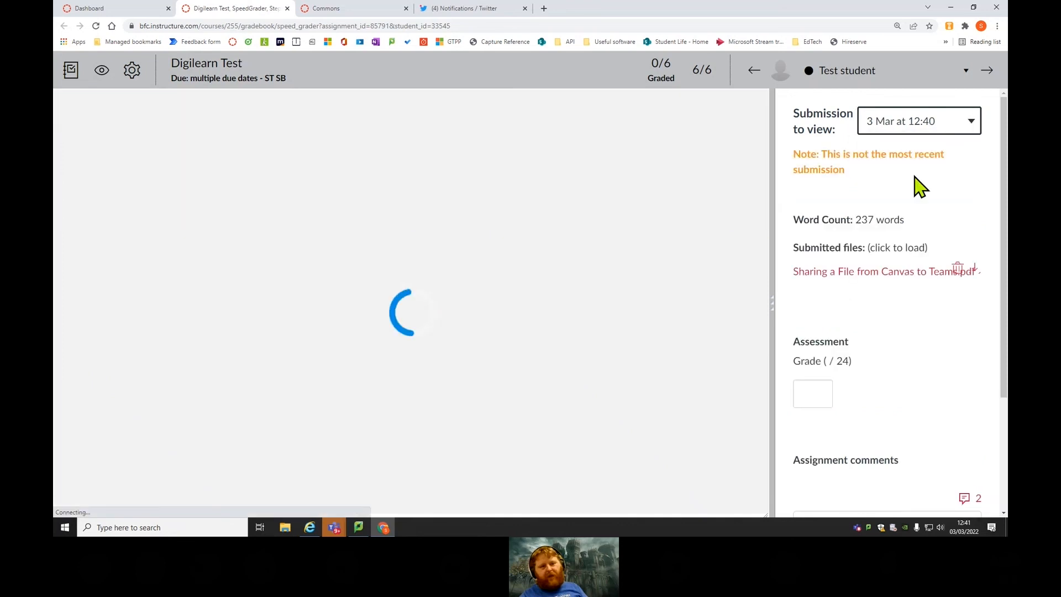
scroll(796, 260, down, 3)
scroll(894, 191, up, 3)
click(926, 127)
click(924, 157)
click(929, 131)
click(922, 155)
scroll(922, 171, down, 2)
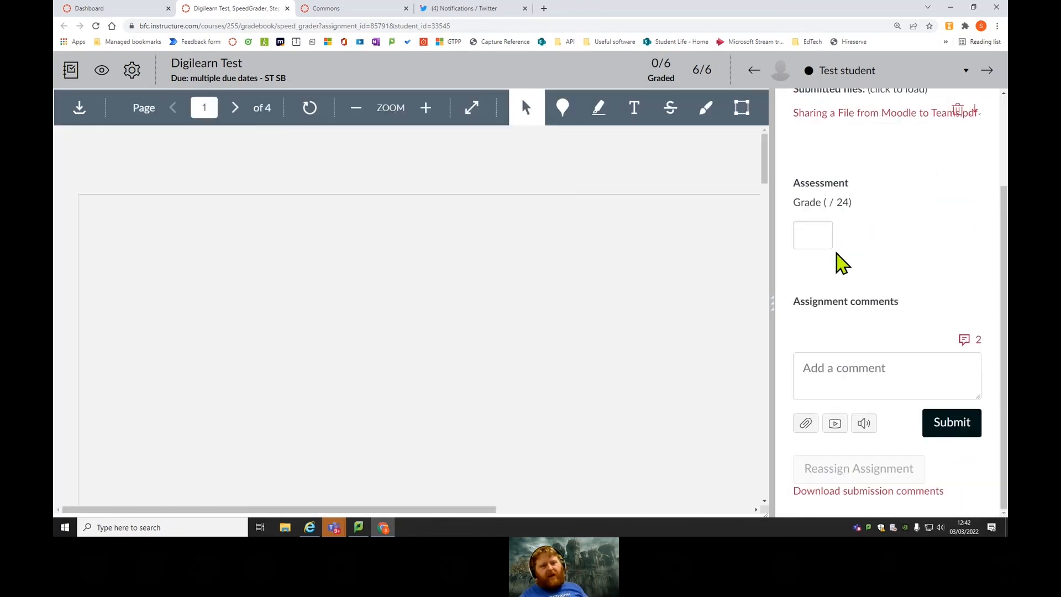
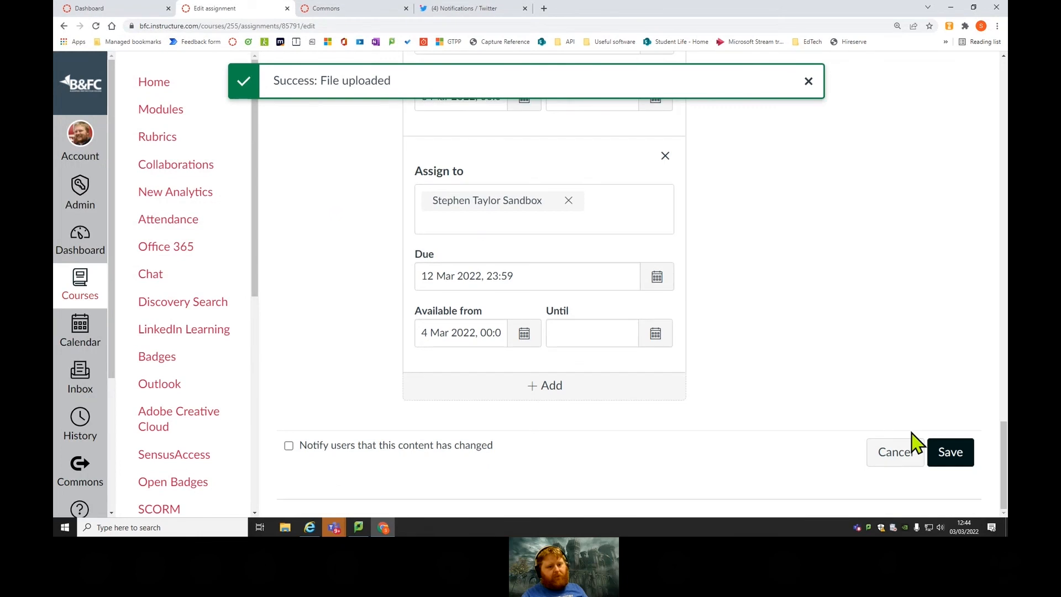
Save the edited assignment and look over the Digilearn Test page in student view.
click(598, 354)
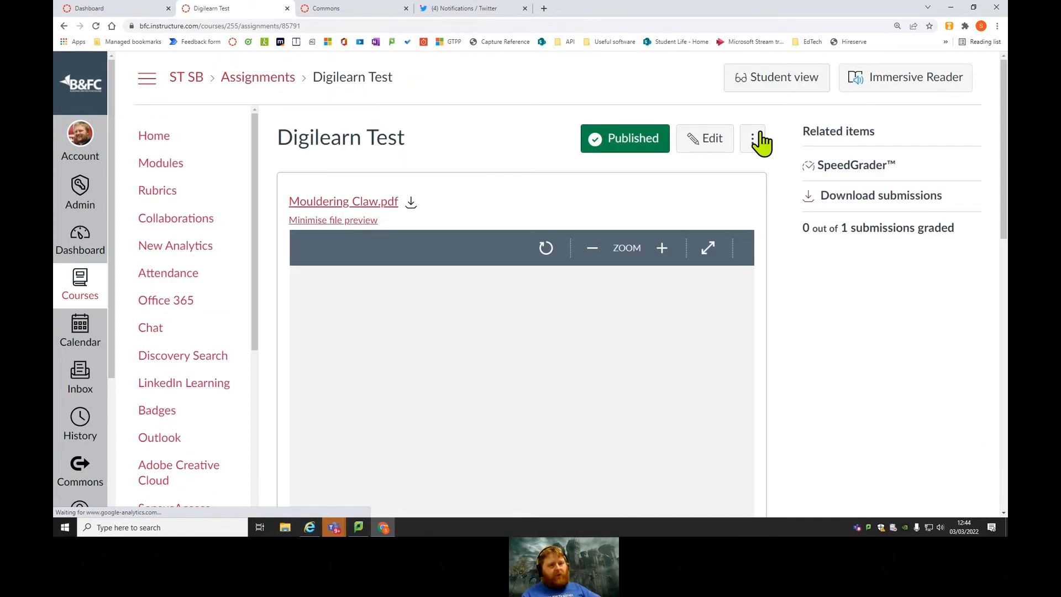
click(770, 79)
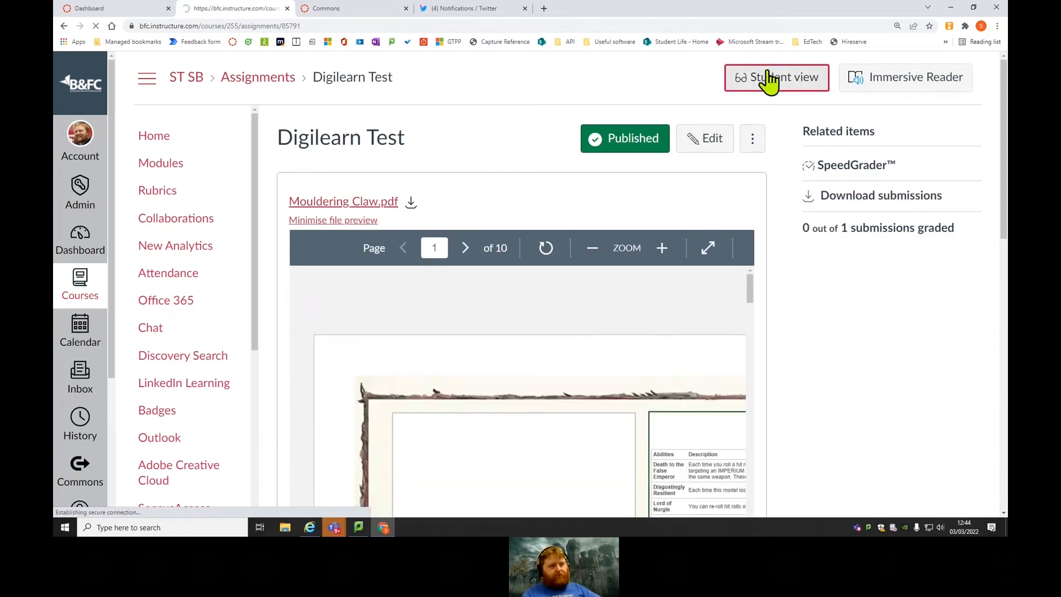
scroll(832, 371, down, 12)
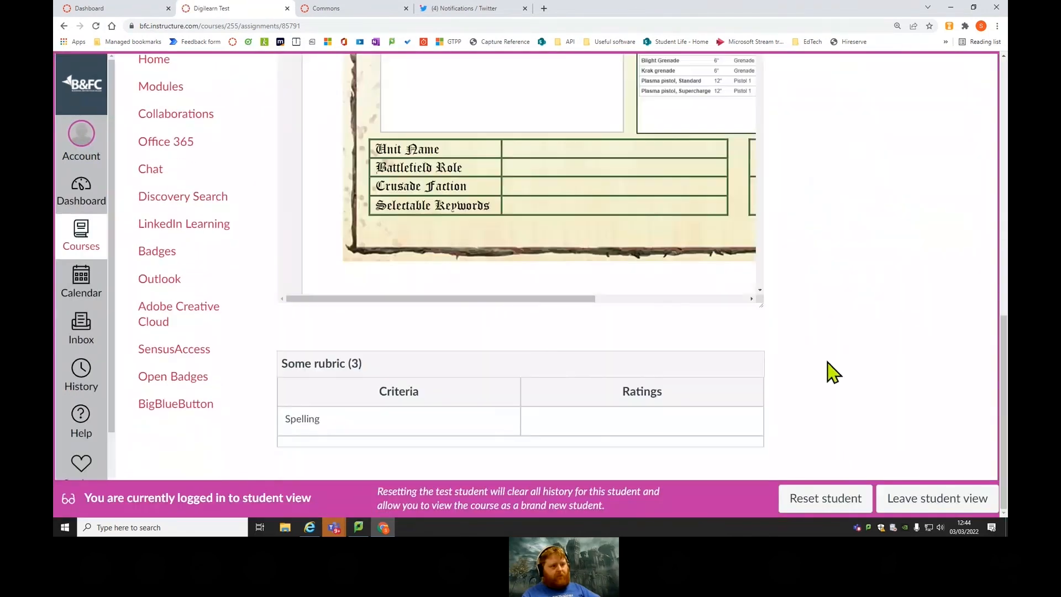
scroll(801, 329, up, 12)
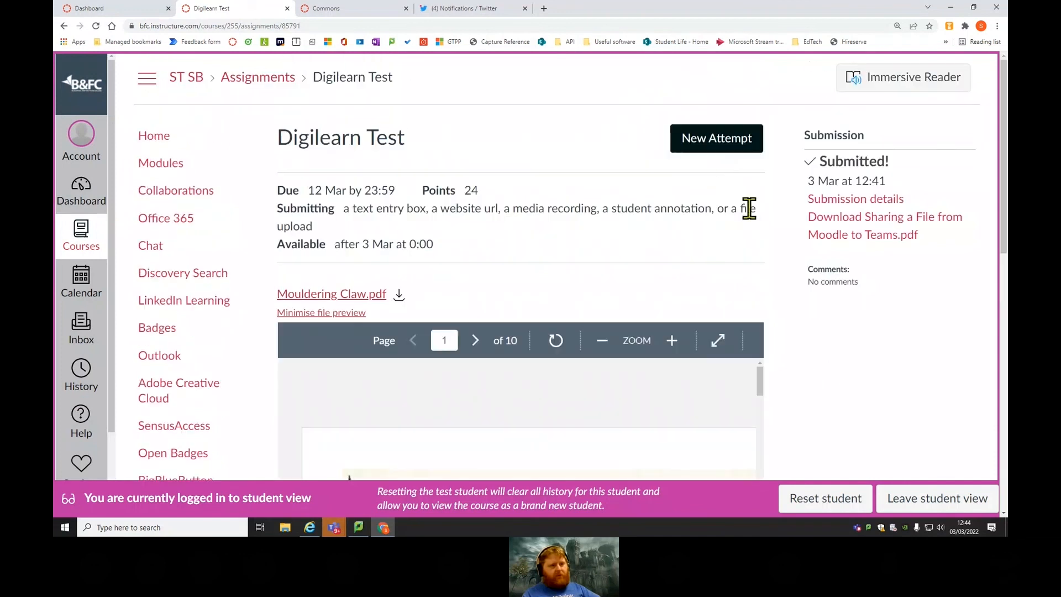
Start a new attempt and place a blue comment point below the B&FC logo on the annotation document's first slide.
click(715, 145)
scroll(835, 277, down, 6)
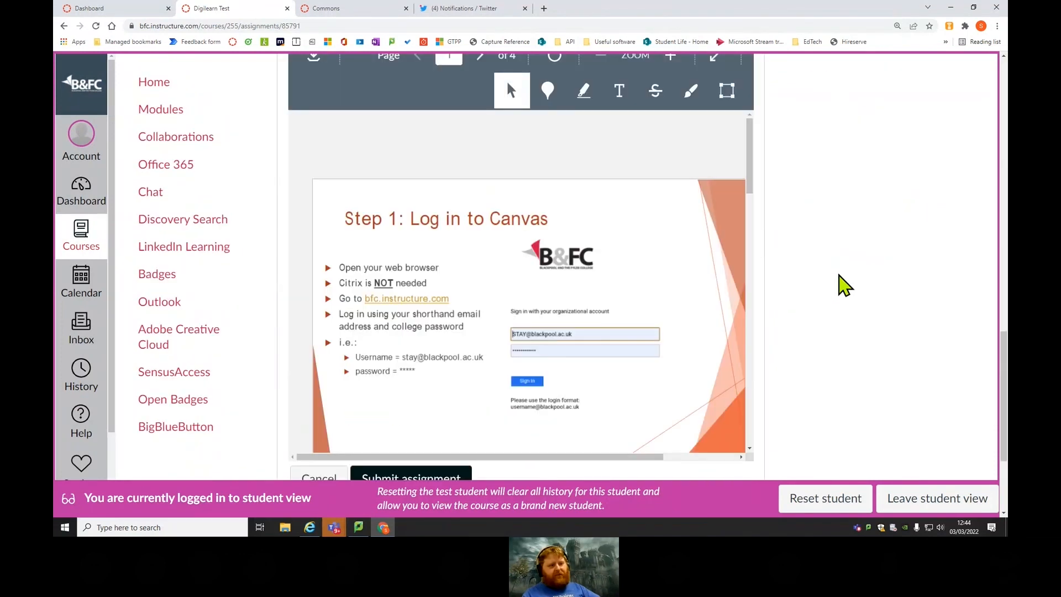
scroll(805, 268, up, 3)
scroll(788, 261, down, 1)
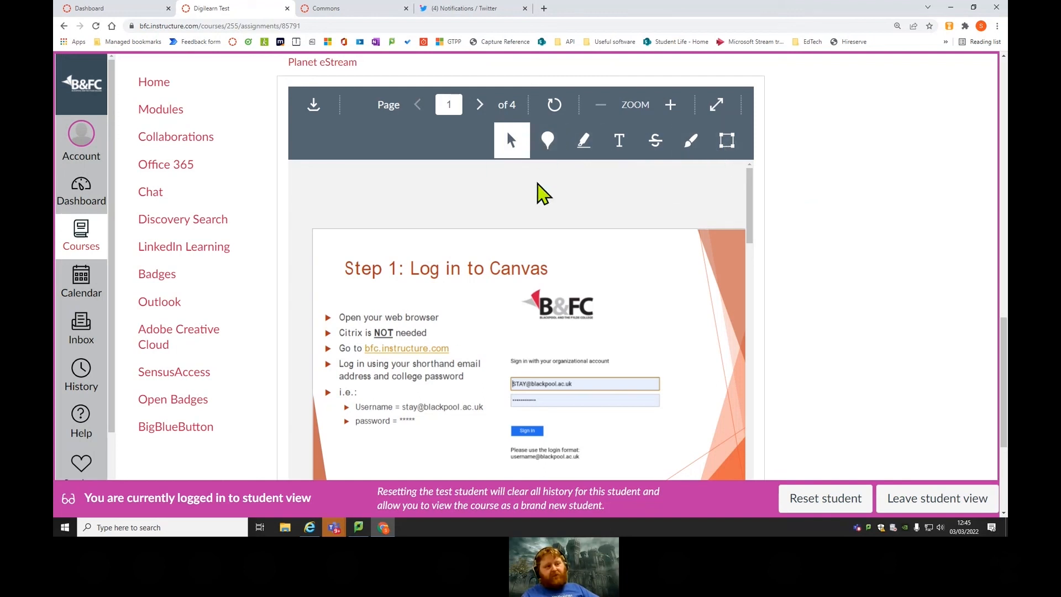
click(548, 140)
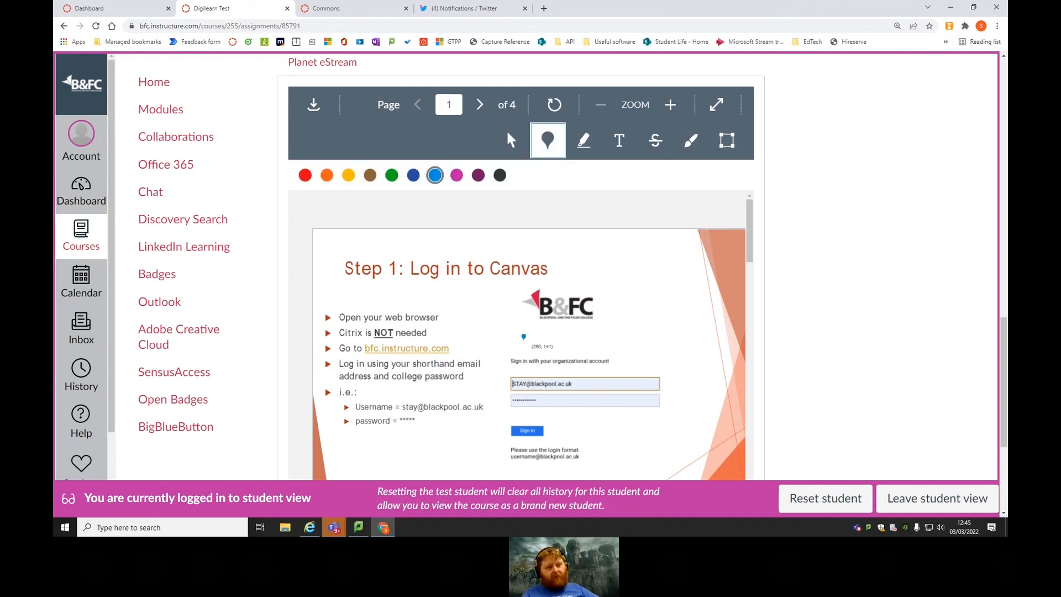
click(527, 343)
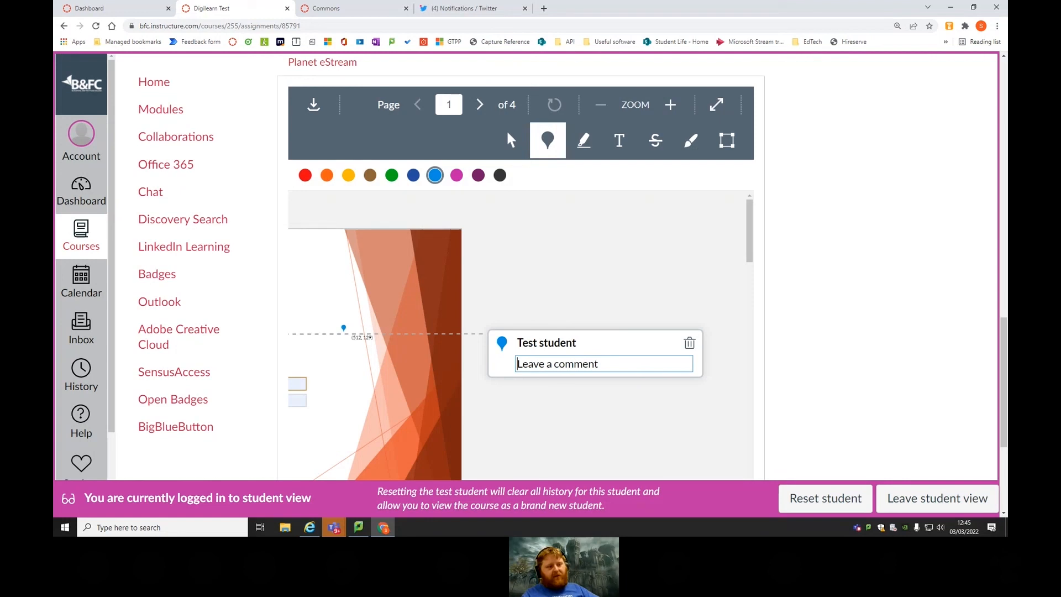
Highlight "Open your web browser" in yellow on the first slide and open a comment on the highlight.
click(586, 151)
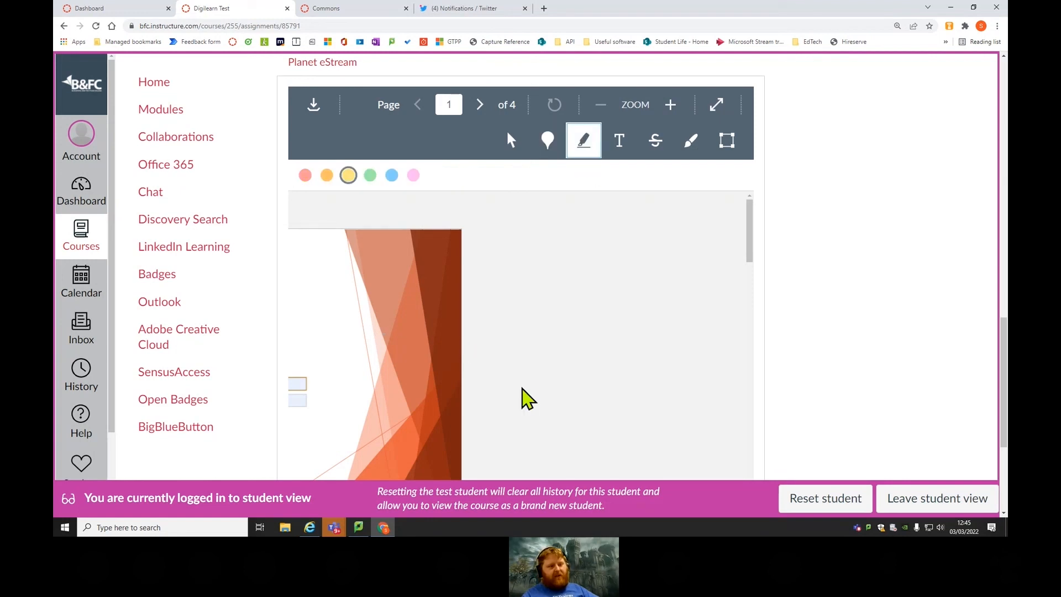
scroll(594, 353, down, 5)
scroll(595, 379, up, 8)
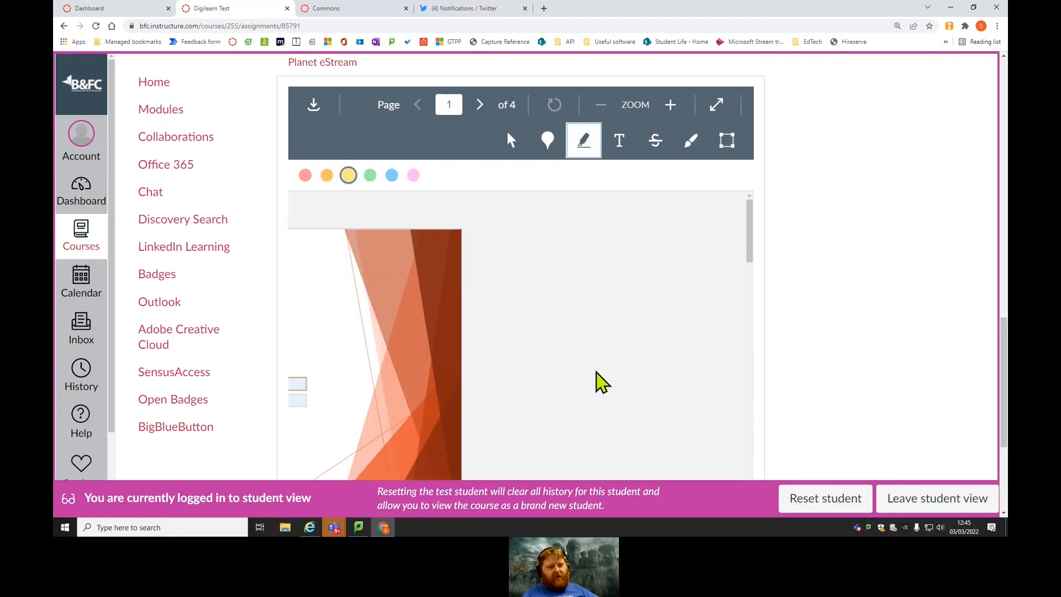
scroll(498, 254, down, 3)
scroll(514, 367, down, 3)
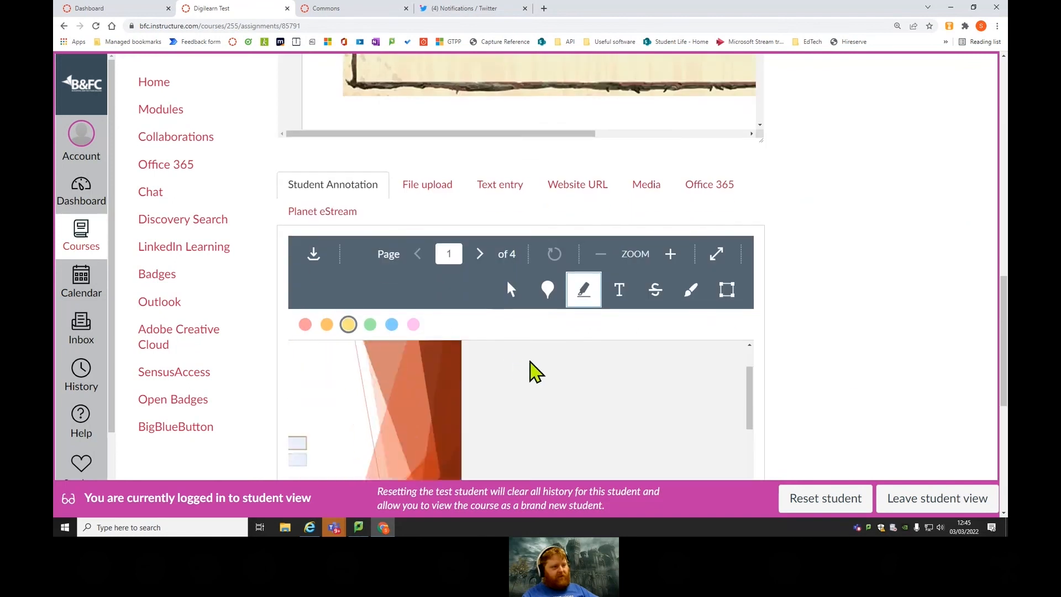
drag(1002, 320, 1003, 374)
scroll(514, 466, left, 4)
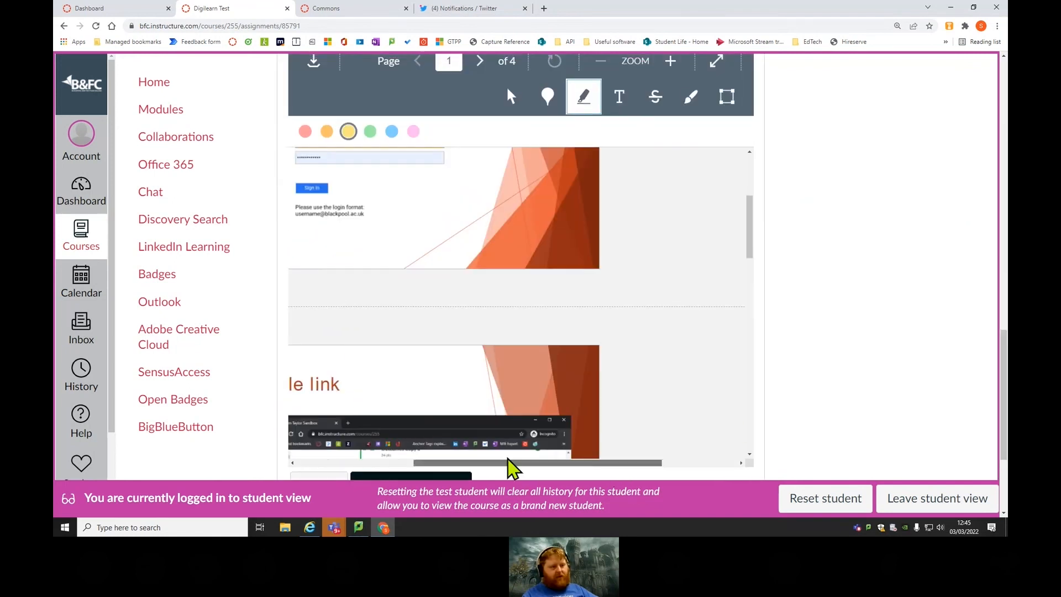
scroll(485, 277, up, 5)
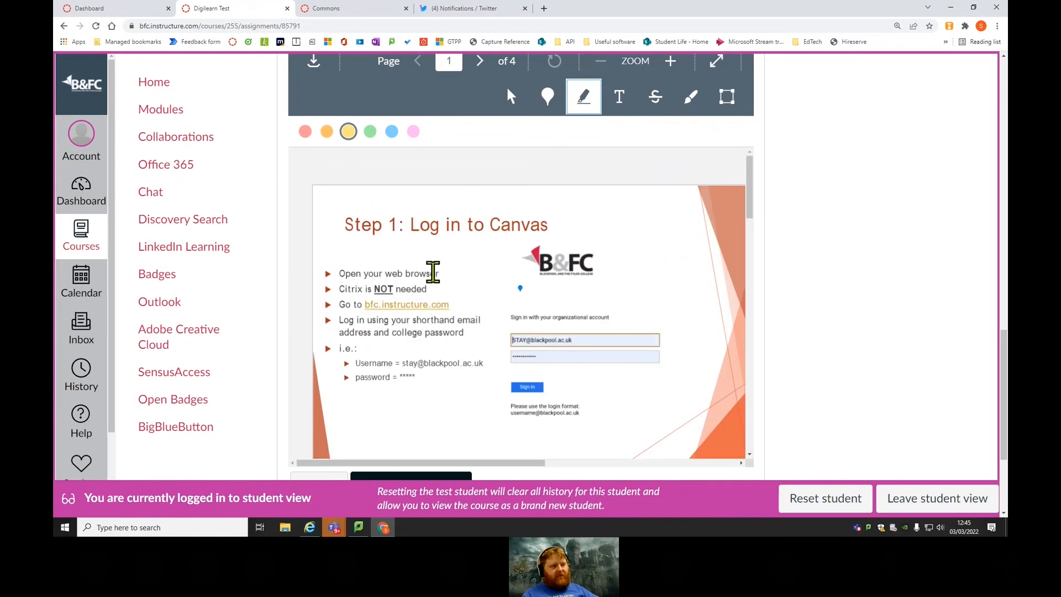
drag(340, 273, 438, 273)
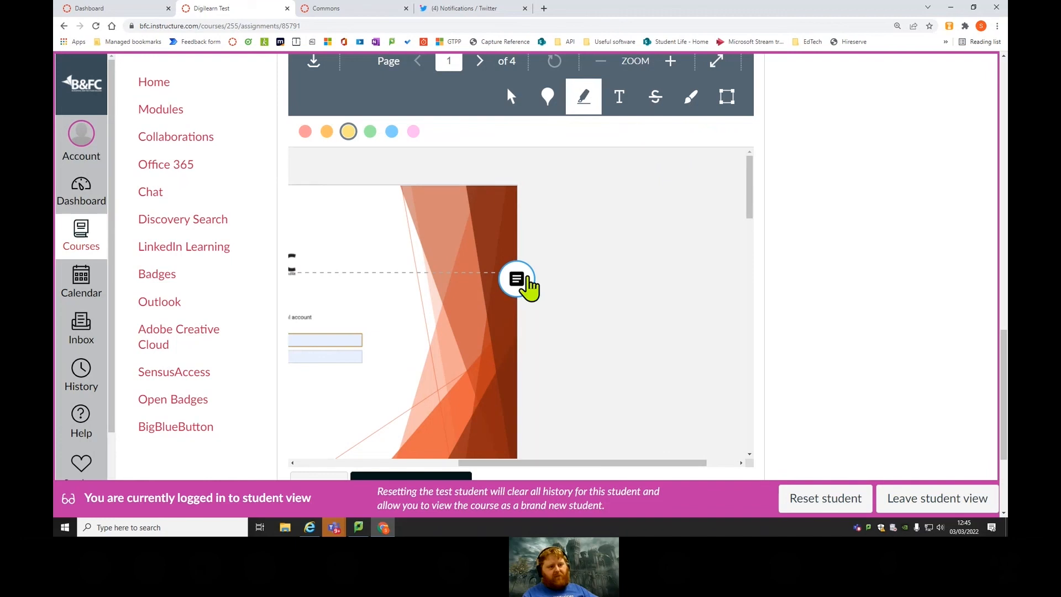
click(522, 282)
Place a black free-text box with no background in the white area of the first slide.
click(627, 98)
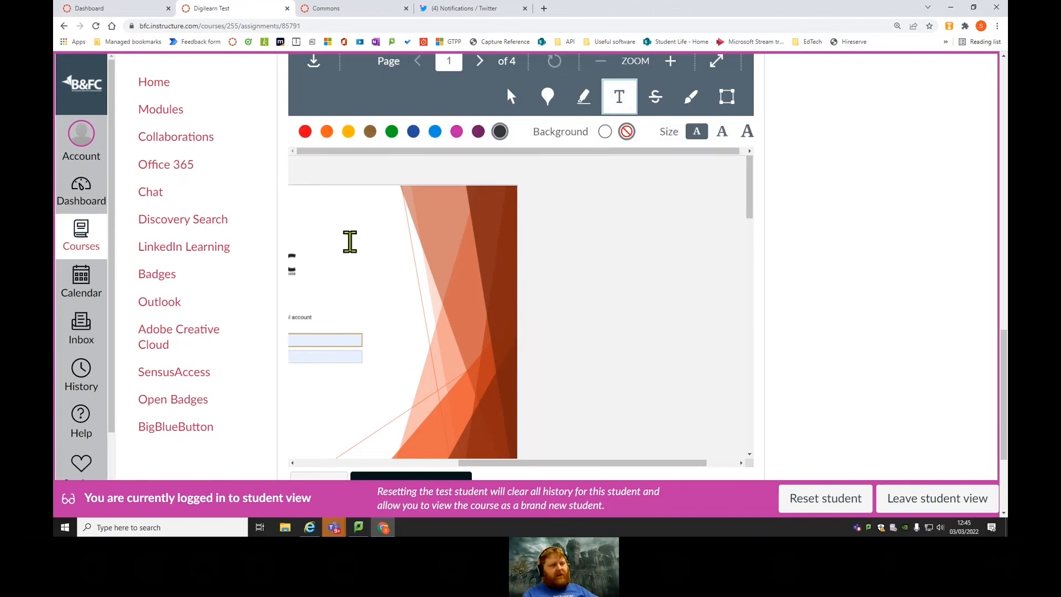
click(352, 242)
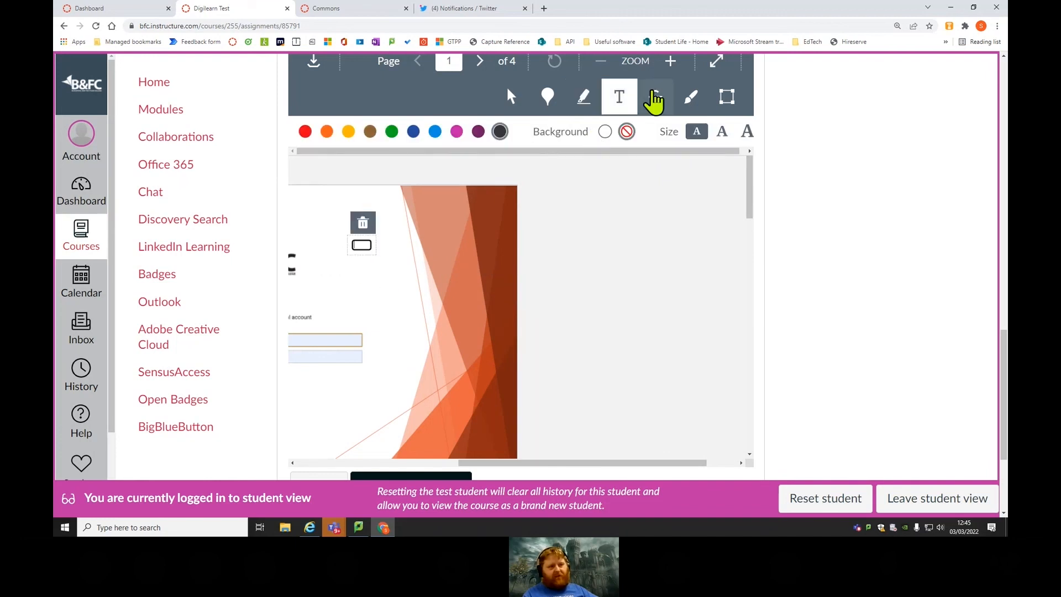
Strike out "Log in using your shorthand" in red on the annotation document's first slide.
click(654, 97)
drag(507, 474, 301, 469)
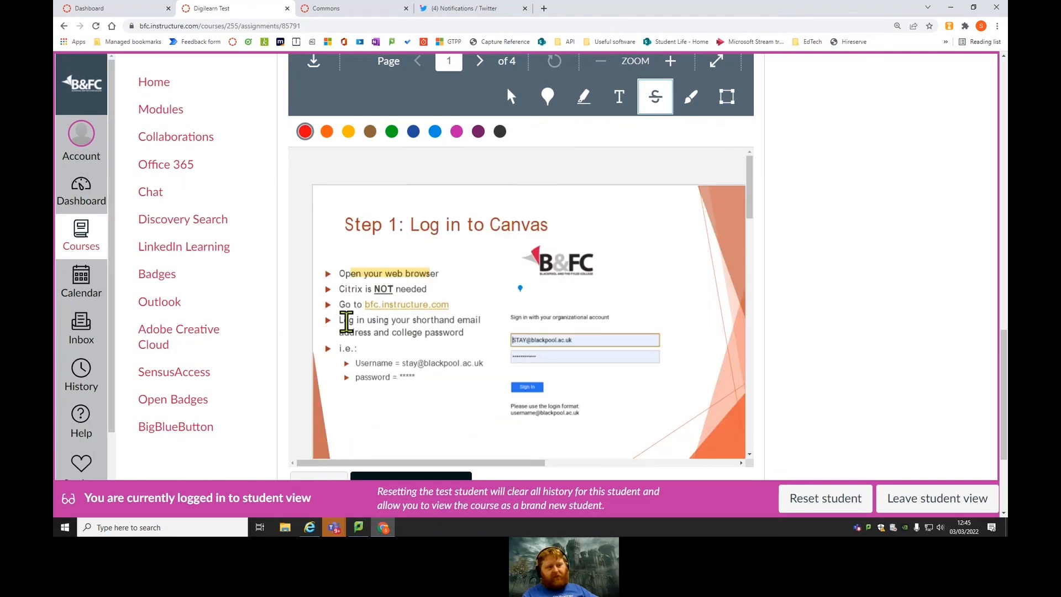
drag(332, 322, 445, 321)
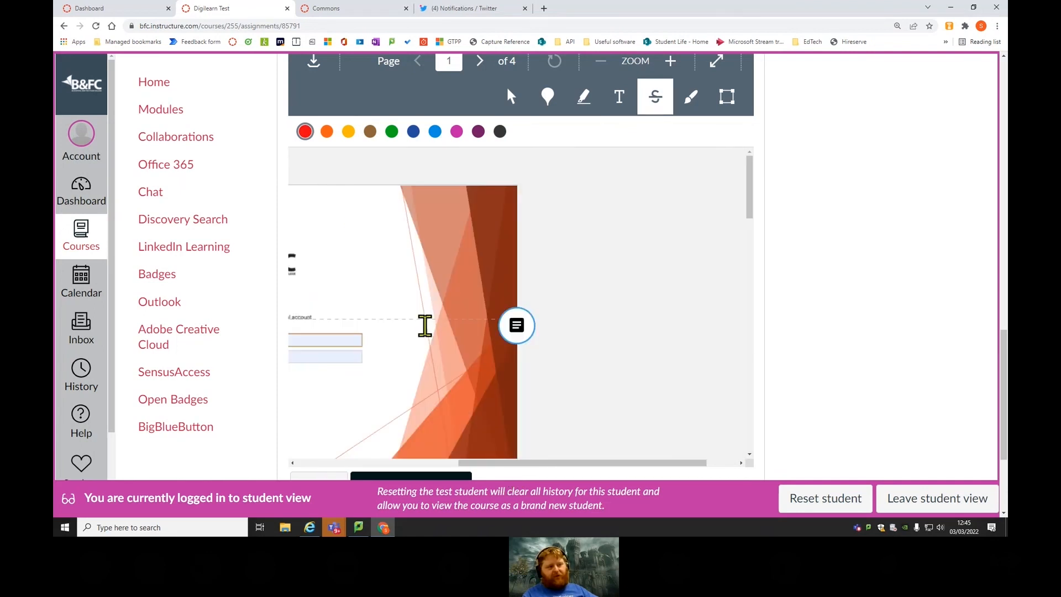
Draw a thin blue freehand line towards the B&FC logo and a blue box over the upper bullet points.
mouse_move(495, 463)
mouse_down()
mouse_move(364, 470)
mouse_move(320, 414)
mouse_up()
click(692, 107)
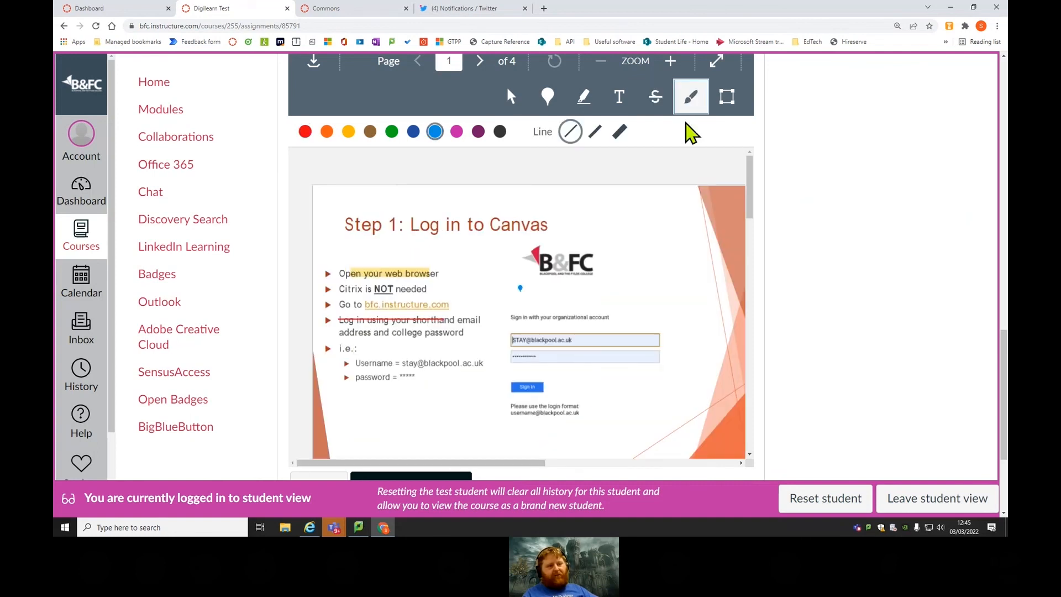
mouse_move(449, 244)
mouse_down()
mouse_move(459, 309)
mouse_move(545, 221)
mouse_move(553, 265)
mouse_up()
click(719, 105)
drag(339, 245, 443, 344)
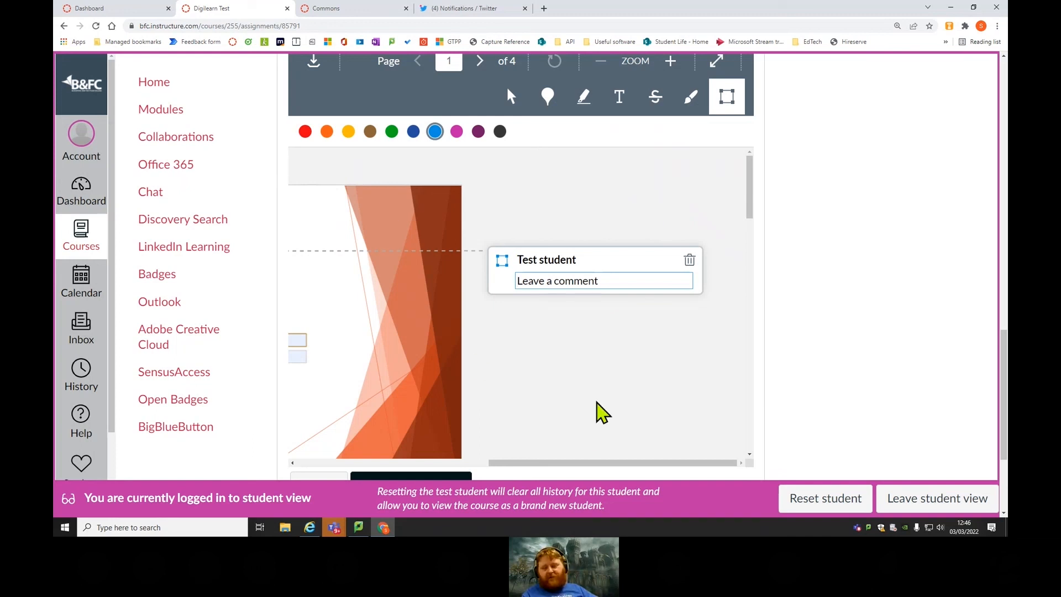
mouse_move(551, 474)
mouse_down()
mouse_move(331, 472)
mouse_move(543, 473)
mouse_up()
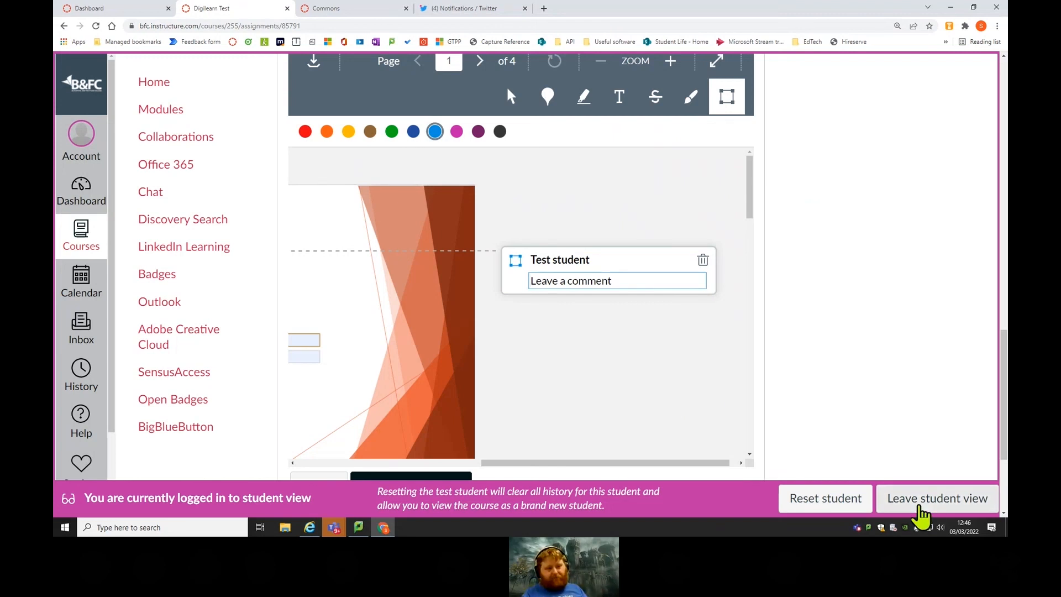
Leave student view, discarding the unsaved changes on the annotated attempt.
scroll(547, 299, down, 5)
scroll(555, 312, up, 10)
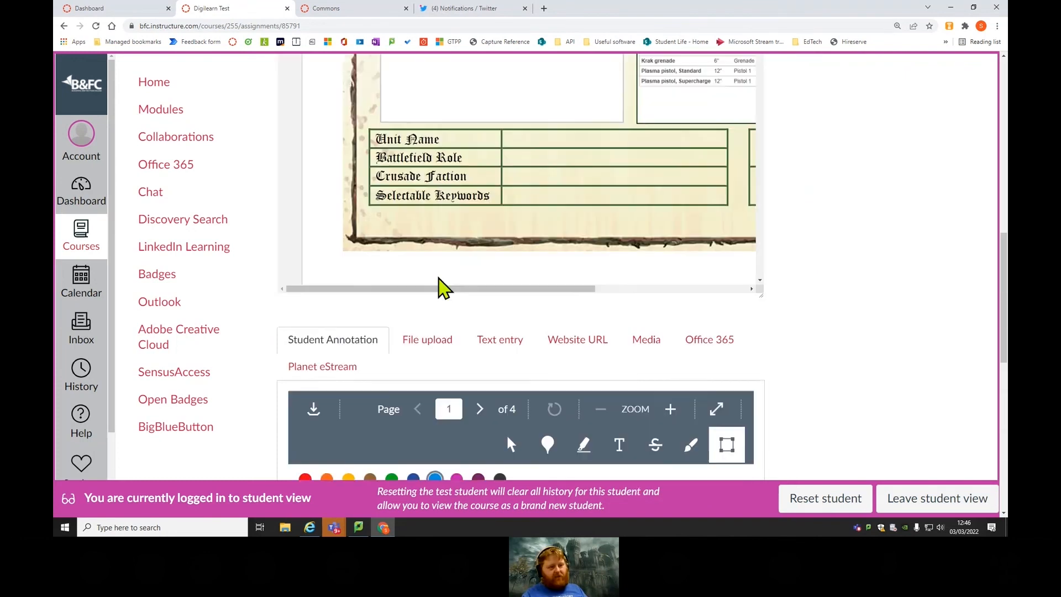
click(906, 500)
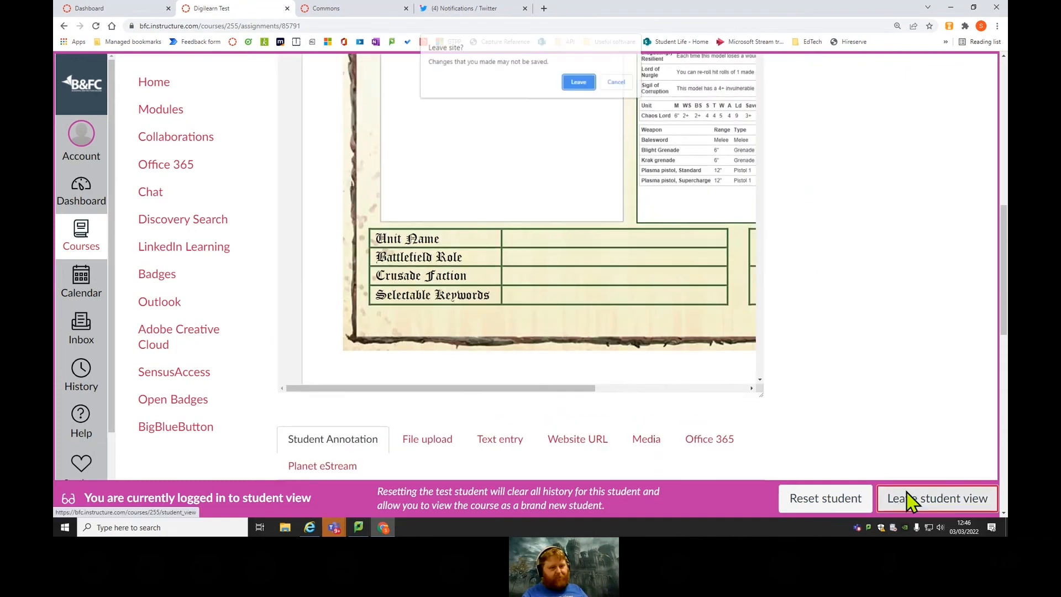
click(572, 84)
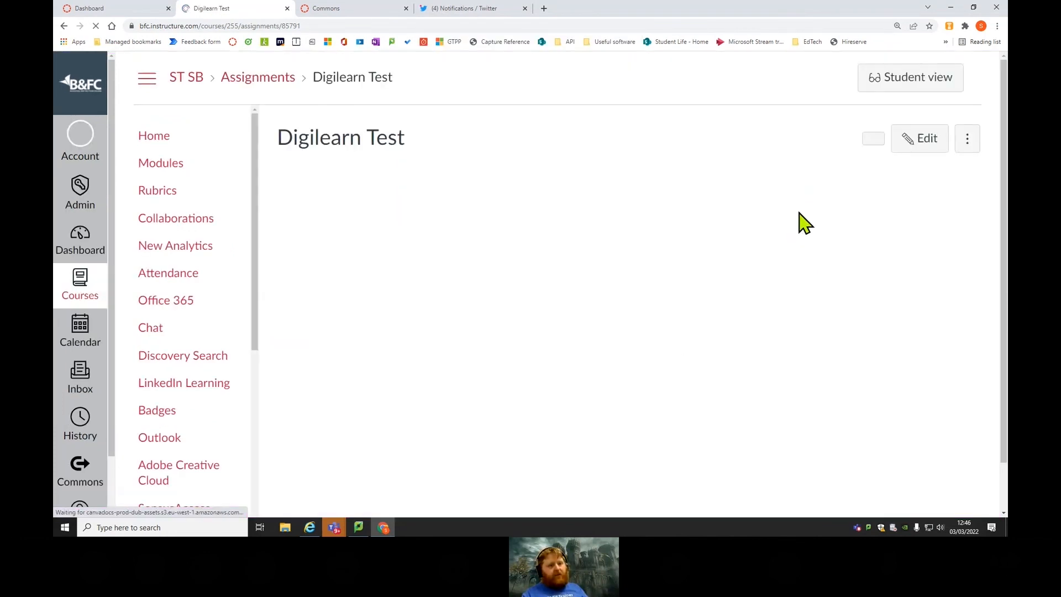
Edit the Digilearn Test assignment and change its submission type to External tool.
click(718, 141)
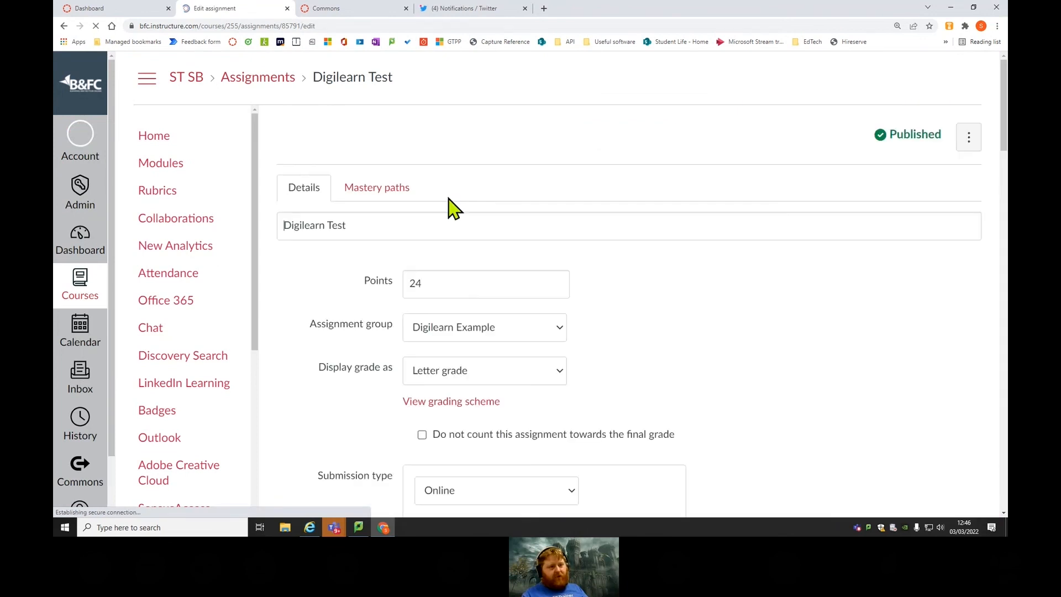
scroll(682, 232, down, 8)
scroll(685, 248, down, 3)
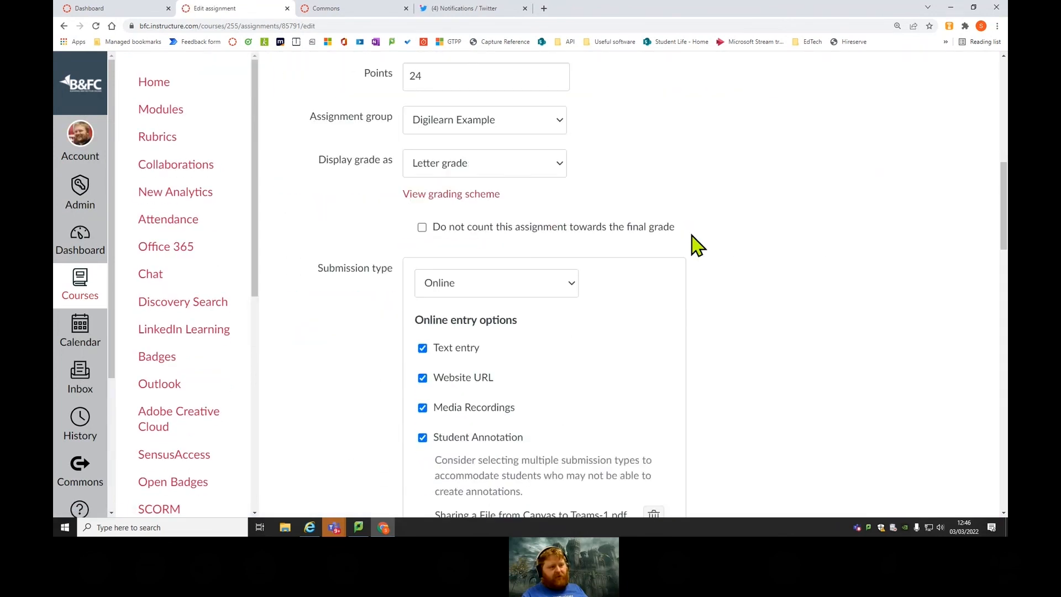
click(572, 184)
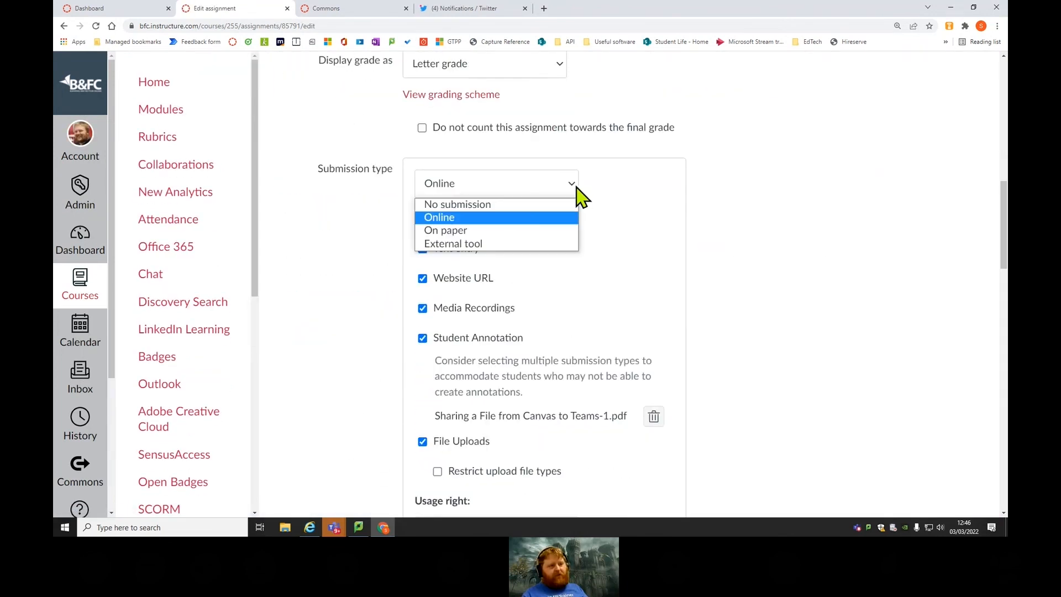
click(558, 244)
Find and select the Turnitin external tool, and turn off loading it in a new tab.
click(661, 283)
scroll(550, 287, down, 3)
scroll(549, 293, down, 3)
click(481, 311)
click(647, 412)
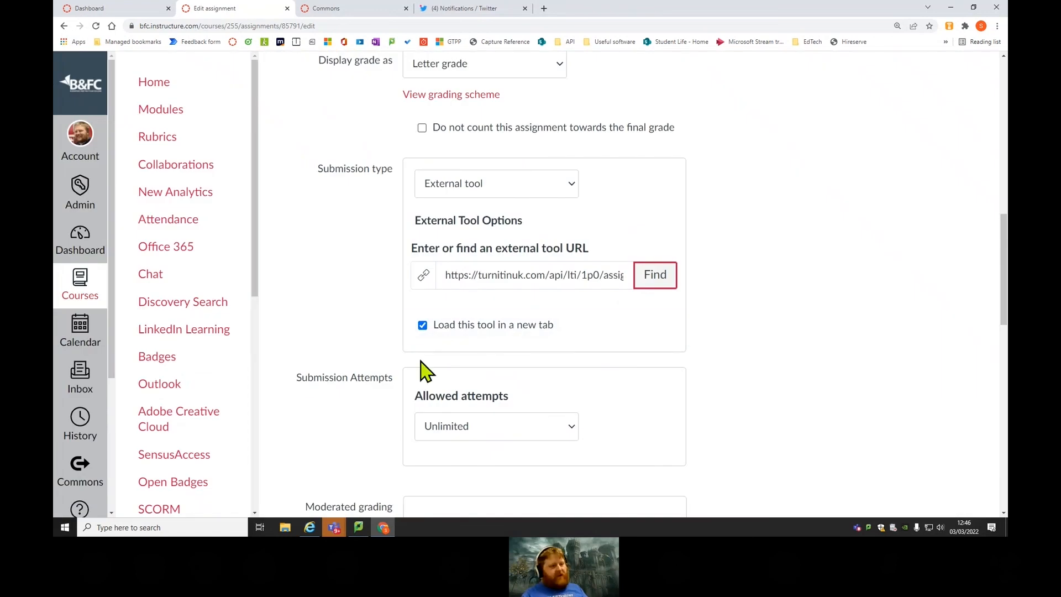
click(434, 327)
Save the assignment and continue without assigning it to the 21/22 Section.
scroll(862, 293, down, 6)
scroll(862, 290, down, 8)
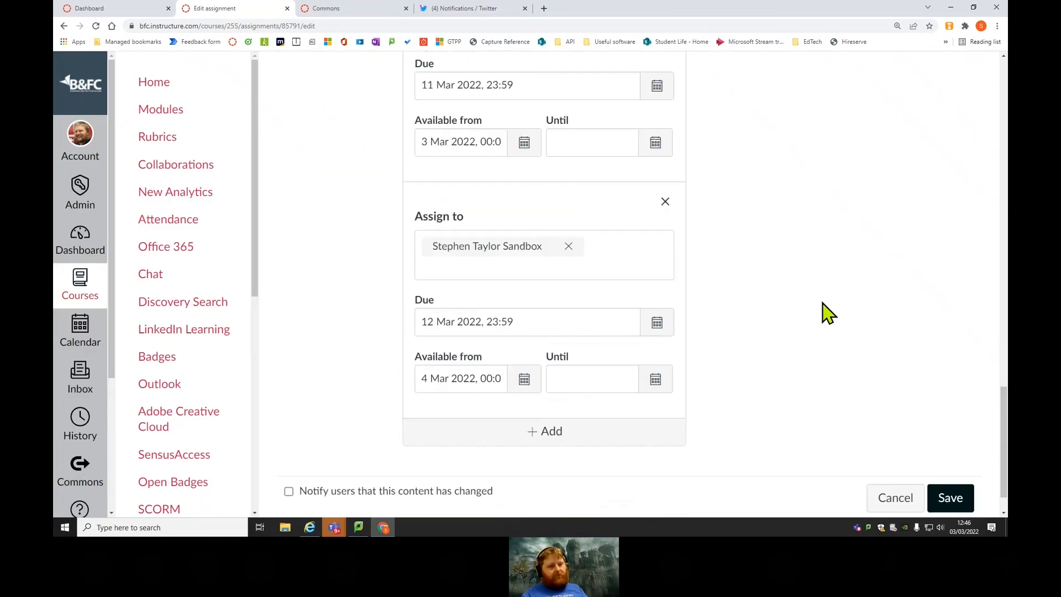
click(944, 456)
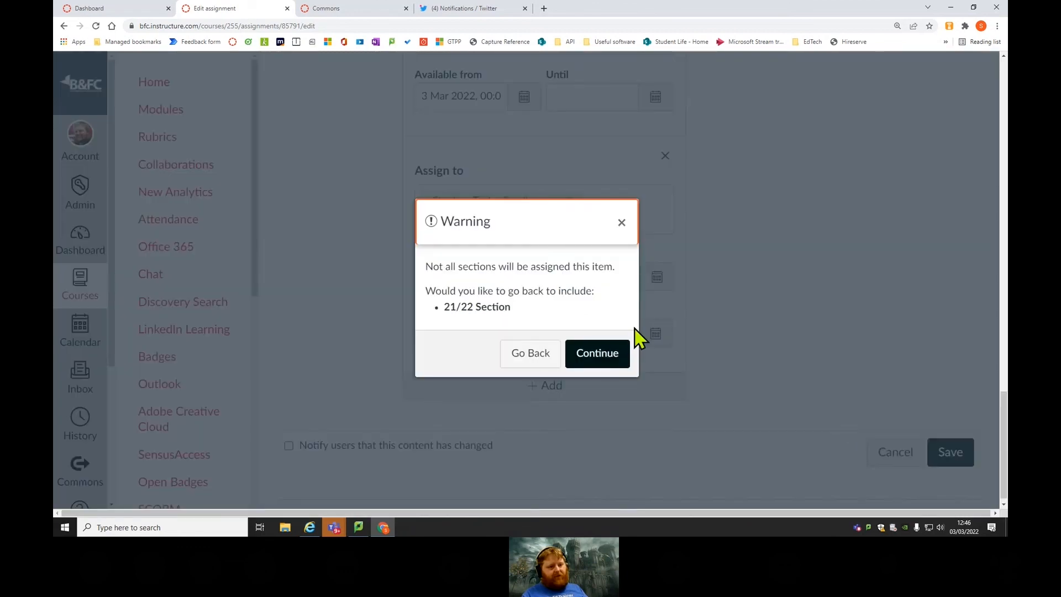
click(604, 362)
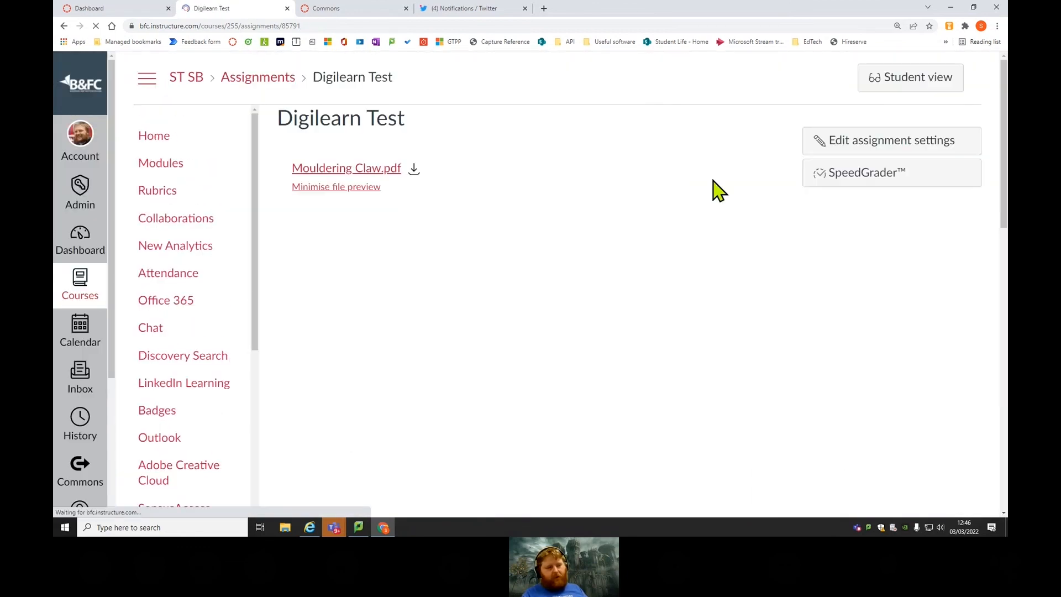
Set the due time in the Turnitin assignment settings to 23:59 GMT on 2022-03-10.
scroll(805, 298, down, 8)
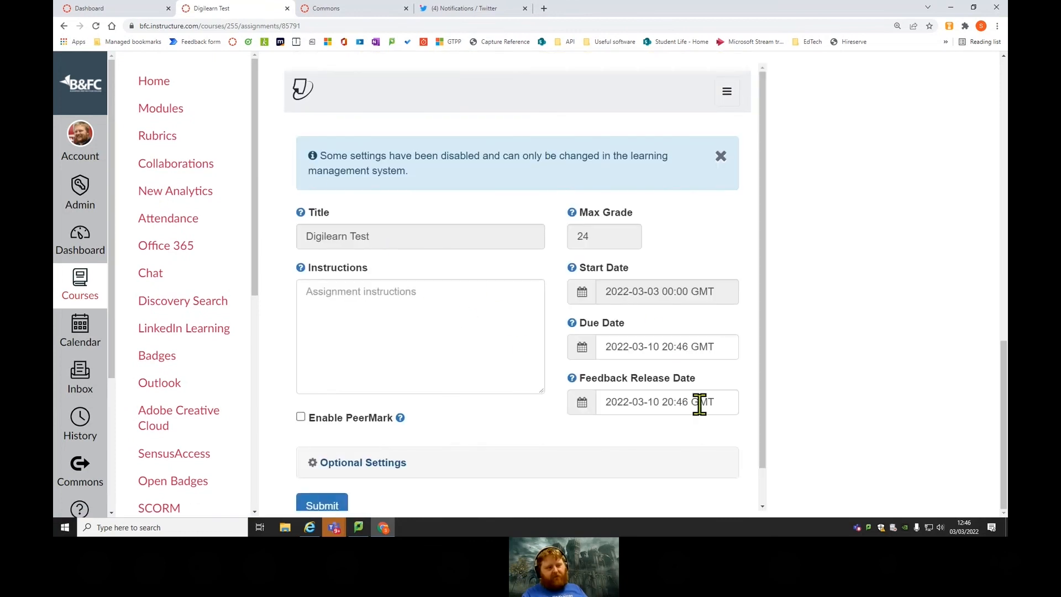
scroll(514, 351, down, 1)
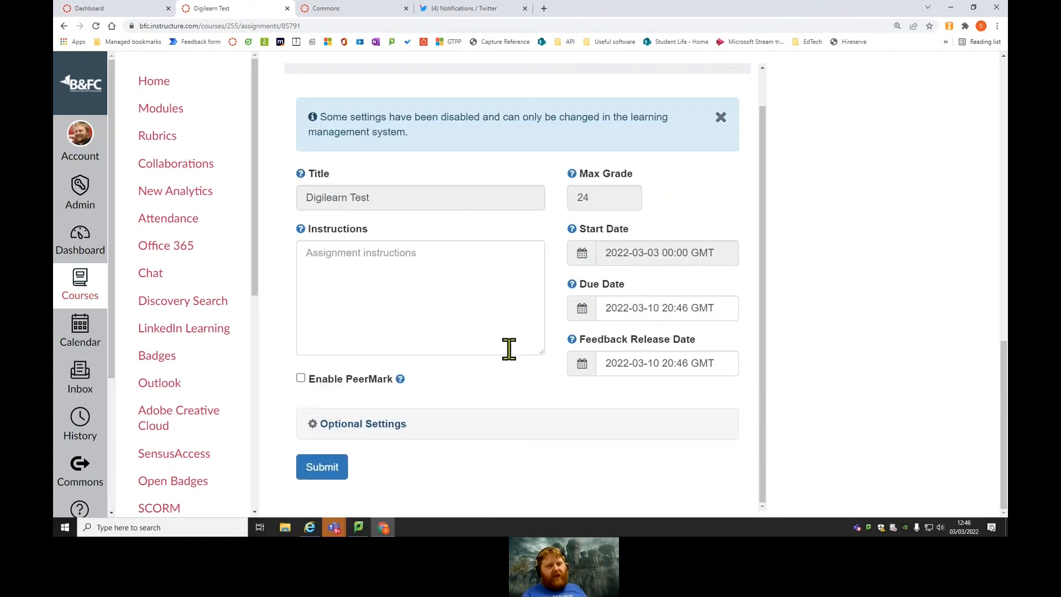
click(659, 308)
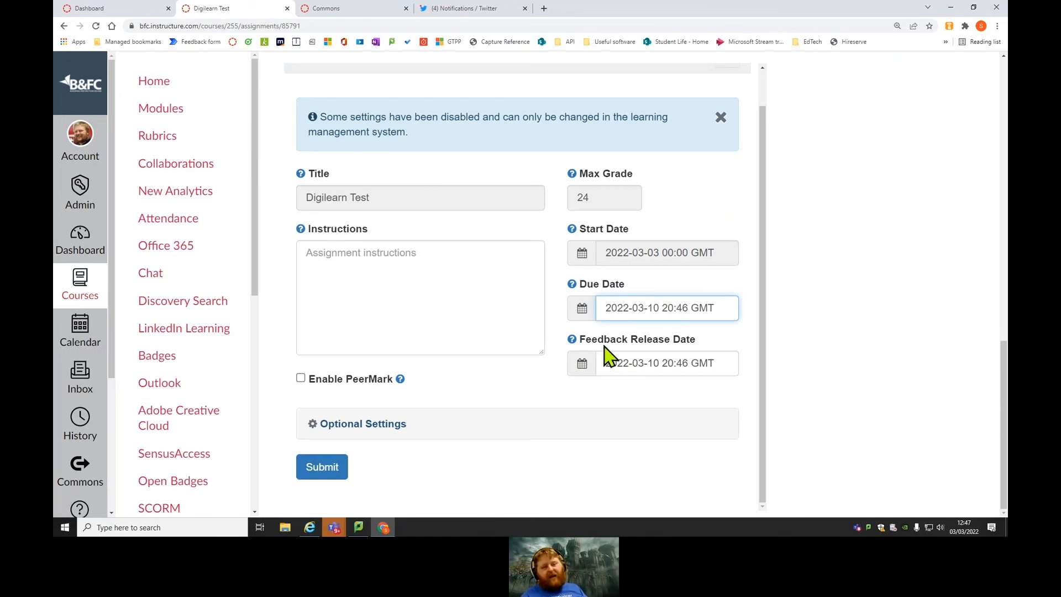
key(BackSpace)
text(2)
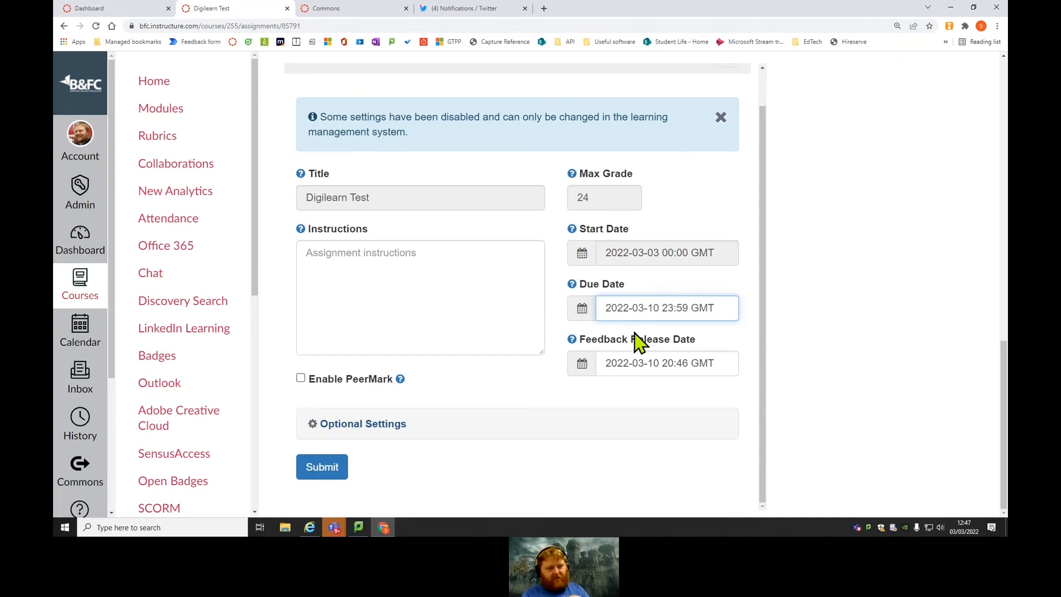
click(710, 330)
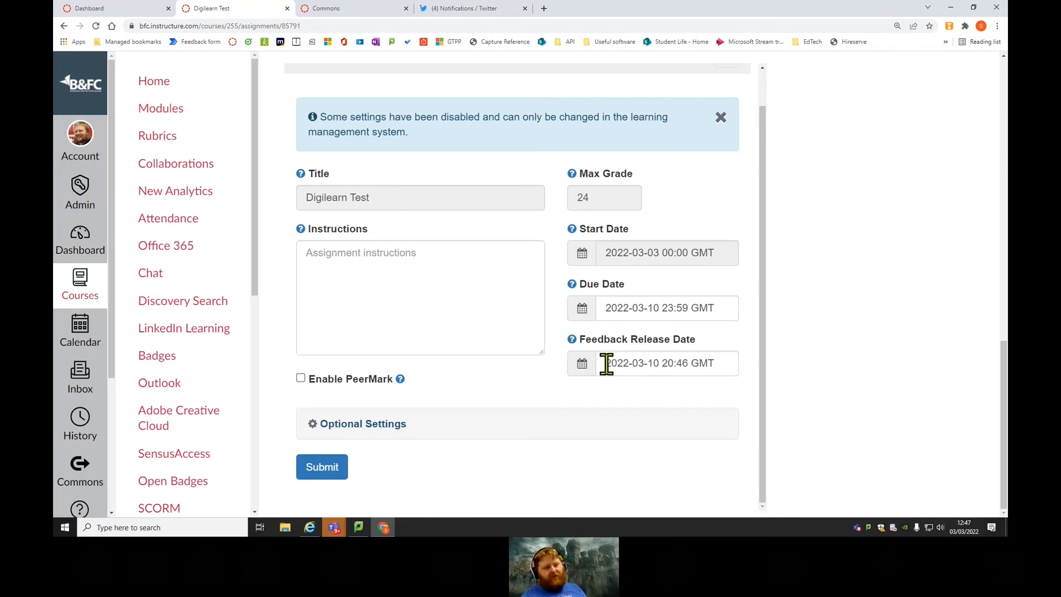
Expand the optional Turnitin settings, keep the standard paper repository and disallow submission of any file type.
click(367, 424)
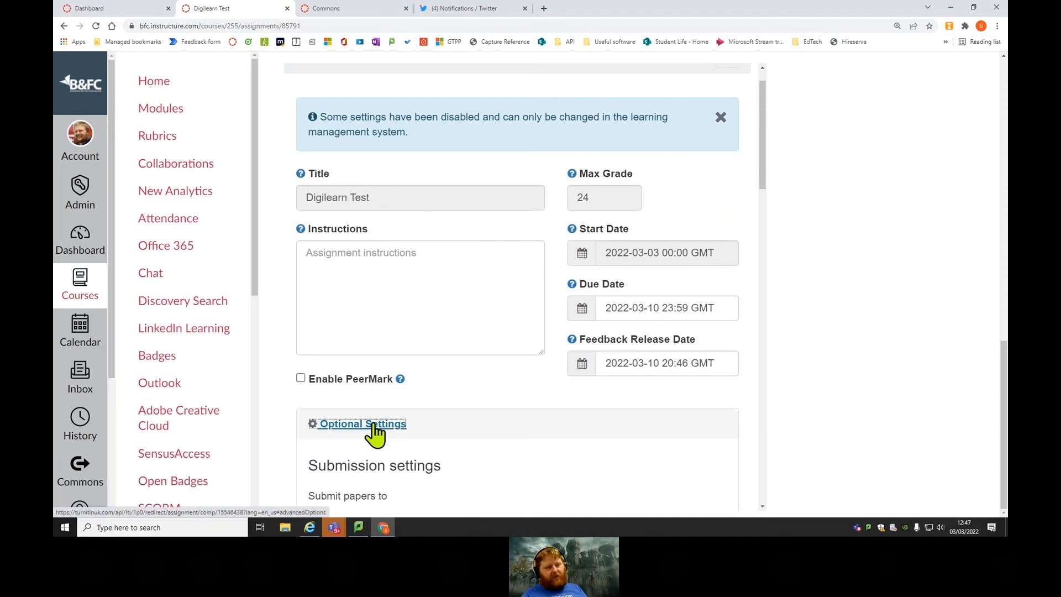
scroll(478, 362, down, 1)
scroll(479, 363, down, 3)
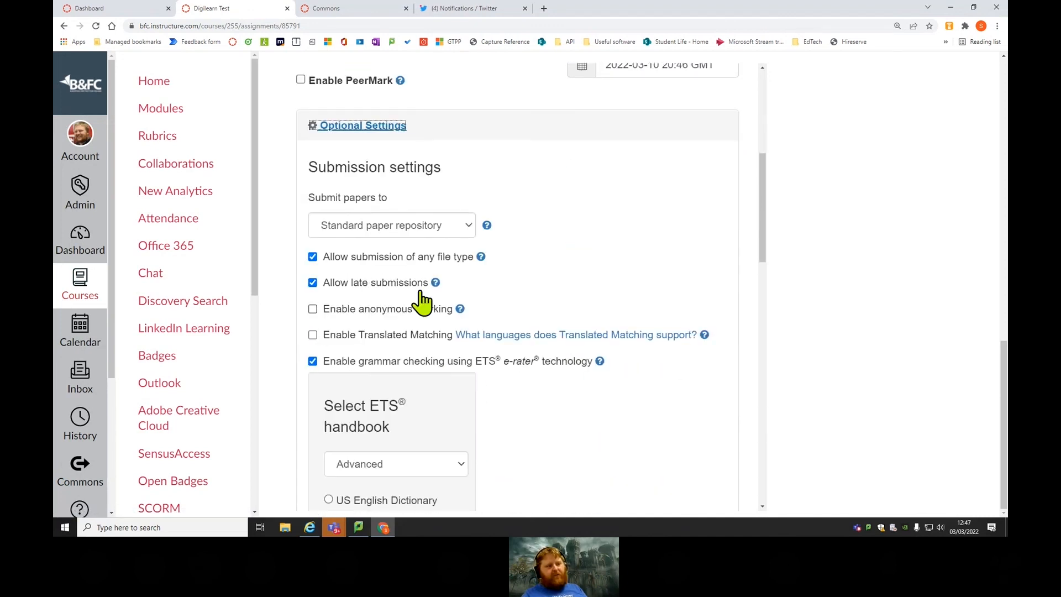
click(449, 225)
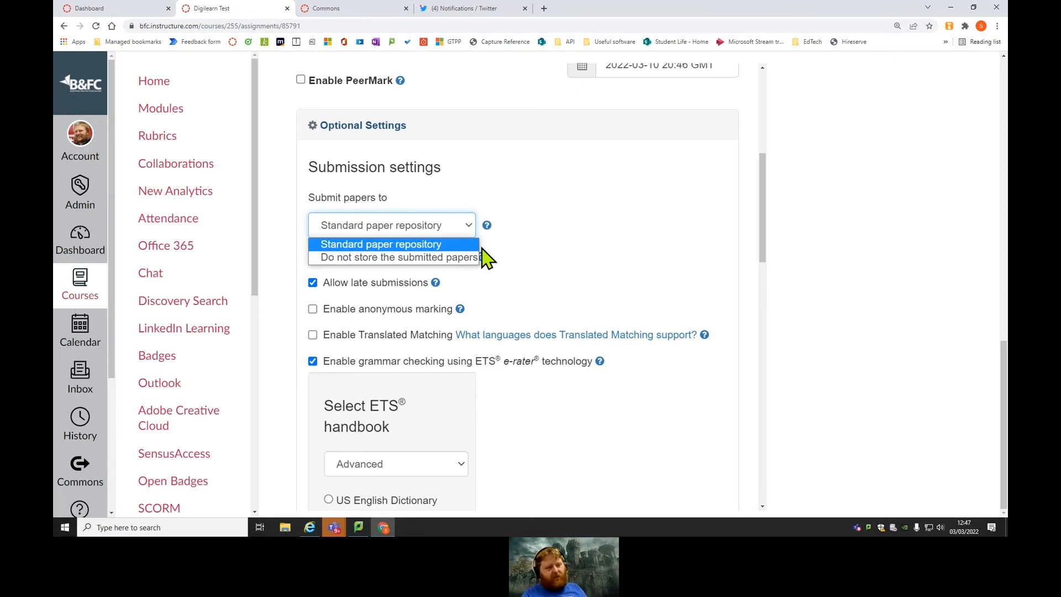
click(566, 269)
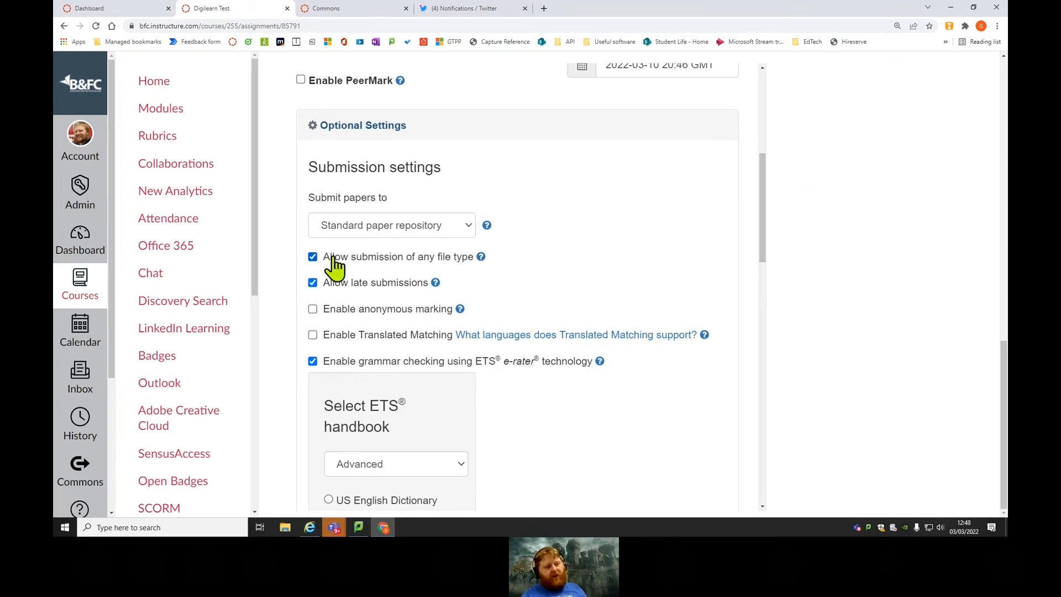
click(314, 258)
Set Similarity Reports to generate immediately, with students able to resubmit until the due date.
scroll(627, 268, up, 3)
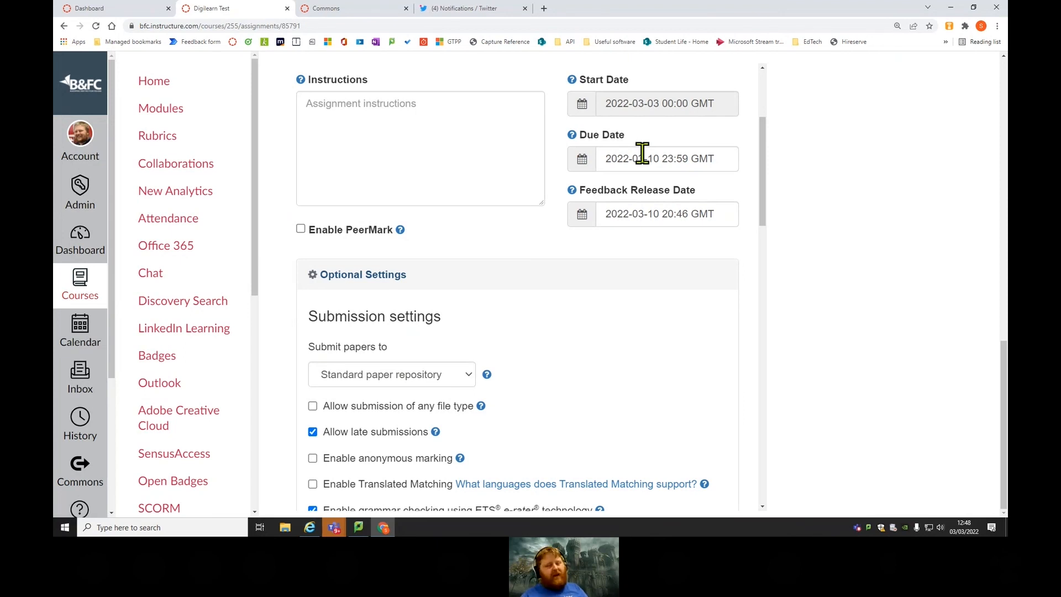
scroll(559, 303, down, 2)
scroll(621, 257, down, 1)
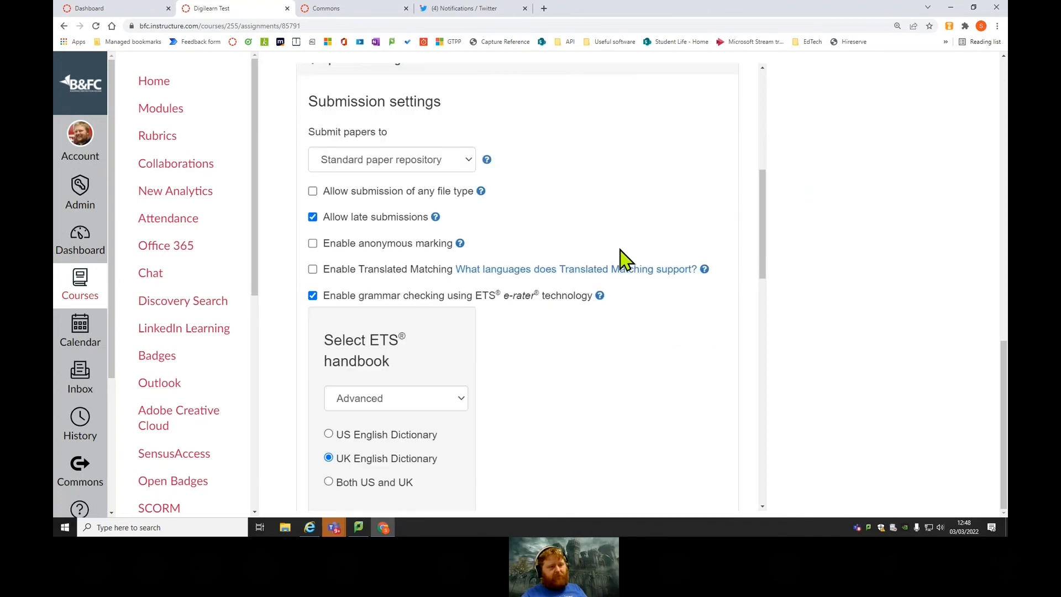
scroll(621, 257, down, 1)
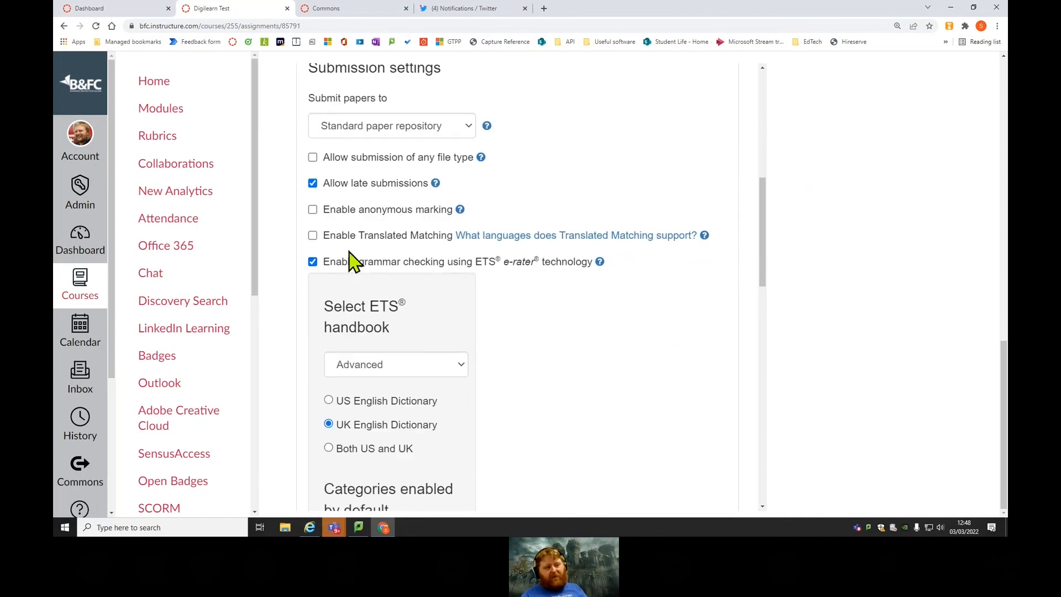
scroll(455, 280, down, 3)
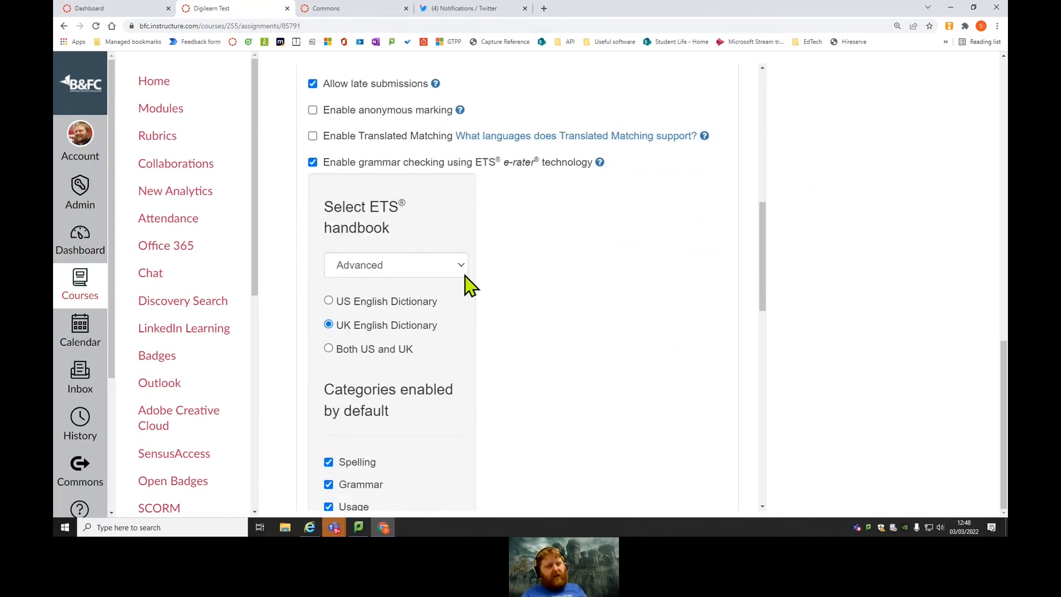
scroll(441, 277, down, 6)
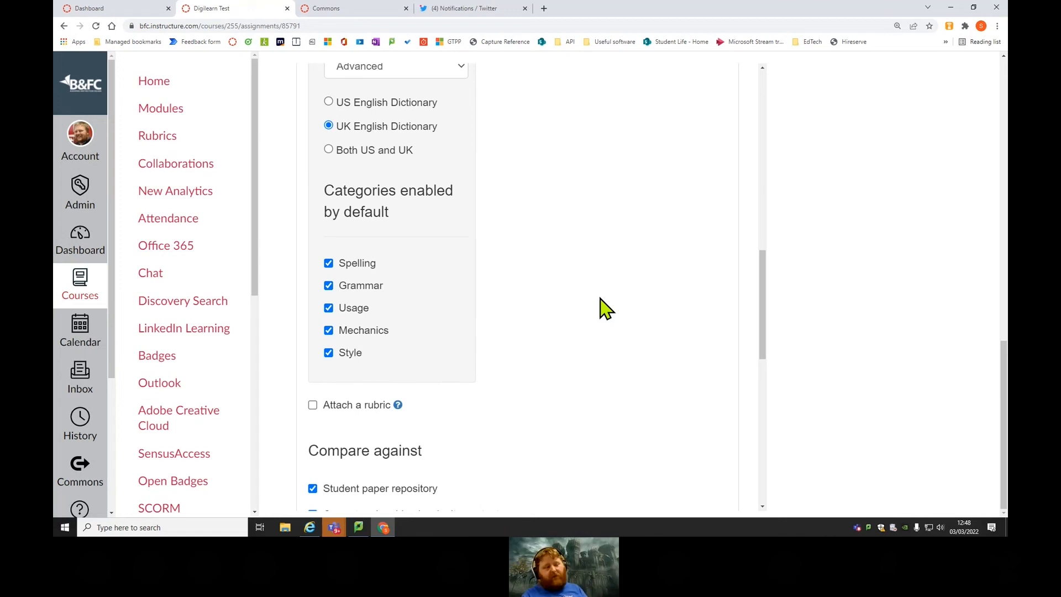
scroll(611, 284, down, 12)
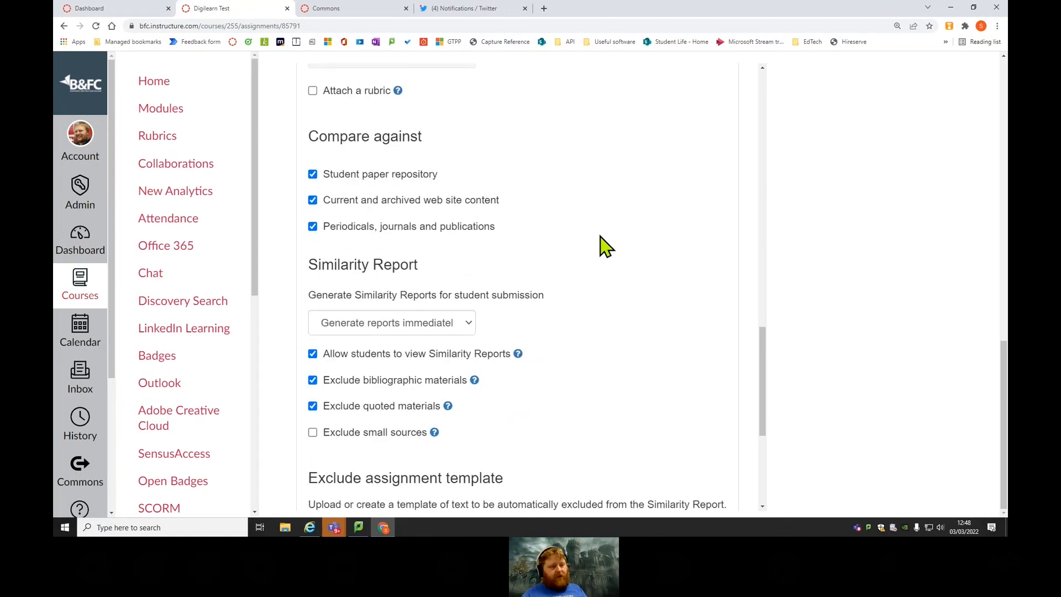
click(394, 242)
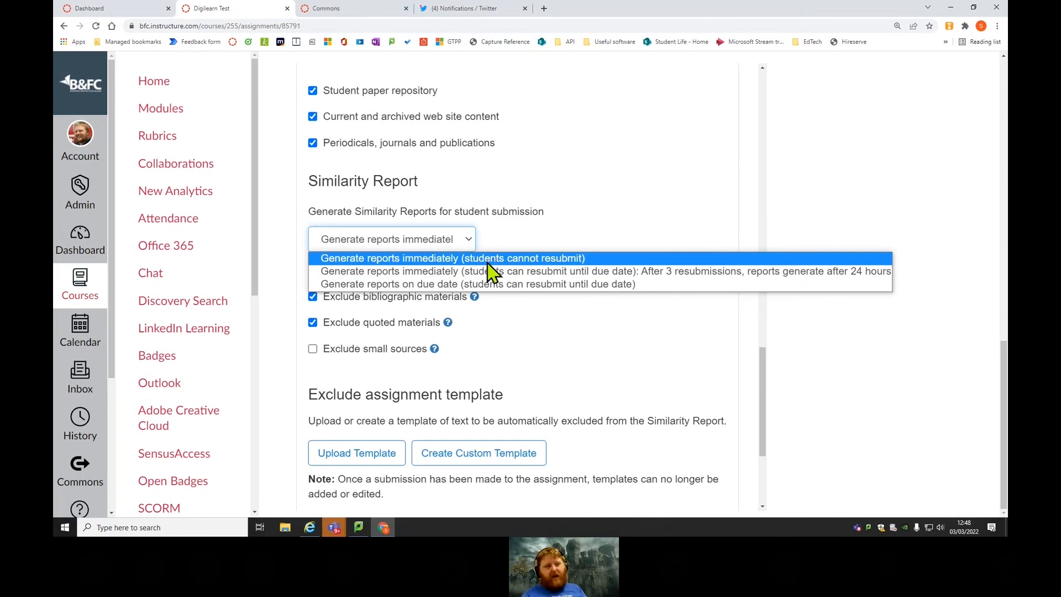
click(384, 272)
click(416, 248)
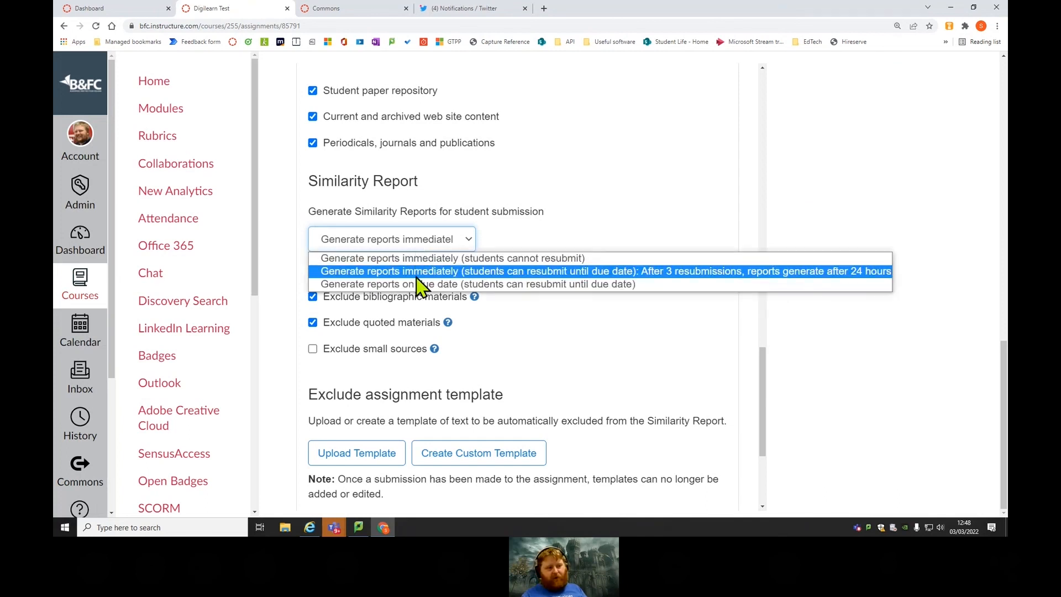
click(512, 272)
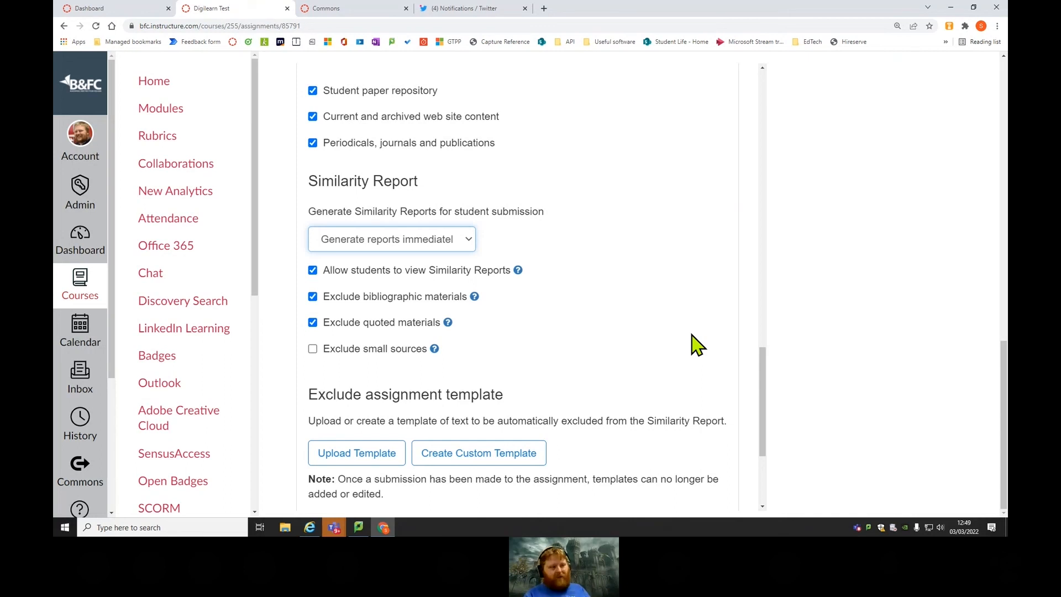
Submit the Turnitin settings and return to the start of the Digilearn Test page.
scroll(569, 190, down, 3)
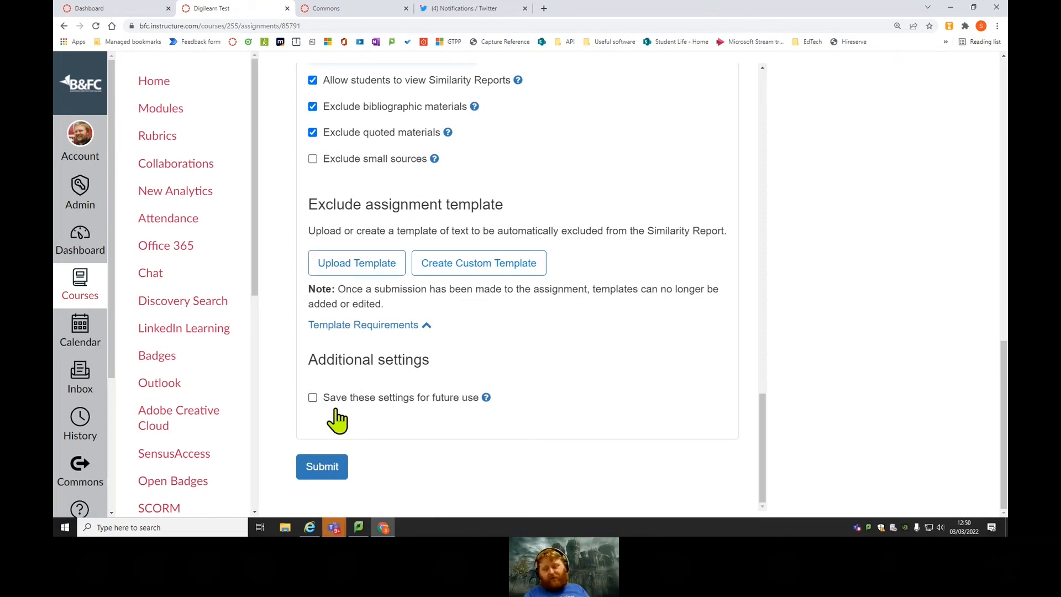
click(313, 466)
scroll(426, 326, up, 12)
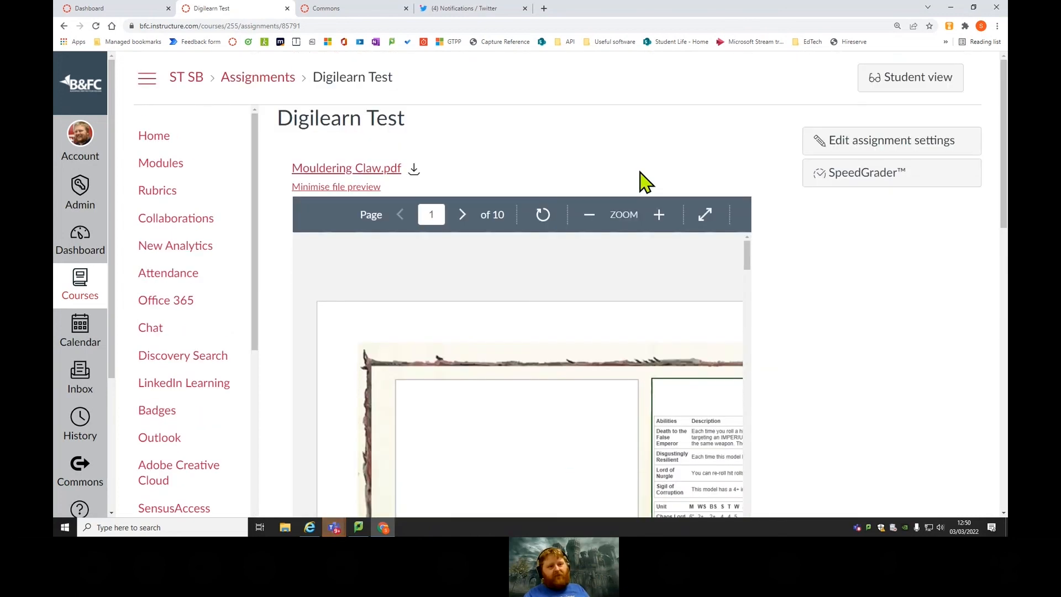
View the Digilearn Test page as a student down to its embedded Turnitin section, and leave student view.
click(882, 80)
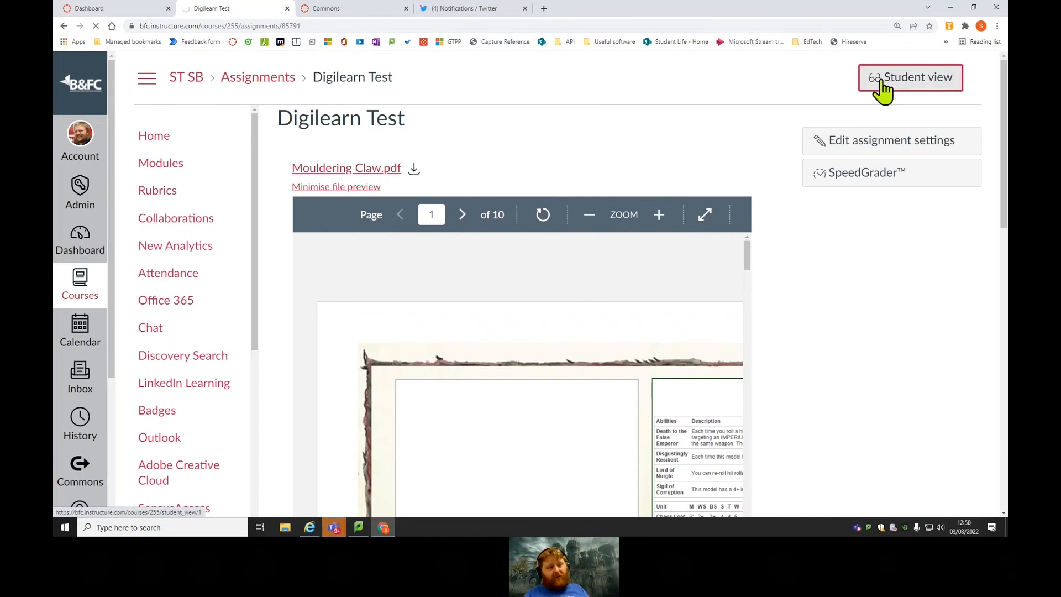
scroll(829, 248, down, 1)
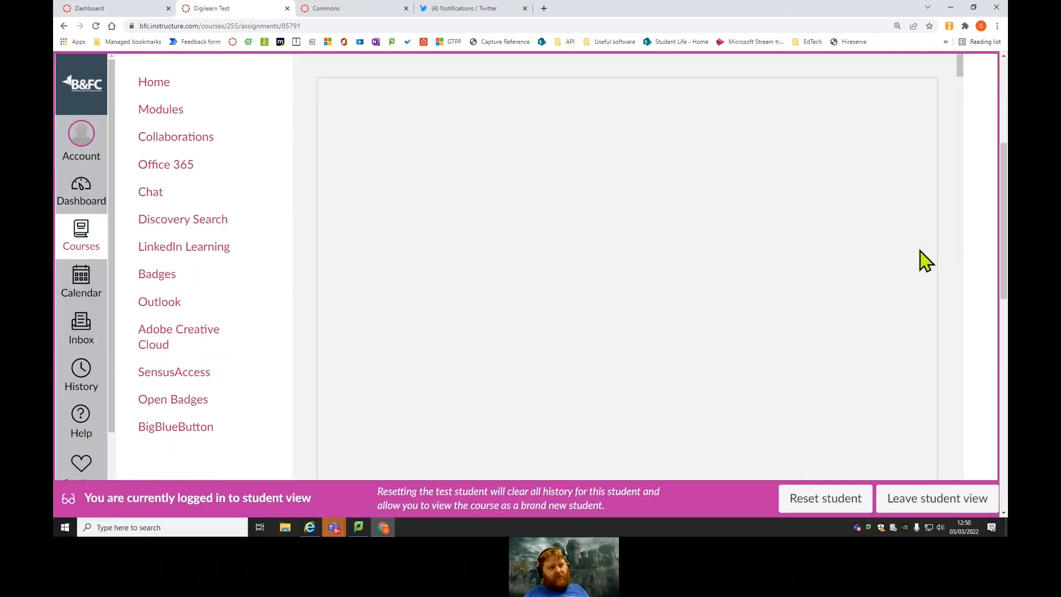
scroll(907, 271, down, 5)
scroll(939, 277, down, 15)
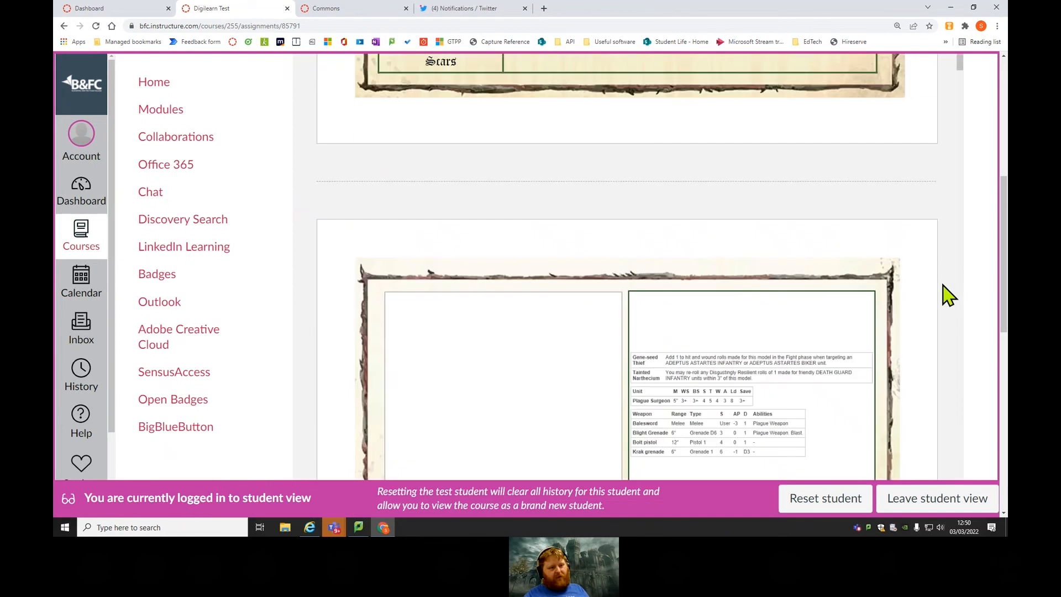
scroll(936, 271, down, 15)
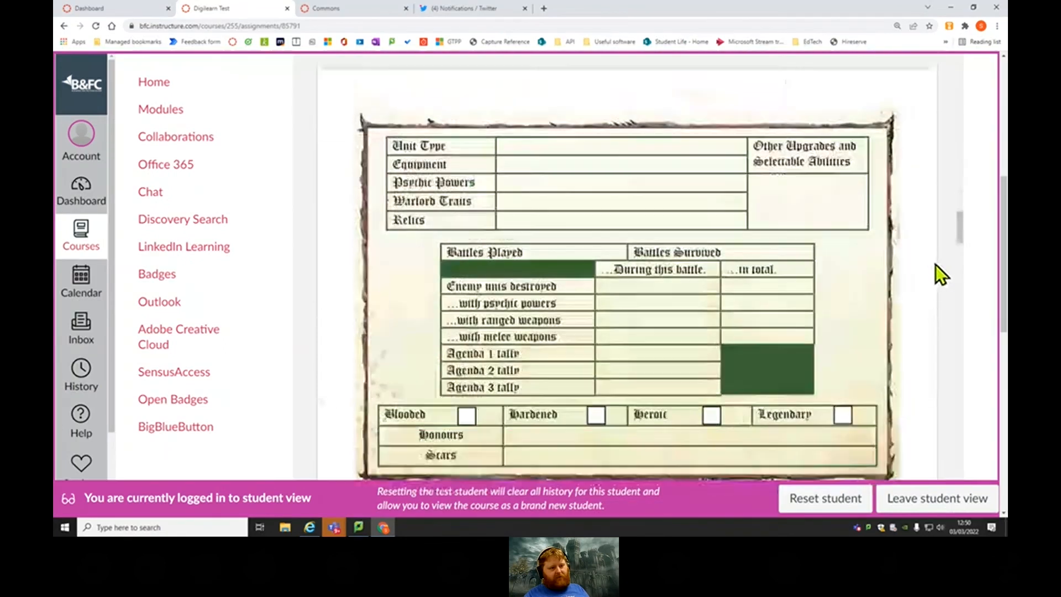
scroll(926, 254, down, 20)
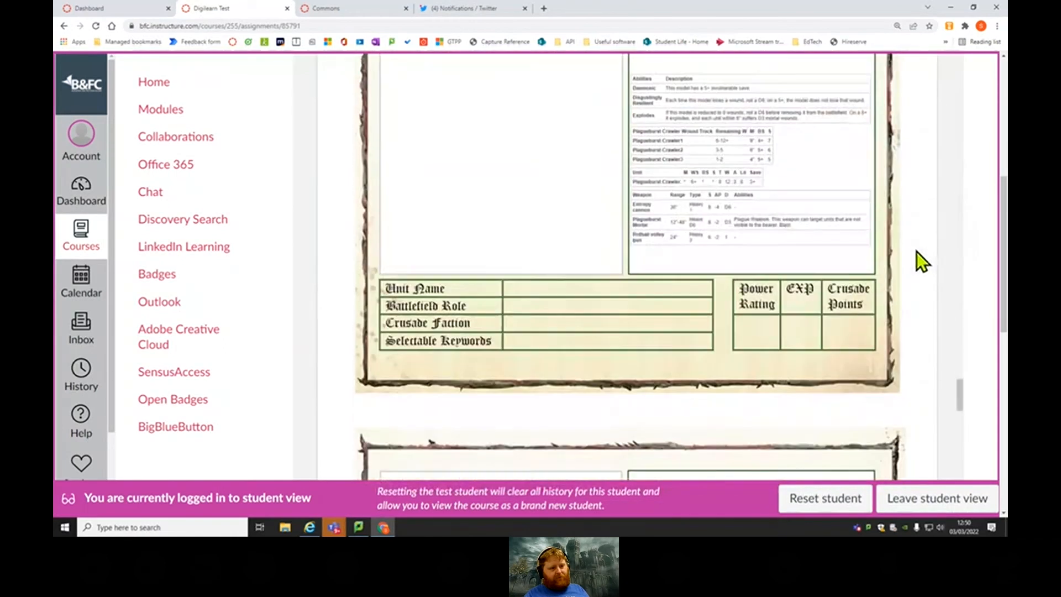
scroll(924, 269, down, 4)
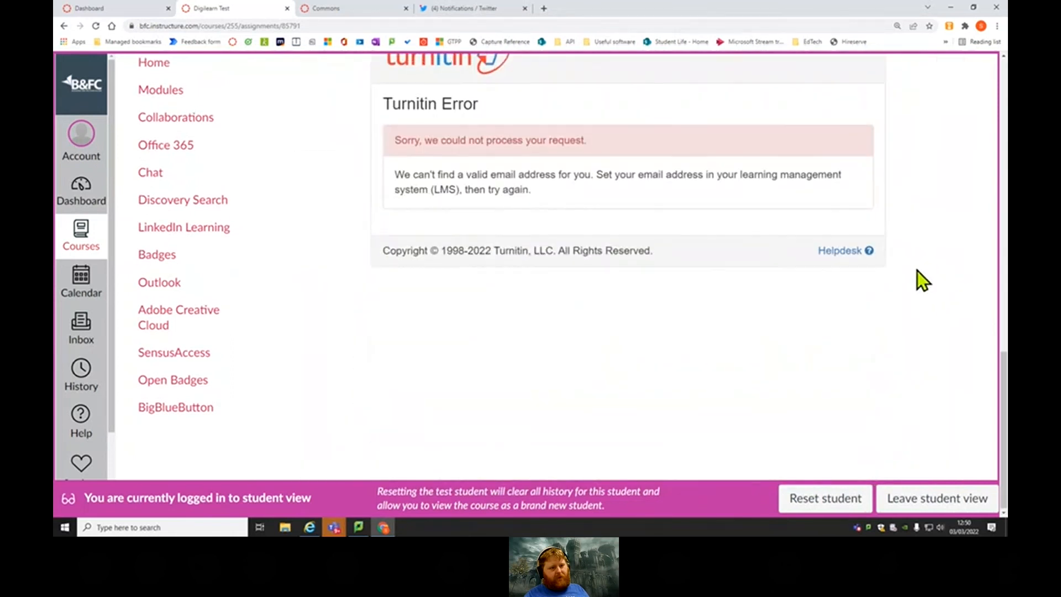
scroll(450, 239, up, 2)
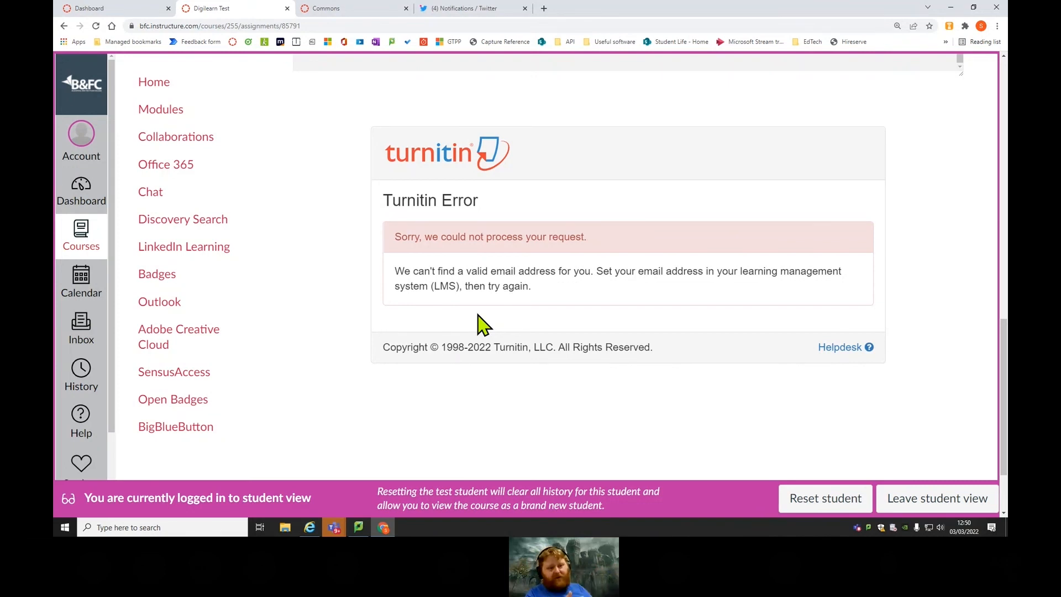
click(928, 496)
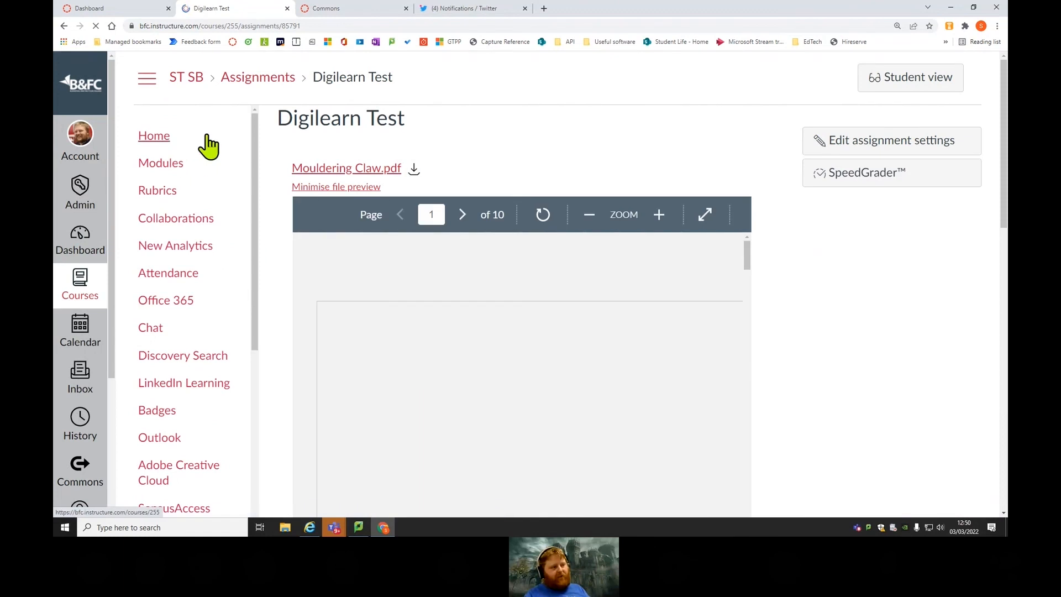
Open the course's Grades page and bring the turnitinTester assignment column into view.
scroll(166, 365, down, 5)
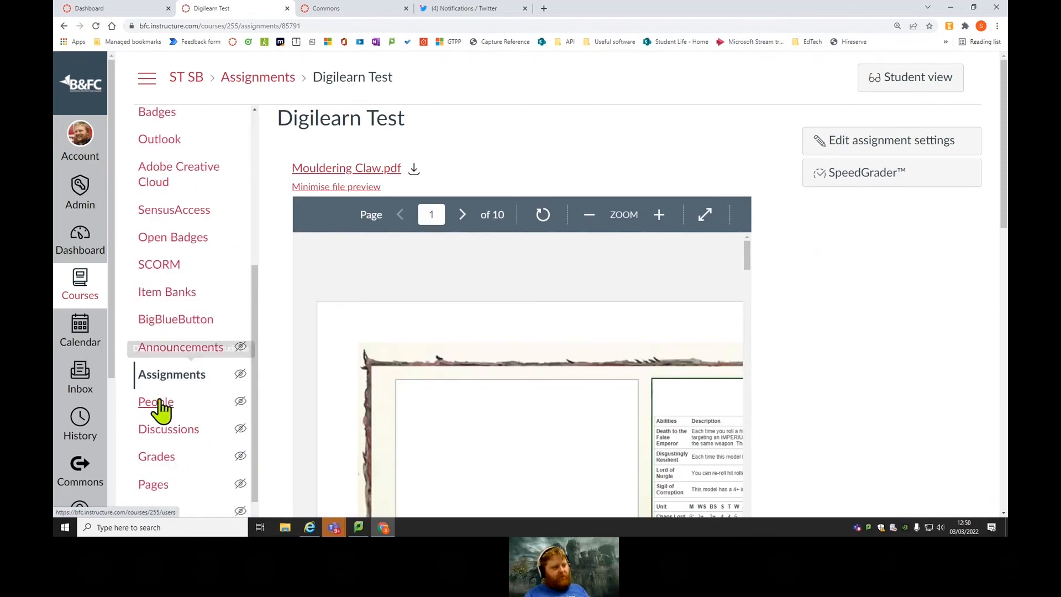
scroll(176, 409, down, 2)
click(158, 365)
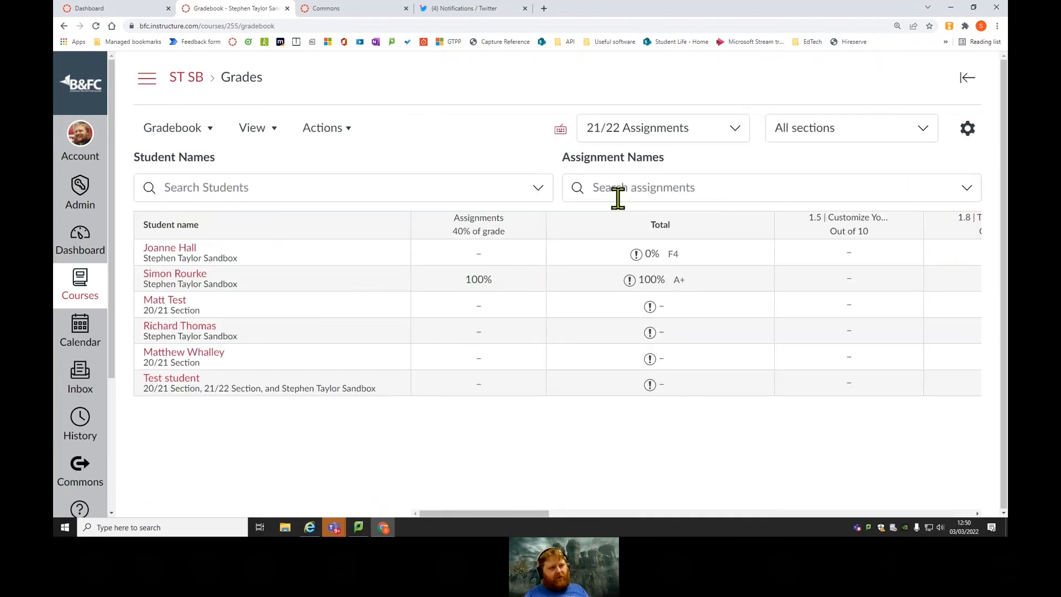
drag(483, 510, 648, 522)
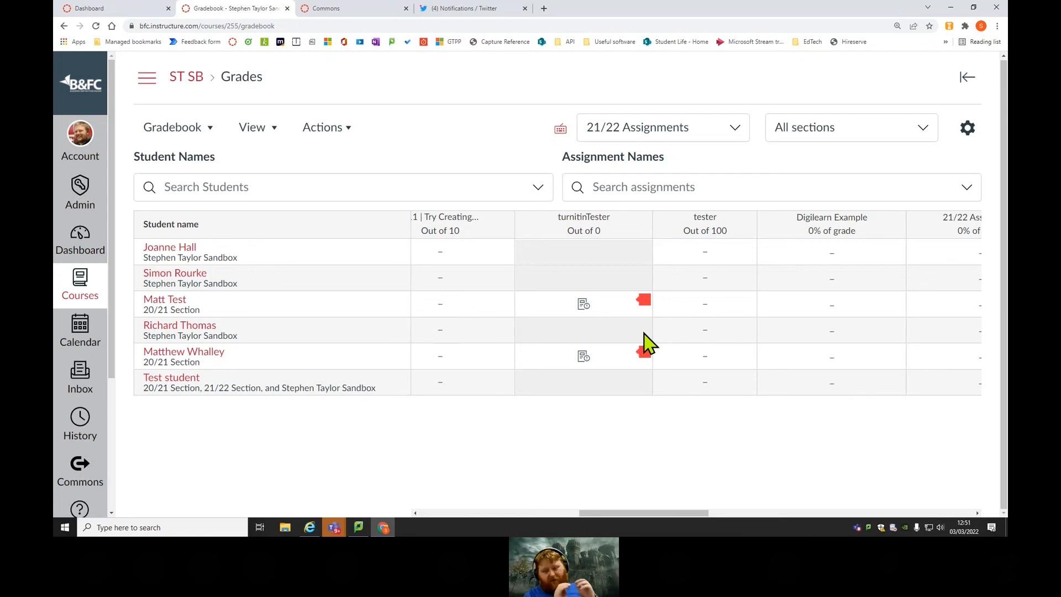
Open the grade details of the upper flagged turnitinTester submission and launch it in SpeedGrader.
click(639, 305)
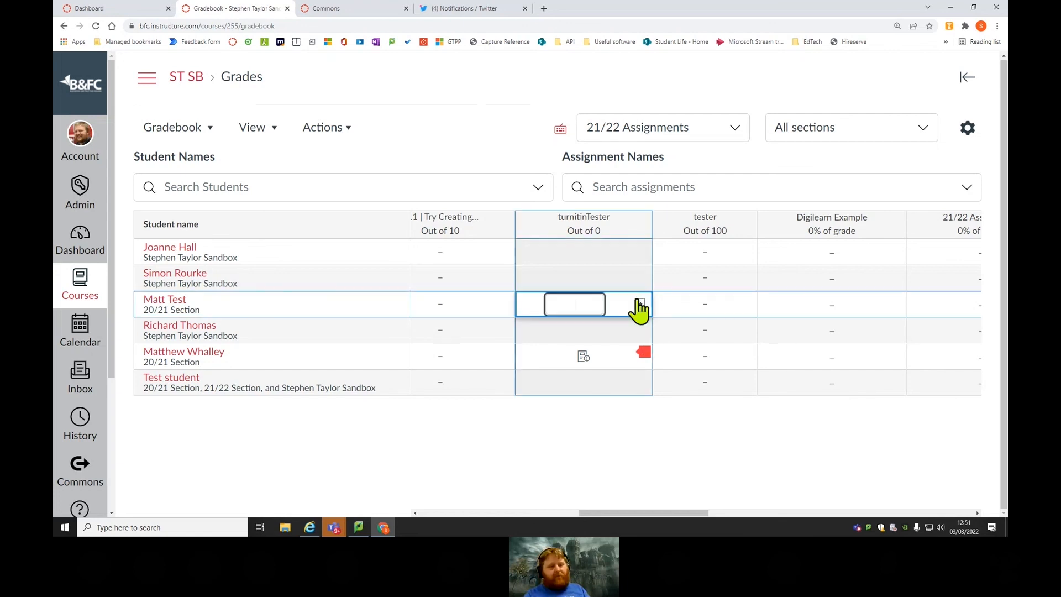
click(639, 304)
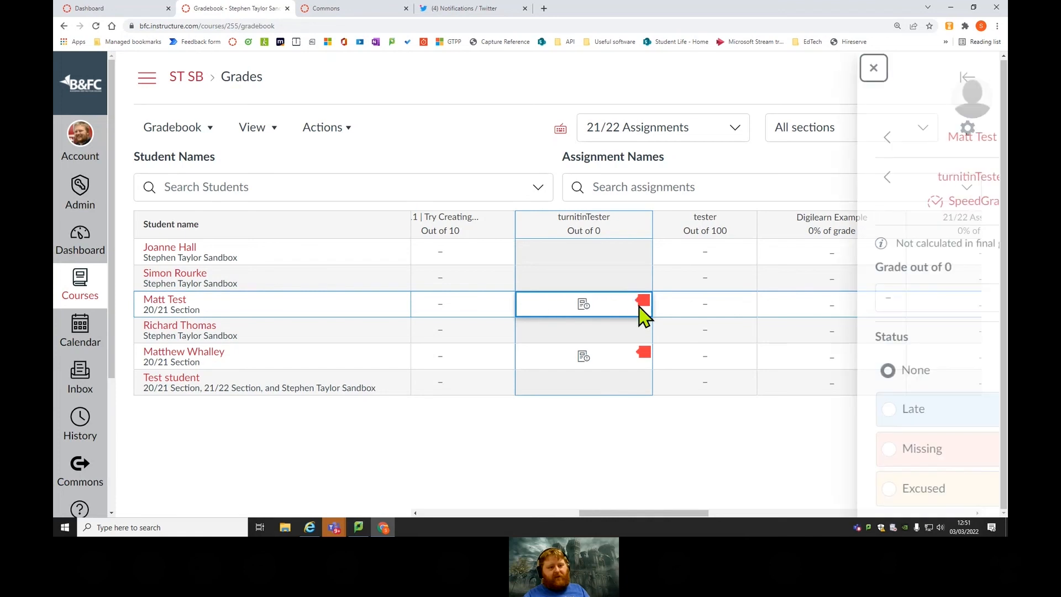
scroll(937, 254, down, 2)
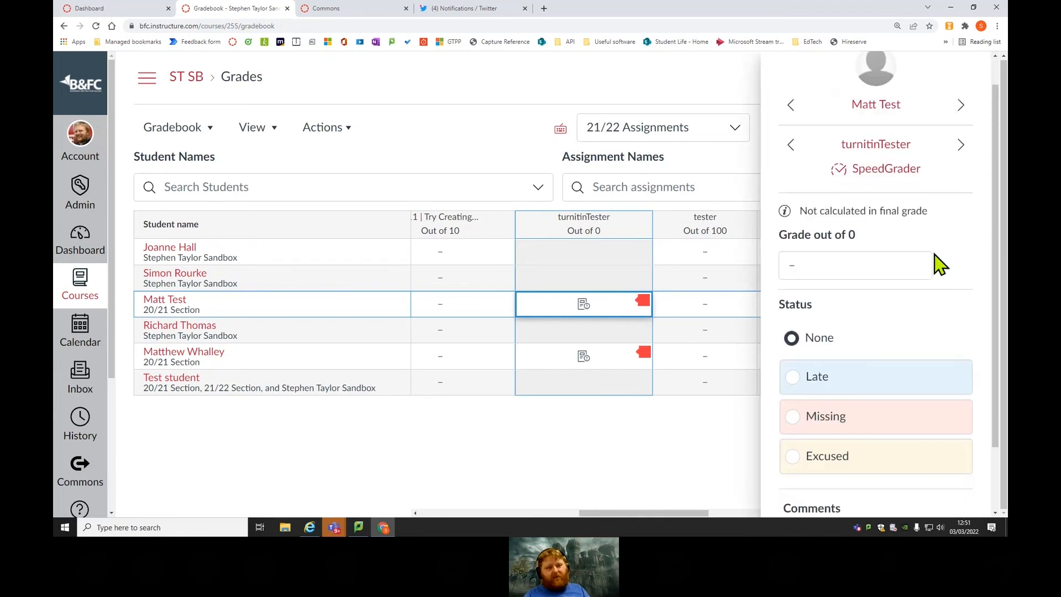
scroll(884, 276, up, 3)
click(871, 205)
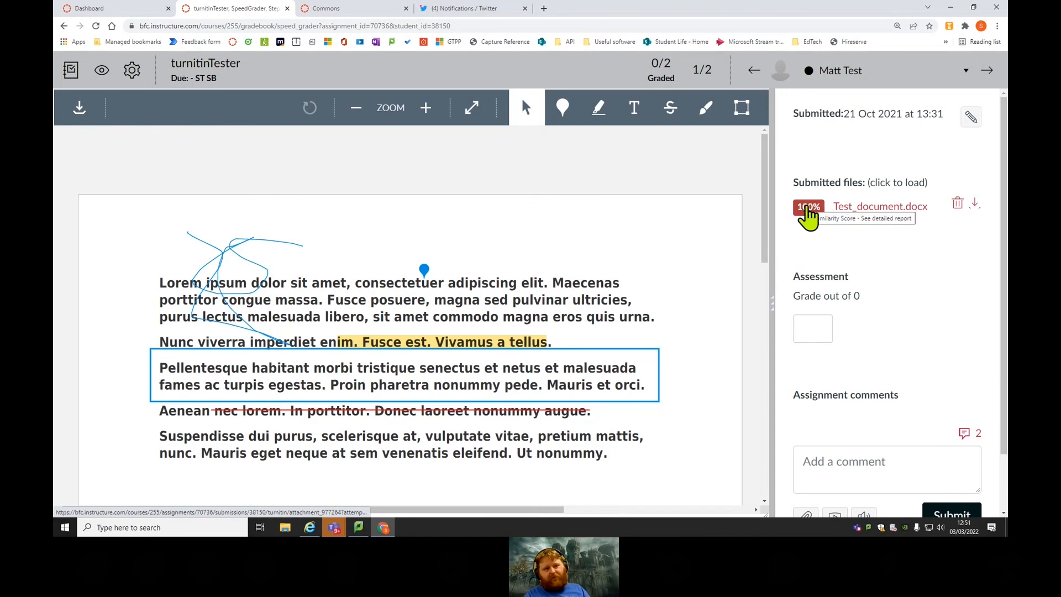
Open the Turnitin similarity report for Test_document.docx and examine its Match Overview and the highlighted text.
click(807, 215)
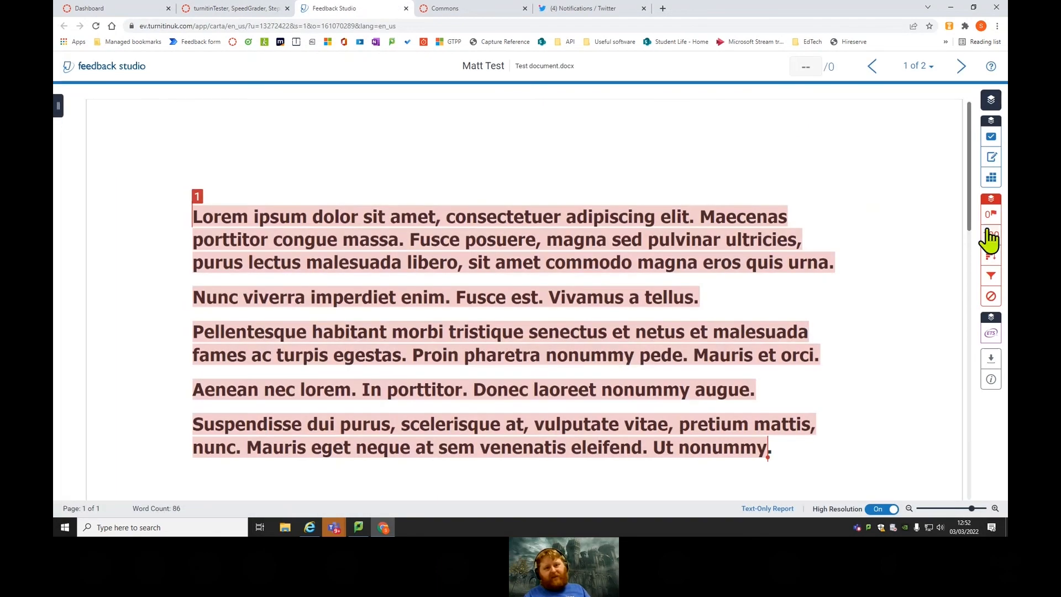
click(989, 238)
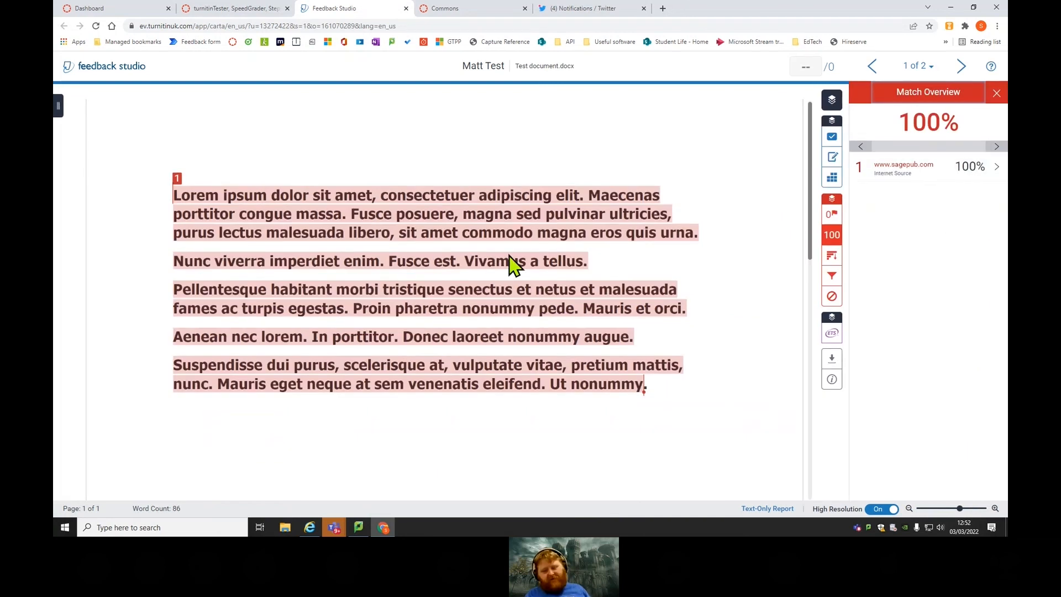
scroll(519, 265, down, 5)
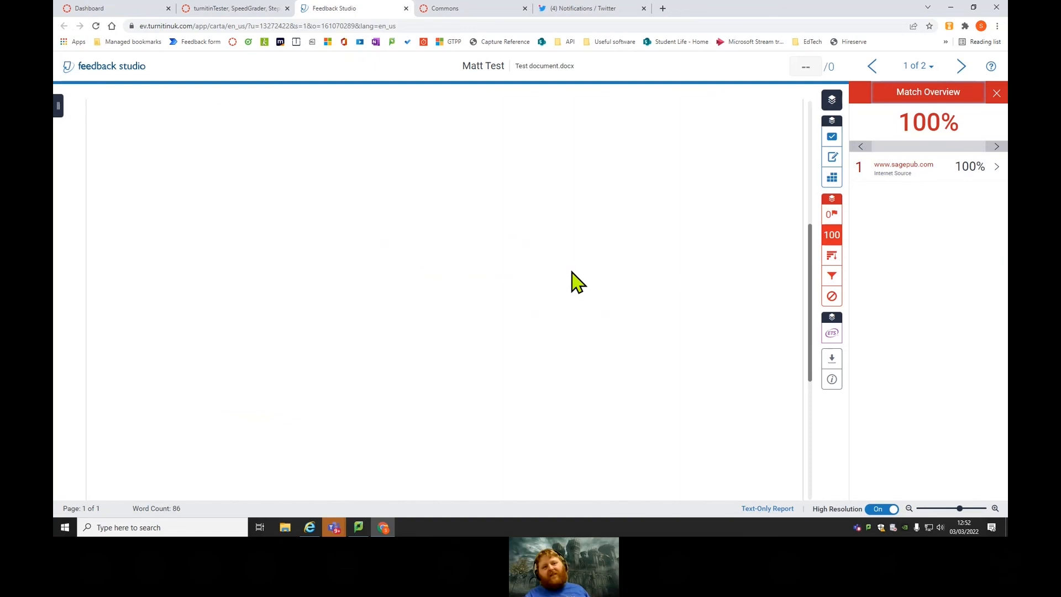
scroll(572, 283, up, 5)
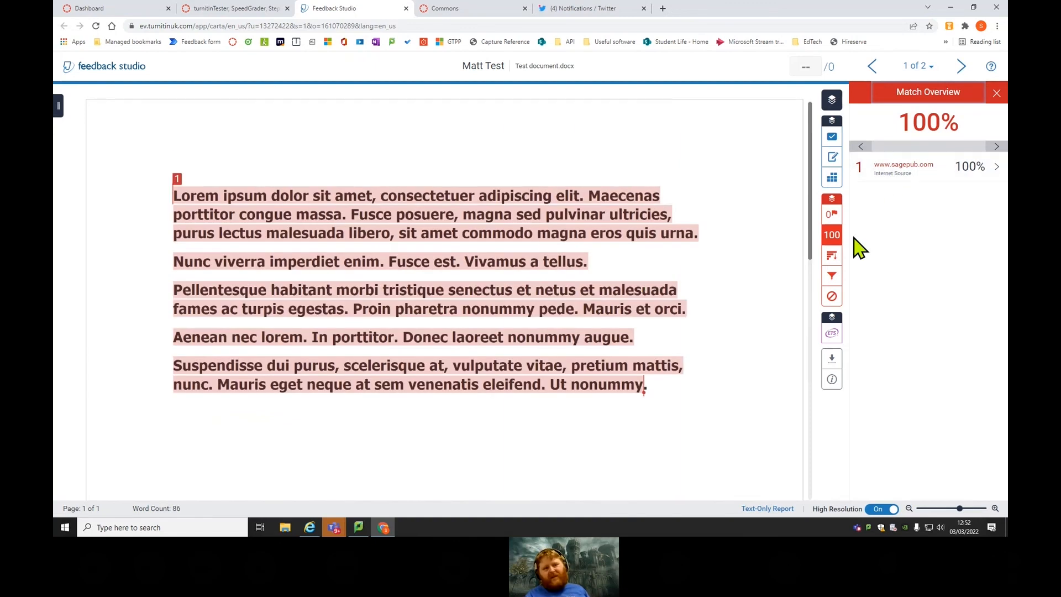
Review the report's e-rater results, flags for review, match sources, filters and excluded sources, and close Feedback Studio.
click(833, 336)
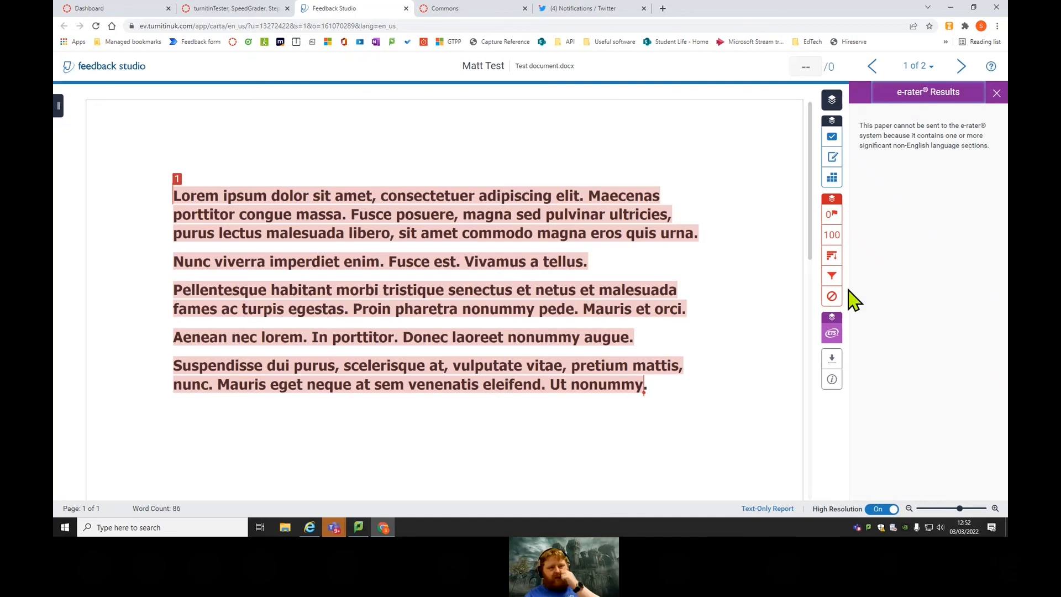
click(832, 218)
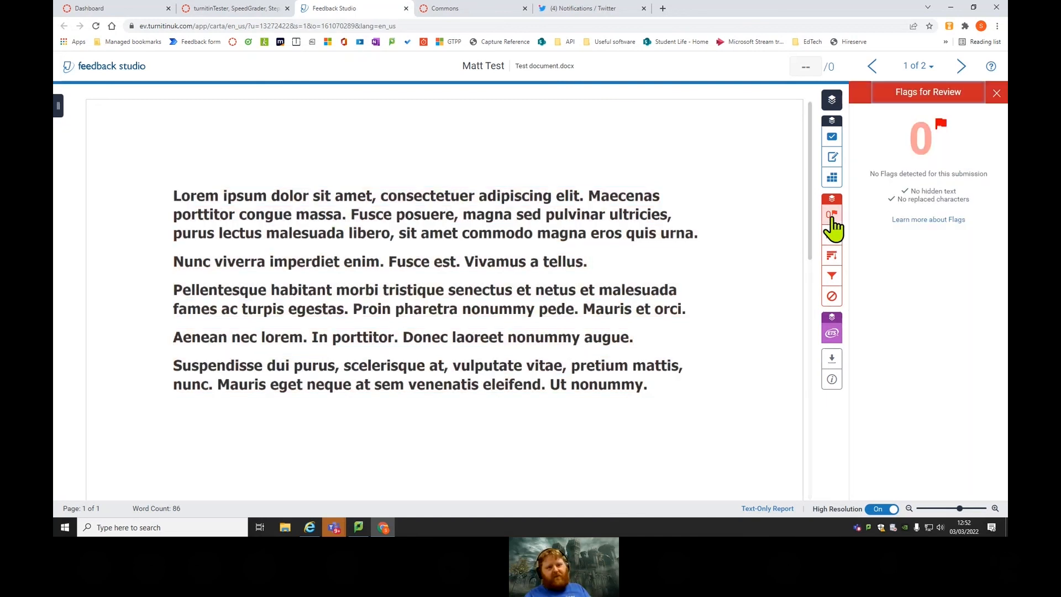
click(832, 234)
click(832, 255)
click(832, 276)
click(832, 295)
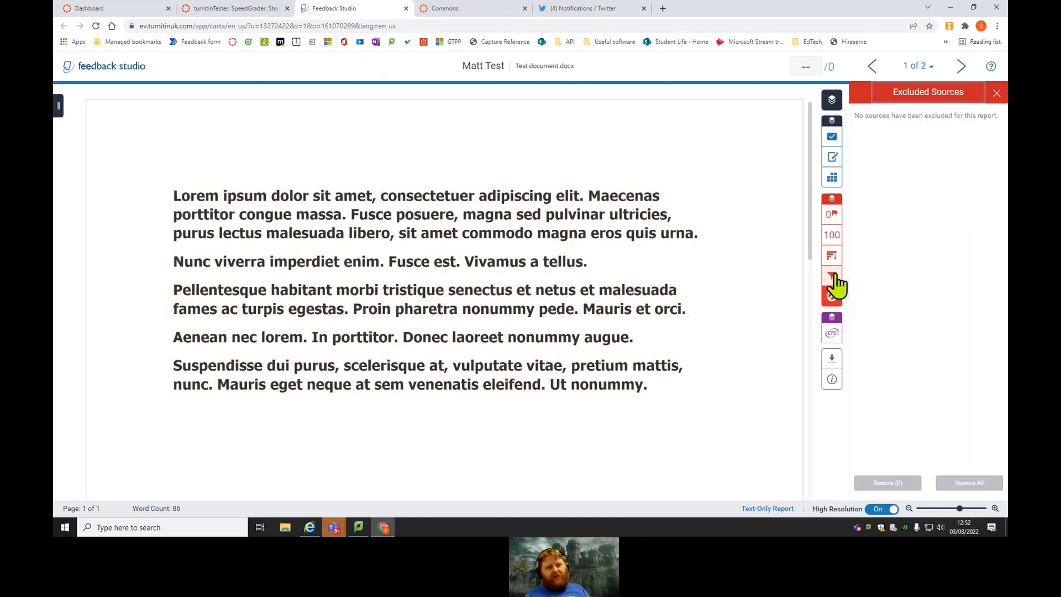
click(831, 255)
click(830, 219)
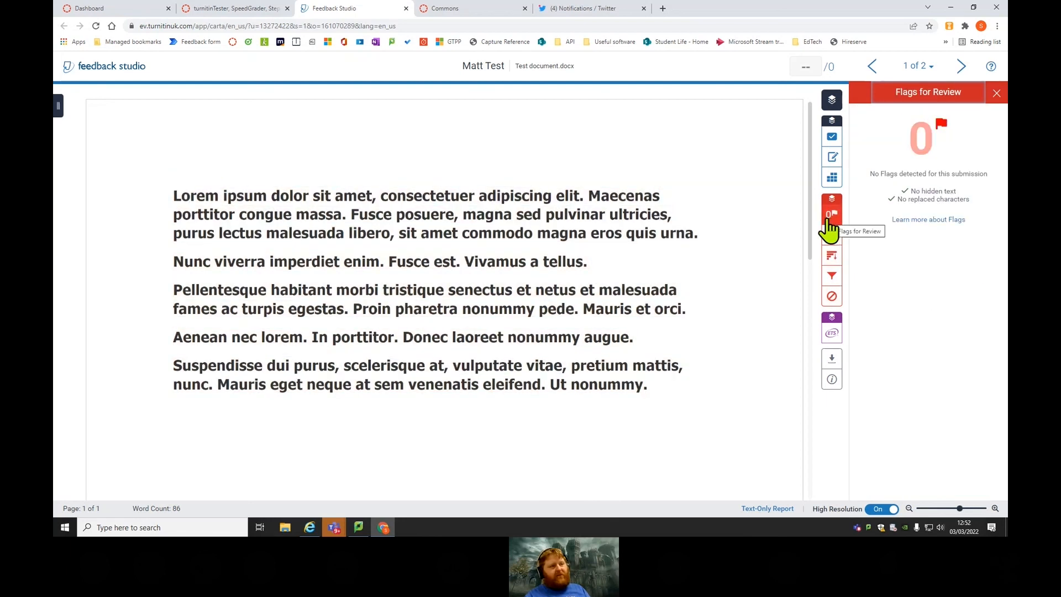
click(405, 8)
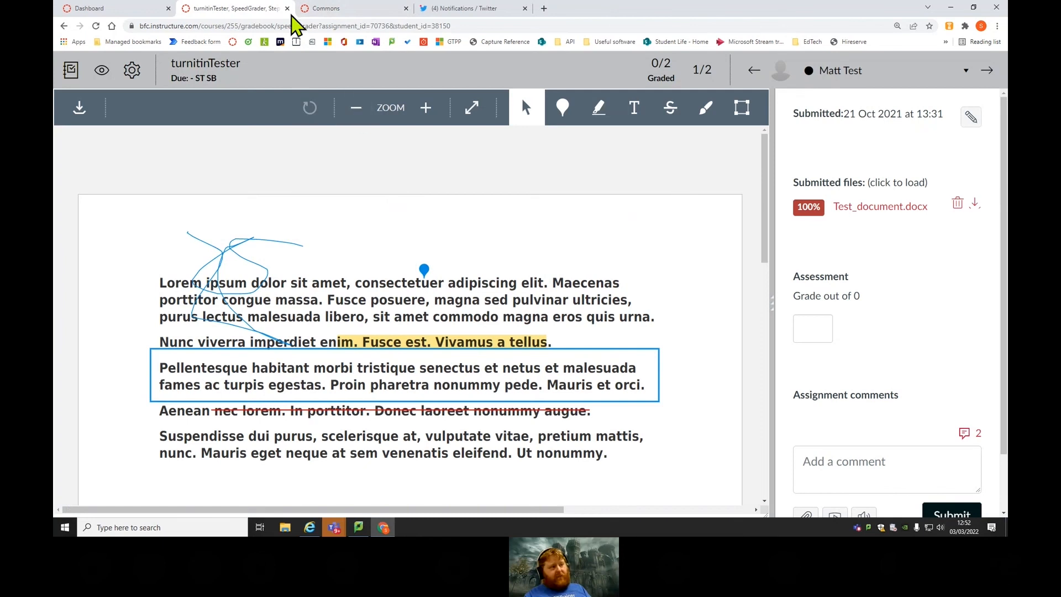
Close SpeedGrader and look through the module contents of the Growing with Canvas course in Commons.
click(288, 9)
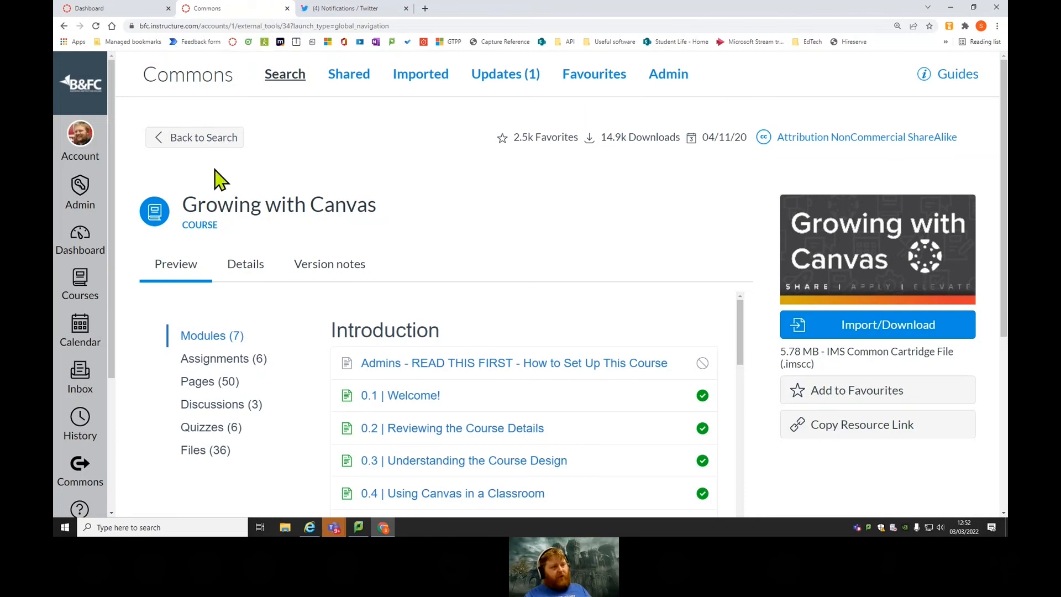
scroll(237, 182, down, 2)
scroll(421, 190, up, 2)
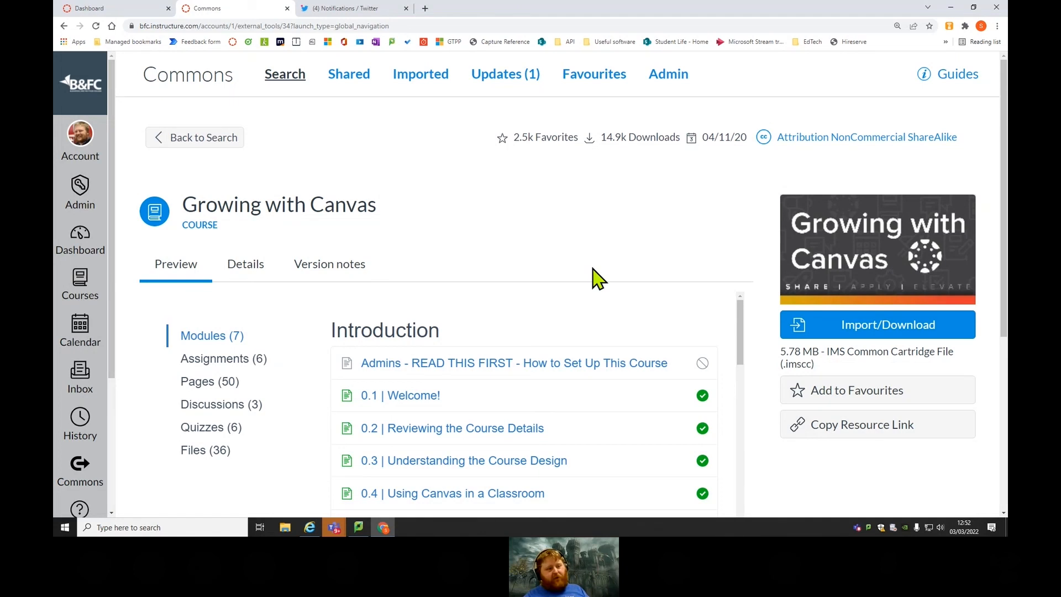
scroll(592, 277, down, 5)
scroll(570, 360, down, 3)
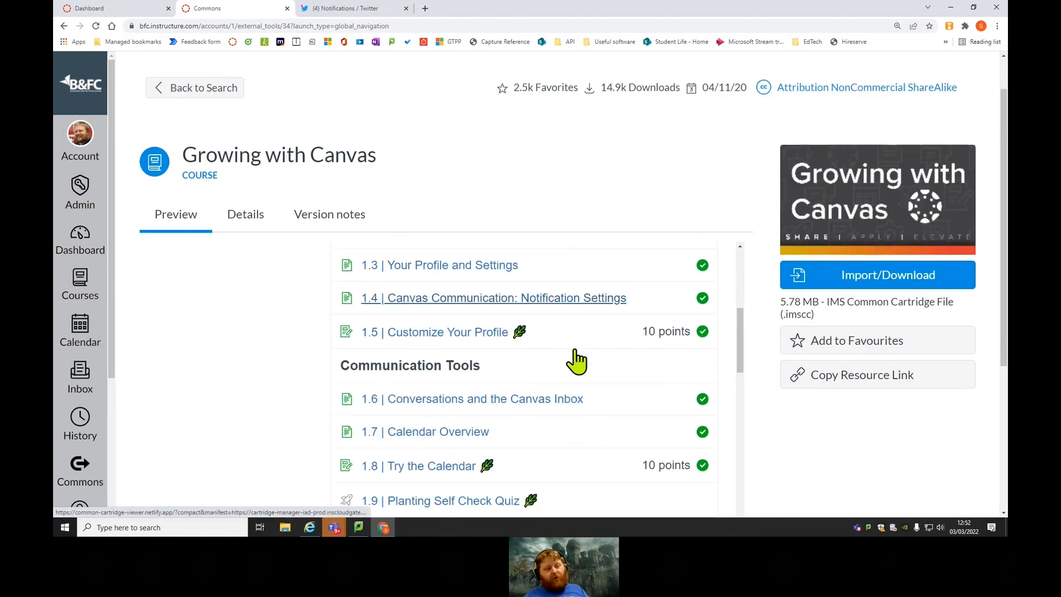
scroll(578, 361, down, 8)
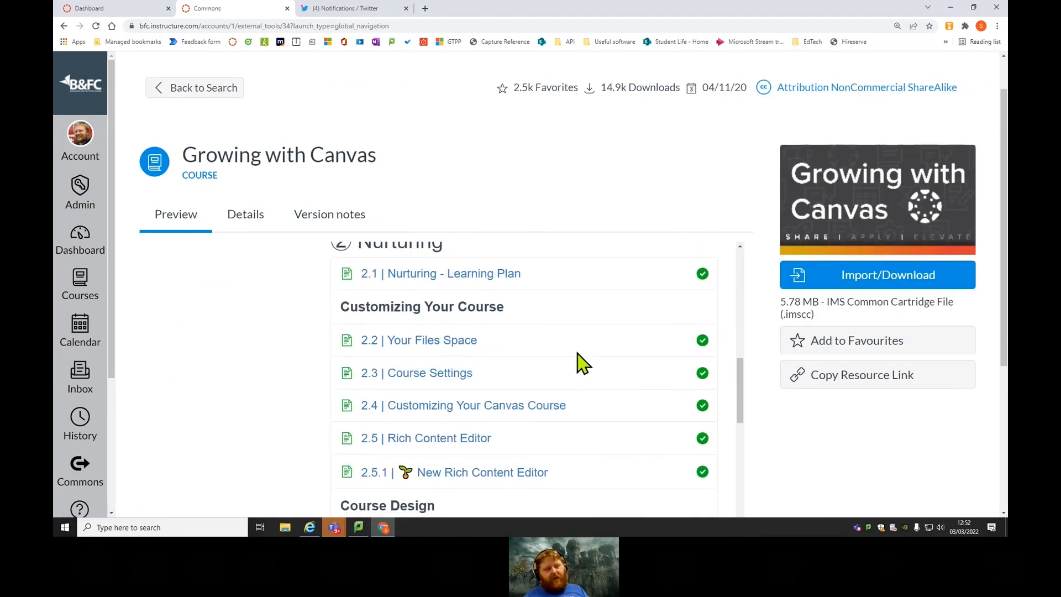
scroll(583, 363, down, 10)
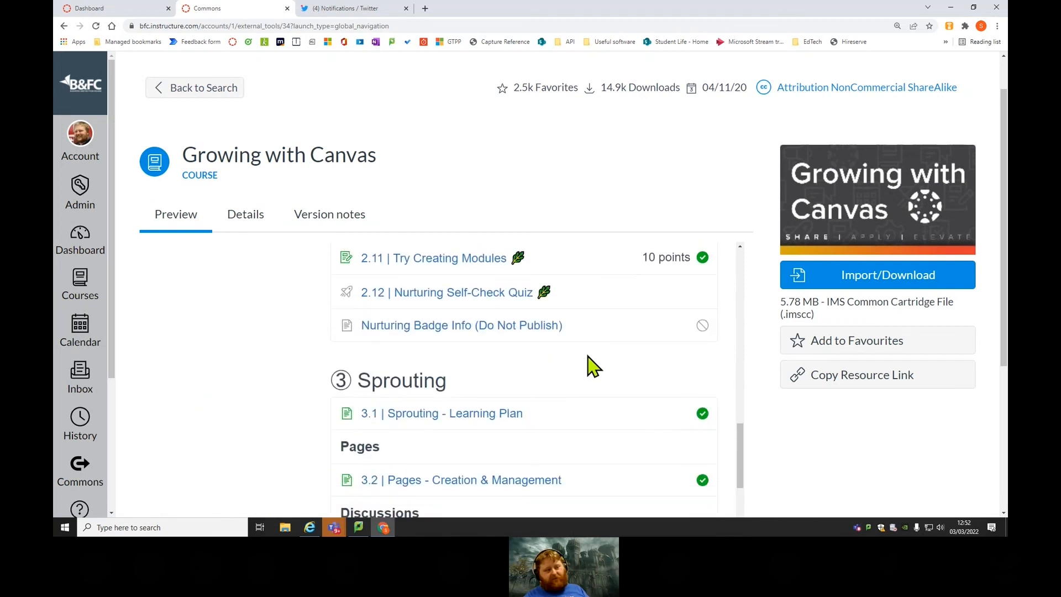
scroll(593, 369, down, 10)
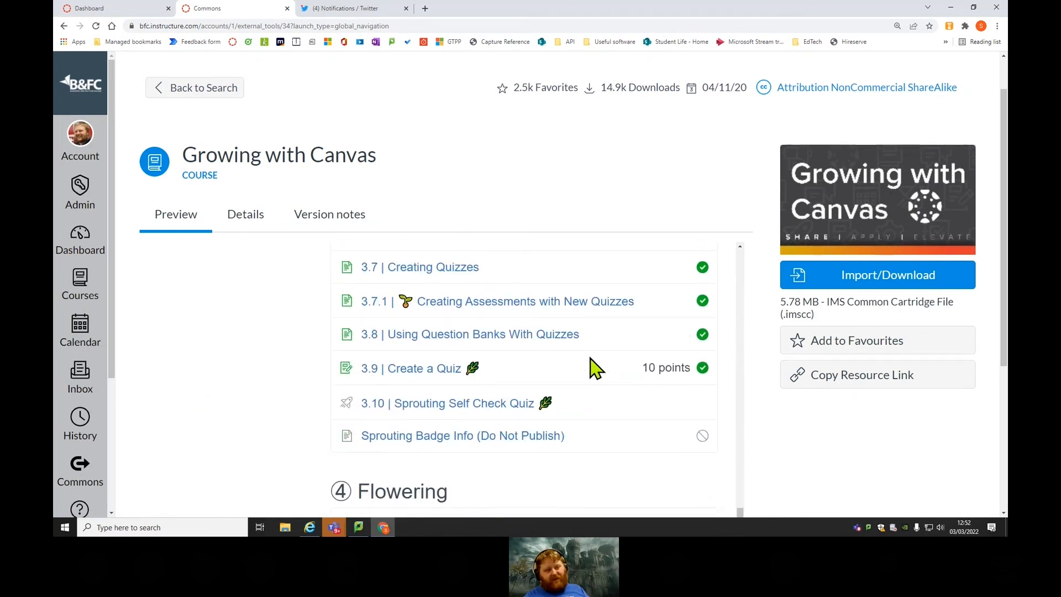
scroll(591, 367, down, 10)
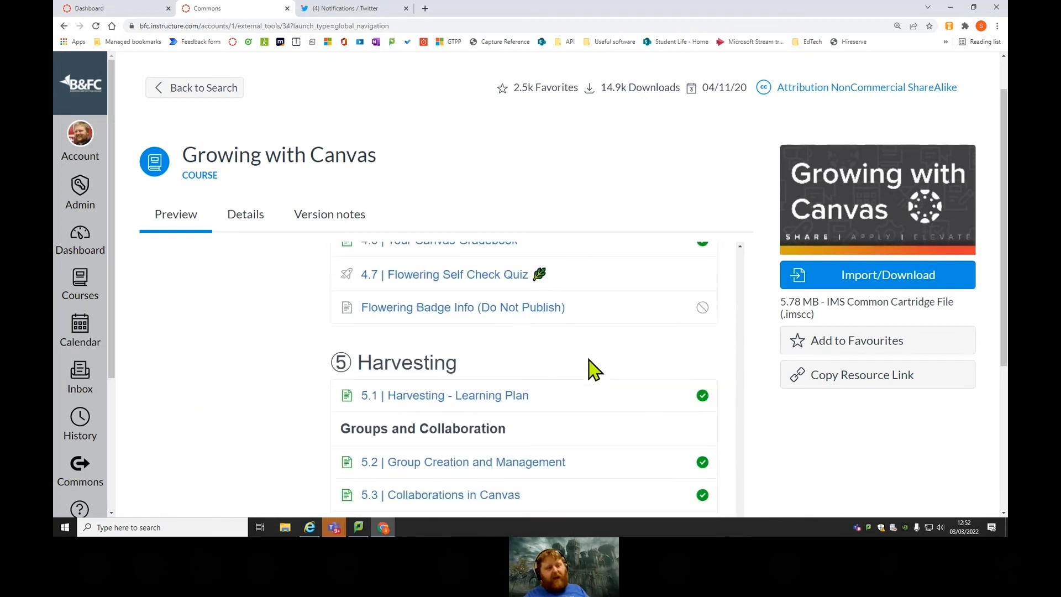
scroll(590, 363, down, 3)
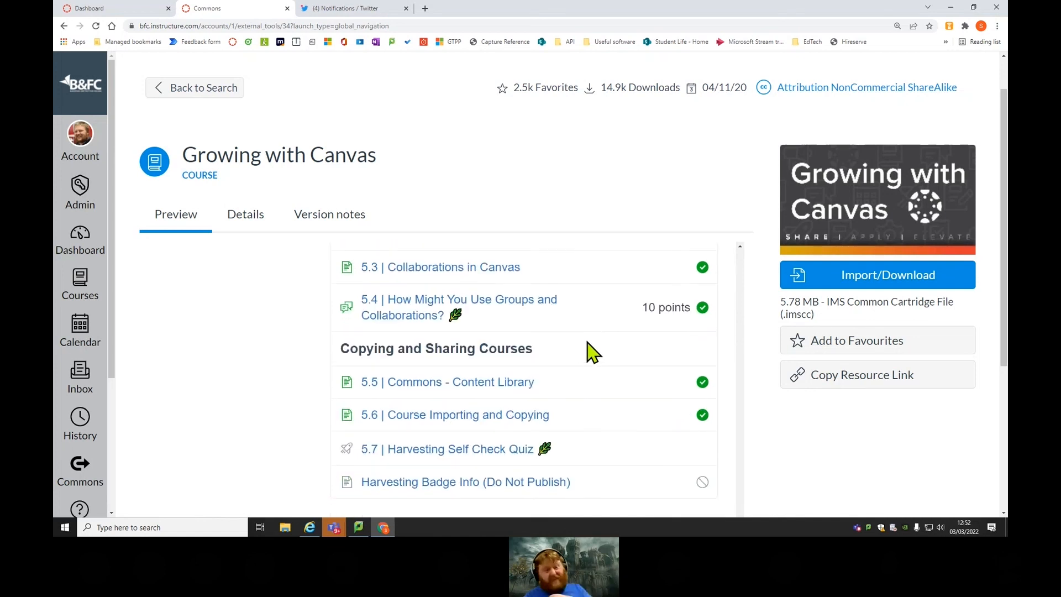
scroll(575, 348, up, 20)
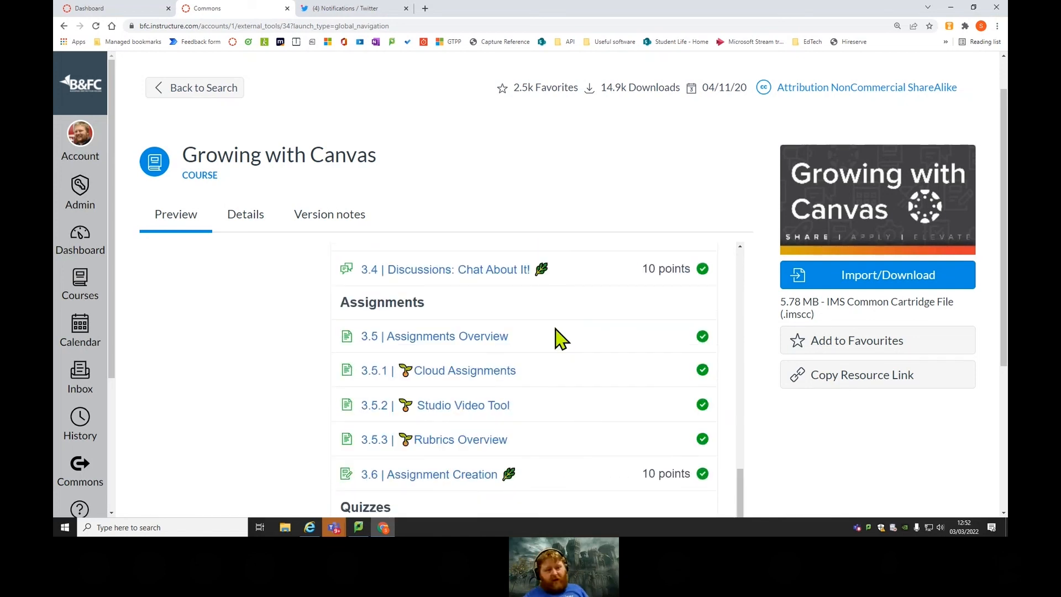
scroll(555, 338, up, 4)
Open the import options for Growing with Canvas and browse the list of destination courses.
click(841, 274)
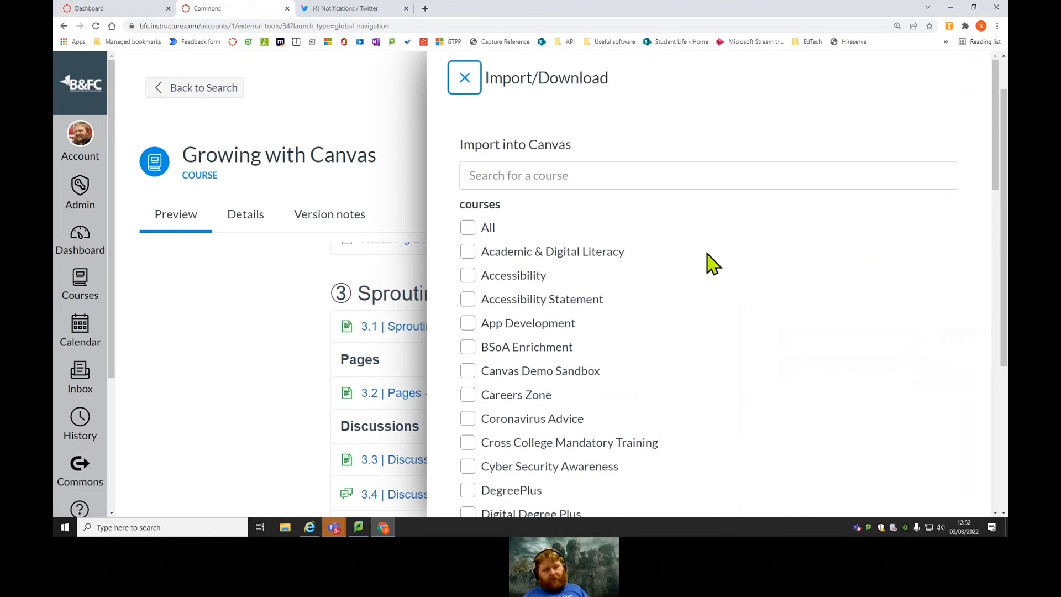
scroll(761, 396, down, 10)
scroll(743, 407, up, 6)
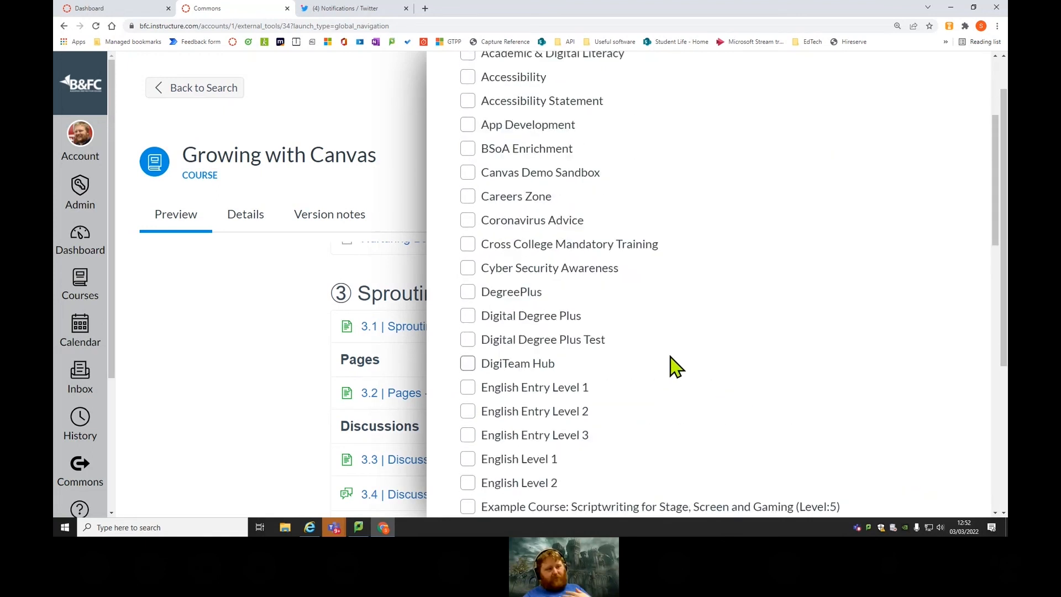
scroll(686, 354, up, 5)
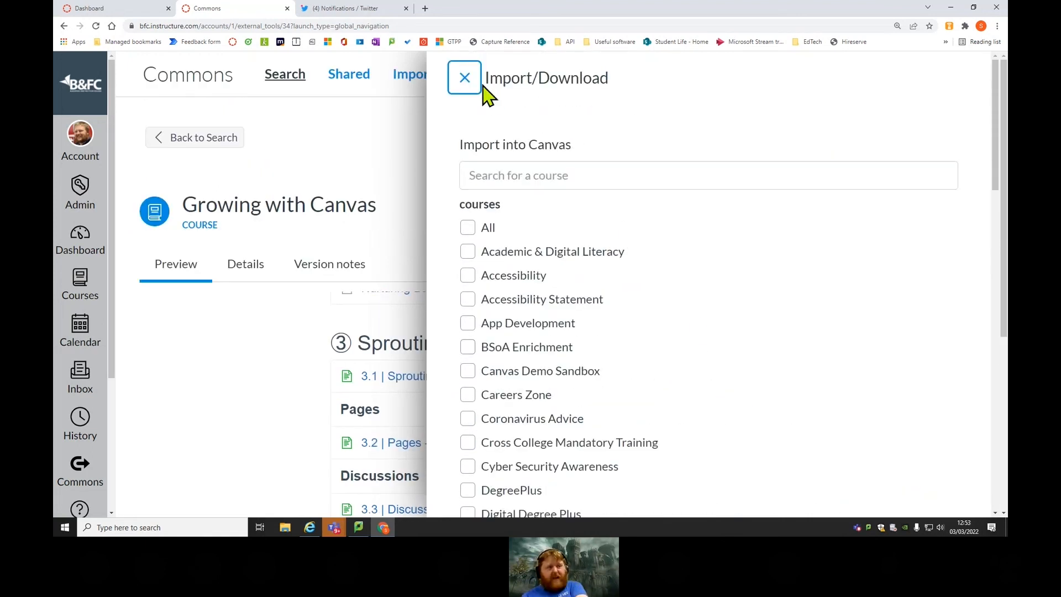